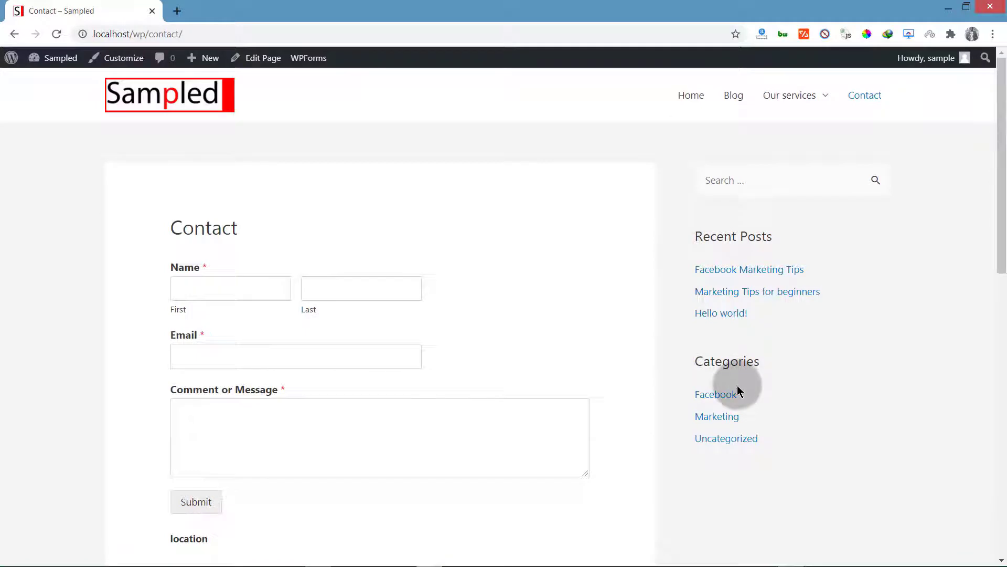
# Step: Browse the Sampled site's Home and Our services pages and scroll through the homepage
pyautogui.click(691, 96)
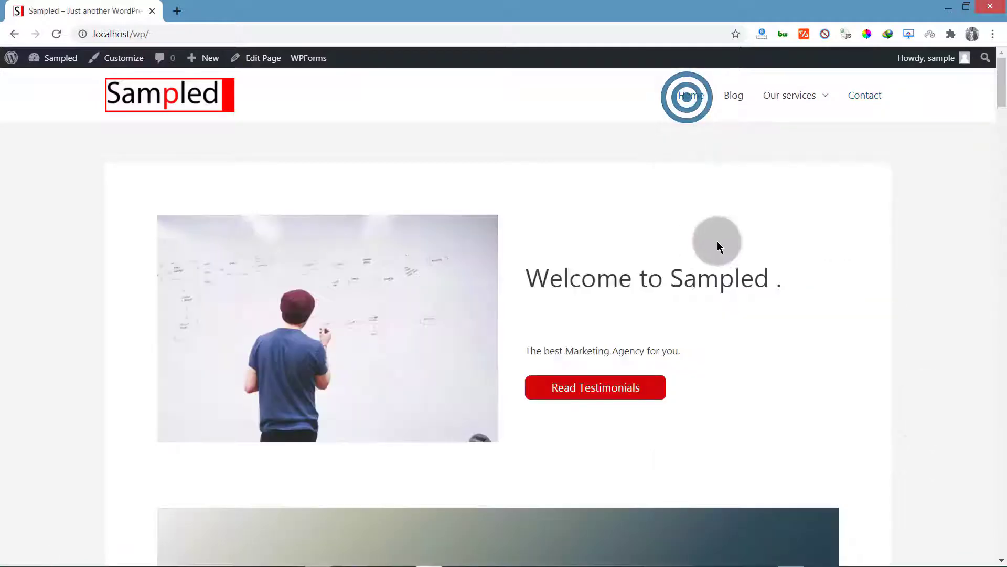
pyautogui.click(790, 96)
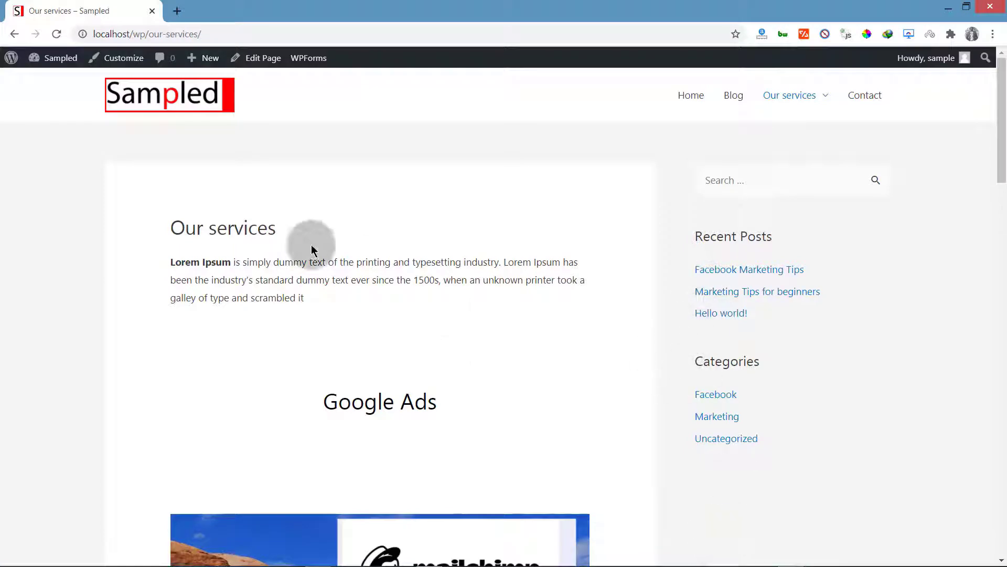
pyautogui.click(139, 101)
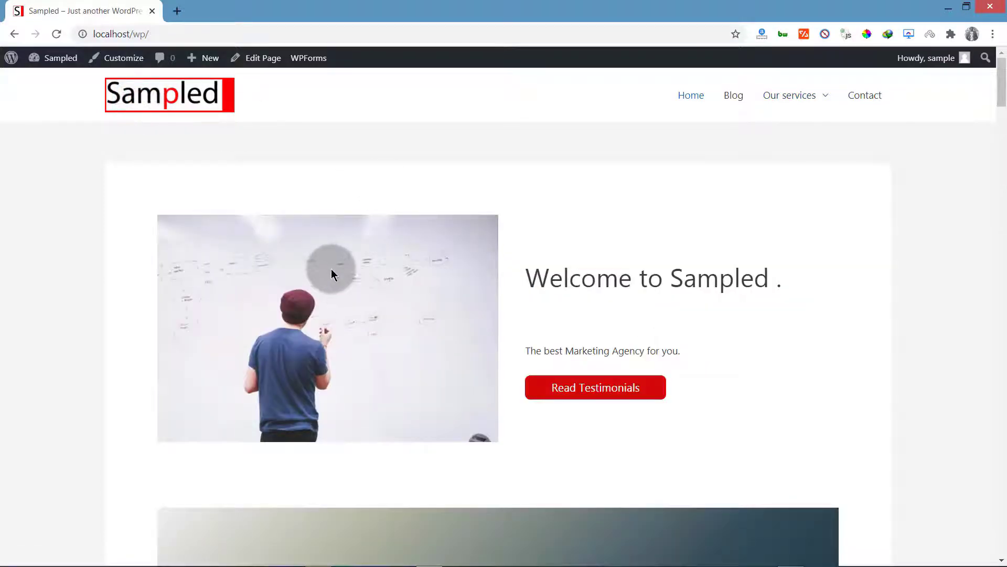
pyautogui.scroll(-12, 332, 270)
pyautogui.scroll(-15, 332, 272)
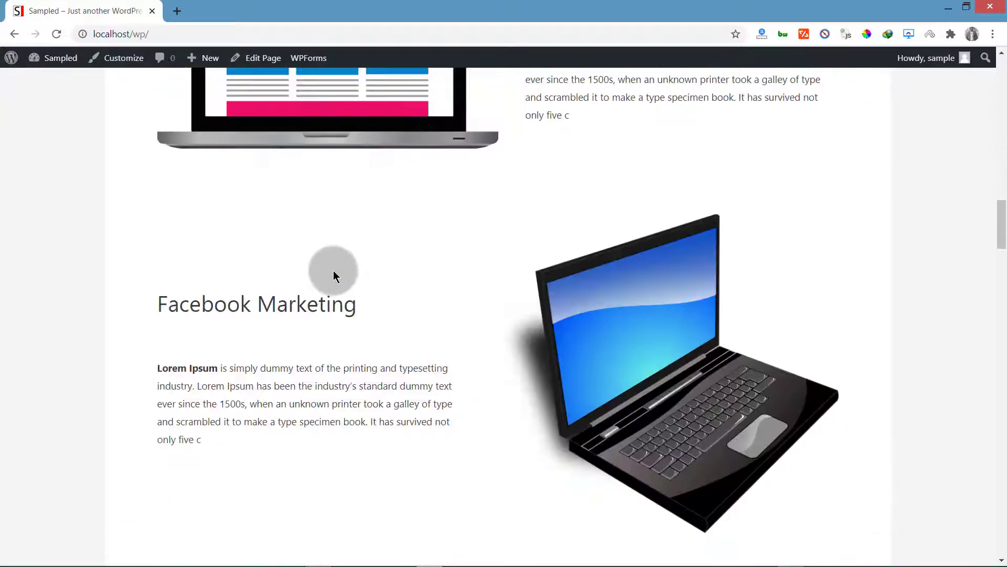
pyautogui.scroll(-6, 336, 274)
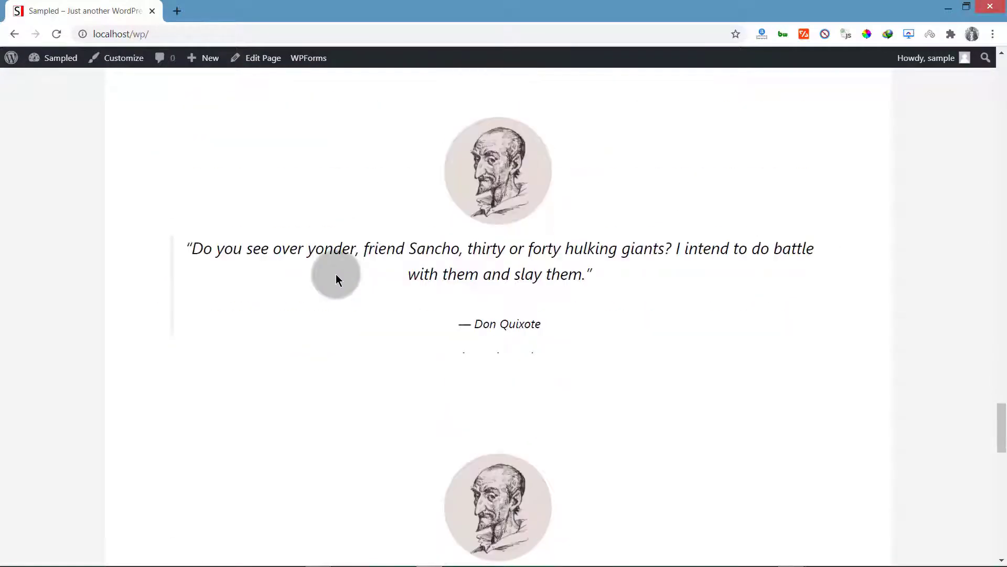
pyautogui.scroll(-10, 338, 274)
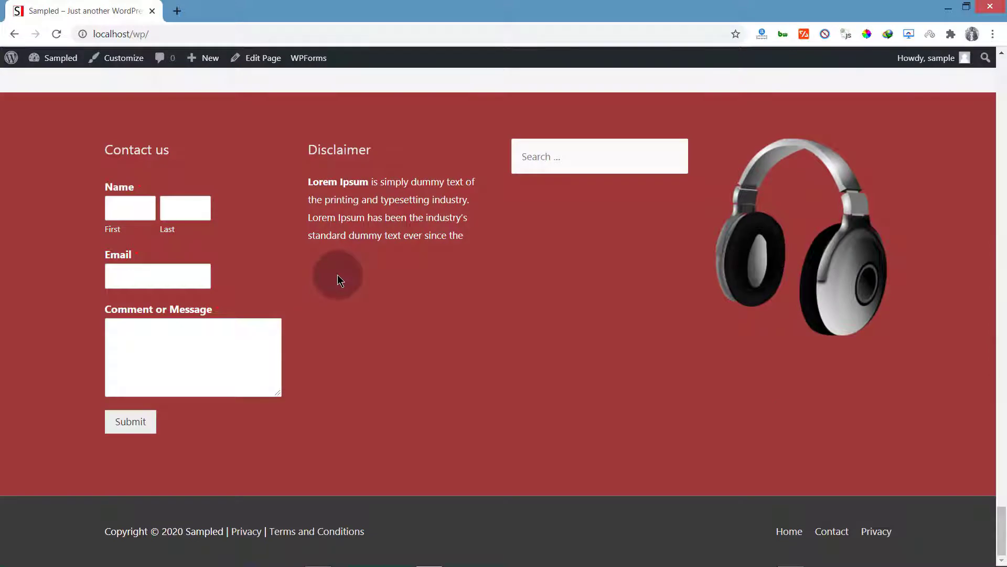
pyautogui.scroll(8, 340, 272)
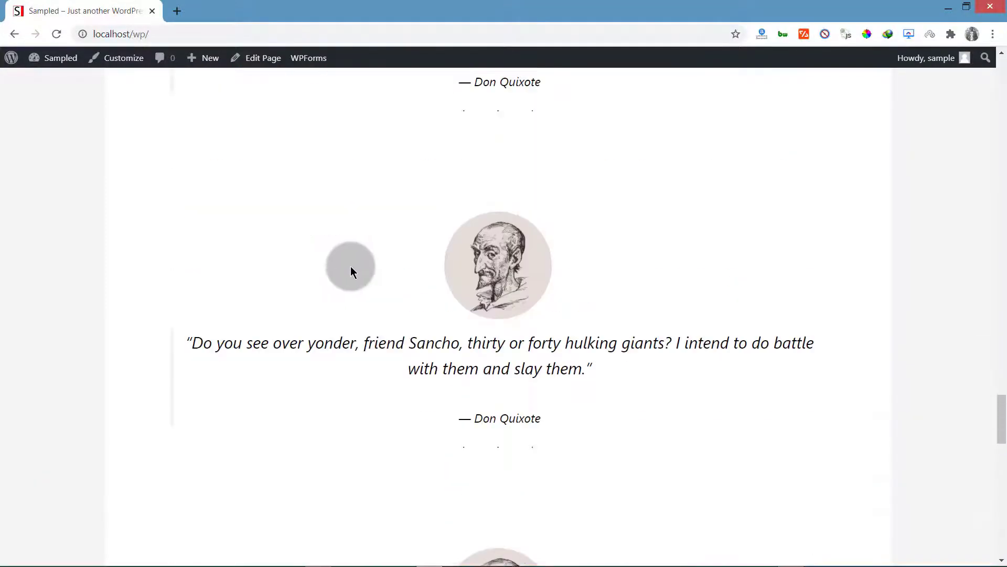
pyautogui.scroll(20, 351, 268)
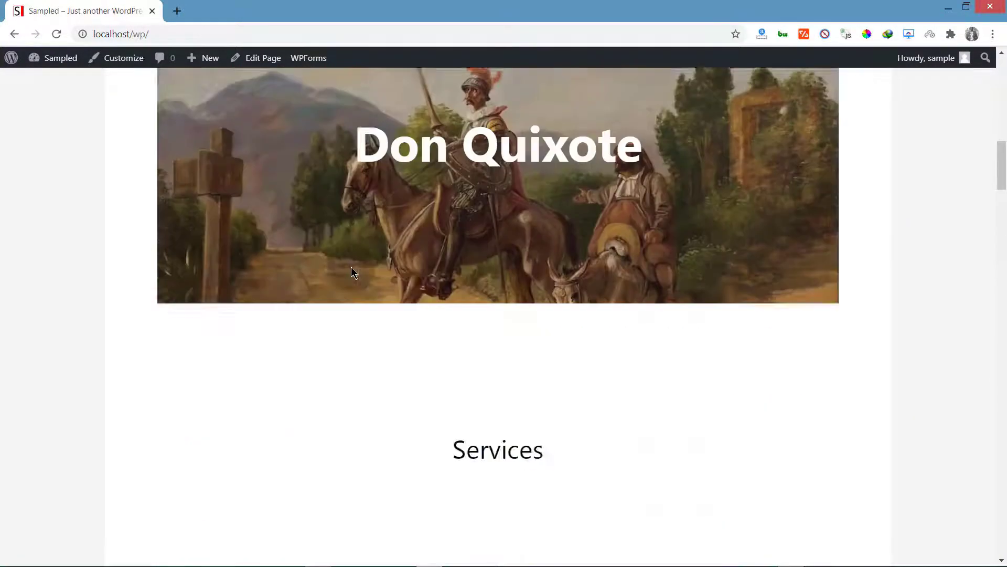
pyautogui.scroll(8, 353, 266)
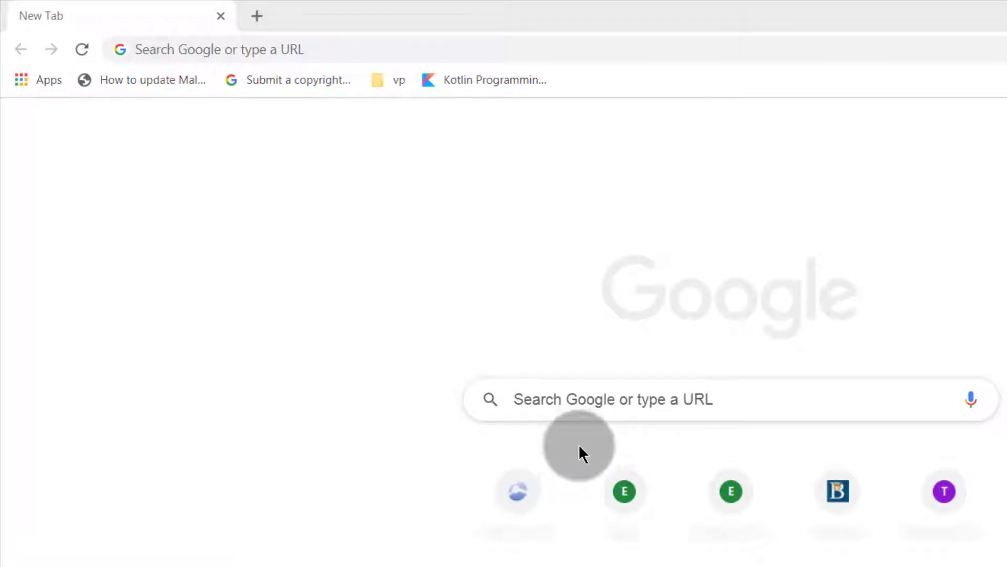
# Step: Search Google for xampp and open the XAMPP Installers and Downloads page on apachefriends.org
pyautogui.click(595, 394)
pyautogui.write('xampp')
pyautogui.press('Return')
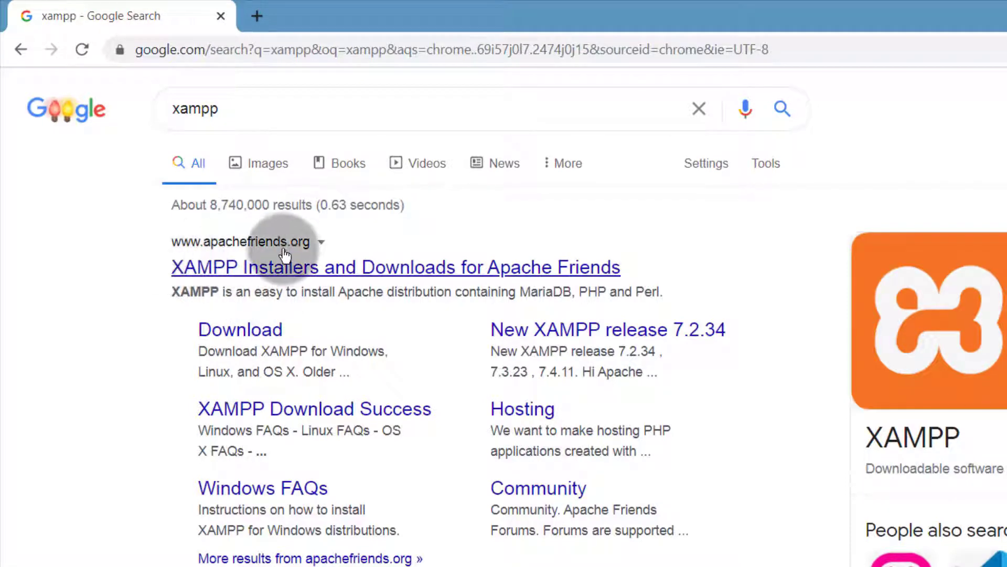
pyautogui.click(241, 266)
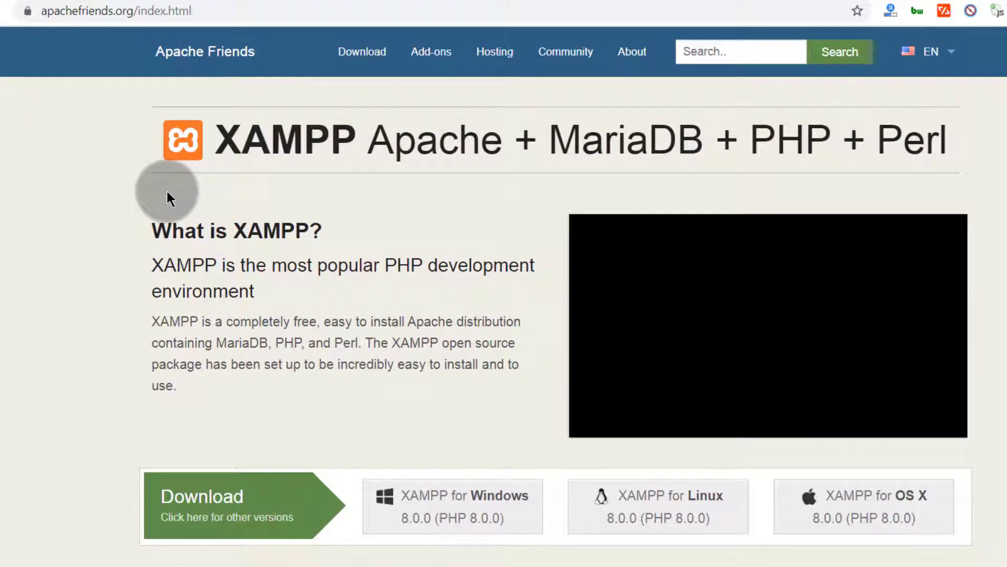
pyautogui.scroll(-5, 236, 309)
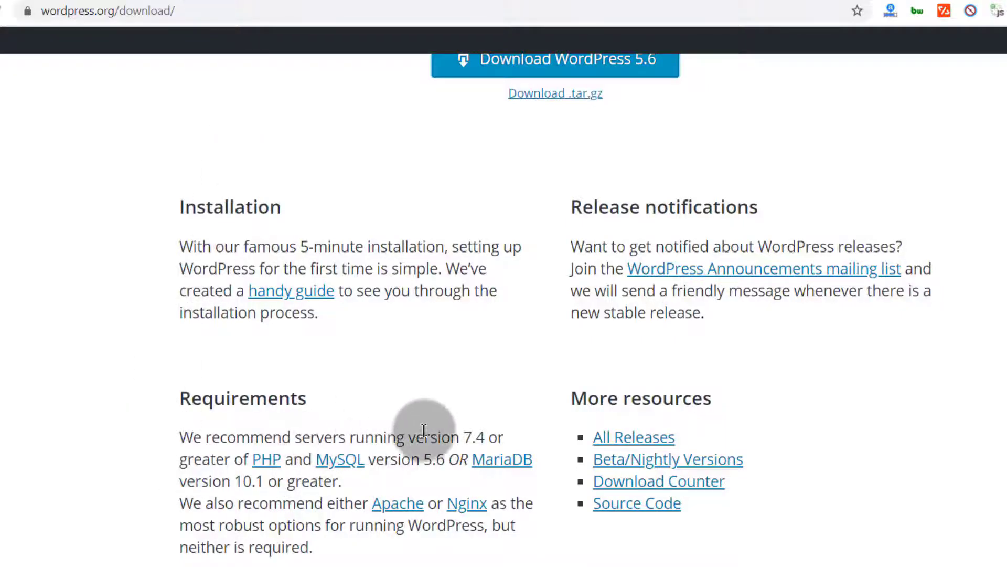
# Step: Highlight WordPress's recommended PHP version 7.4 requirement and open XAMPP's download page listing other versions
pyautogui.moveTo(416, 435); pyautogui.dragTo(498, 435)
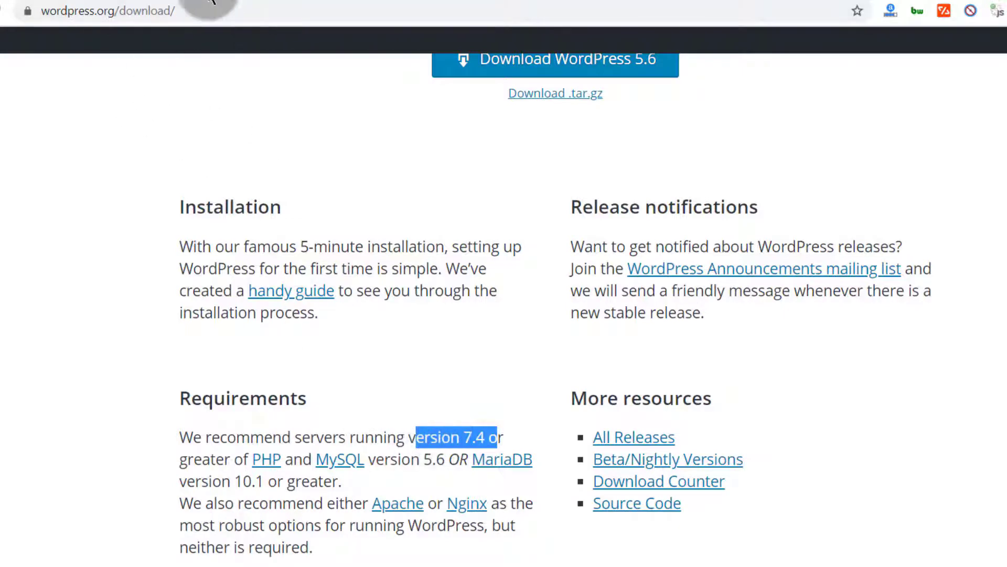
pyautogui.click(20, 0)
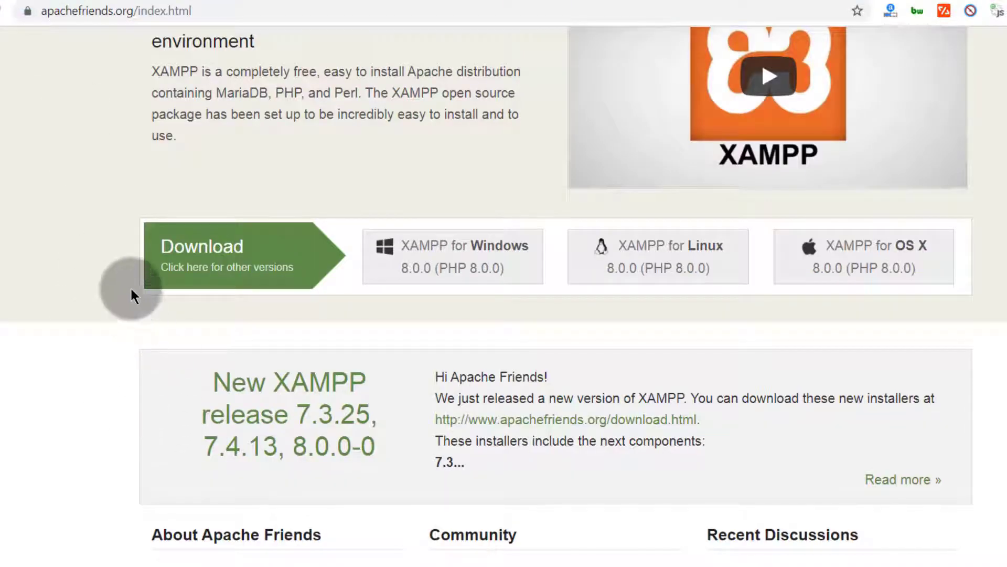
pyautogui.click(209, 273)
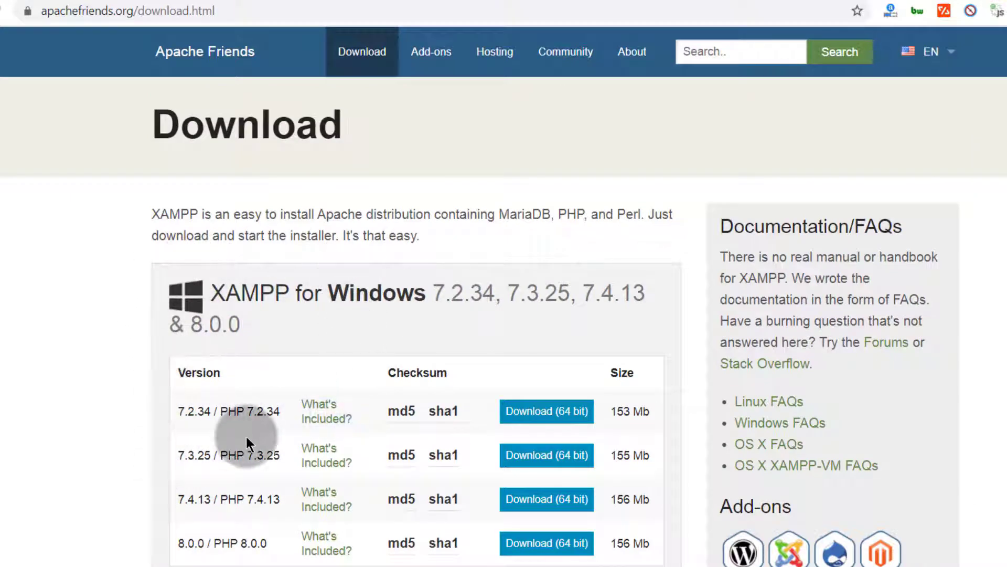
# Step: Compare the XAMPP versions offered for Windows, Linux and OS X, highlighting the 7.4.13 / PHP 7.4.13 entries
pyautogui.scroll(-3, 238, 442)
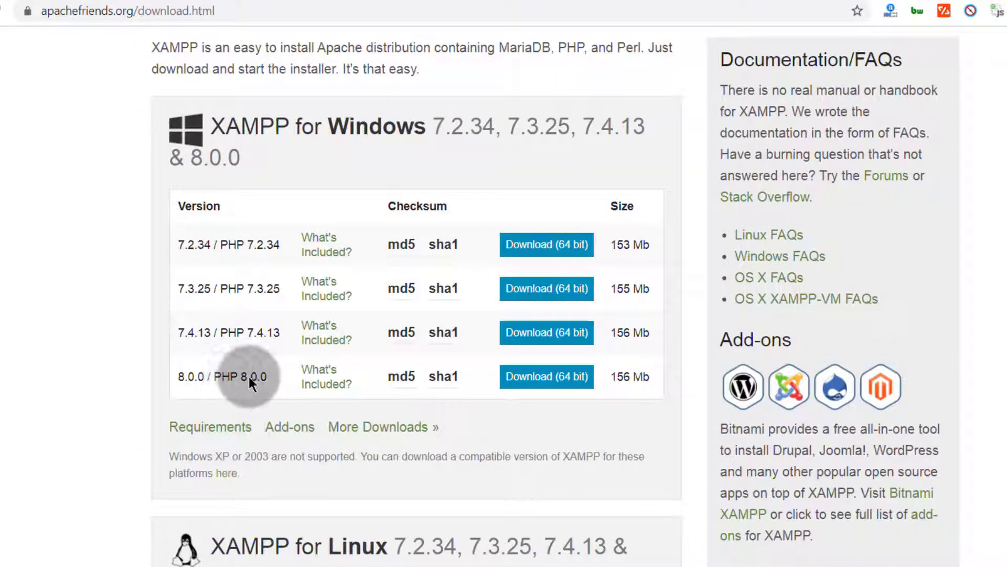
pyautogui.moveTo(172, 327); pyautogui.dragTo(281, 344)
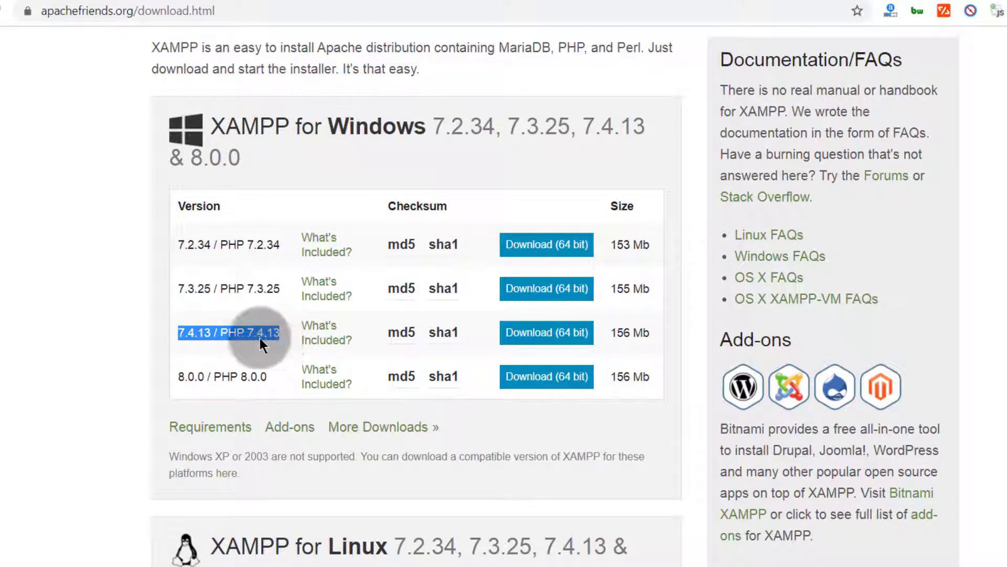
pyautogui.scroll(-6, 152, 411)
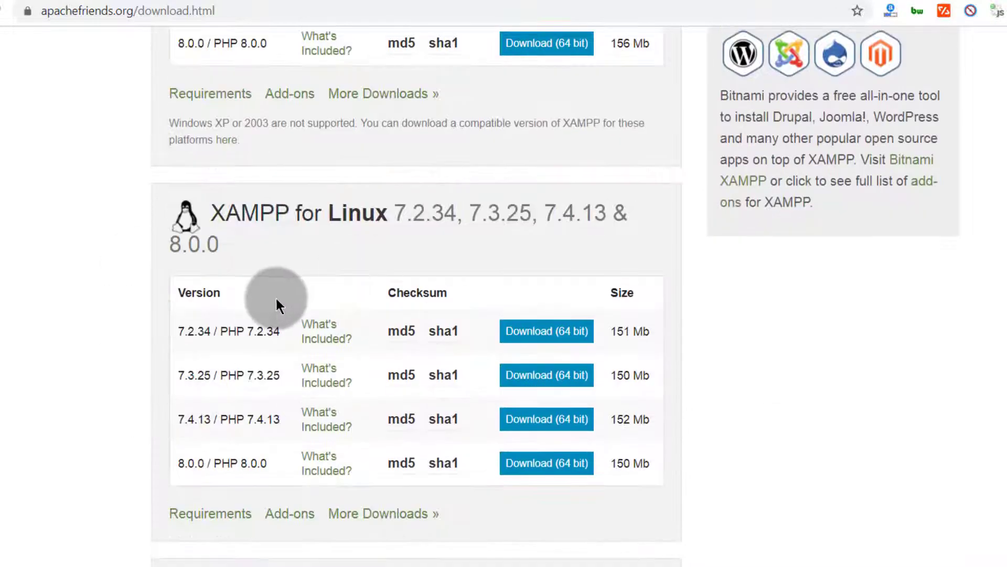
pyautogui.scroll(-8, 258, 345)
pyautogui.scroll(-8, 234, 377)
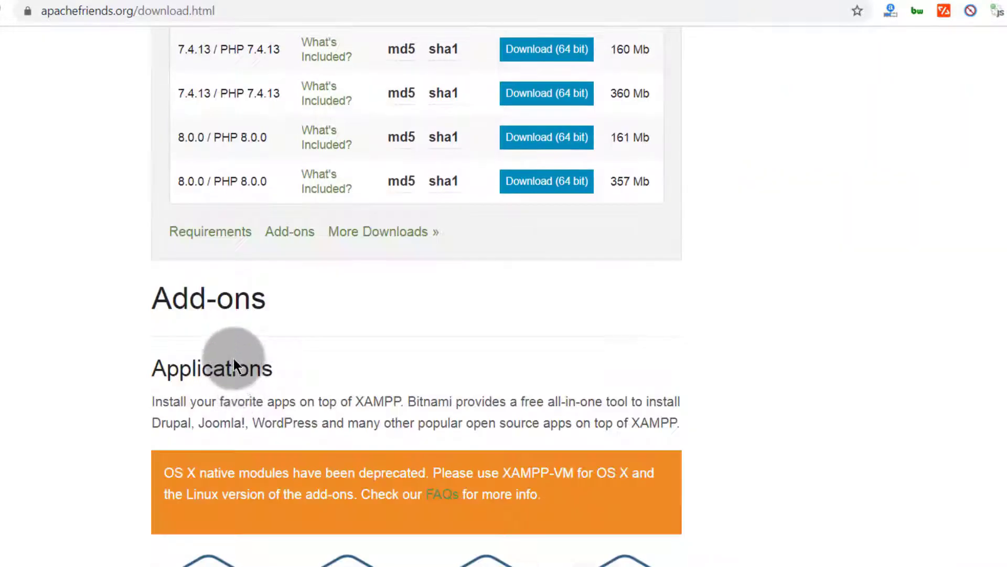
pyautogui.scroll(6, 234, 364)
pyautogui.scroll(10, 245, 433)
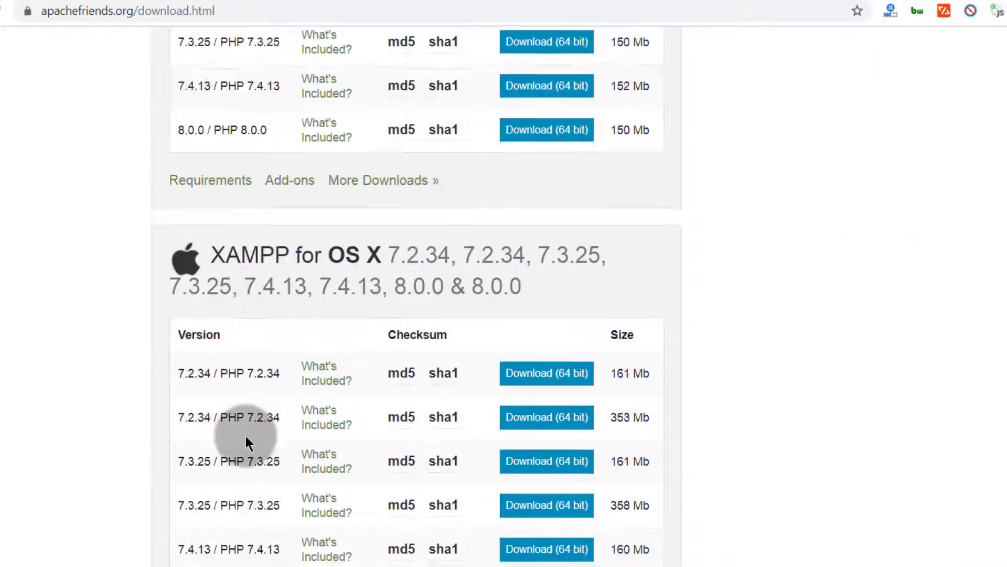
pyautogui.click(176, 420)
pyautogui.moveTo(176, 420); pyautogui.dragTo(197, 420)
pyautogui.scroll(-8, 143, 486)
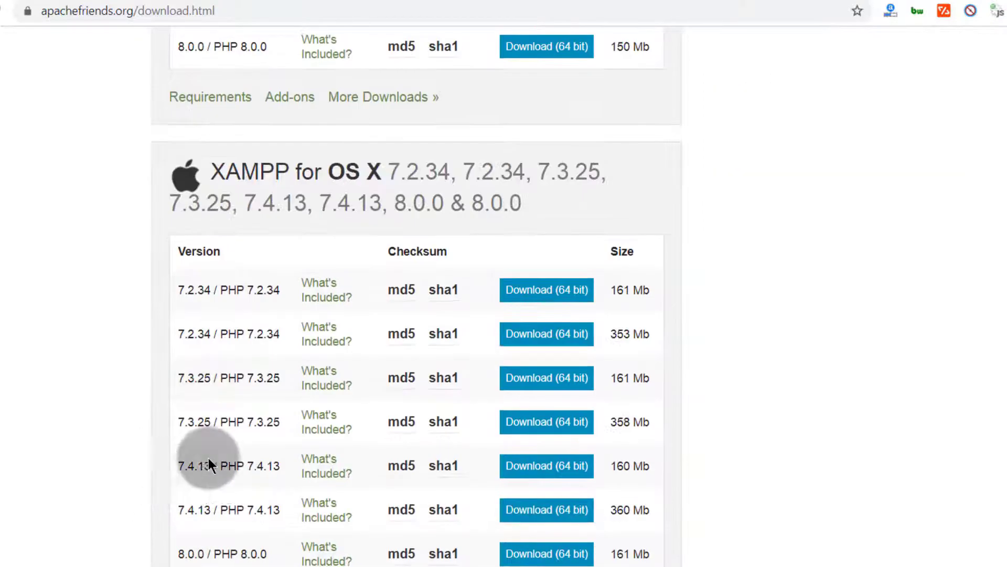
pyautogui.moveTo(173, 465); pyautogui.dragTo(211, 469)
pyautogui.click(154, 472)
pyautogui.scroll(2, 175, 408)
pyautogui.scroll(6, 175, 408)
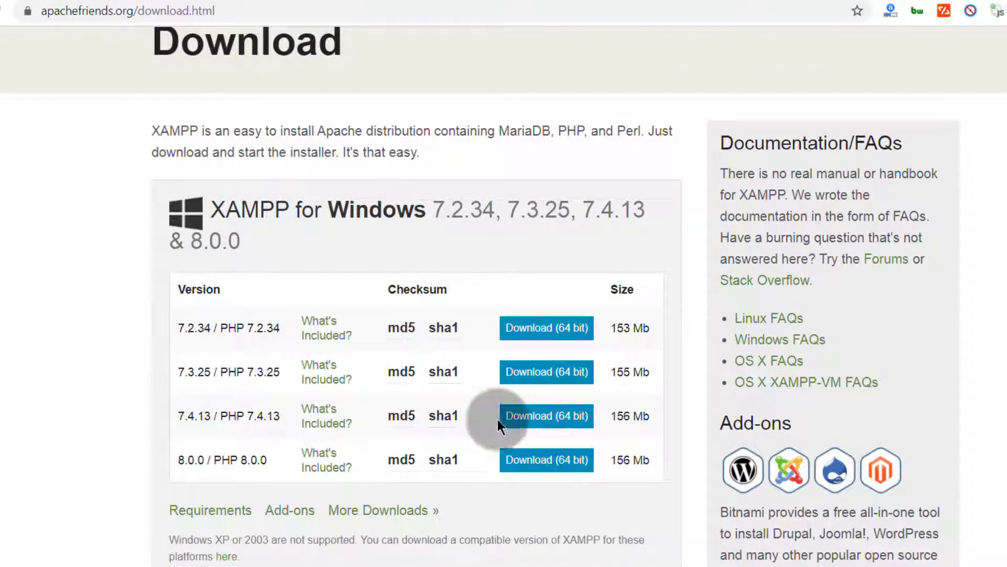
# Step: Download the 64-bit XAMPP 7.4.13 / PHP 7.4.13 installer for Windows
pyautogui.click(540, 420)
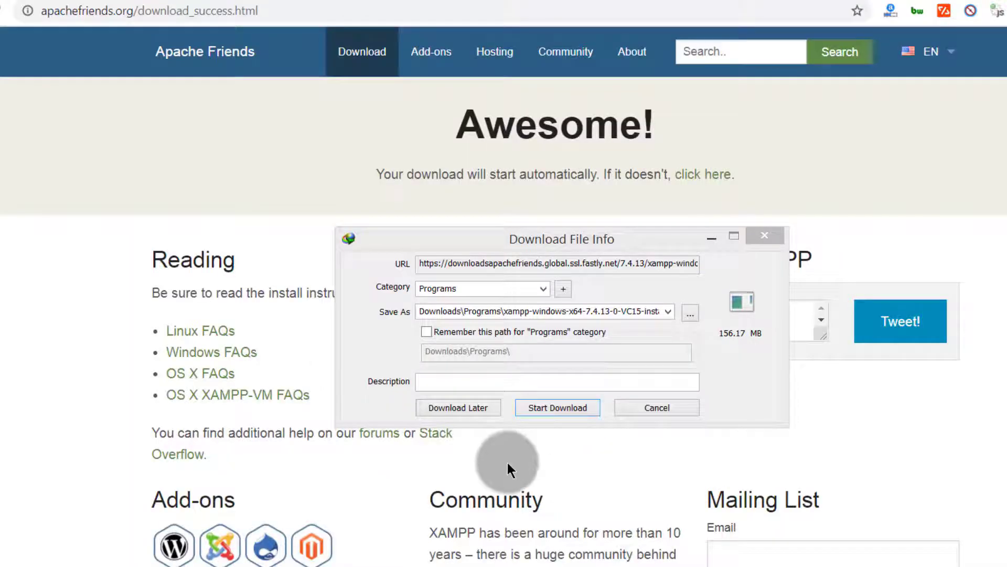
pyautogui.click(562, 410)
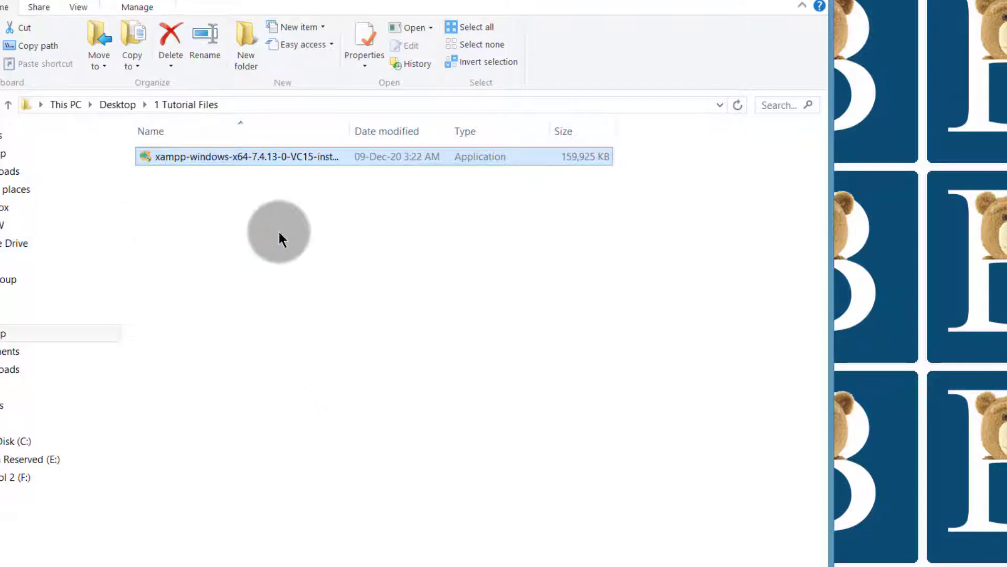
# Step: Run the xampp-windows-x64-7.4.13-0-VC15 installer from the 1 Tutorial Files folder
pyautogui.click(279, 230)
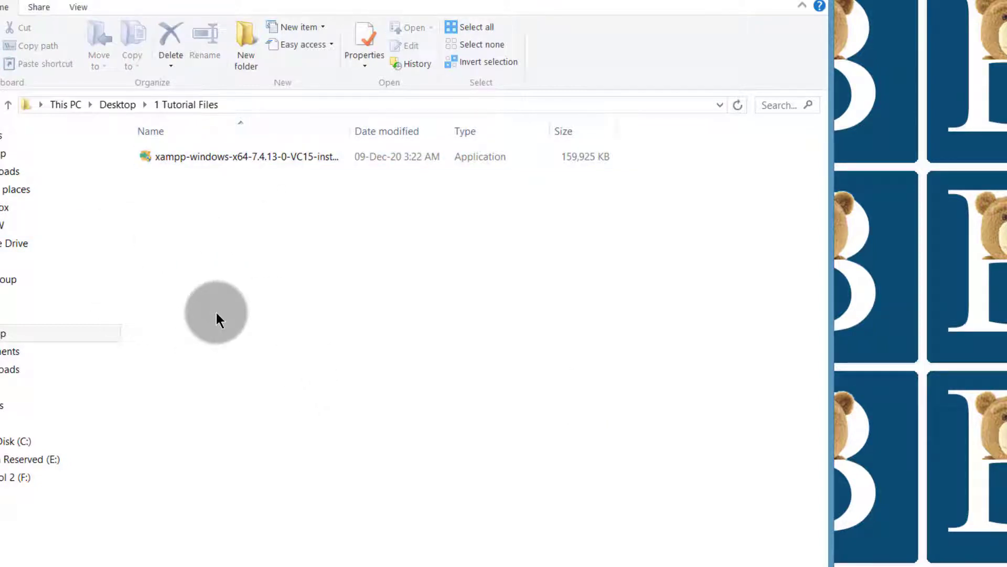
pyautogui.doubleClick(215, 155)
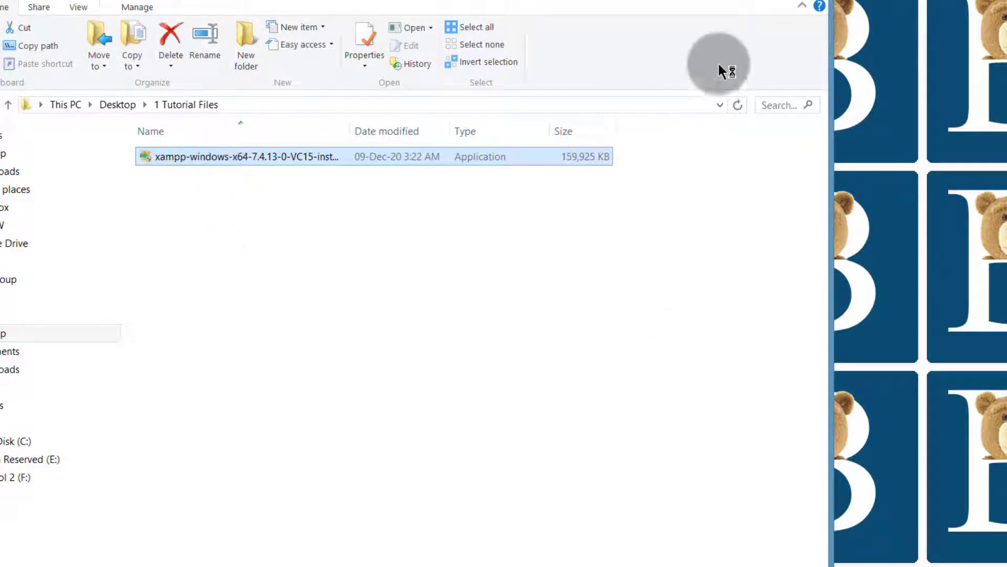
pyautogui.click(750, 2)
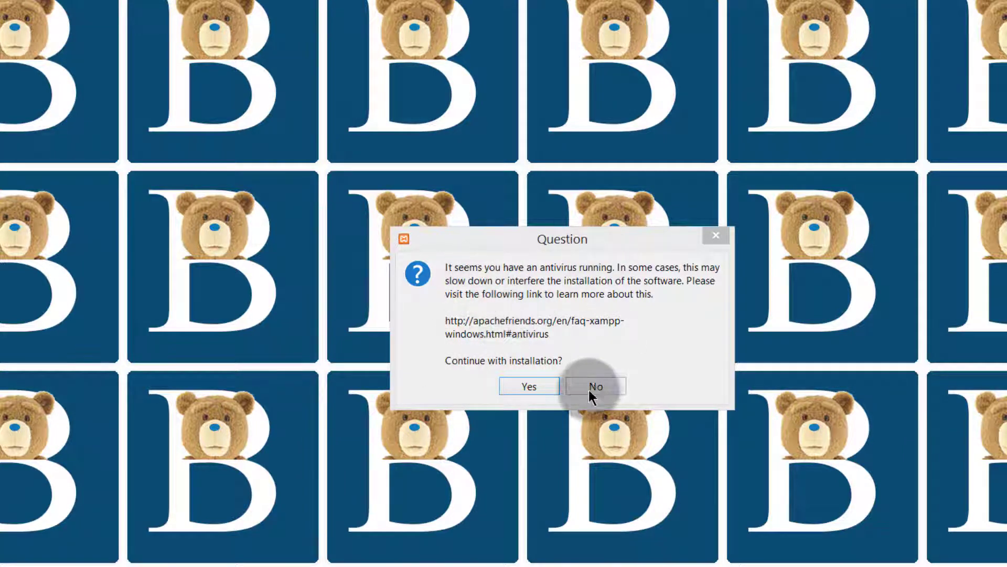
# Step: Continue installation past the antivirus question and UAC warning, and advance from the Setup Wizard welcome page
pyautogui.click(524, 389)
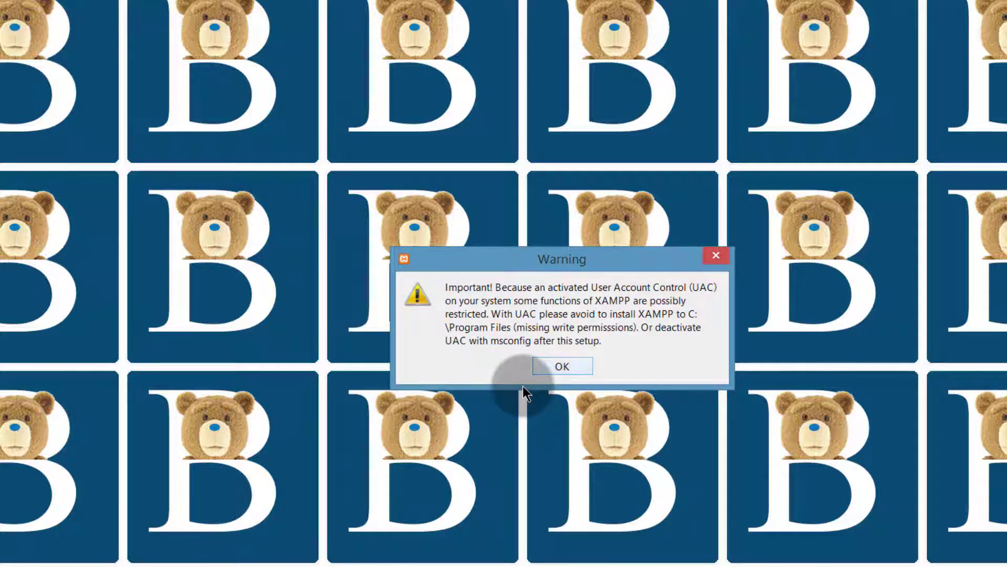
pyautogui.press('Return')
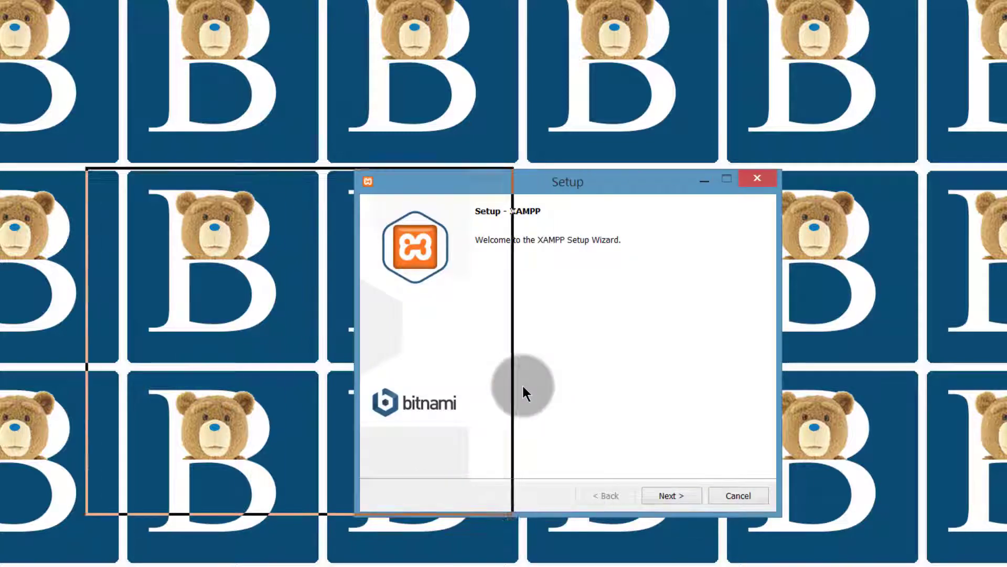
pyautogui.press('Return')
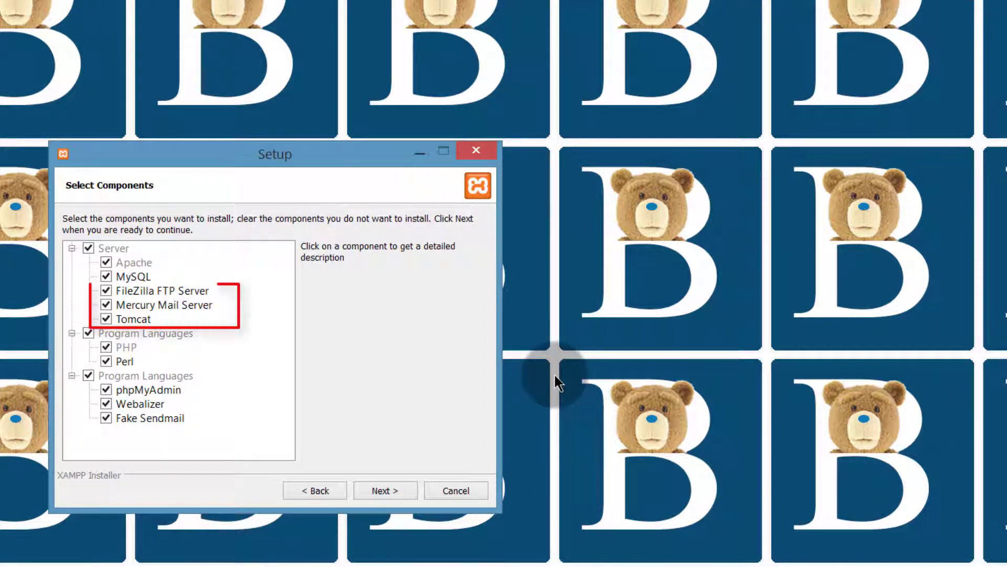
# Step: Deselect FileZilla FTP Server, Mercury Mail Server, Tomcat, Webalizer and Fake Sendmail components and continue
pyautogui.press('space')
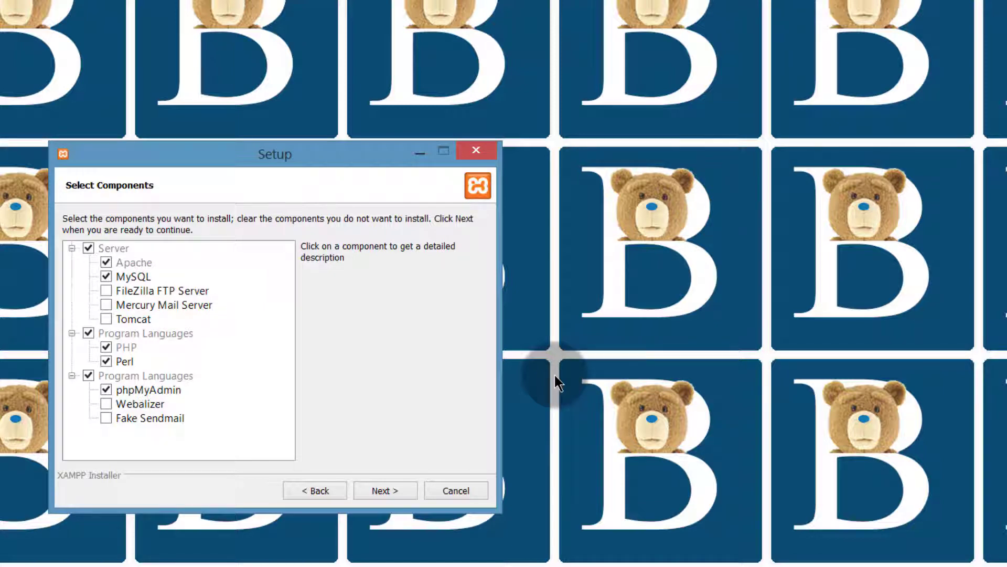
pyautogui.press('Return')
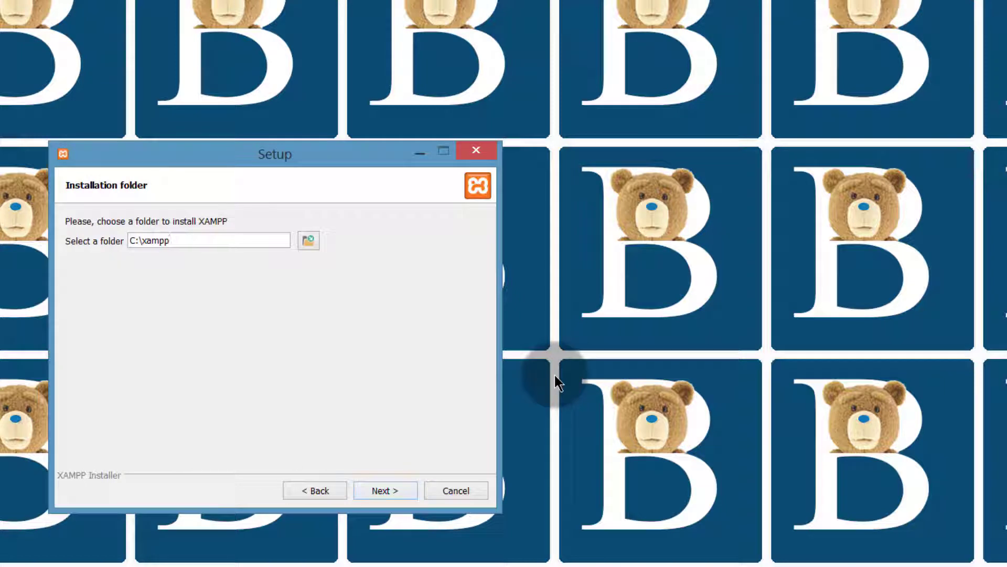
# Step: Keep C:\xampp as the installation folder and English as the language, and continue to the Bitnami page
pyautogui.hotkey('shift', 'Left')
pyautogui.hotkey('shift', 'Left')
pyautogui.hotkey('shift', 'Left')
pyautogui.hotkey('shift', 'Left')
pyautogui.hotkey('shift', 'Left')
pyautogui.hotkey('shift', 'Left')
pyautogui.hotkey('shift', 'Left')
pyautogui.hotkey('shift', 'Left')
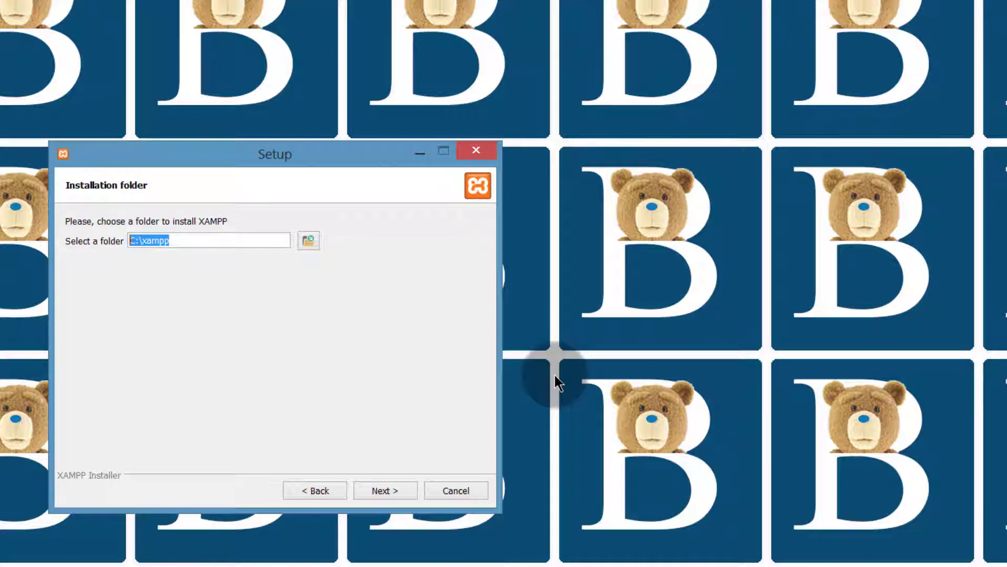
pyautogui.press('Return')
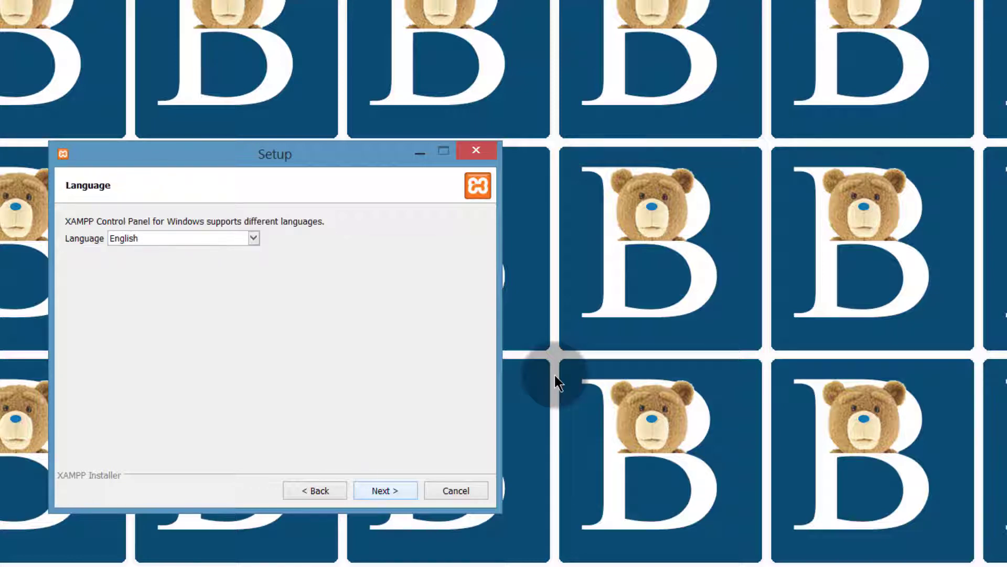
pyautogui.press('Return')
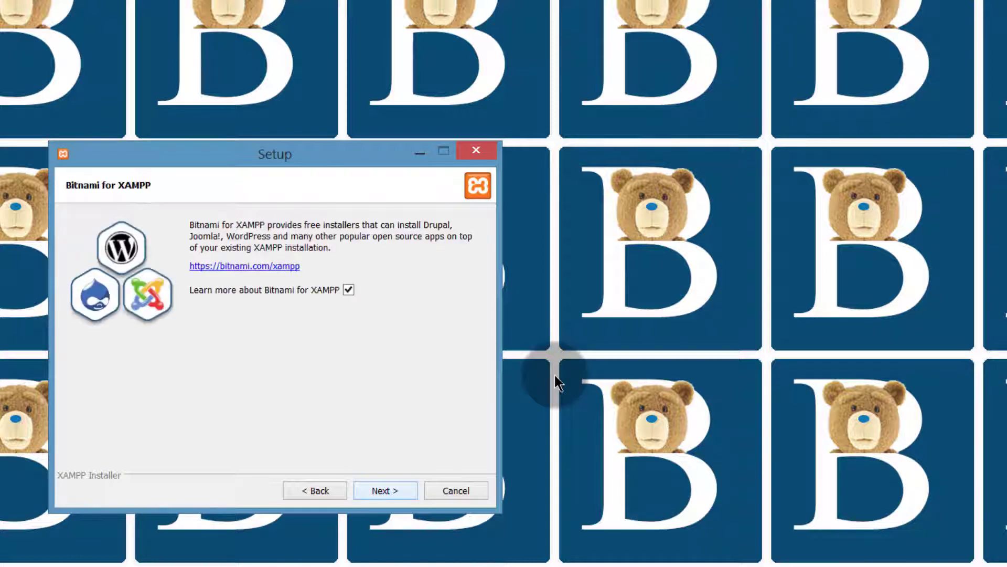
# Step: Skip the Bitnami page and start installing XAMPP
pyautogui.press('Return')
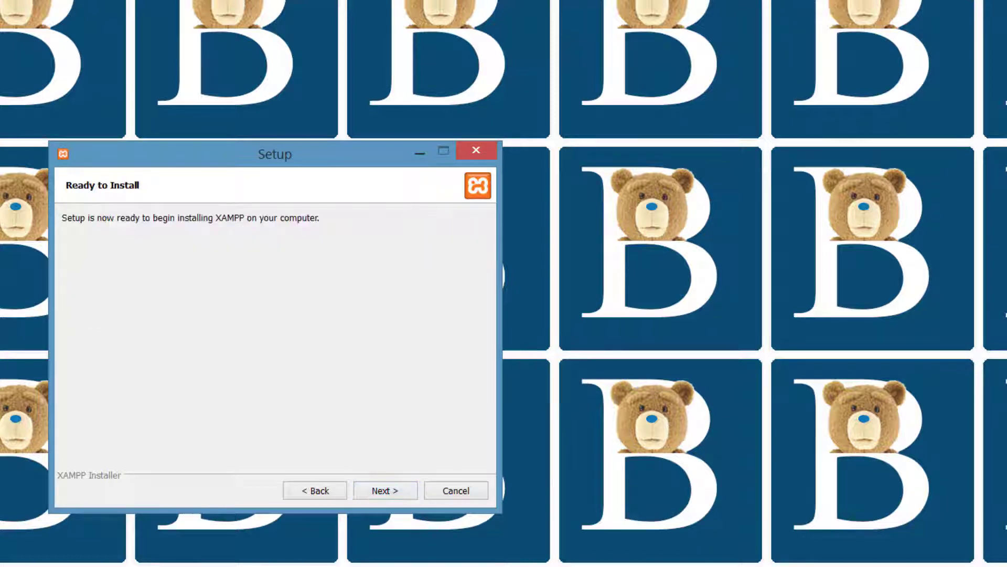
pyautogui.press('Return')
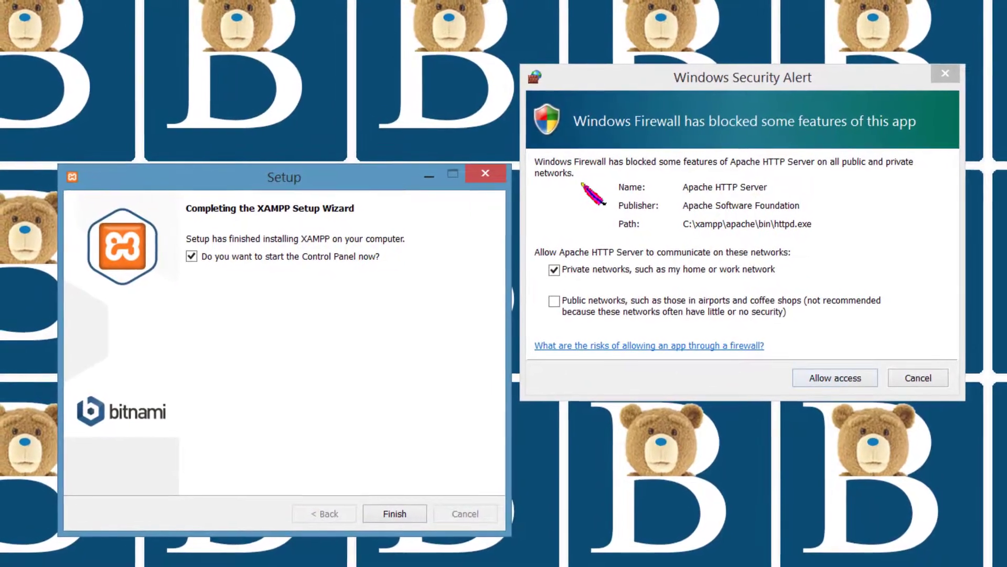
# Step: Allow Apache HTTP Server through the firewall on private networks and finish the wizard with the Control Panel starting
pyautogui.click(842, 383)
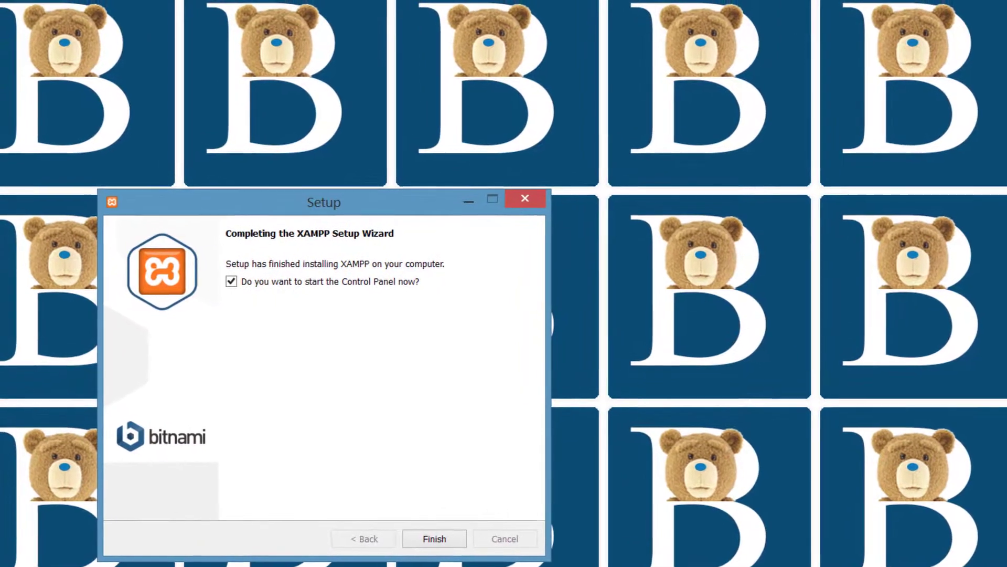
pyautogui.click(421, 531)
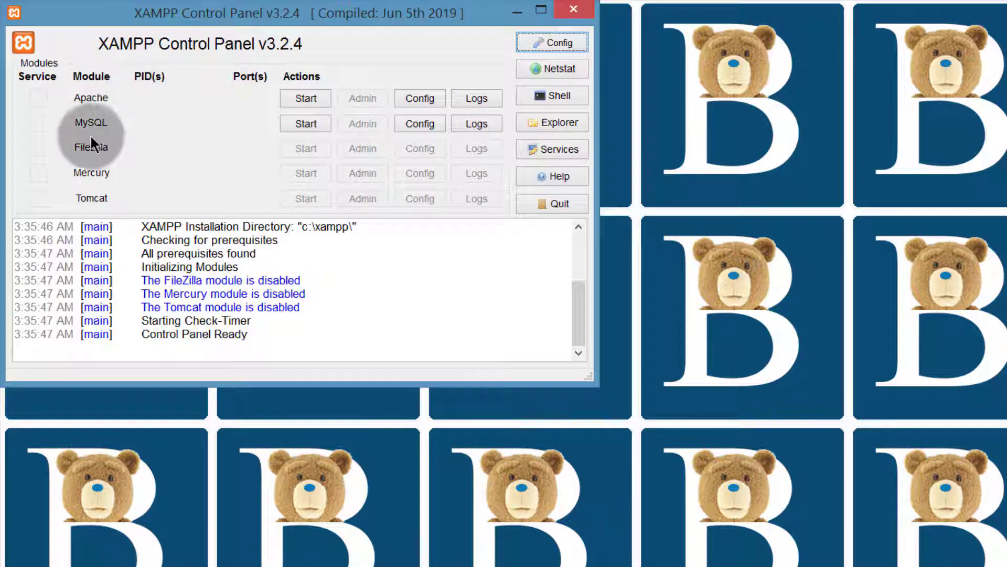
# Step: Start the Apache and MySQL modules, allowing mysqld.exe through the firewall
pyautogui.click(306, 99)
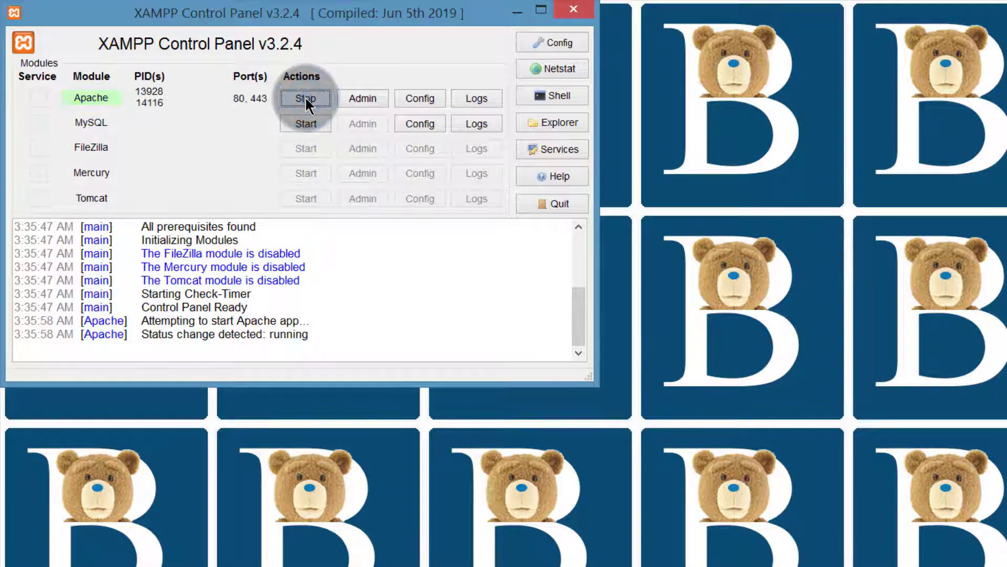
pyautogui.click(306, 123)
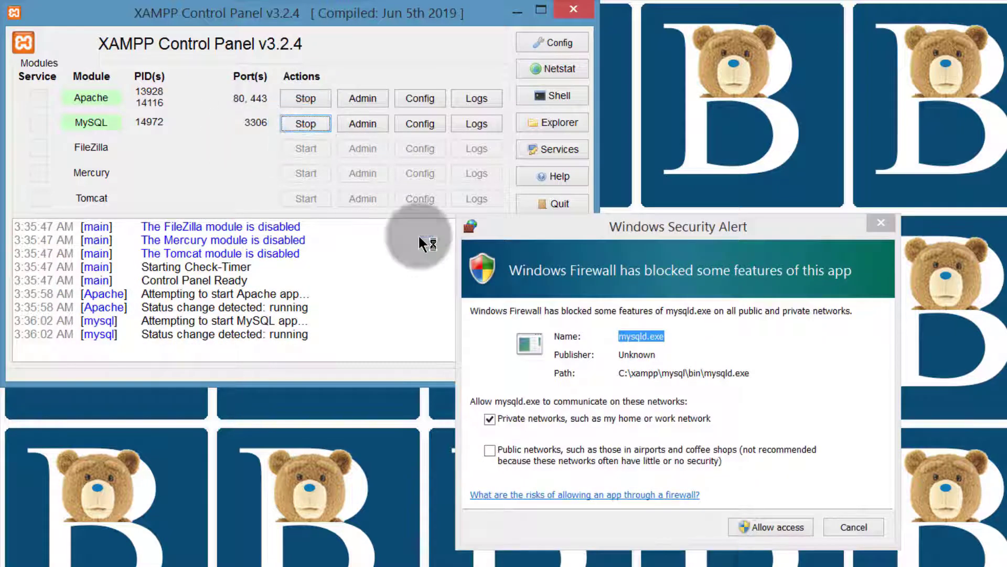
pyautogui.click(779, 527)
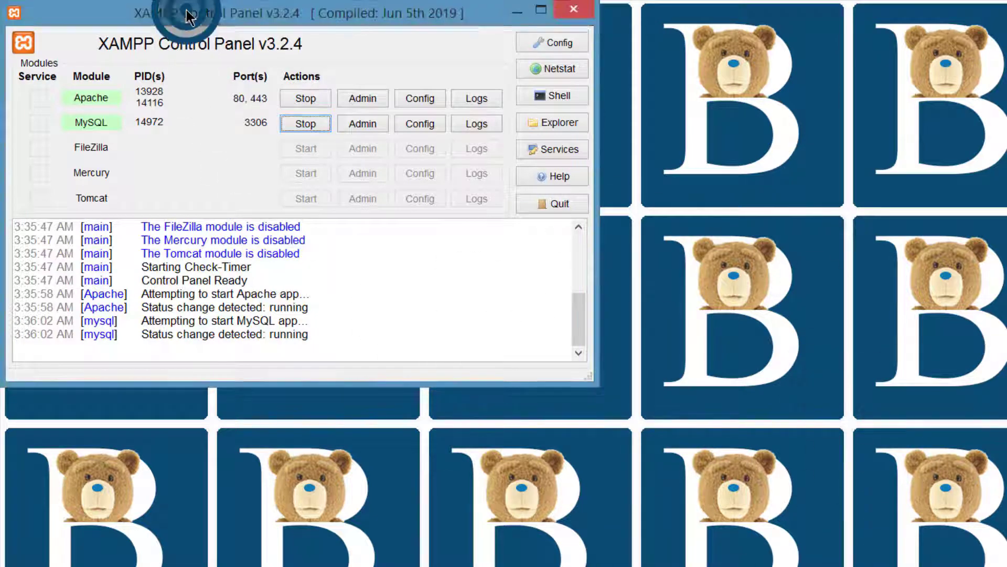
# Step: Open localhost in a new browser tab
pyautogui.moveTo(185, 11); pyautogui.dragTo(210, 73)
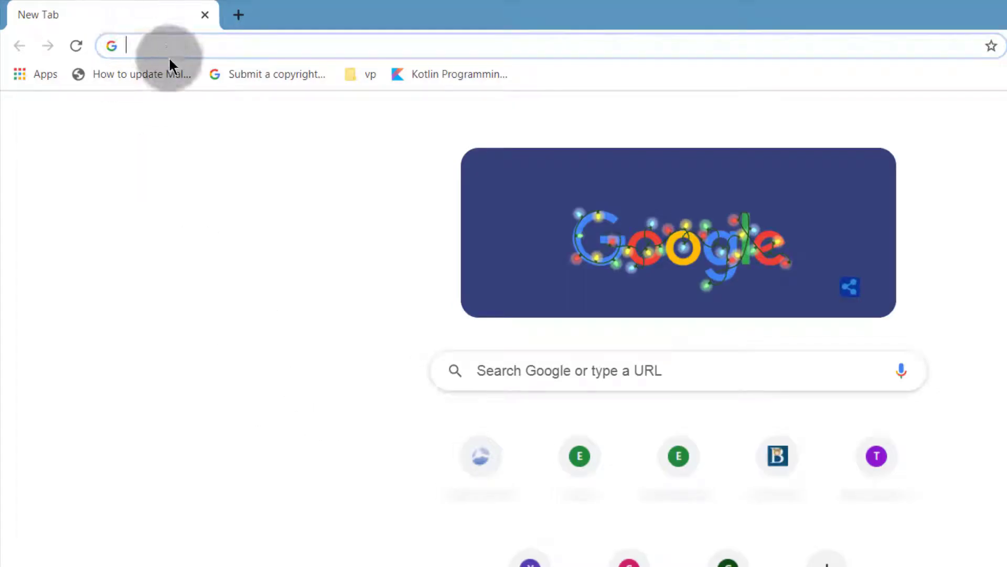
pyautogui.click(165, 50)
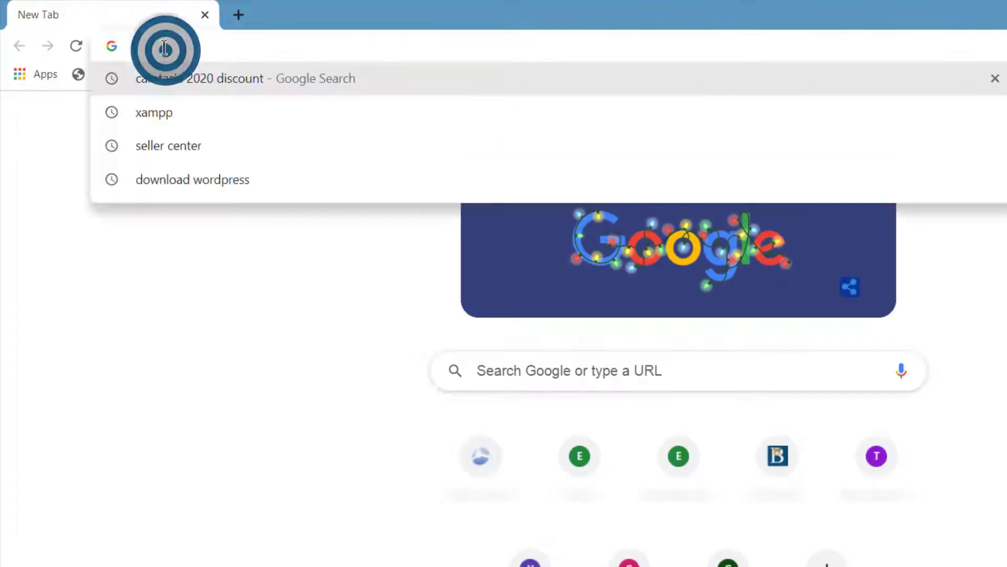
pyautogui.write('localhost')
pyautogui.press('Return')
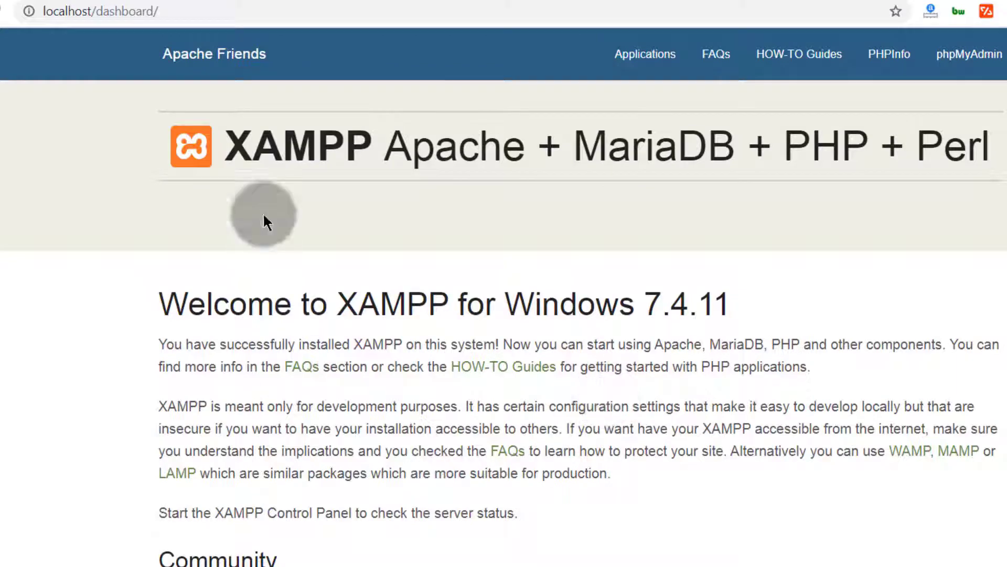
# Step: Scroll through the XAMPP dashboard and open phpMyAdmin
pyautogui.scroll(-5, 253, 420)
pyautogui.scroll(-1, 253, 421)
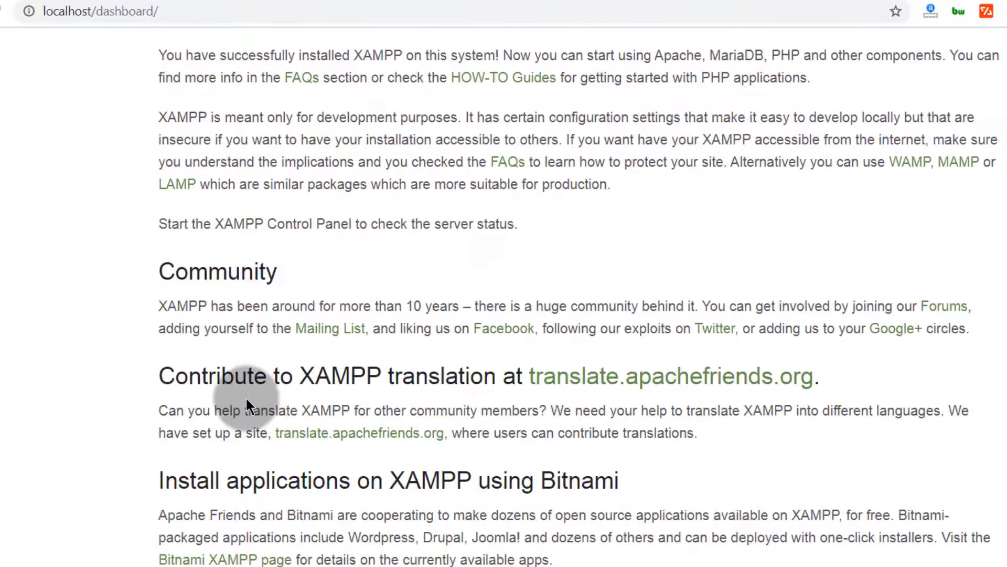
pyautogui.scroll(5, 246, 396)
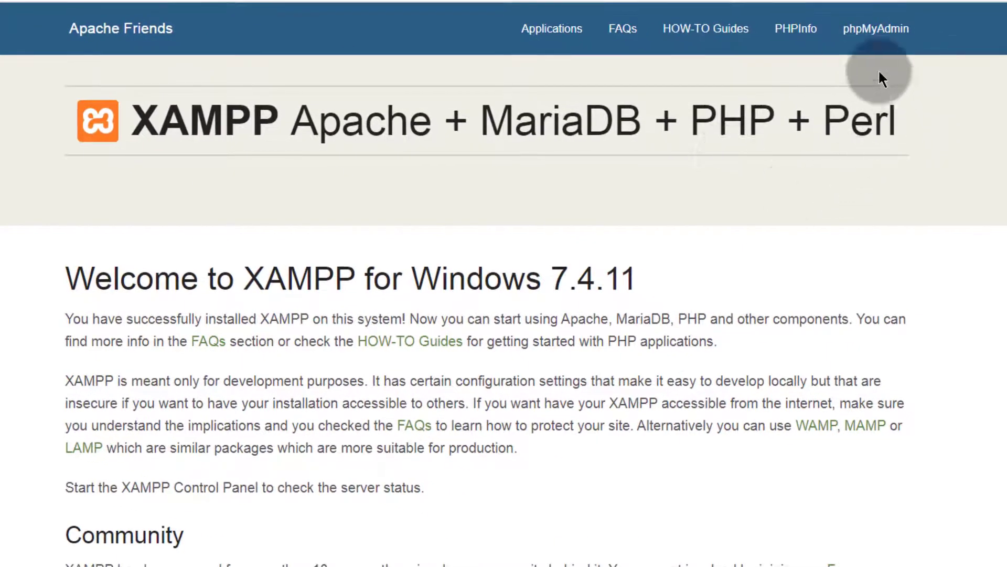
pyautogui.click(873, 38)
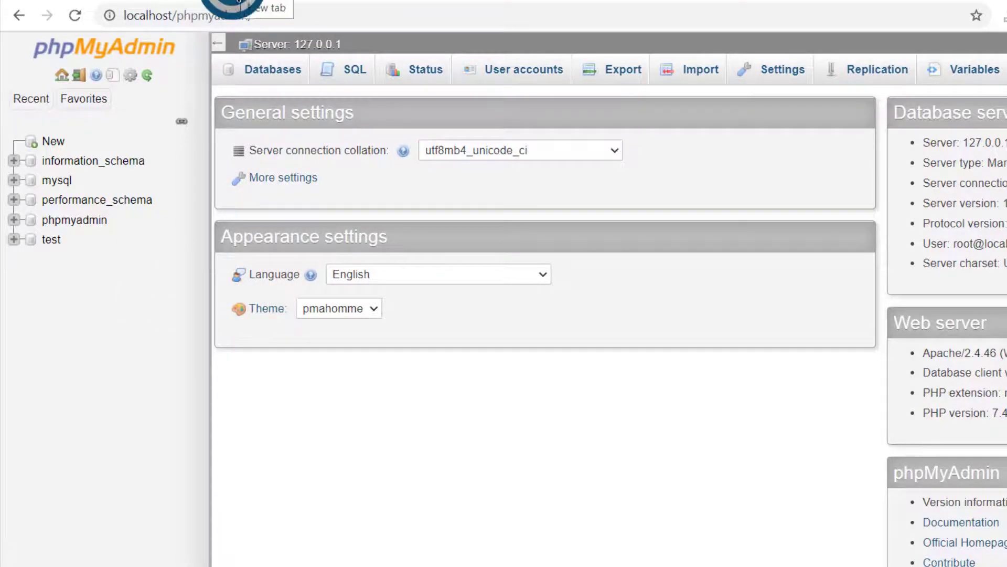
# Step: Open a new tab and go to the wordpress.org download page
pyautogui.click(232, 1)
pyautogui.click(216, 18)
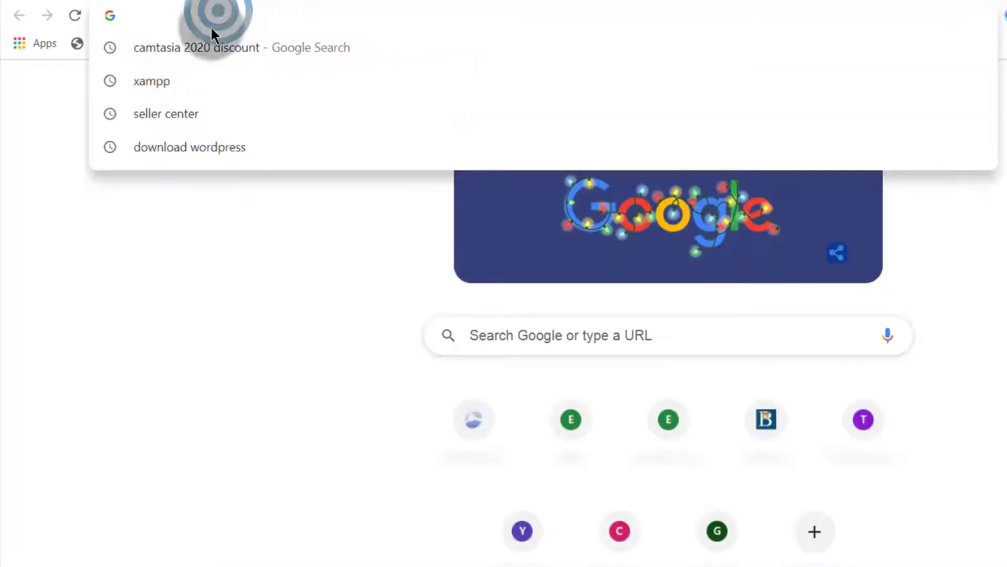
pyautogui.write('wordpress.org')
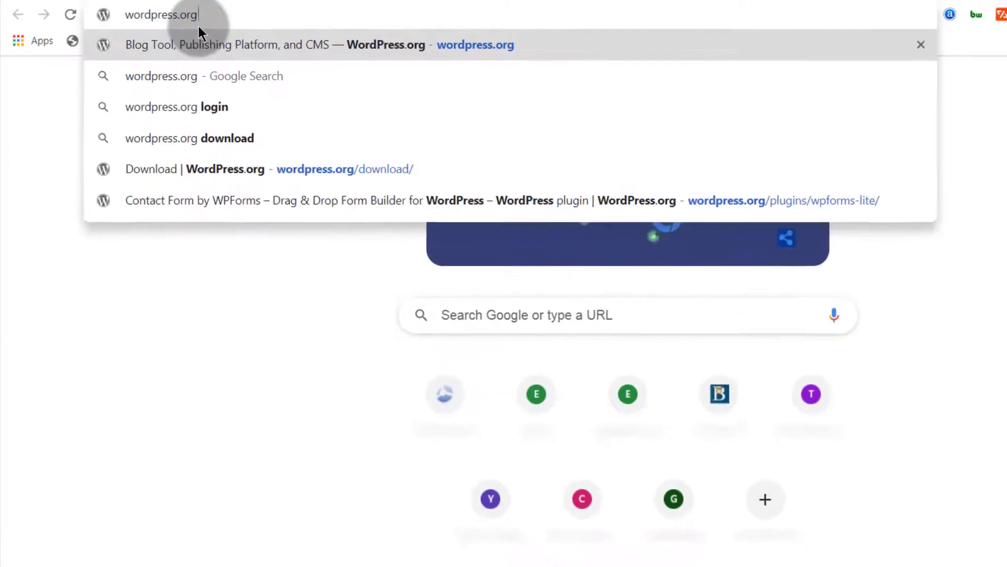
pyautogui.press('Return')
pyautogui.click(925, 100)
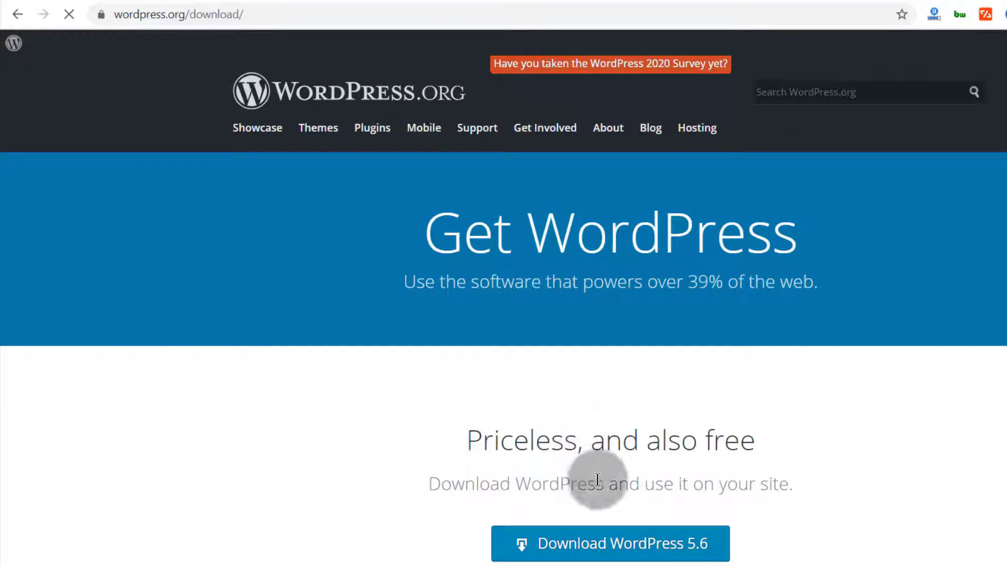
# Step: Try to download WordPress 5.6, cancelling the duplicate-download prompt and closing the confirmation popup
pyautogui.scroll(-2, 636, 558)
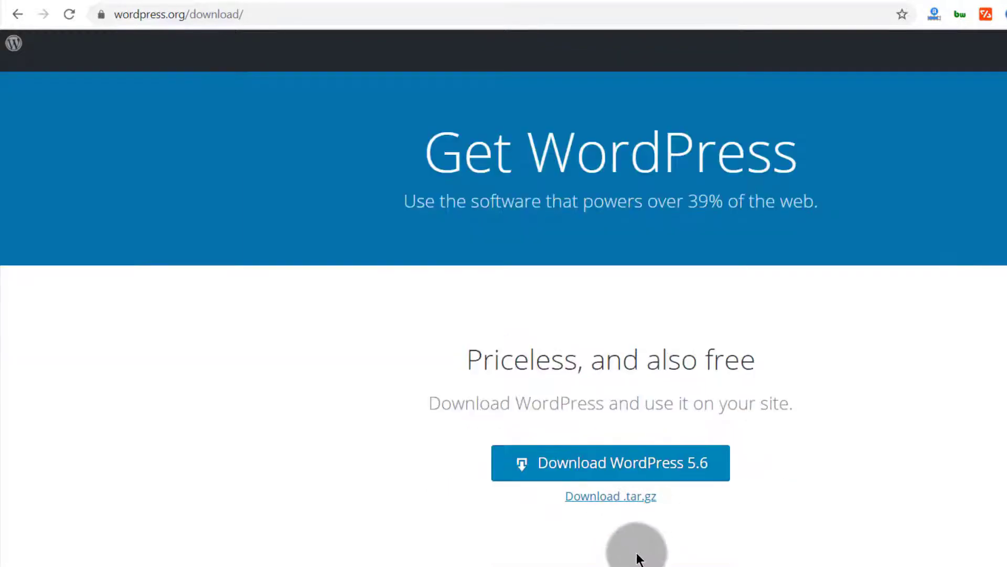
pyautogui.click(624, 465)
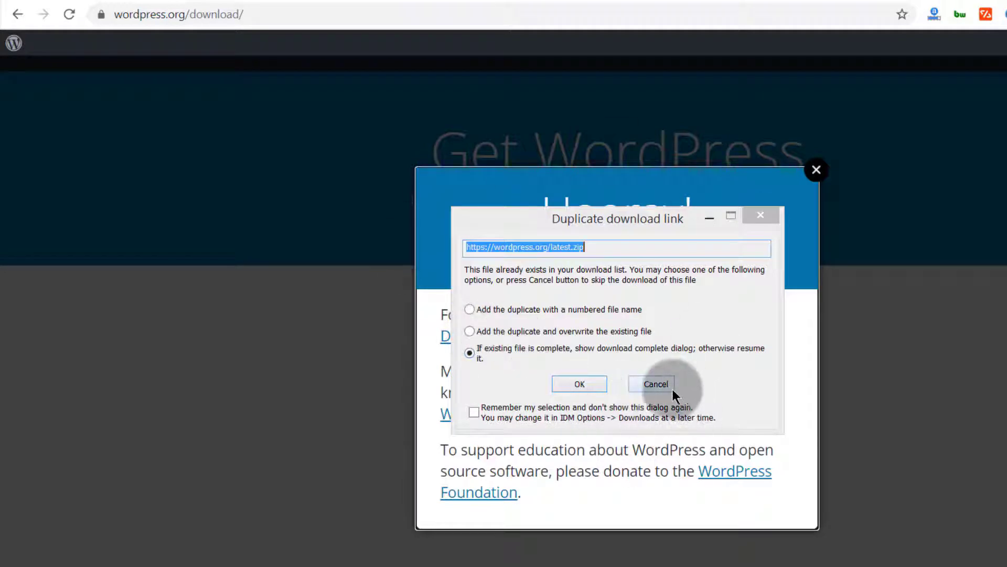
pyautogui.click(657, 386)
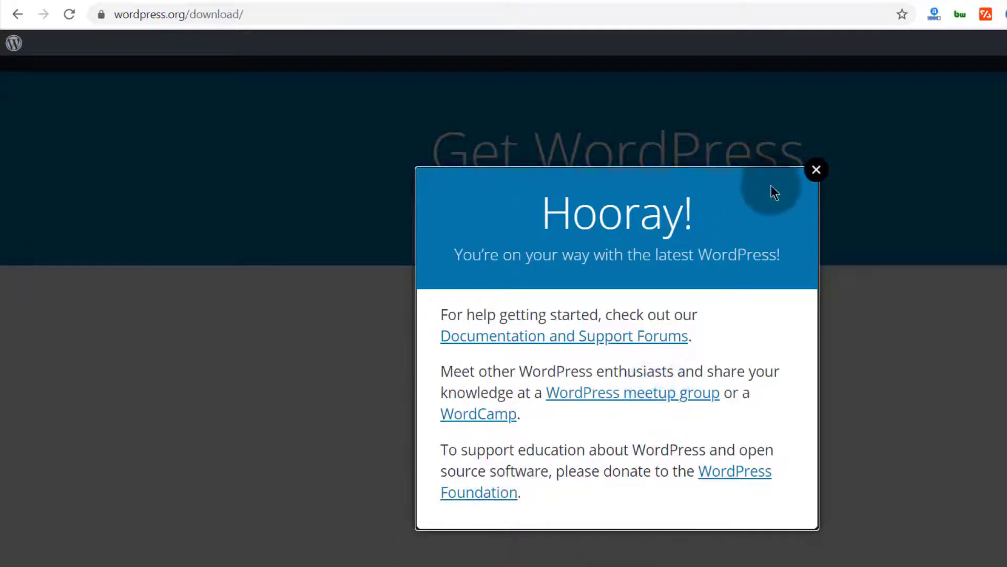
pyautogui.click(817, 169)
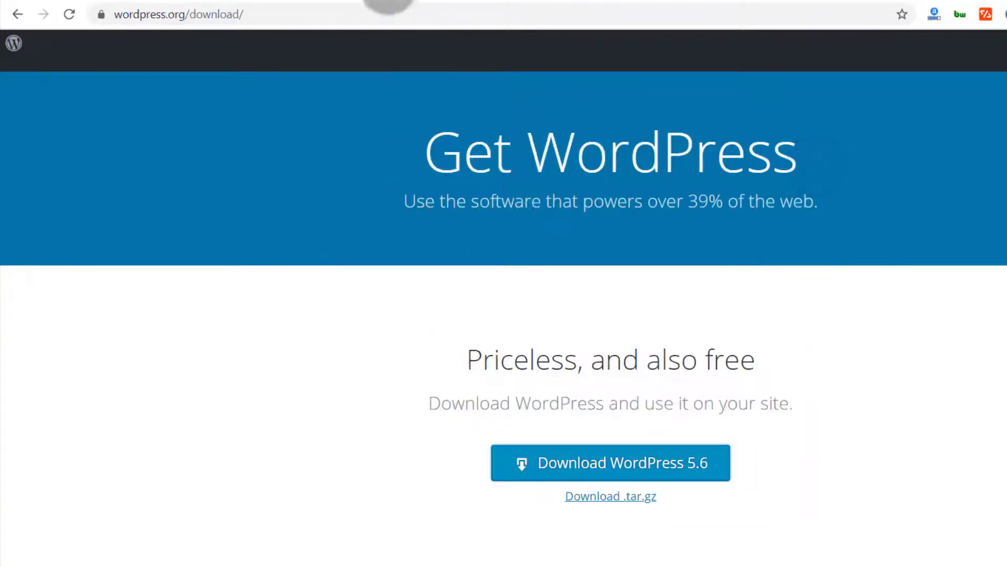
# Step: Open wordpress-5.6.zip in the 1 Tutorial Files folder and select the wordpress folder inside
pyautogui.click(384, 3)
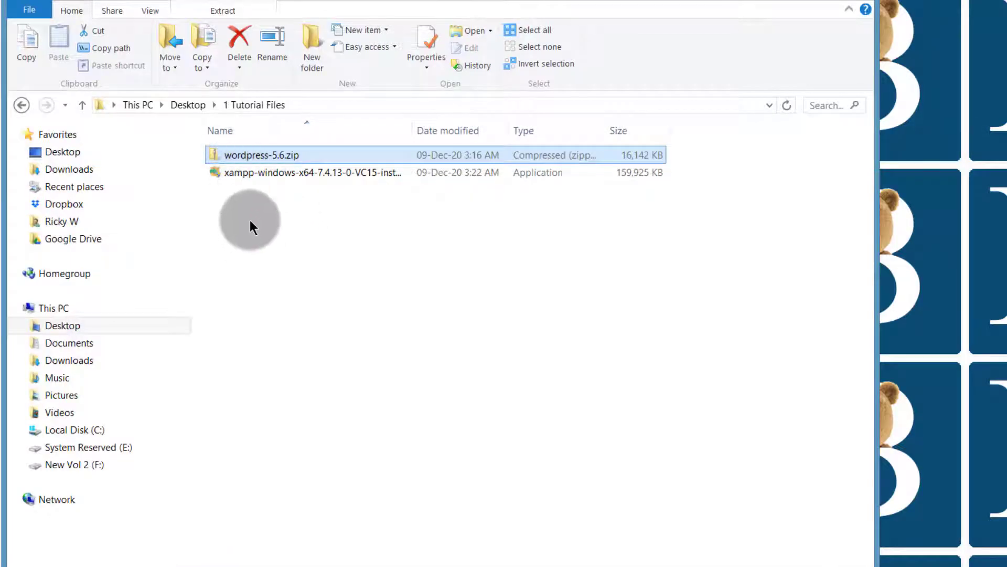
pyautogui.doubleClick(235, 151)
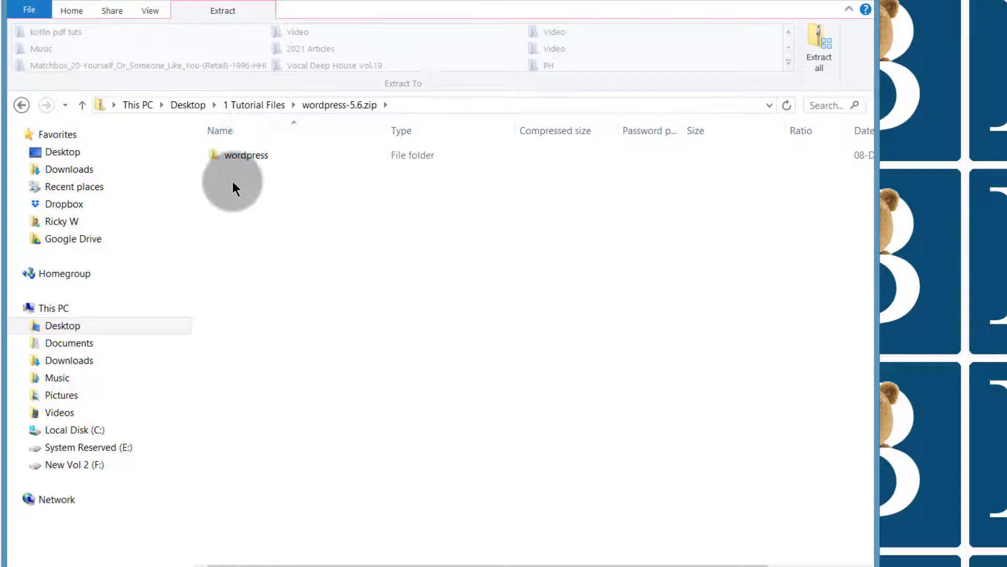
pyautogui.click(234, 158)
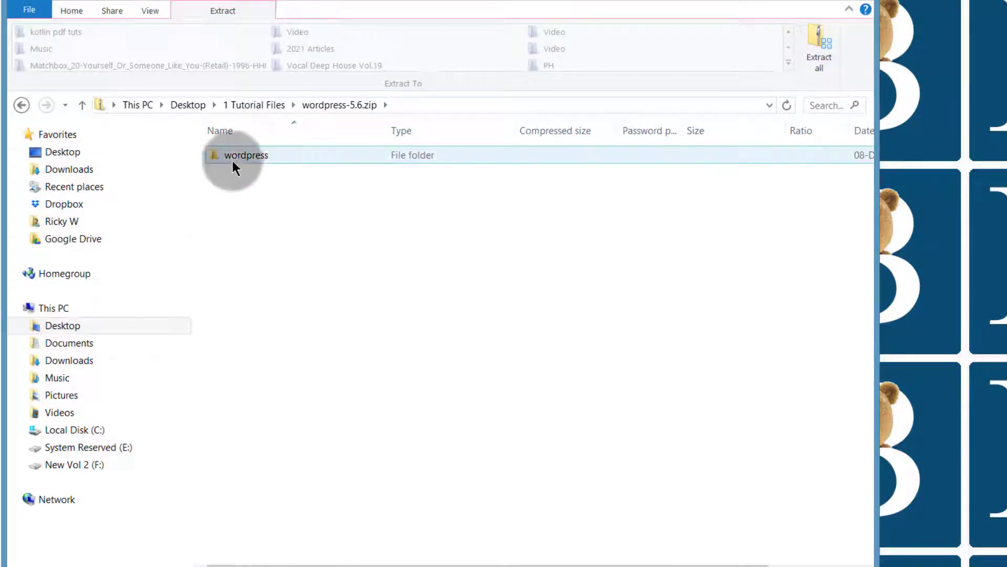
pyautogui.click(294, 8)
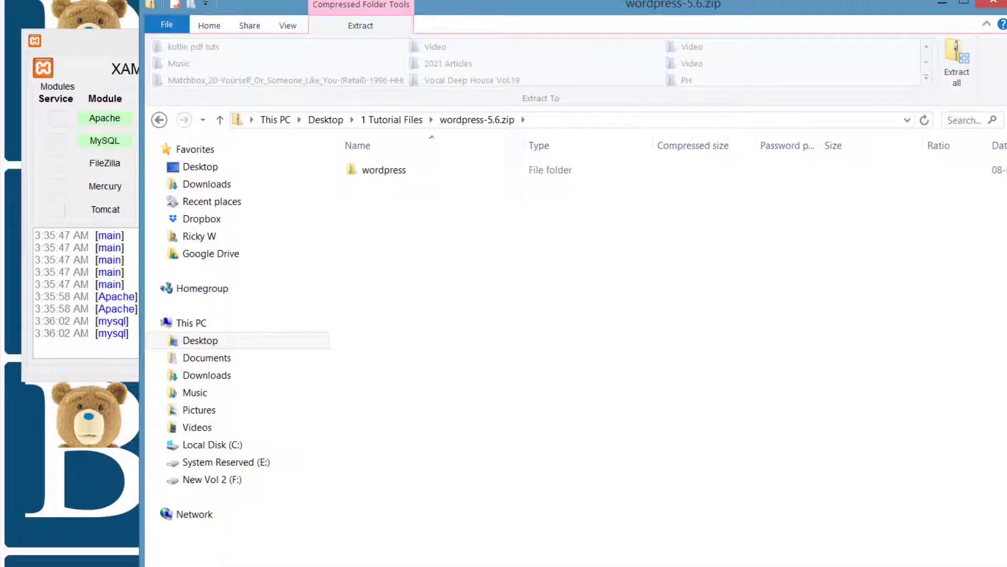
# Step: In phpMyAdmin, create a new database named wpdb1
pyautogui.click(477, 533)
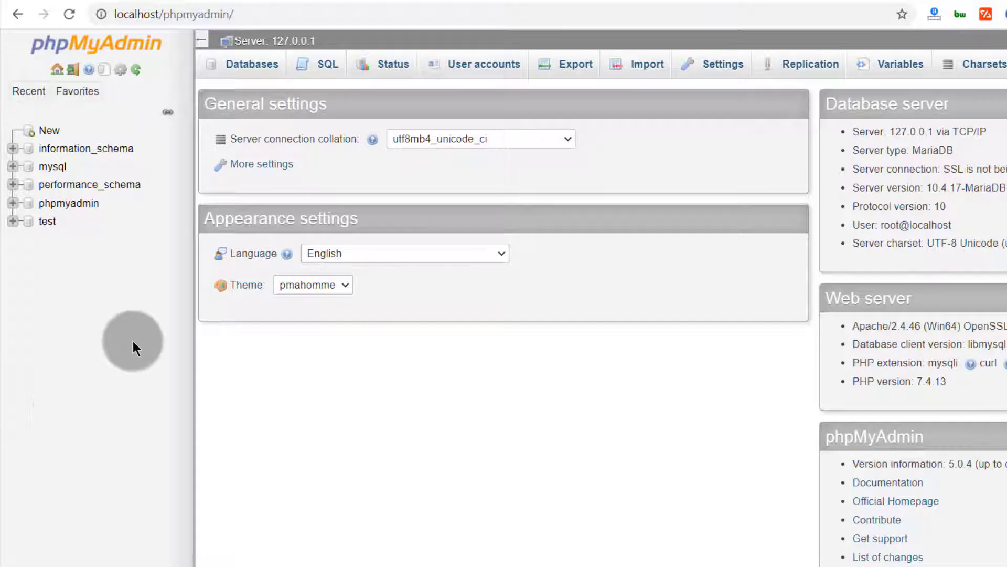
pyautogui.click(49, 131)
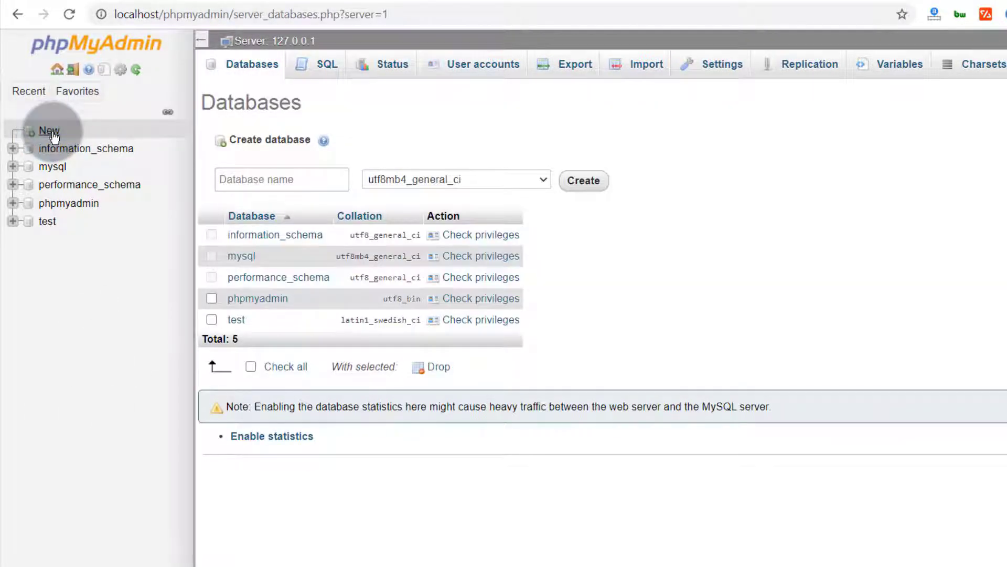
pyautogui.click(237, 179)
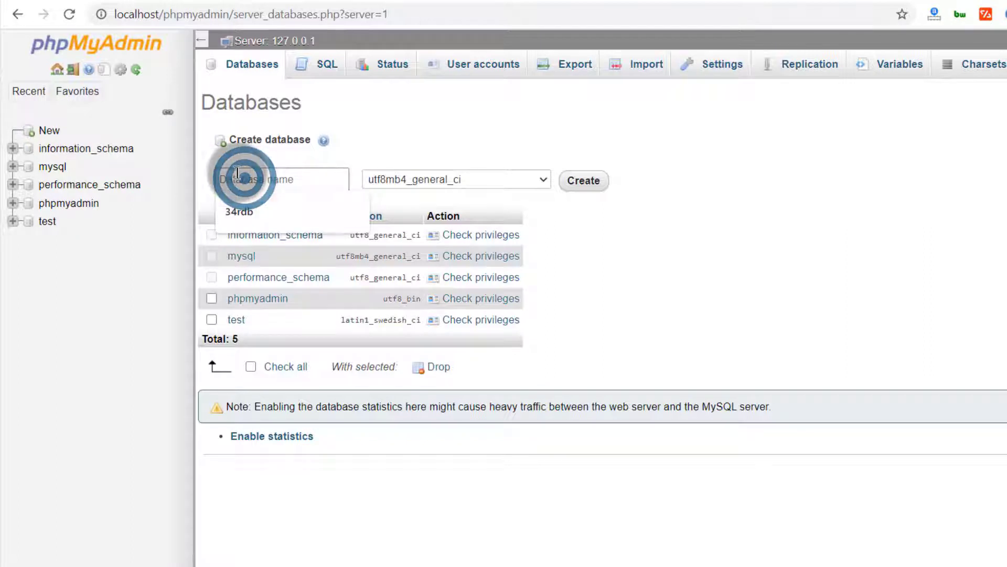
pyautogui.click(209, 174)
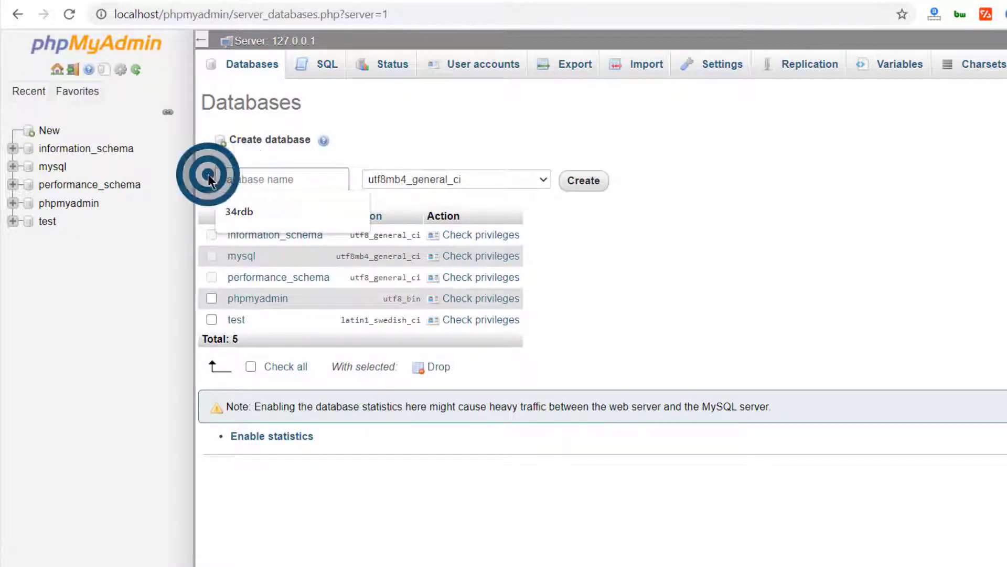
pyautogui.click(237, 175)
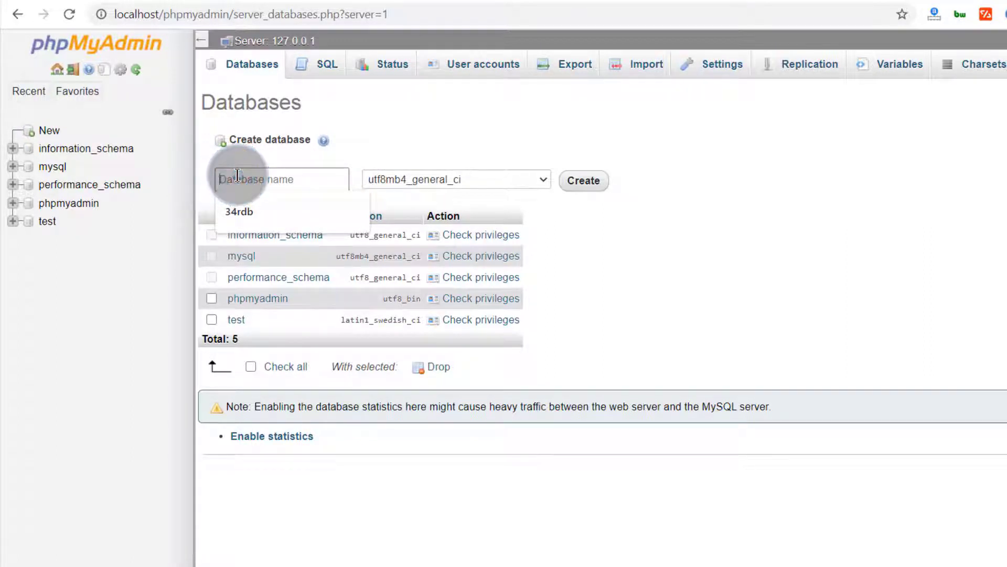
pyautogui.write('wpdb1')
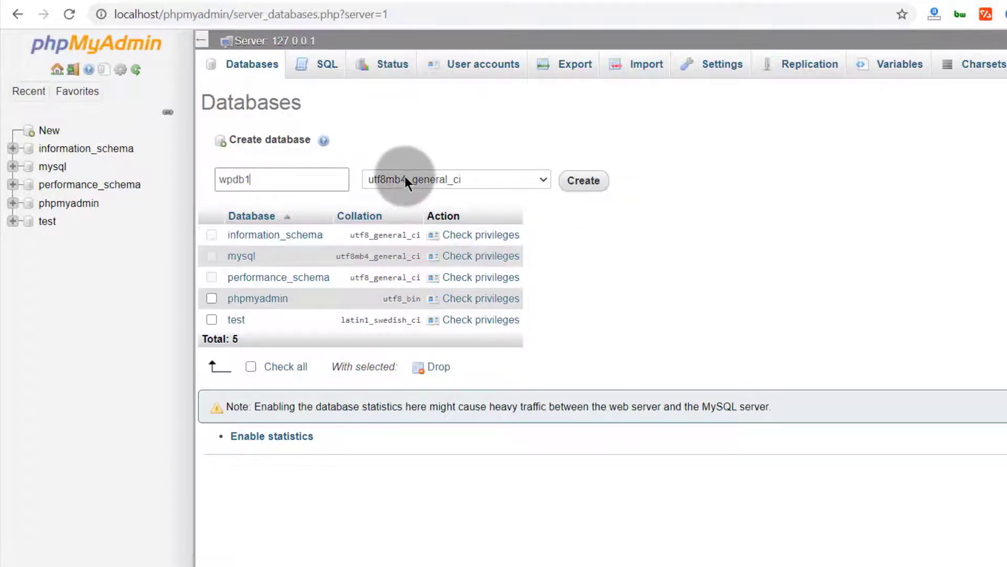
pyautogui.click(584, 181)
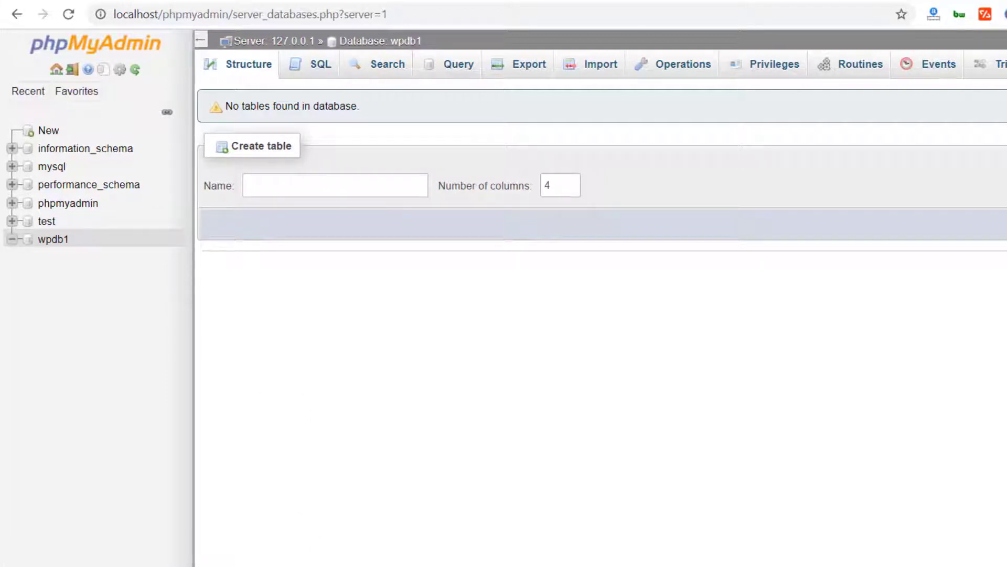
# Step: Navigate File Explorer to the xampp folder on Local Disk (C:)
pyautogui.click(526, 422)
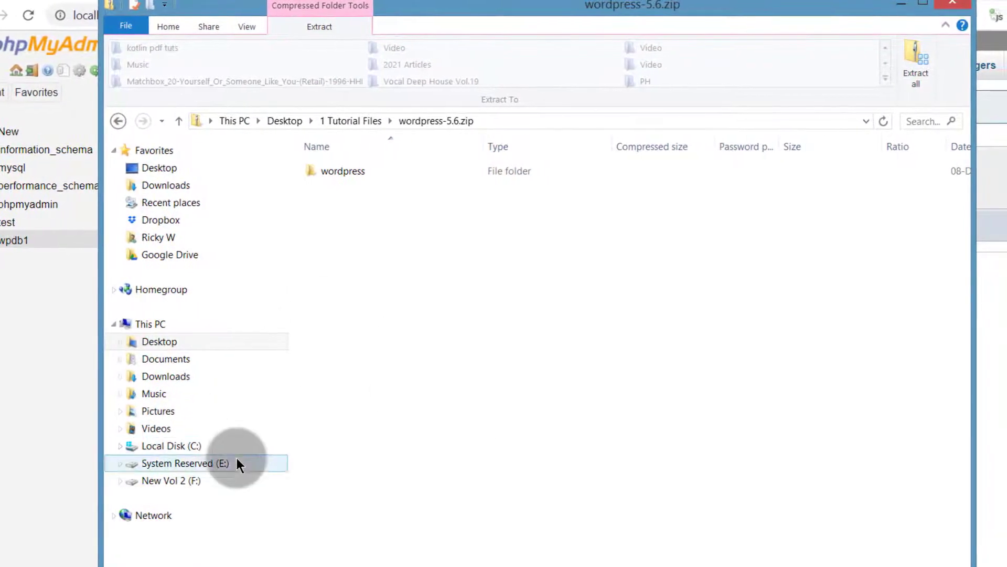
pyautogui.click(139, 324)
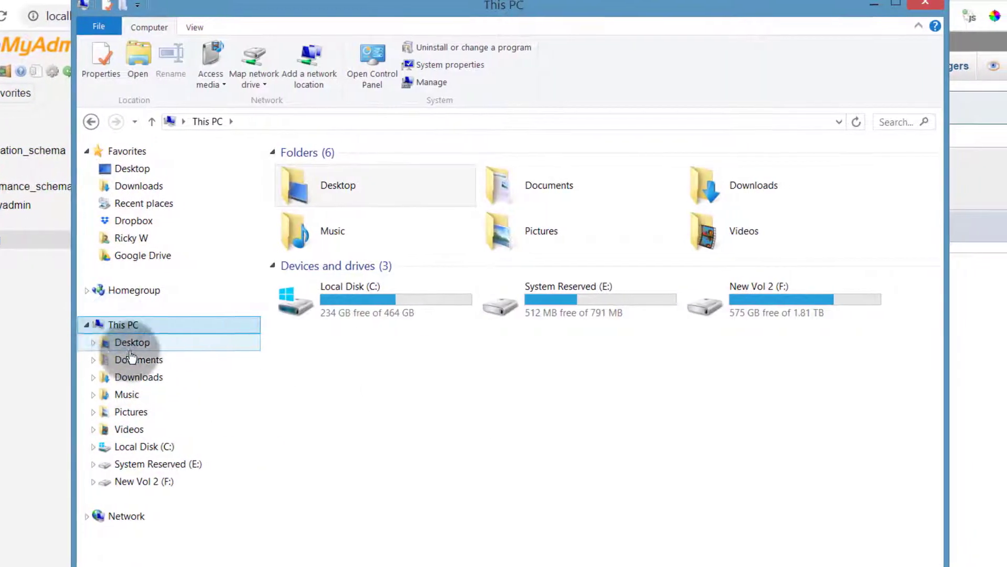
pyautogui.doubleClick(328, 298)
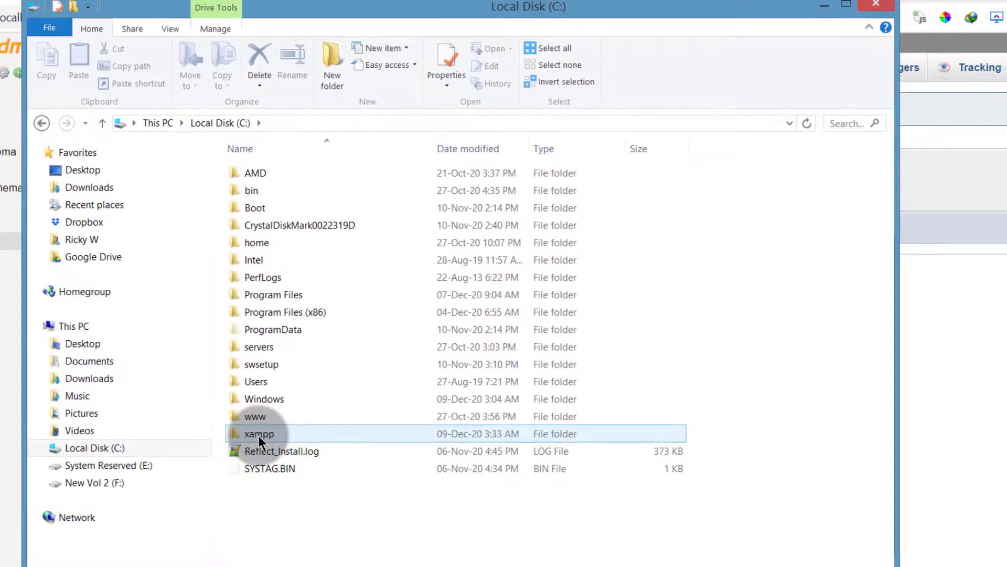
pyautogui.doubleClick(258, 435)
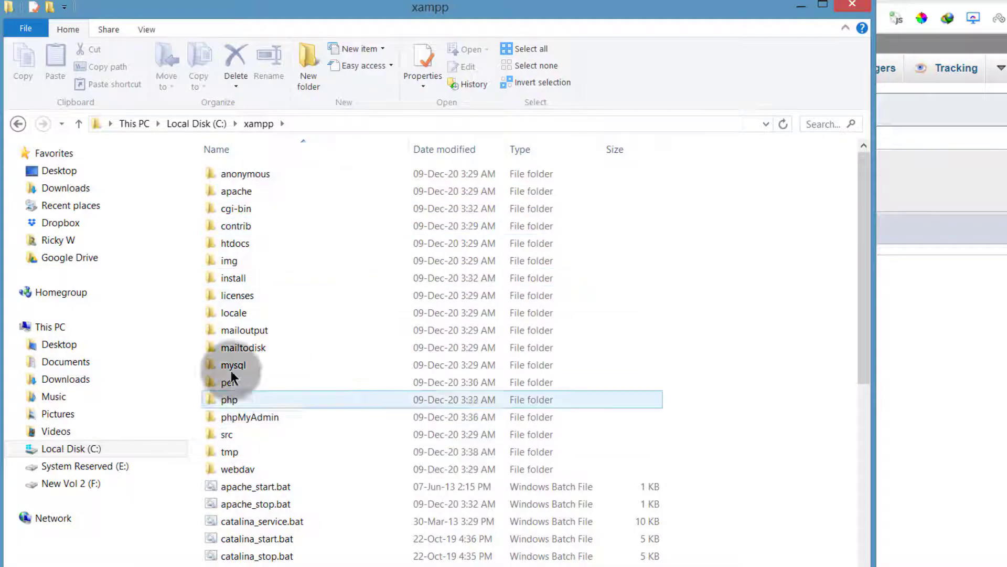
# Step: Open the htdocs folder and create a new folder named wp inside it
pyautogui.click(236, 244)
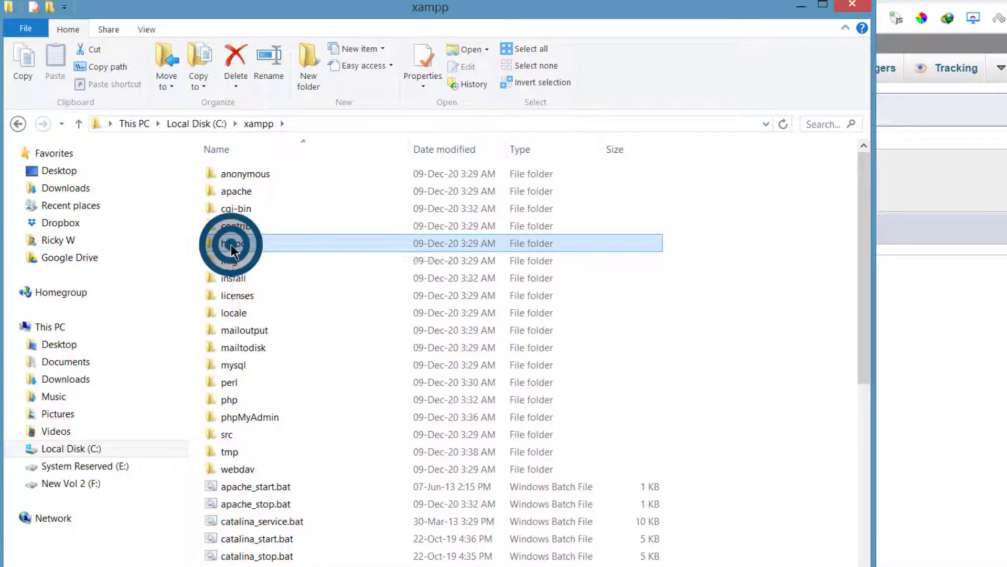
pyautogui.doubleClick(231, 244)
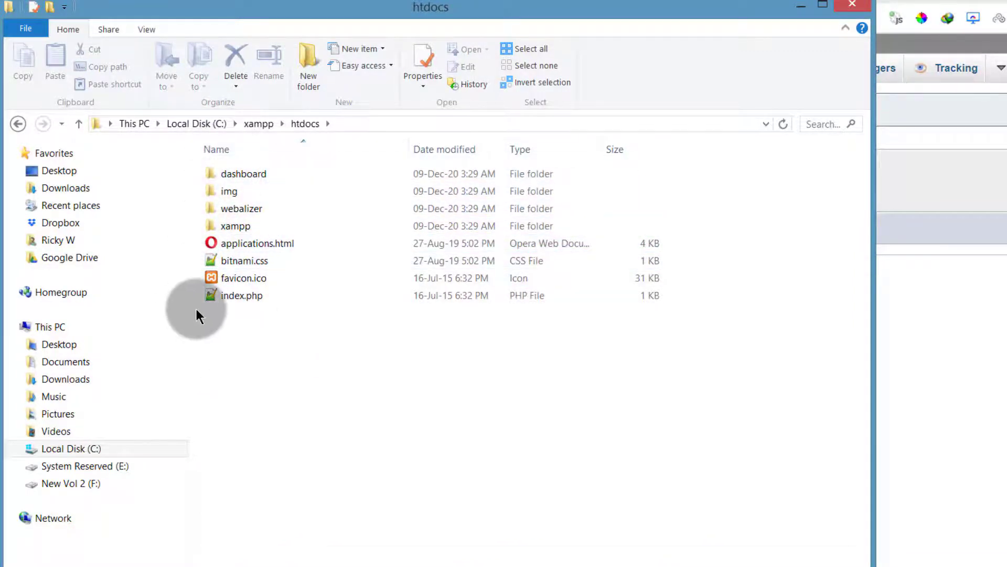
pyautogui.click(239, 345)
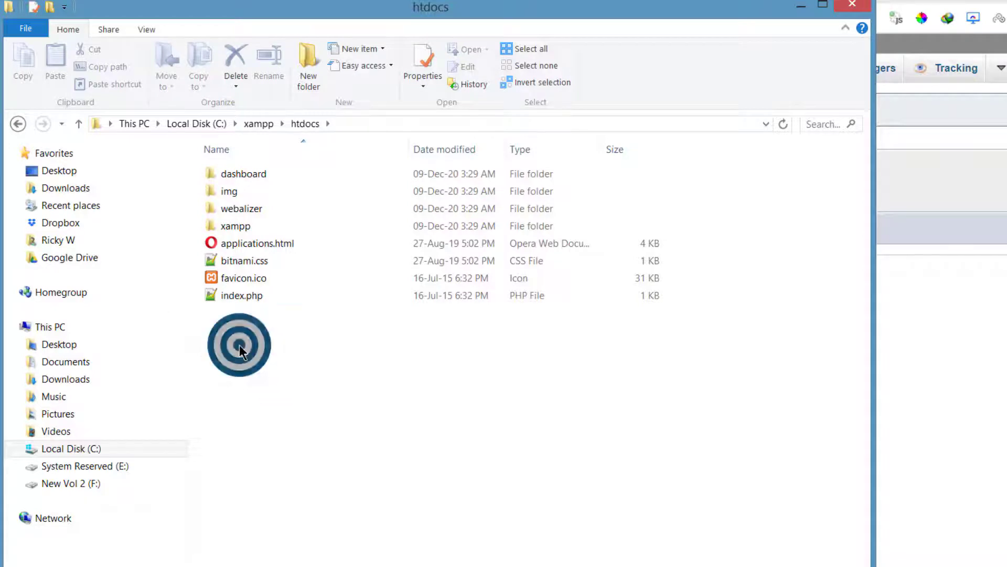
pyautogui.click(310, 66)
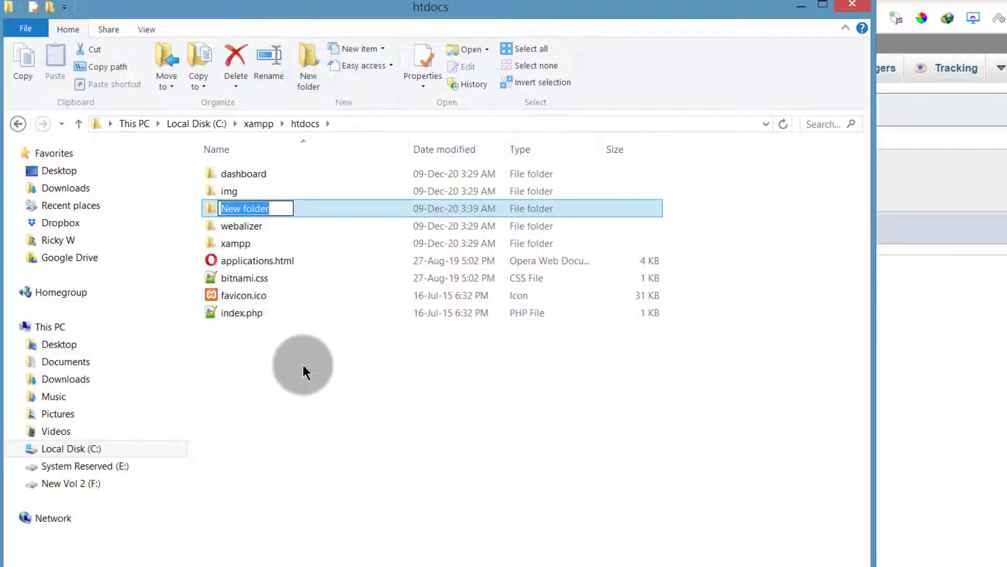
pyautogui.write('wp')
pyautogui.press('Return')
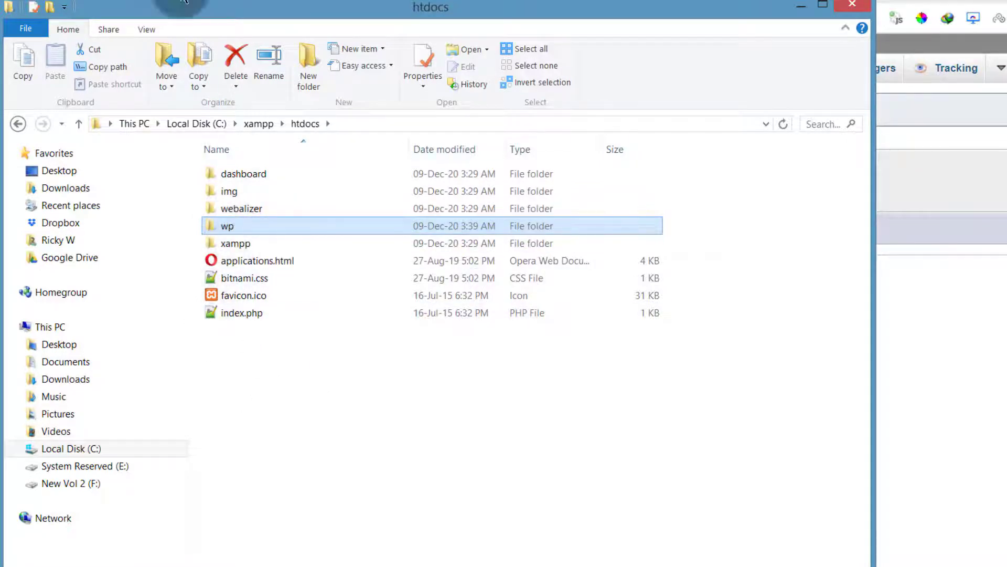
# Step: Try to open localhost/wp in the browser
pyautogui.click(123, 1)
pyautogui.click(106, 1)
pyautogui.click(214, 19)
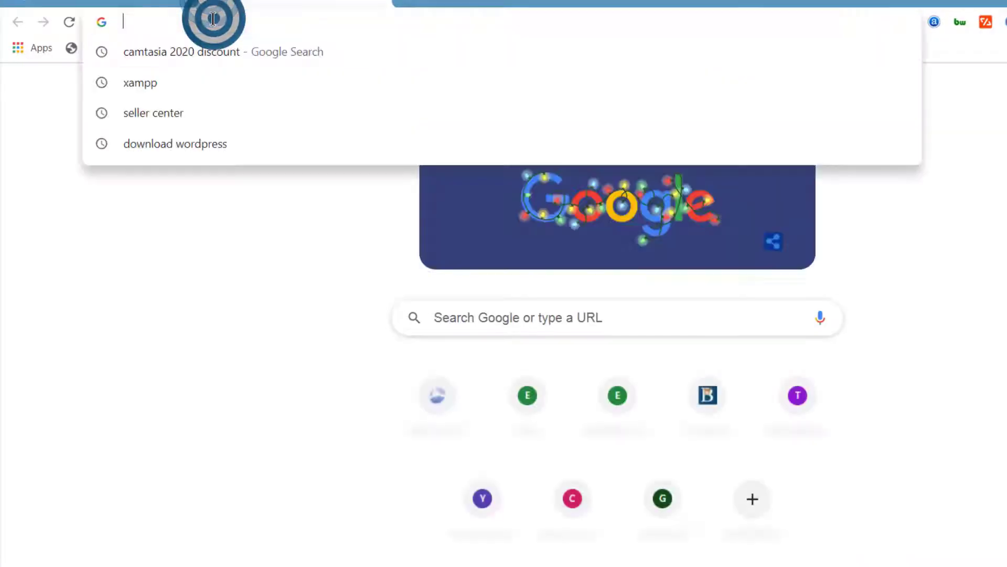
pyautogui.write('localh')
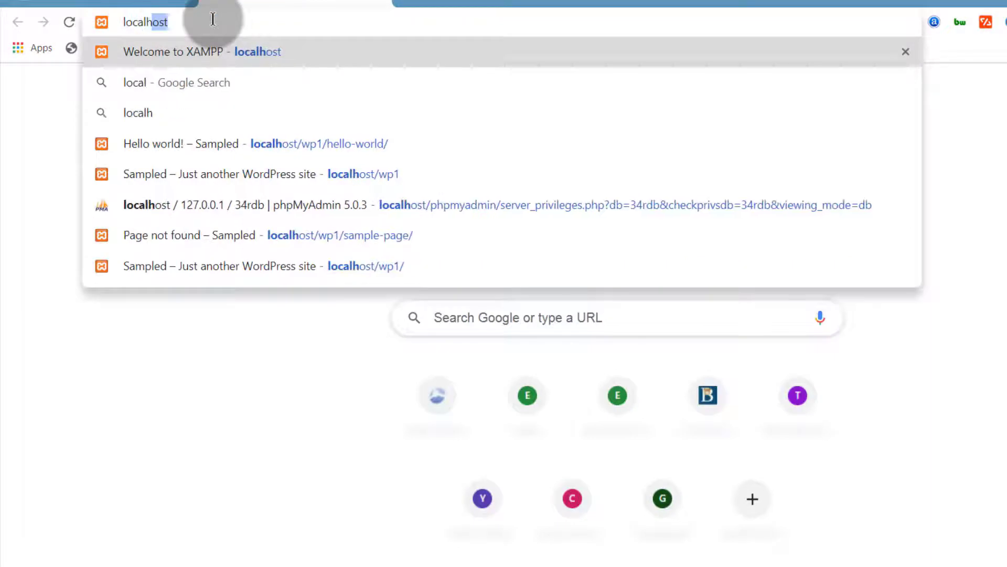
pyautogui.write('ost/wp1')
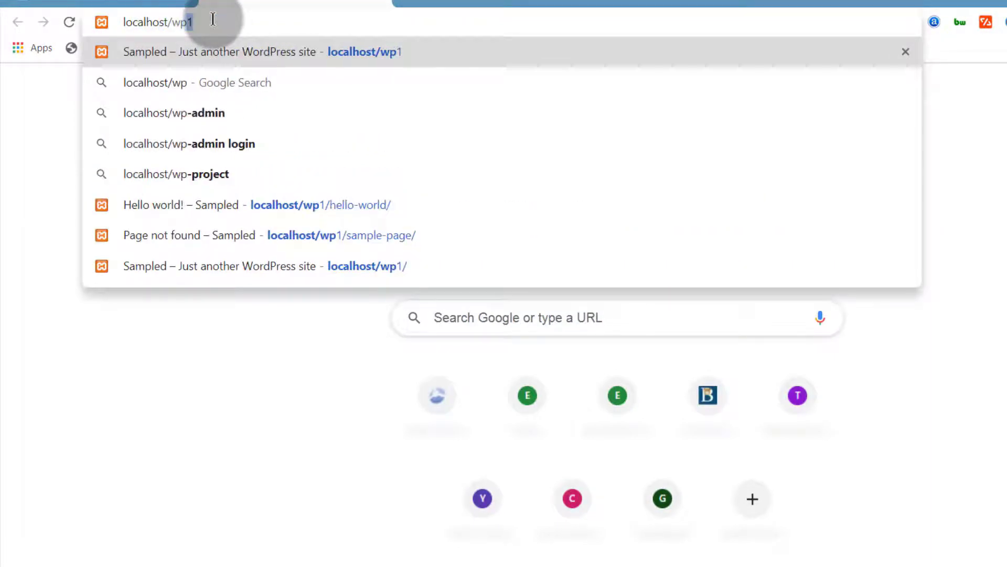
pyautogui.press('Return')
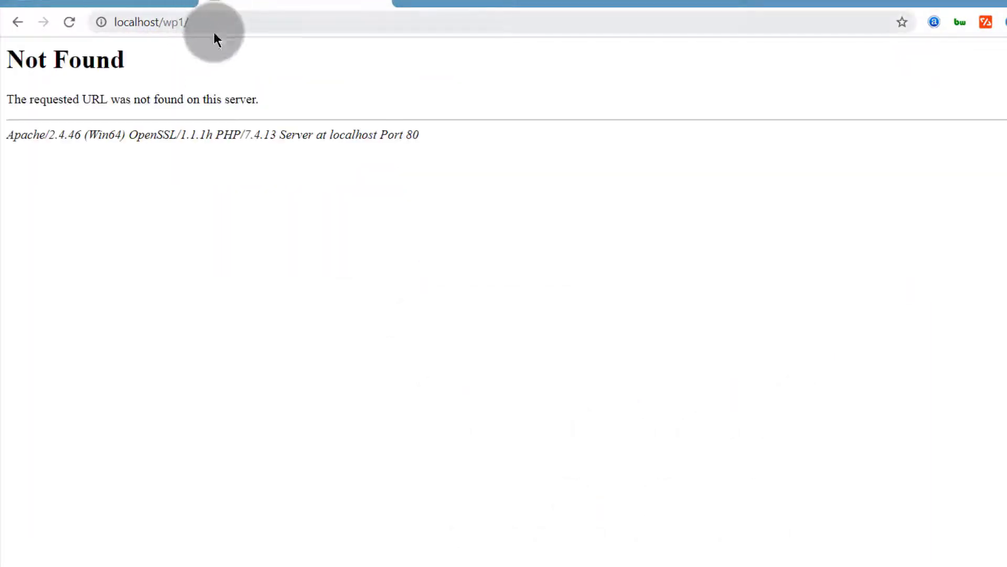
# Step: Correct the browser address to localhost/wp and load it
pyautogui.click(210, 23)
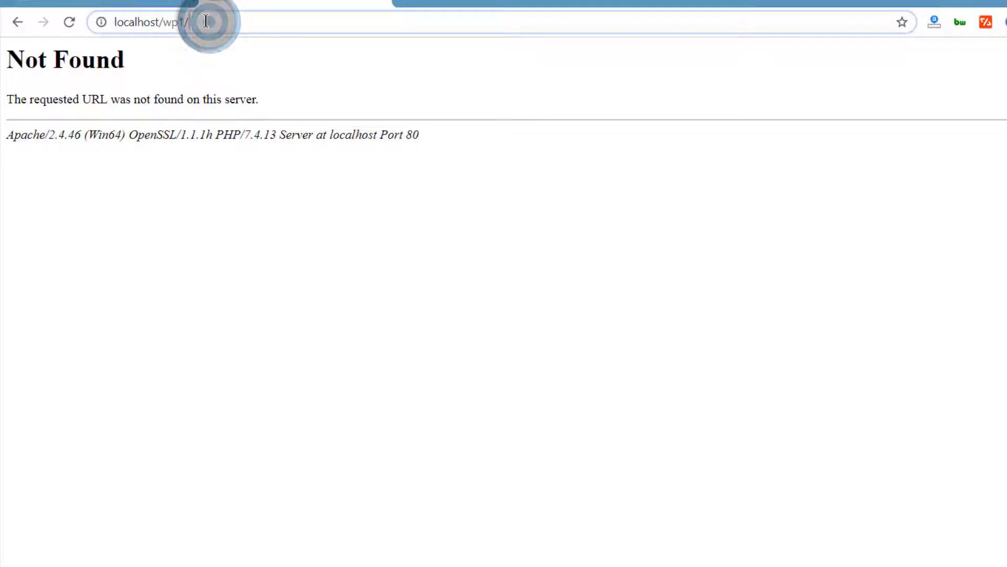
pyautogui.press('BackSpace')
pyautogui.press('BackSpace')
pyautogui.press('Return')
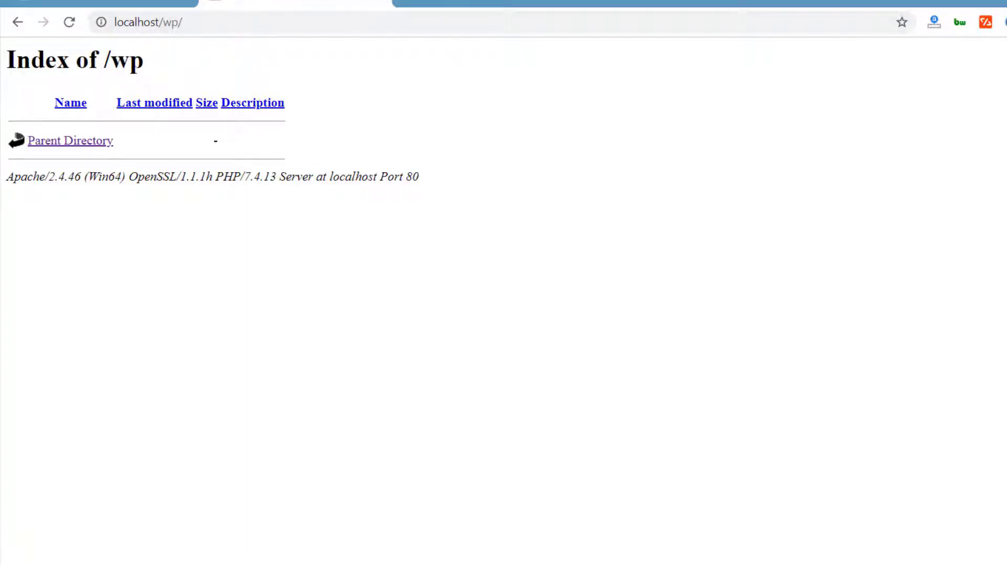
# Step: Create another new folder in htdocs named joom
pyautogui.hotkey('alt', 'Tab')
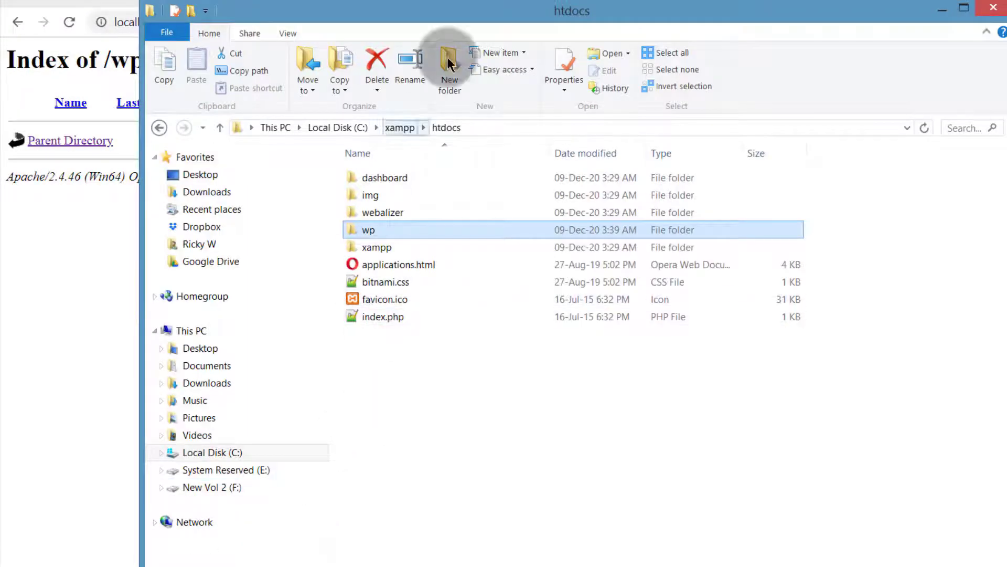
pyautogui.click(446, 78)
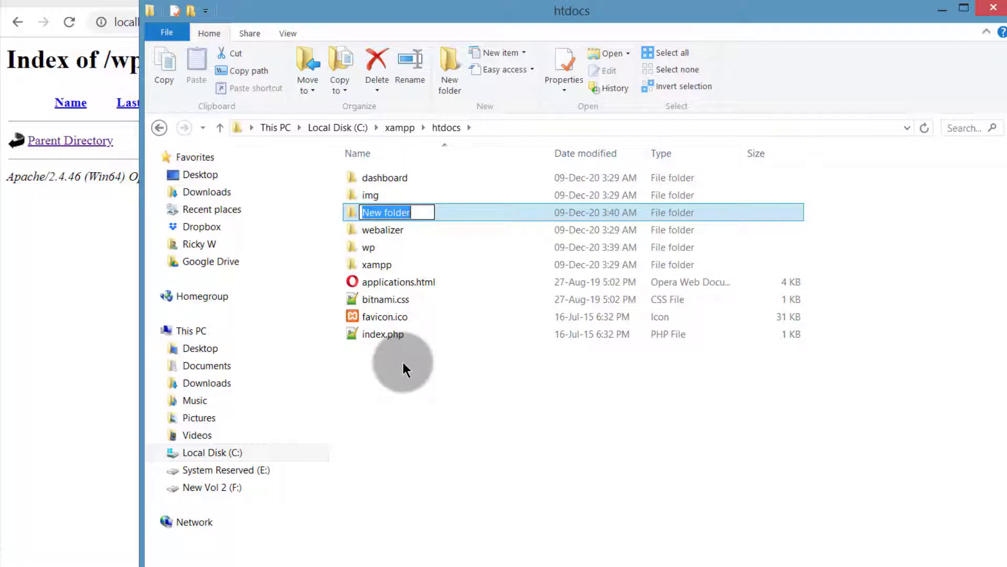
pyautogui.write('joom')
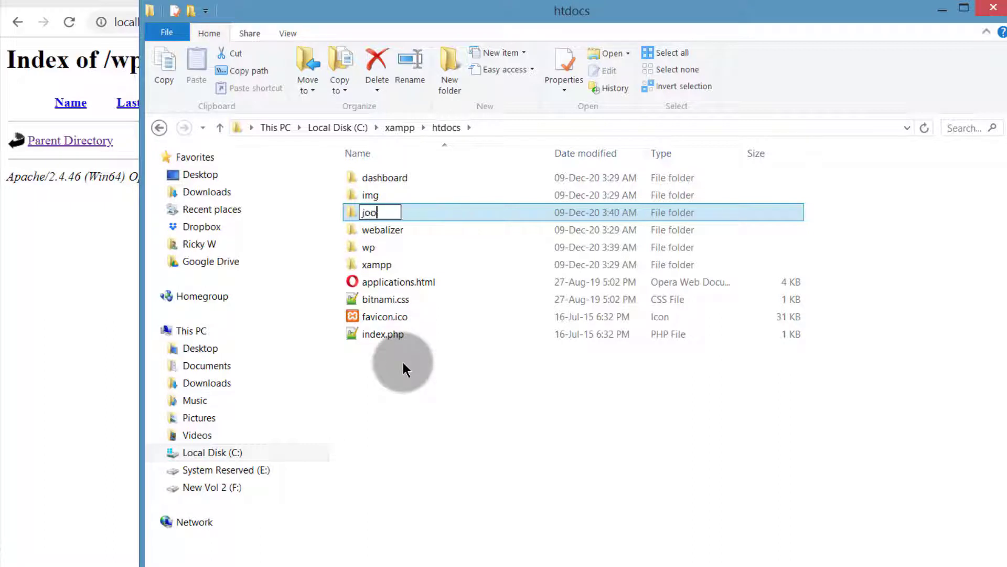
pyautogui.click(404, 541)
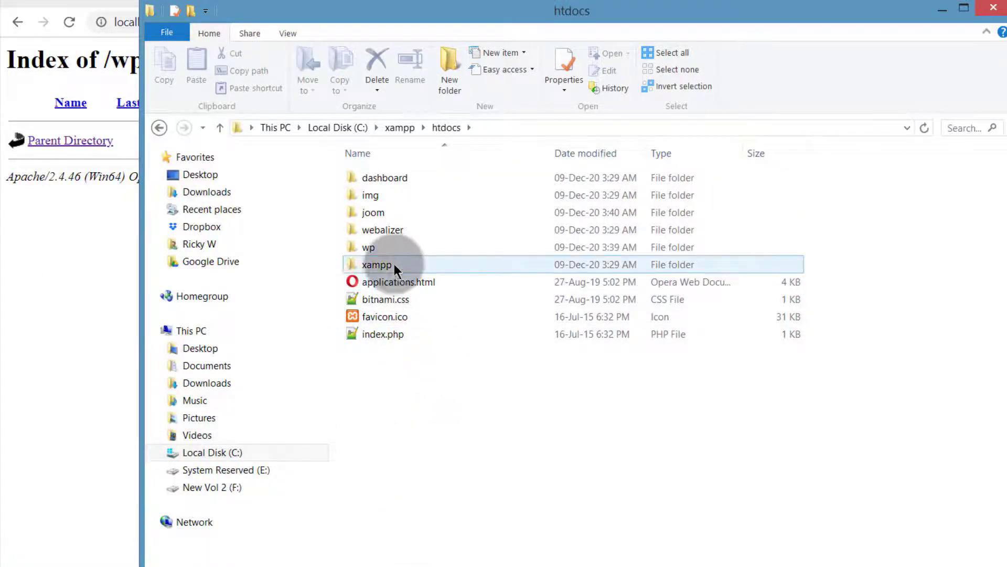
# Step: Open the wp folder and copy the contents of the zip's wordpress folder into it
pyautogui.click(373, 248)
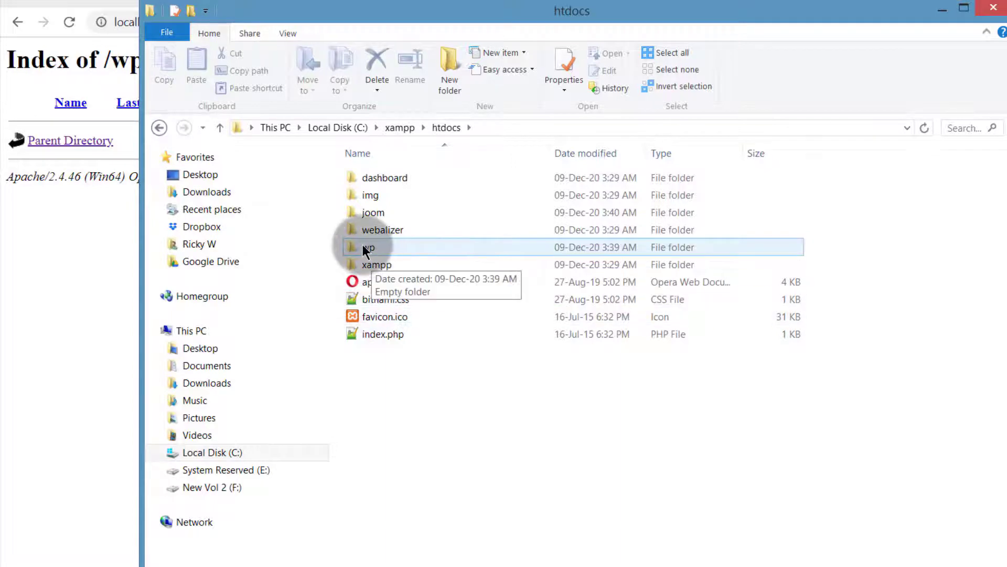
pyautogui.doubleClick(363, 245)
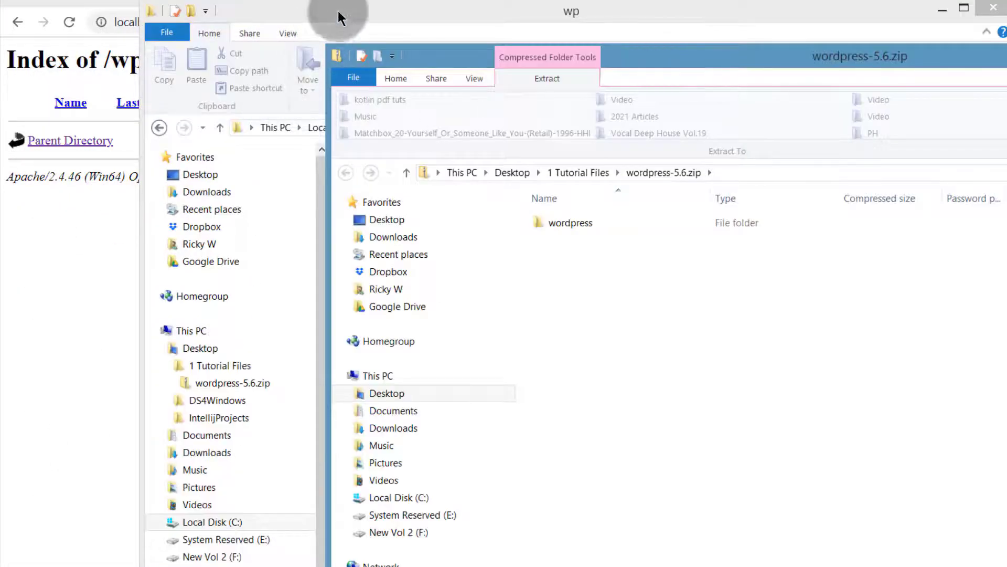
pyautogui.moveTo(338, 10); pyautogui.dragTo(185, 24)
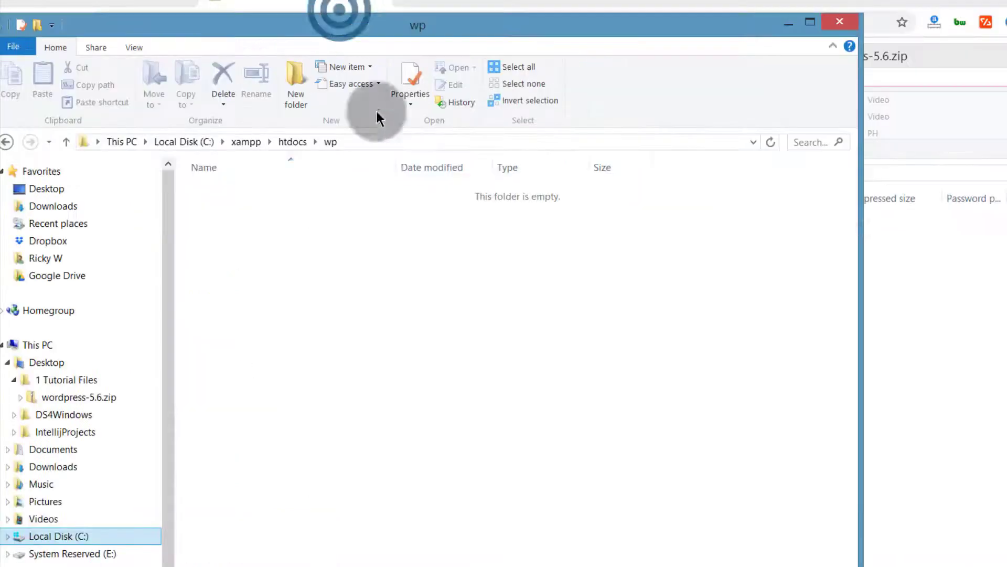
pyautogui.click(922, 294)
pyautogui.doubleClick(561, 222)
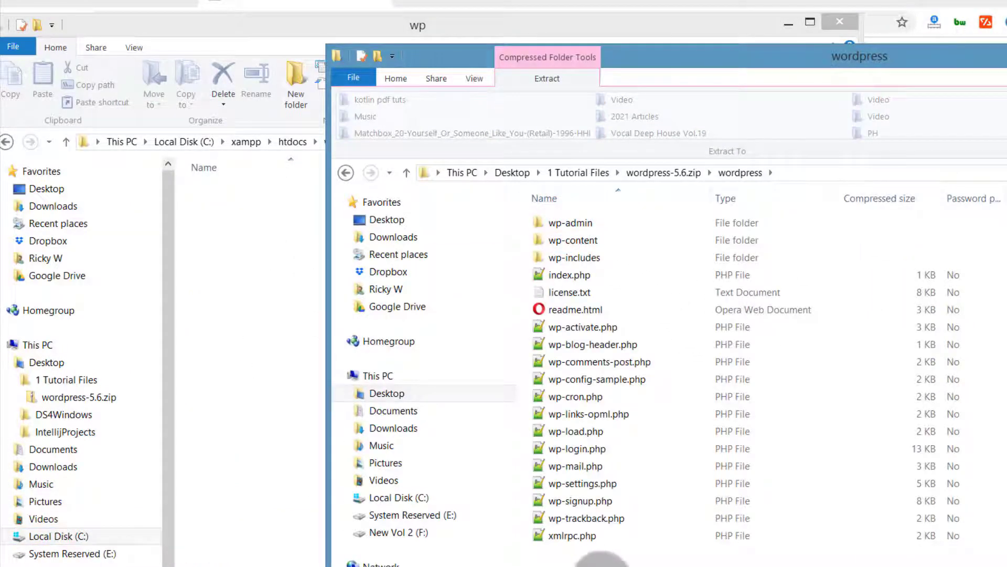
pyautogui.moveTo(592, 560); pyautogui.dragTo(235, 267)
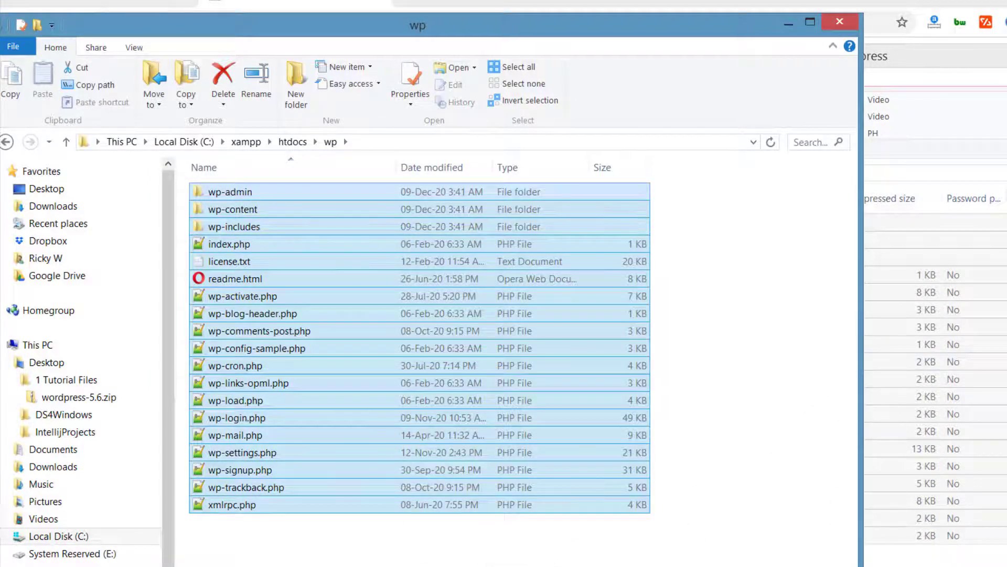
pyautogui.click(872, 434)
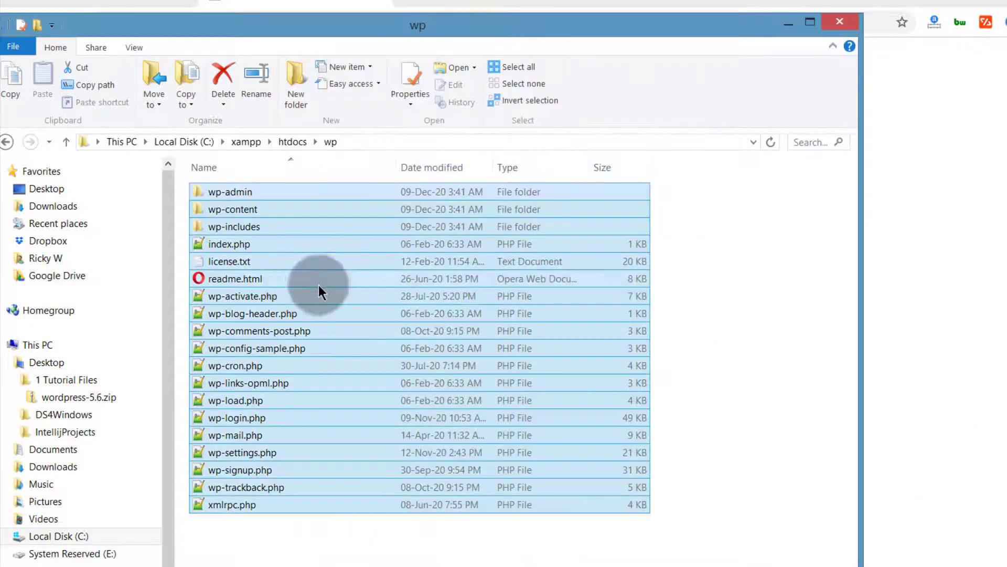
# Step: Go back to htdocs and reopen the wp folder to inspect the copied files
pyautogui.click(294, 142)
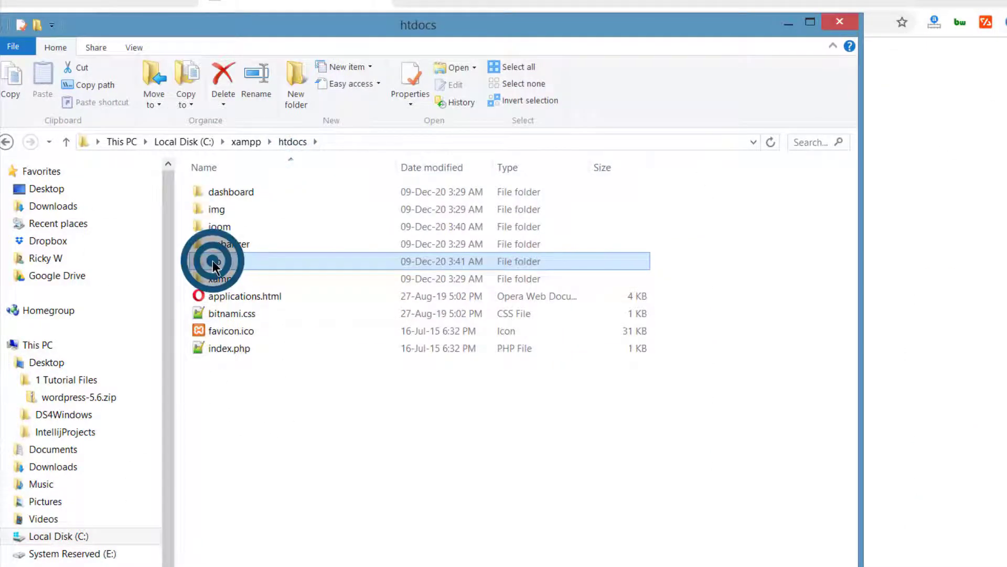
pyautogui.click(204, 455)
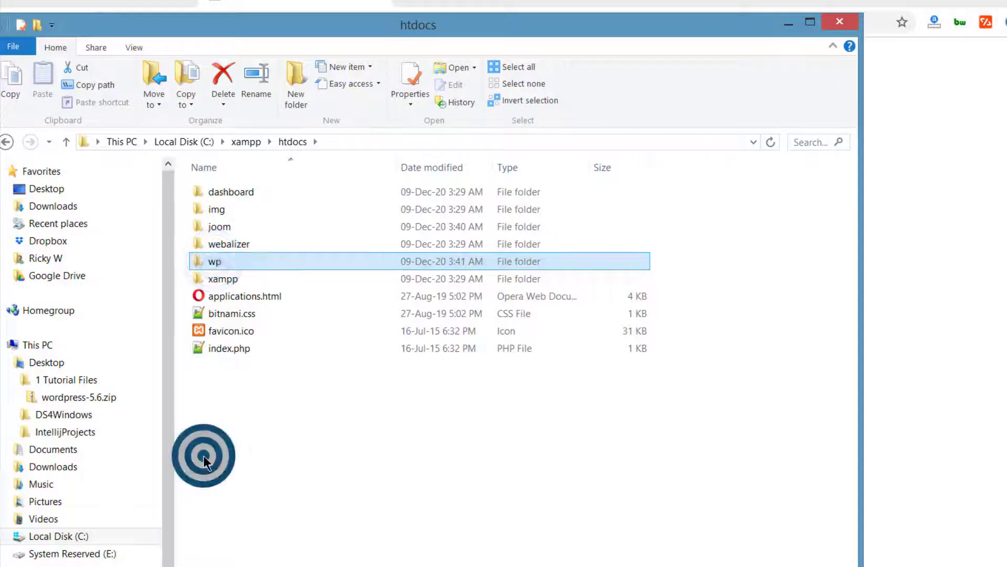
pyautogui.click(213, 265)
pyautogui.click(225, 416)
pyautogui.click(207, 264)
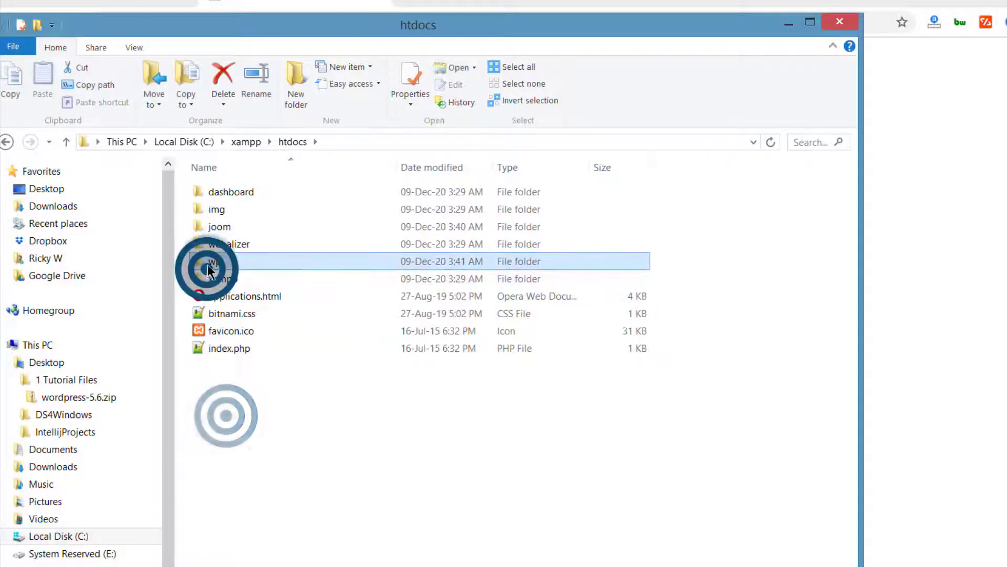
pyautogui.doubleClick(207, 264)
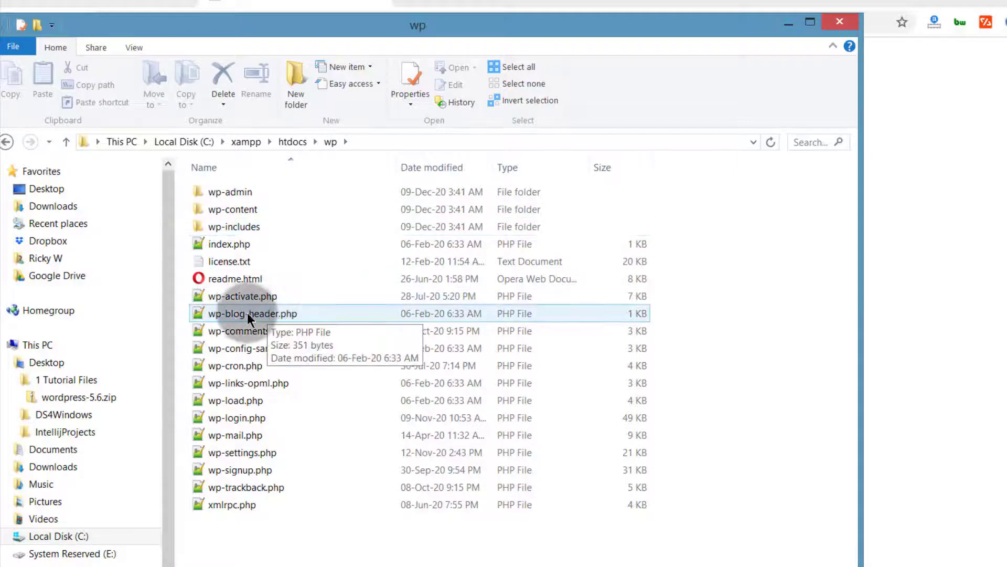
pyautogui.click(237, 280)
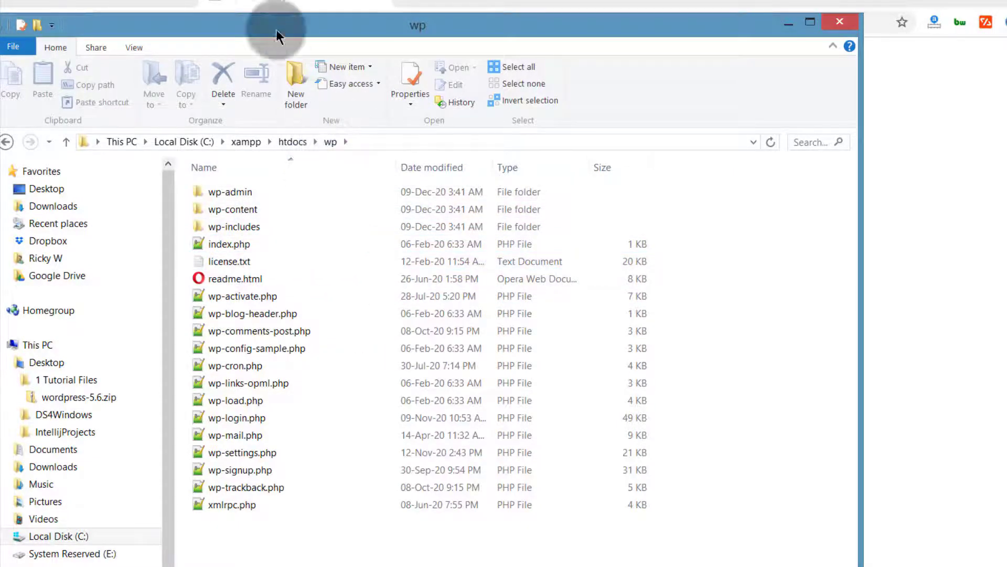
# Step: Reload localhost/wp, continue the WordPress setup in English (United States), and proceed past the welcome page
pyautogui.click(253, 6)
pyautogui.click(208, 20)
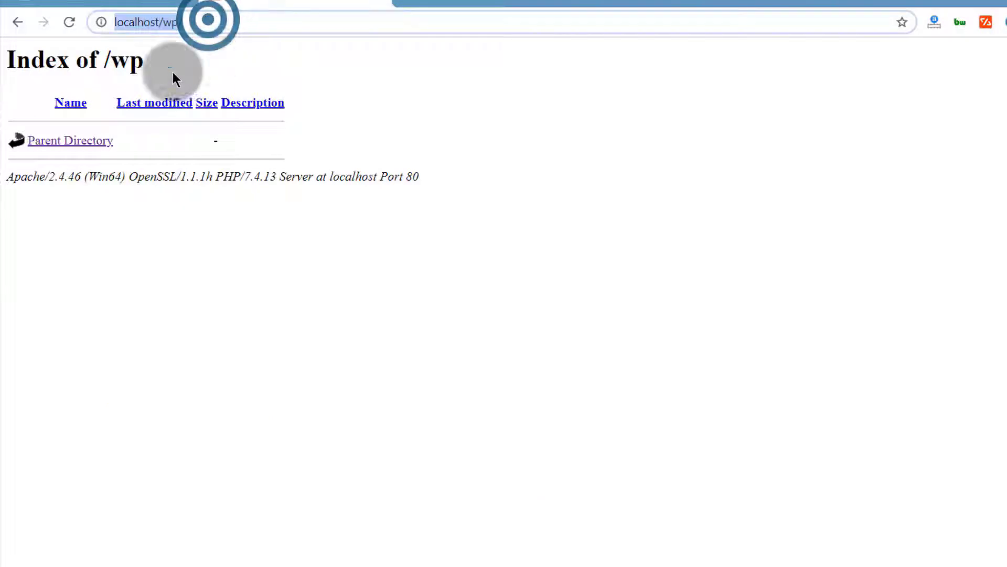
pyautogui.click(70, 20)
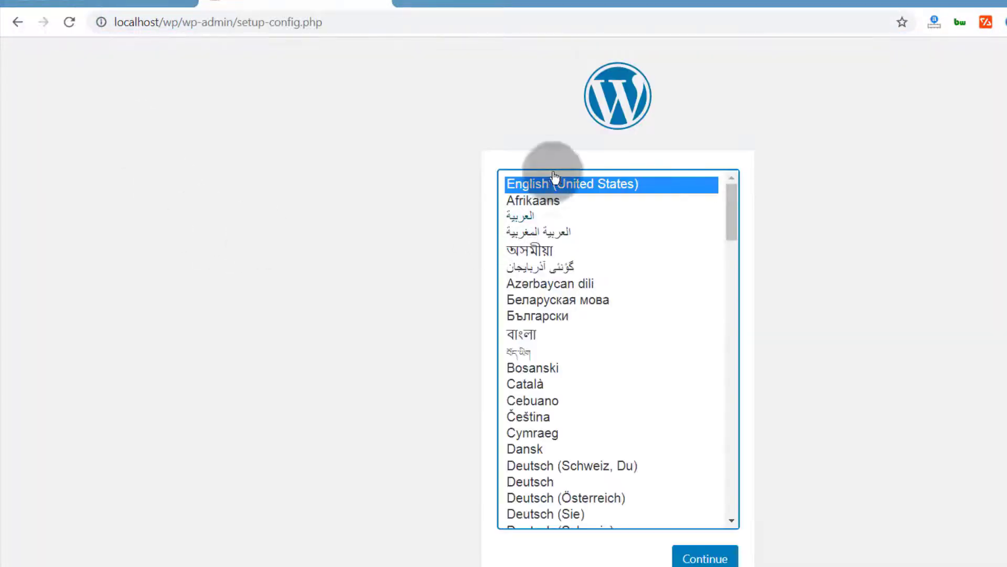
pyautogui.click(698, 557)
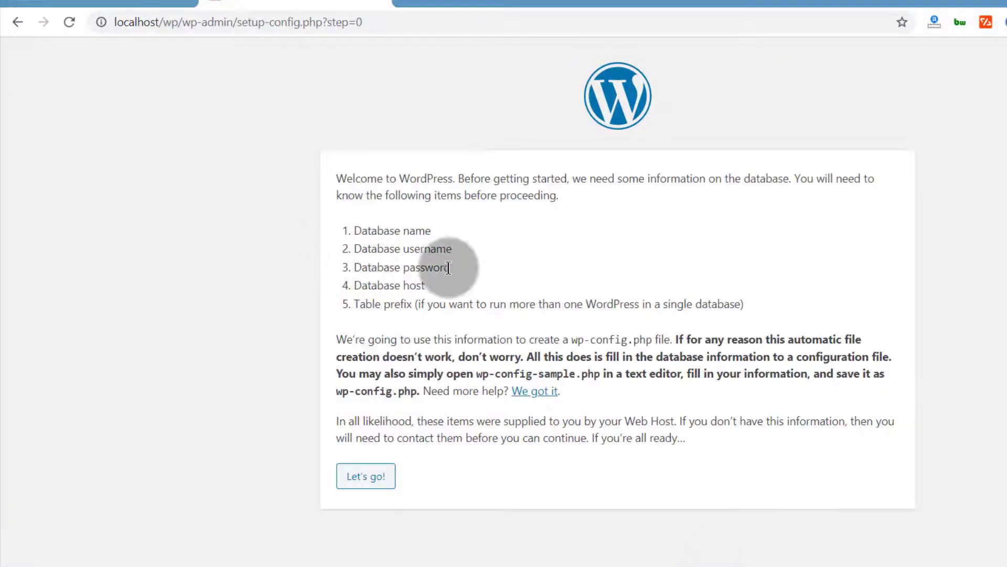
pyautogui.moveTo(362, 231); pyautogui.dragTo(431, 232)
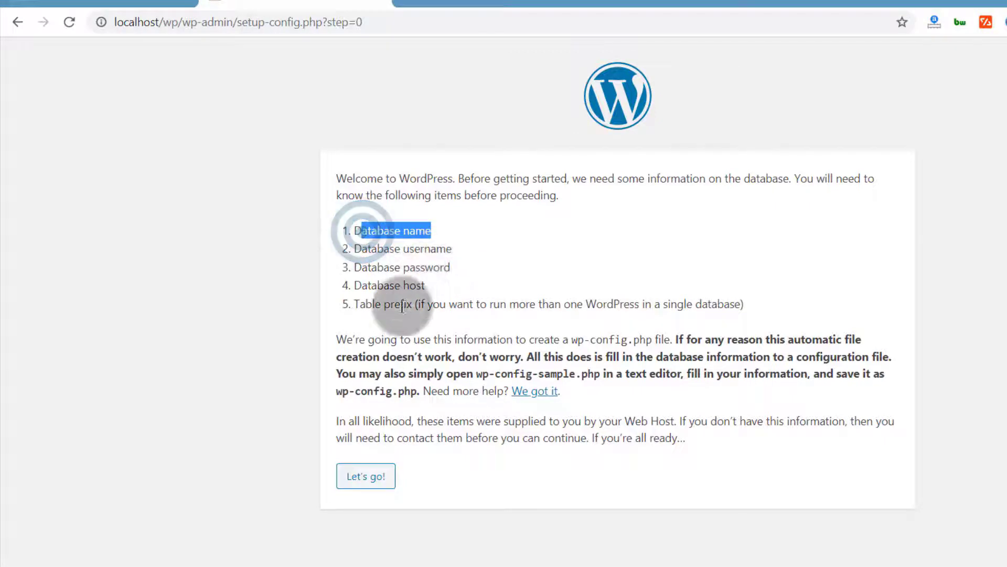
pyautogui.click(367, 477)
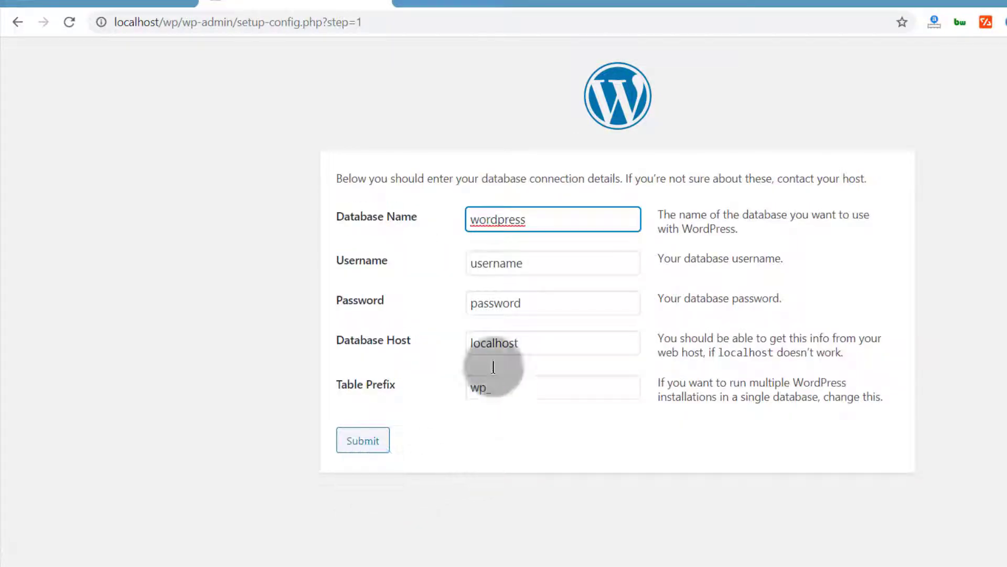
# Step: Check the wpdb1 database in phpMyAdmin, then set the setup form's Database Name to wpdb1
pyautogui.click(78, 8)
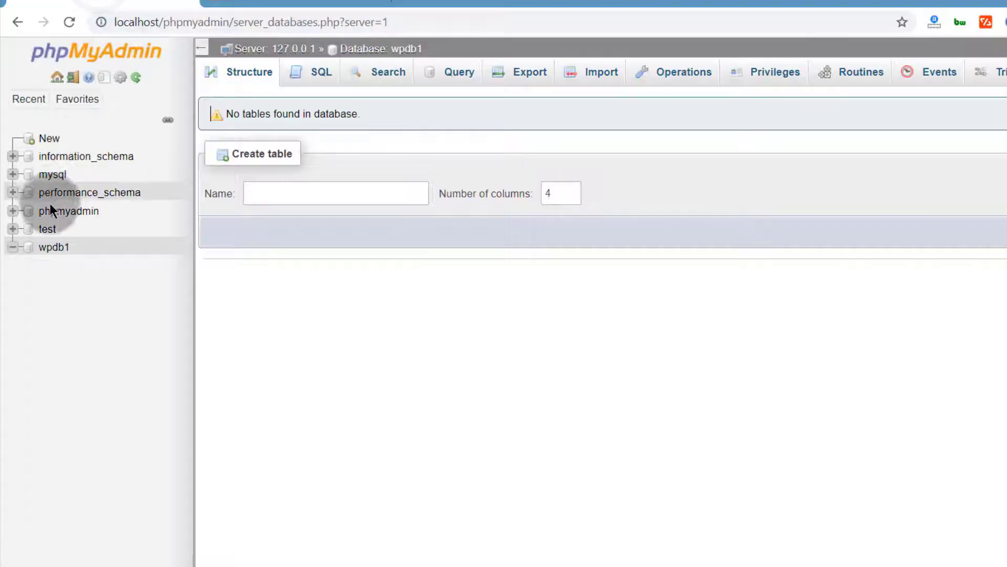
pyautogui.click(55, 253)
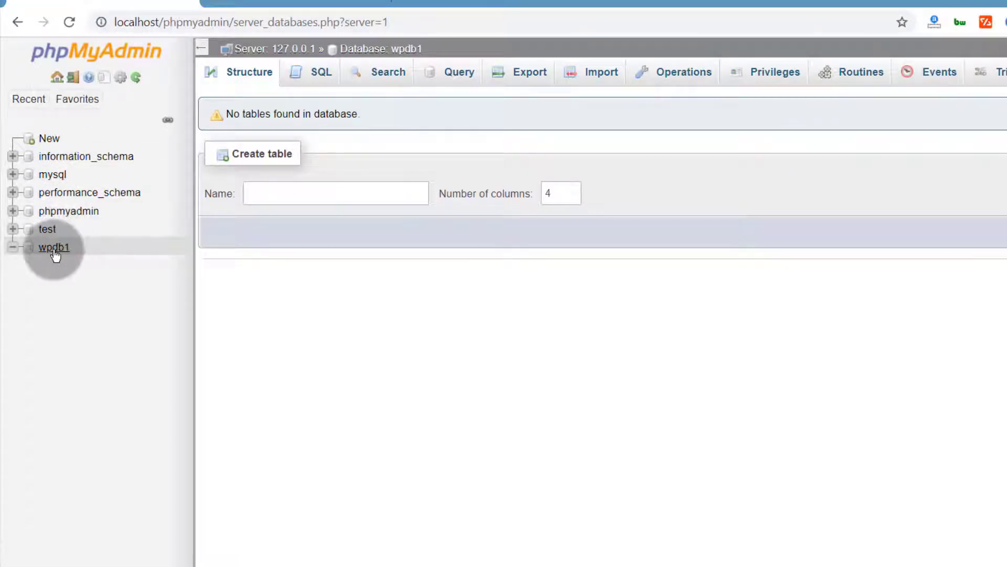
pyautogui.click(270, 3)
pyautogui.doubleClick(528, 220)
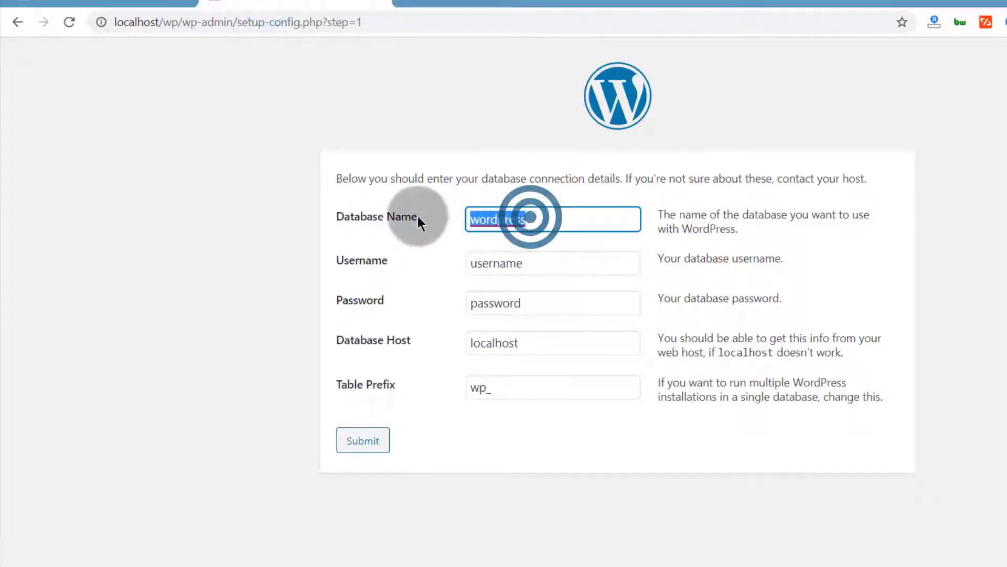
pyautogui.write('wpdb1')
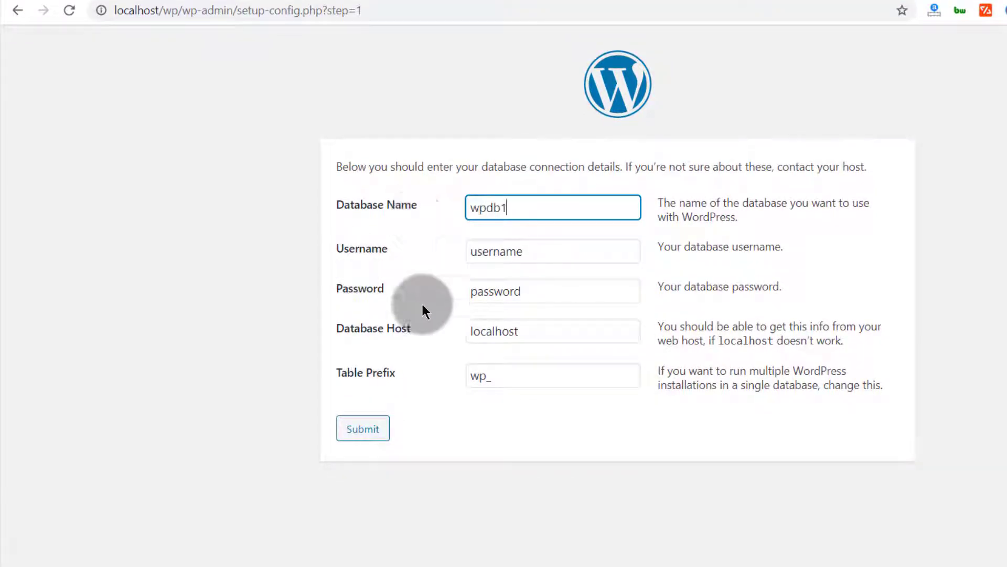
# Step: Enter the database connection details: username root, an empty password, table prefix w33p_, and submit the form
pyautogui.click(543, 249)
pyautogui.moveTo(543, 249); pyautogui.dragTo(467, 247)
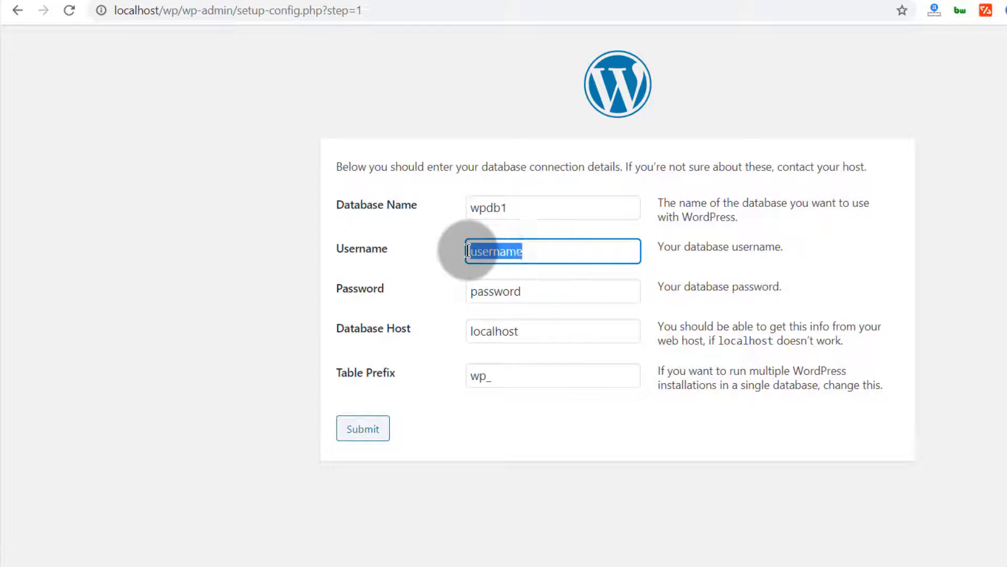
pyautogui.write('root')
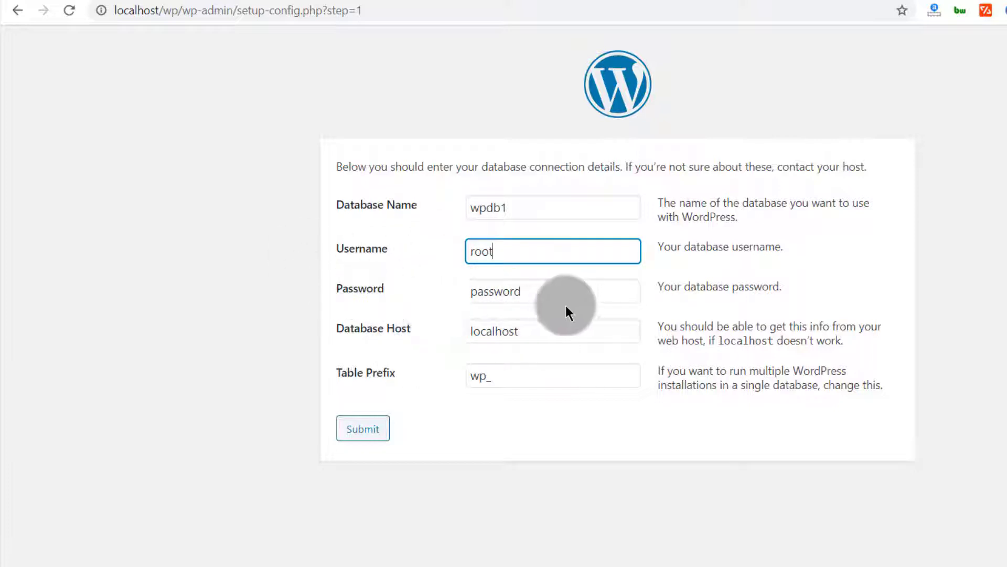
pyautogui.moveTo(536, 288); pyautogui.dragTo(441, 292)
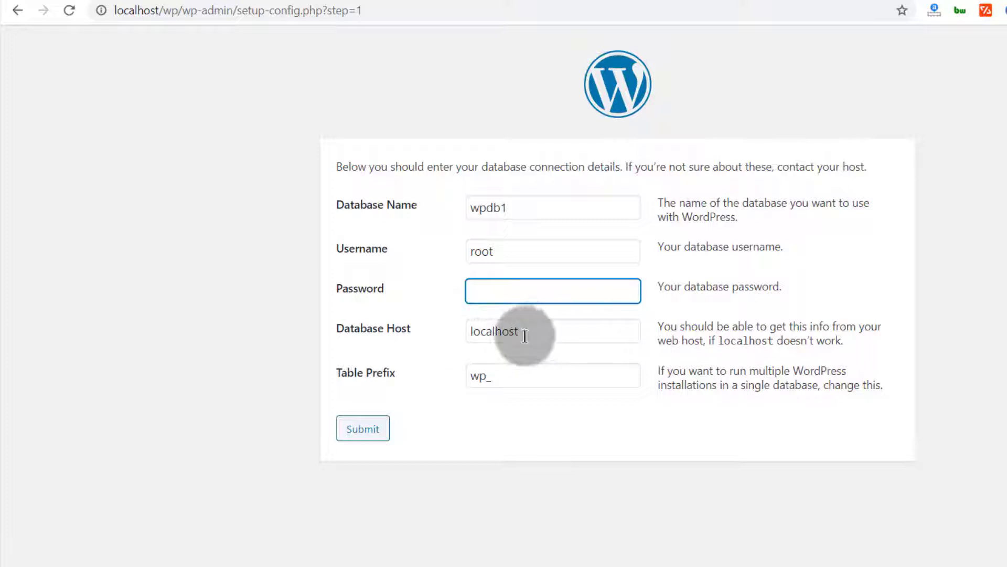
pyautogui.click(477, 375)
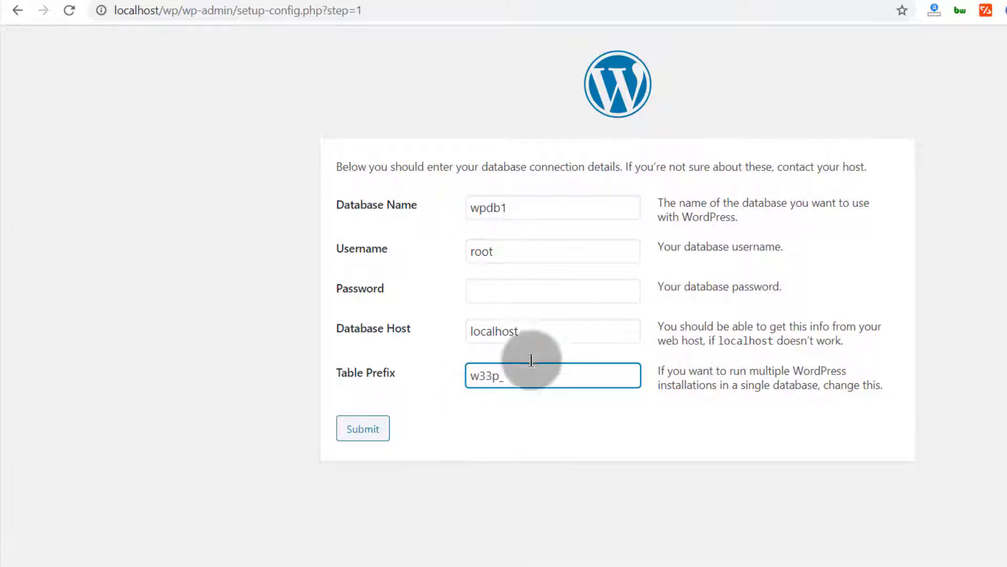
pyautogui.click(357, 432)
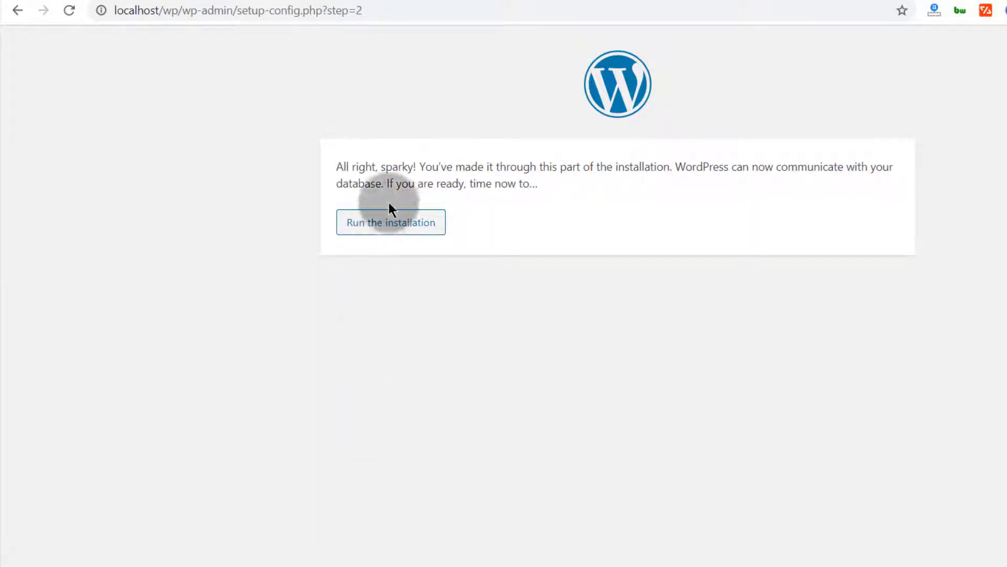
# Step: Run the WordPress installation from the database connection confirmation page
pyautogui.moveTo(338, 167); pyautogui.dragTo(415, 184)
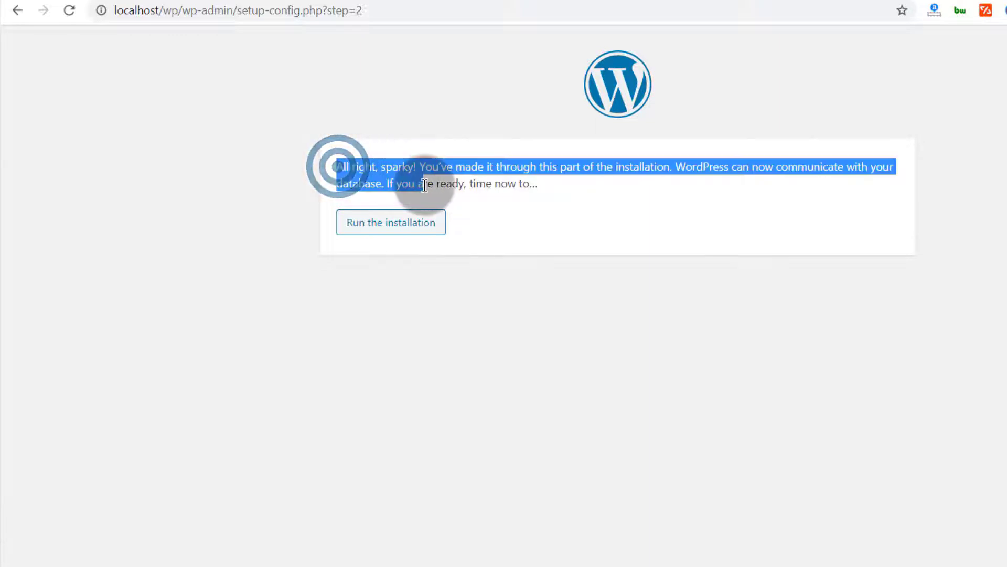
pyautogui.click(442, 291)
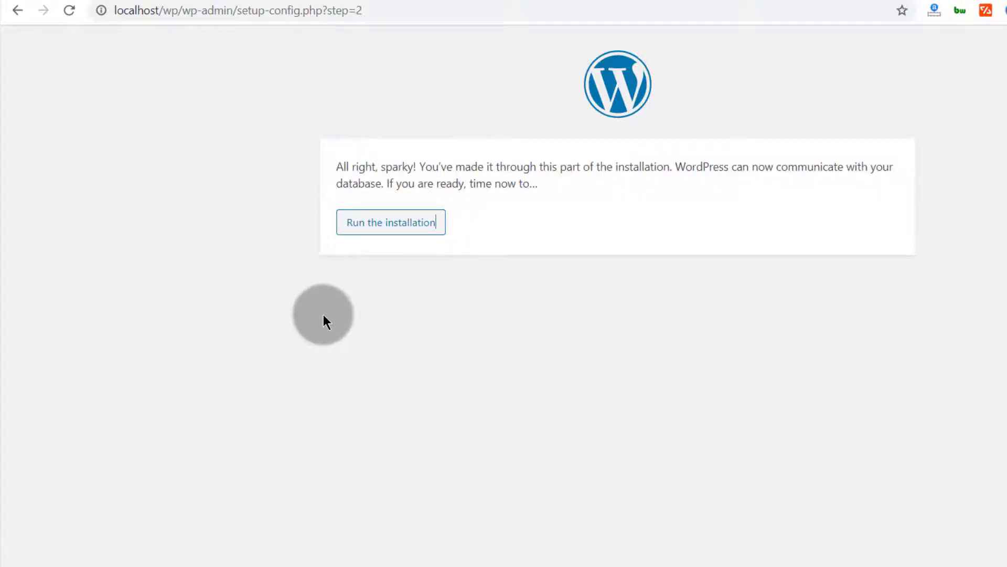
pyautogui.click(374, 226)
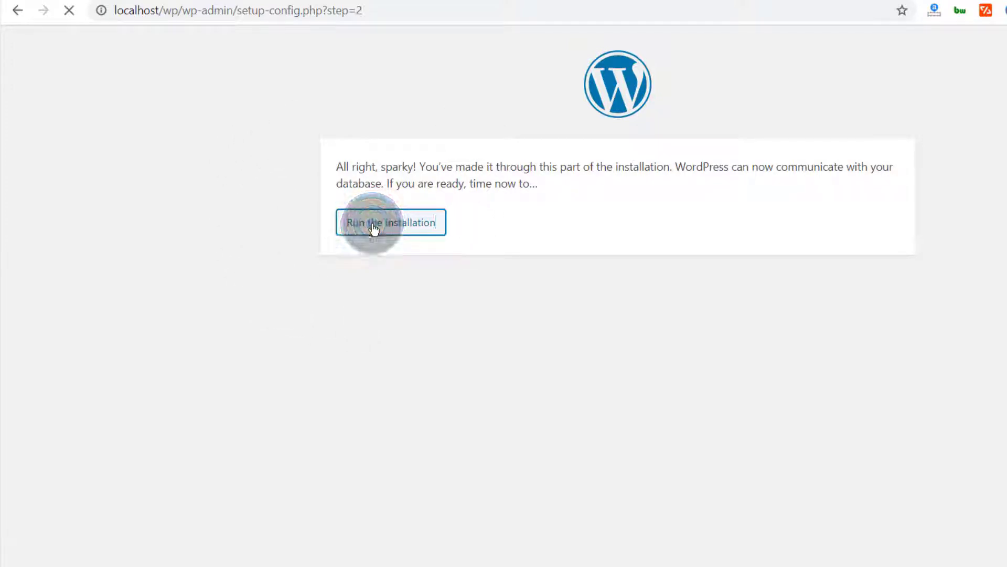
# Step: Set the site title to Sampled and the admin username to sample
pyautogui.scroll(-2, 411, 360)
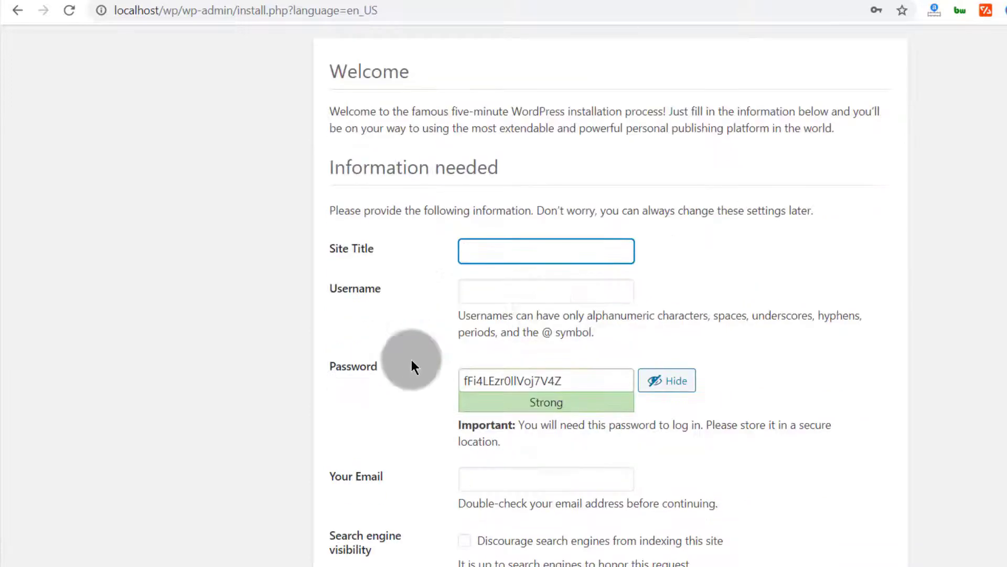
pyautogui.click(486, 253)
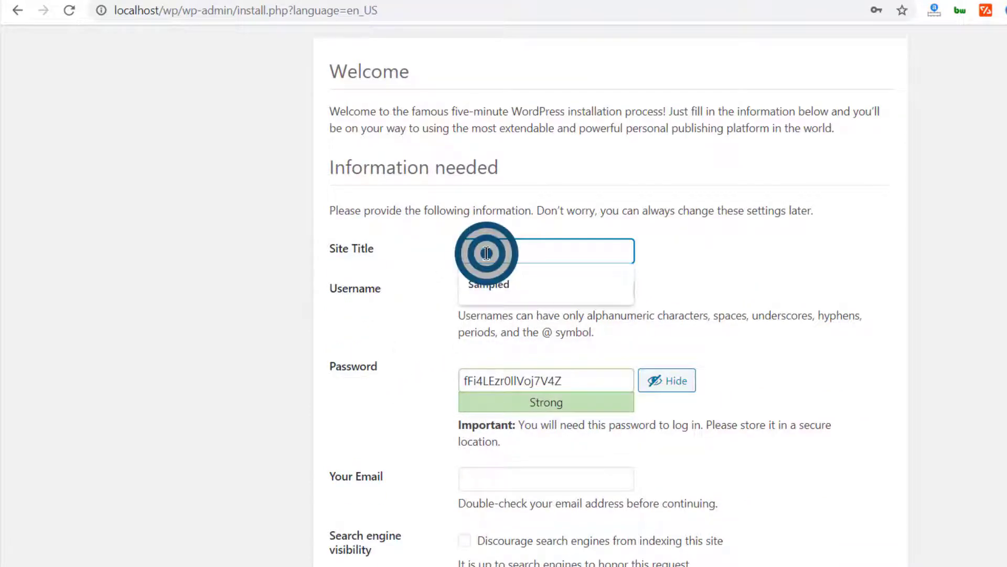
pyautogui.click(488, 277)
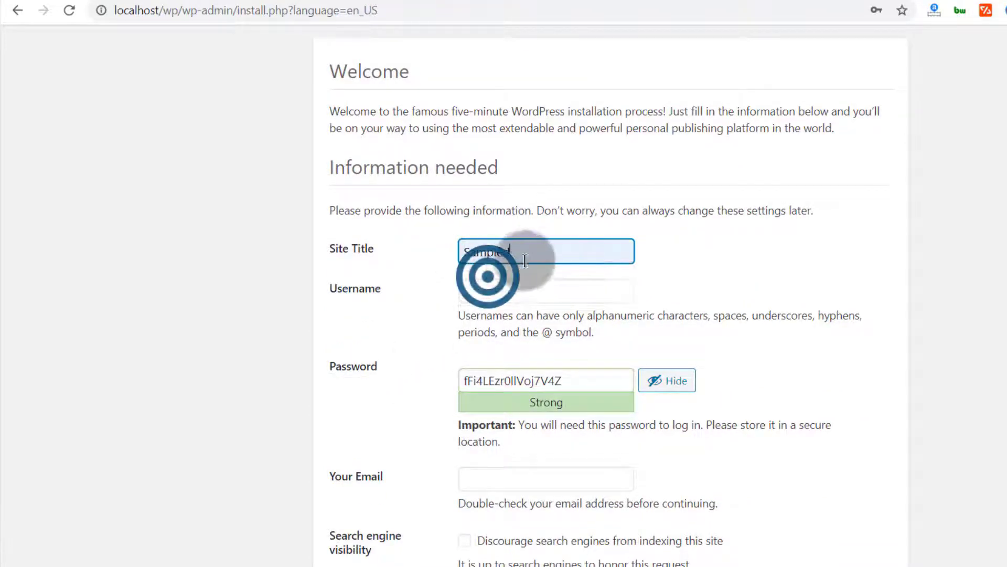
pyautogui.click(421, 271)
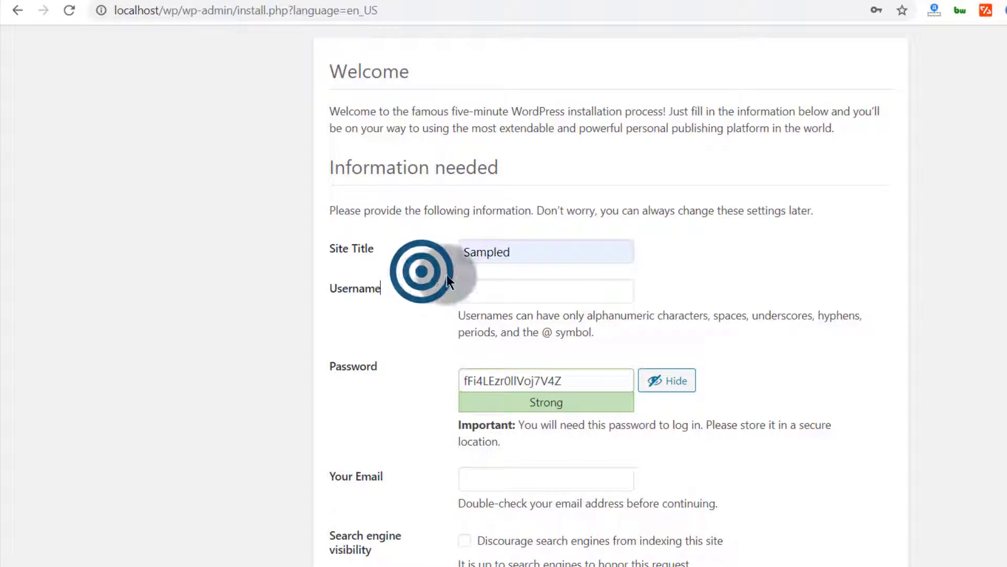
pyautogui.click(491, 289)
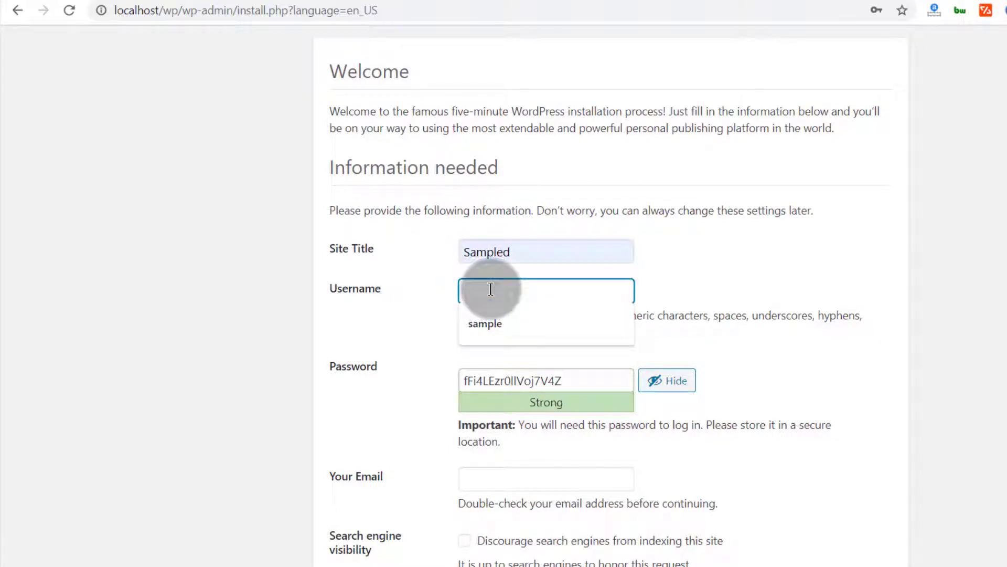
pyautogui.click(387, 307)
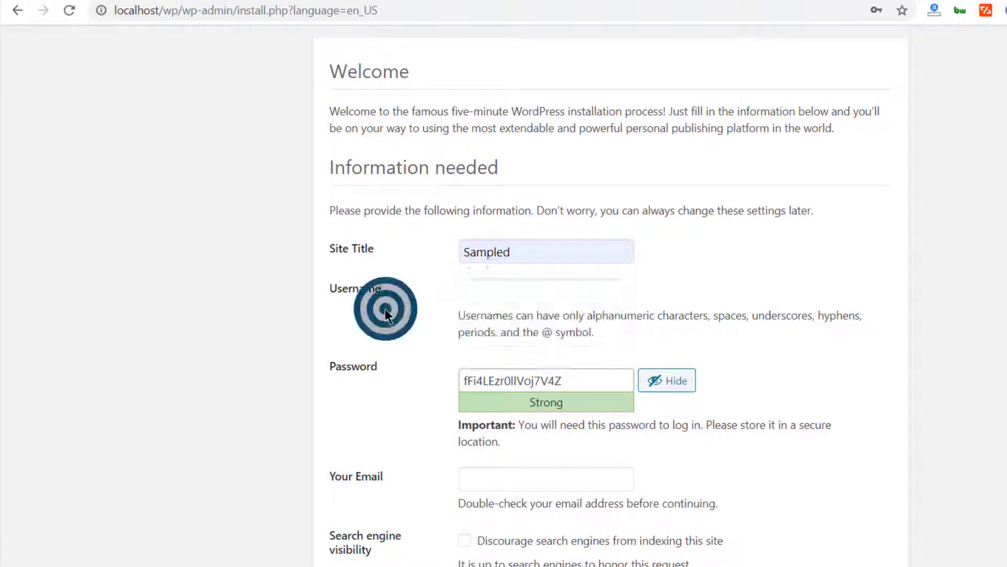
pyautogui.click(499, 286)
pyautogui.click(501, 321)
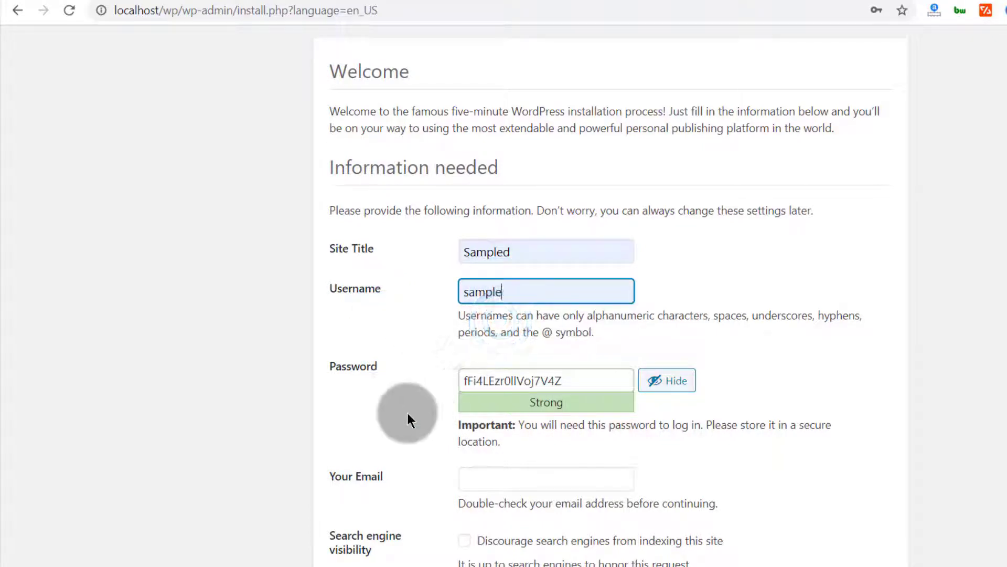
# Step: Replace the generated admin password with your own and confirm use of the weak password
pyautogui.moveTo(602, 382); pyautogui.dragTo(446, 361)
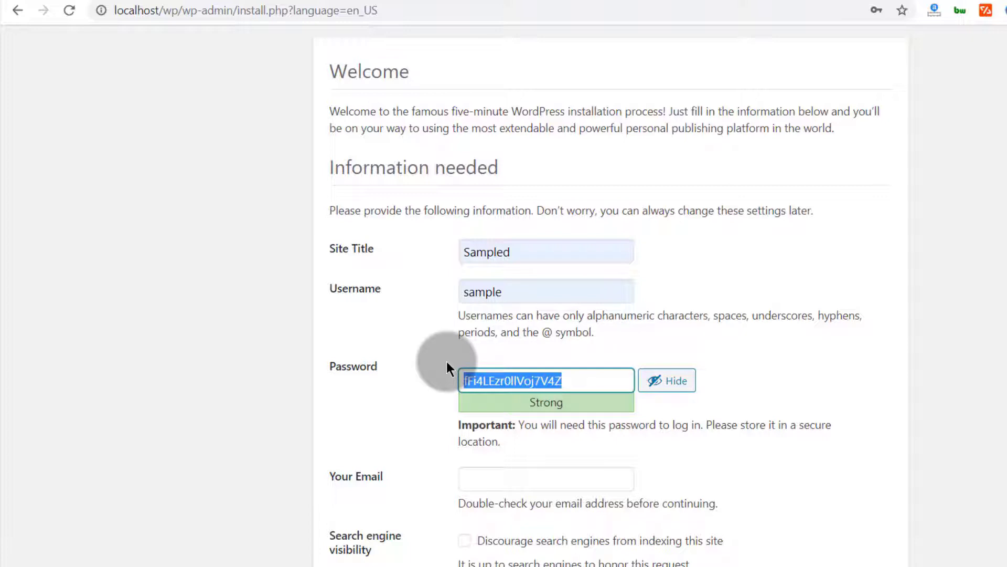
pyautogui.write('sample')
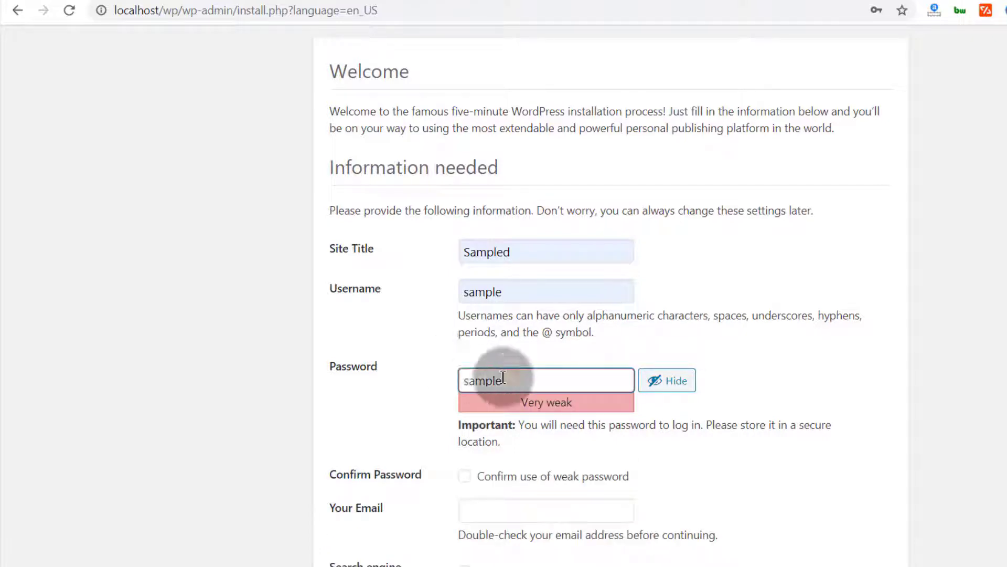
pyautogui.click(369, 415)
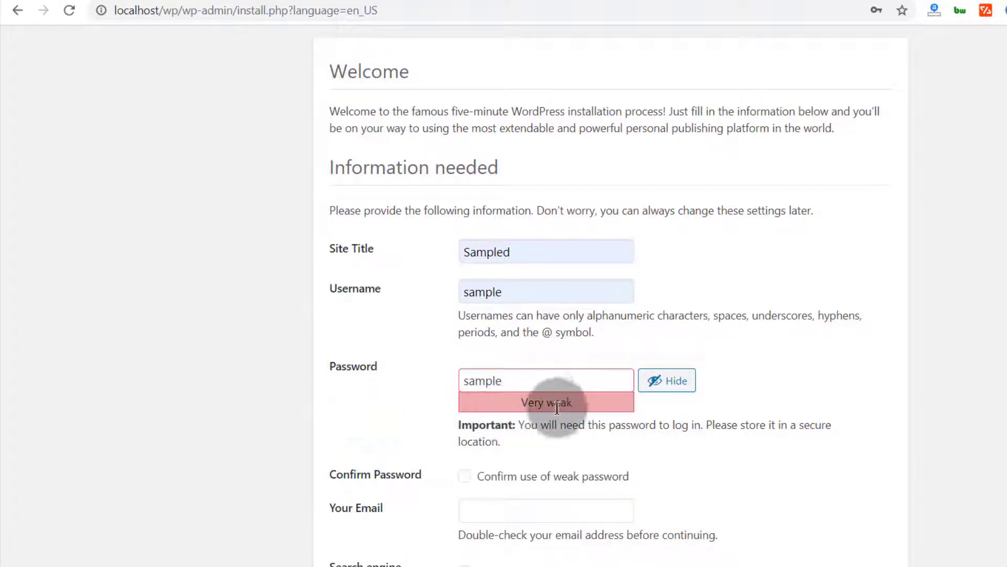
pyautogui.scroll(-1, 455, 420)
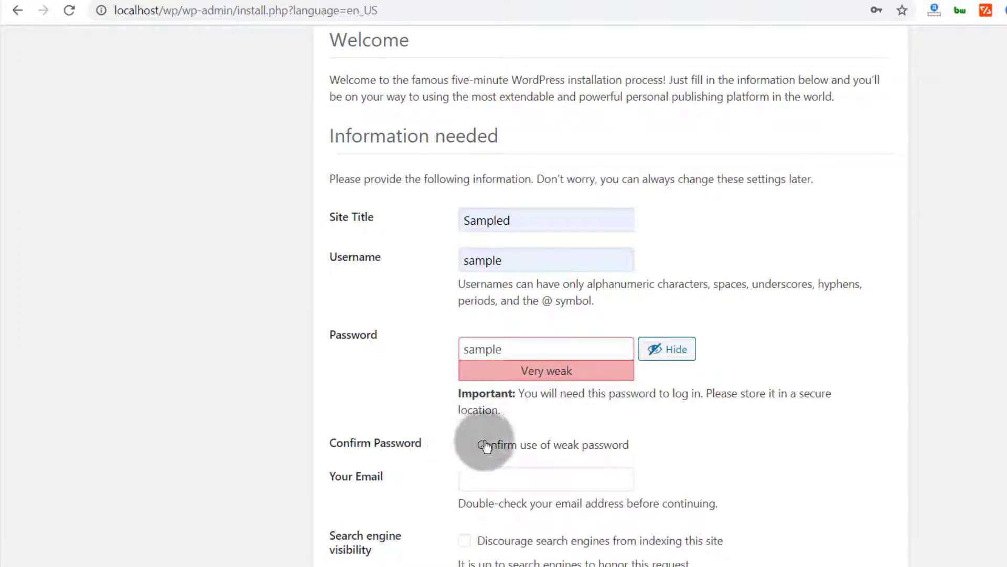
pyautogui.click(465, 445)
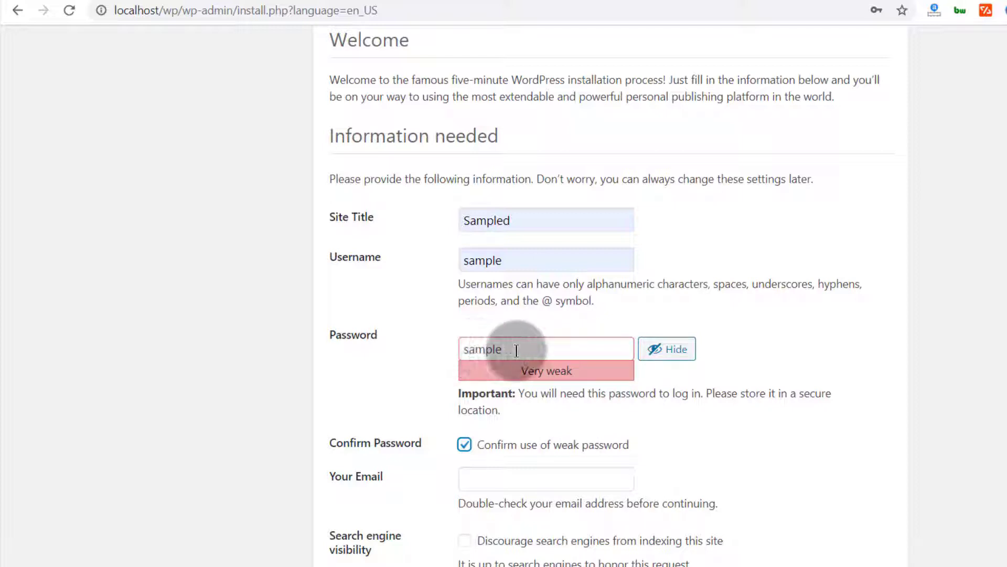
pyautogui.click(472, 349)
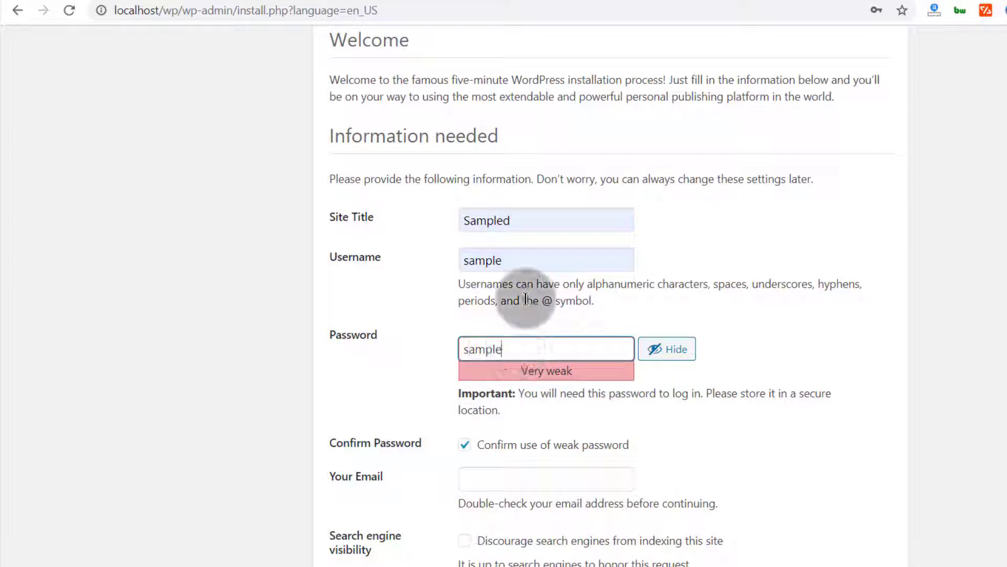
pyautogui.doubleClick(512, 349)
pyautogui.click(370, 409)
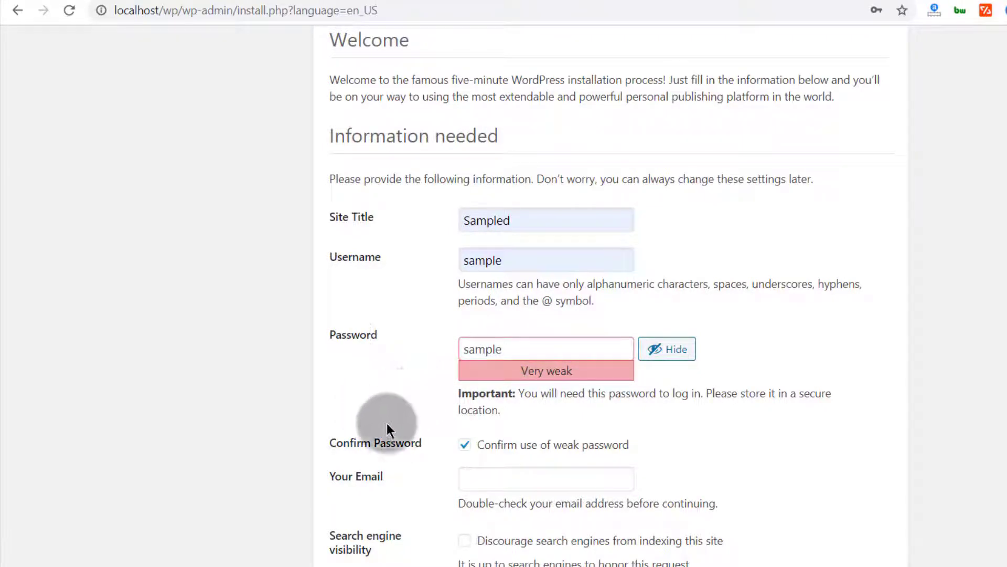
# Step: Fill in the admin e-mail address and tick the option to discourage search engines from indexing the site
pyautogui.click(488, 473)
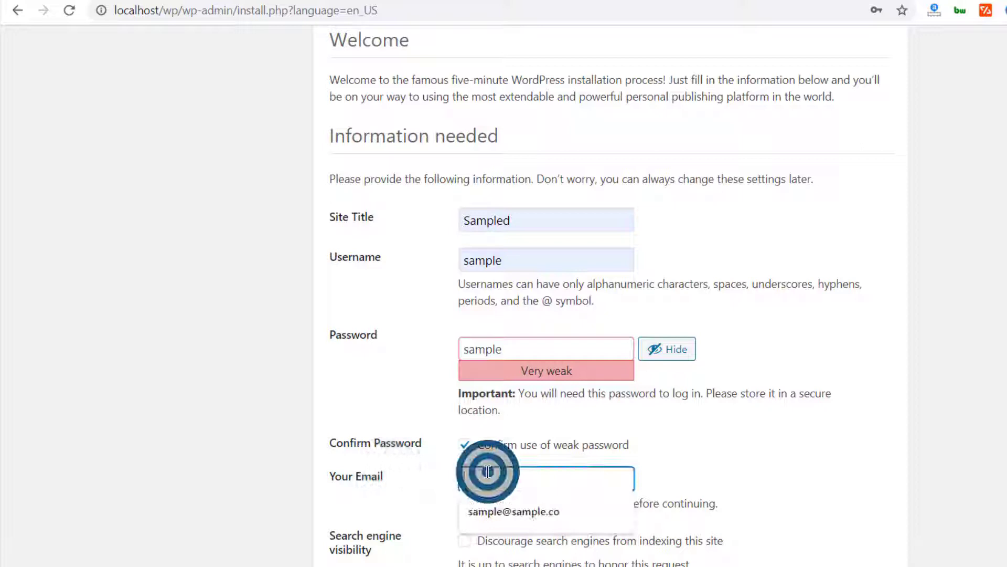
pyautogui.click(498, 510)
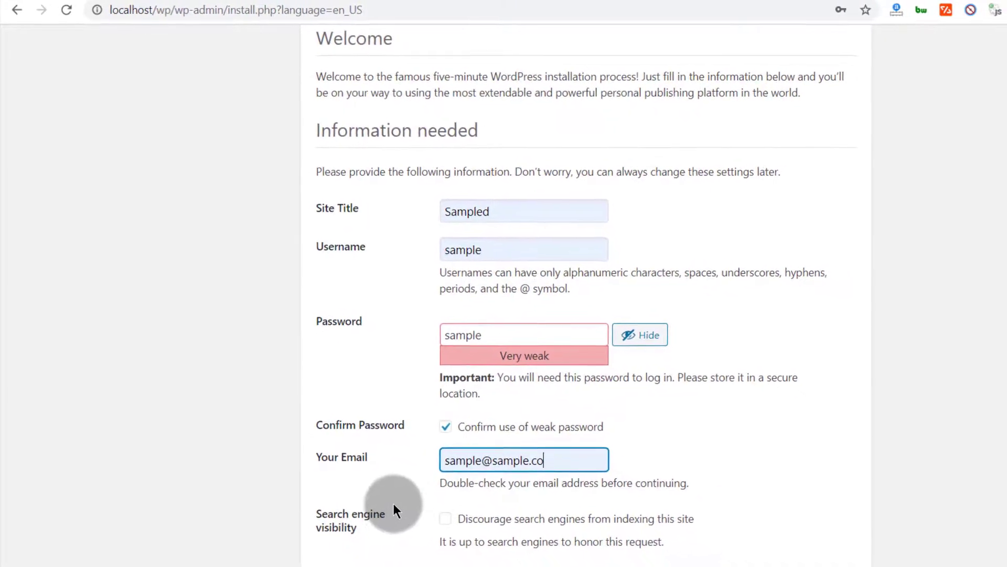
pyautogui.click(446, 557)
pyautogui.click(429, 500)
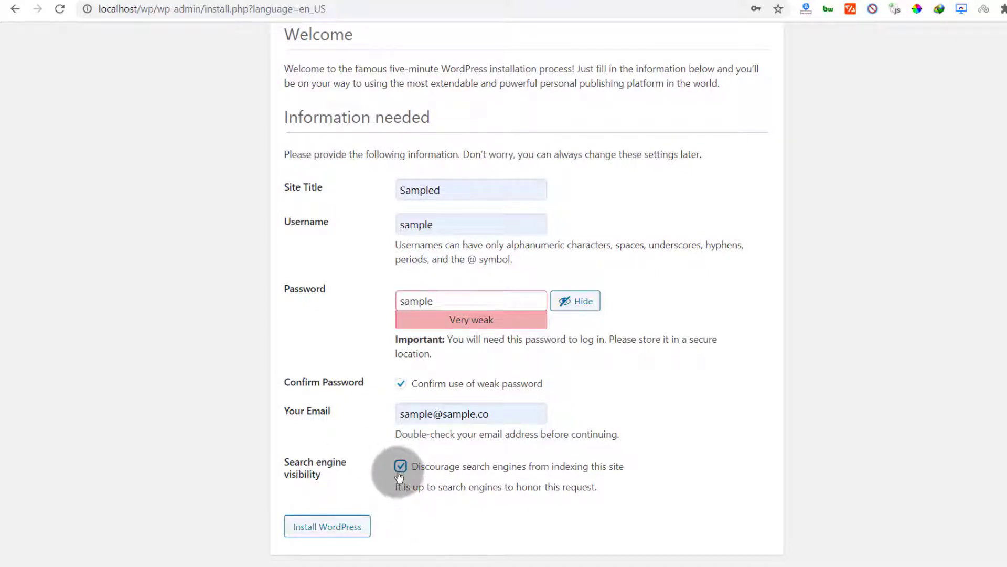
# Step: Install WordPress, log in with the new admin account, and dismiss the browser's password alert on the dashboard
pyautogui.click(325, 531)
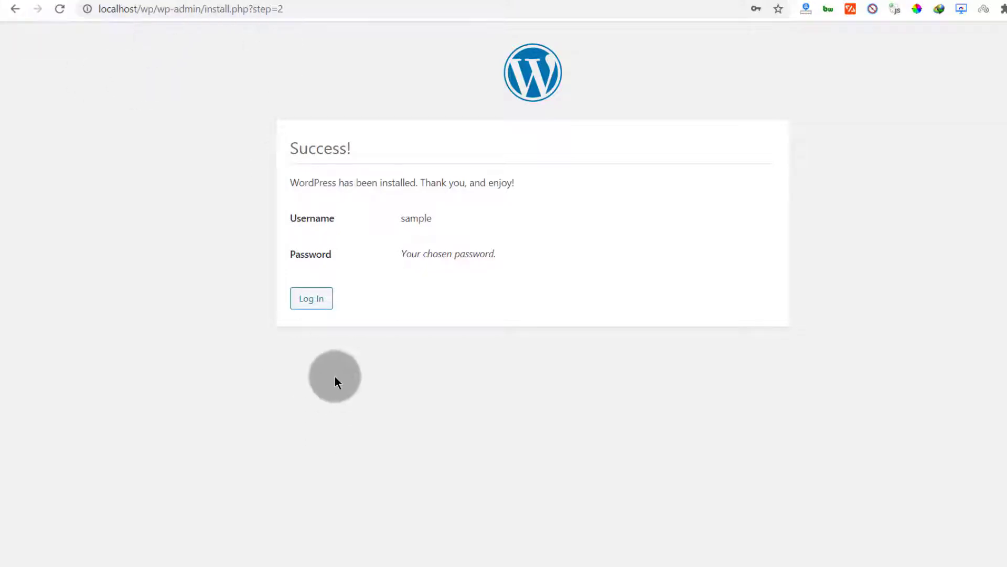
pyautogui.click(311, 297)
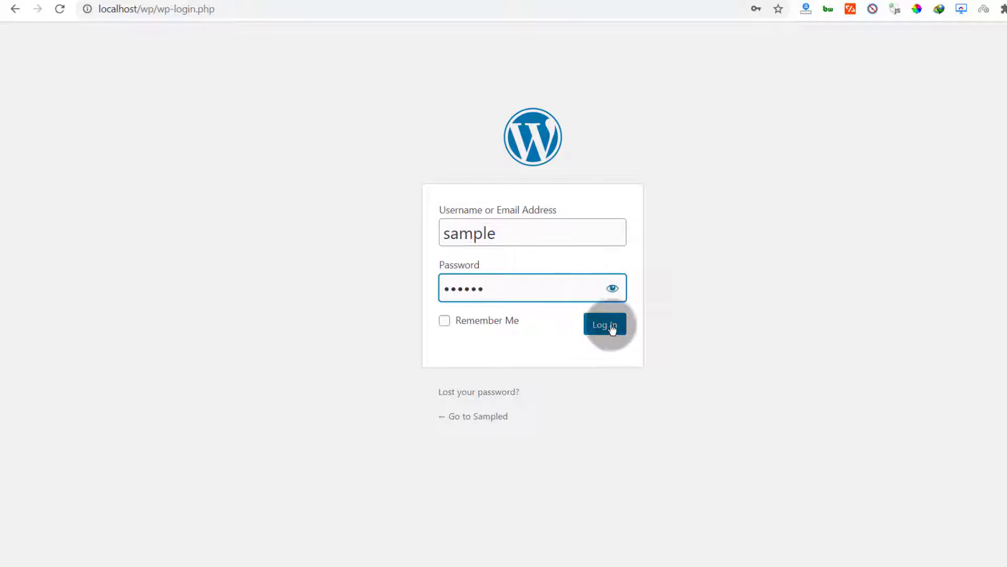
pyautogui.click(607, 324)
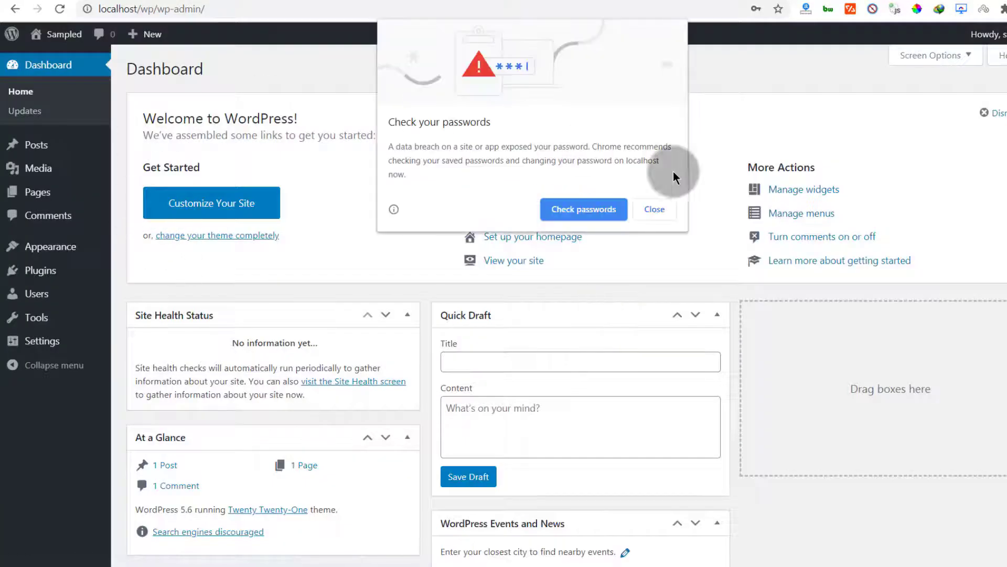
pyautogui.click(656, 209)
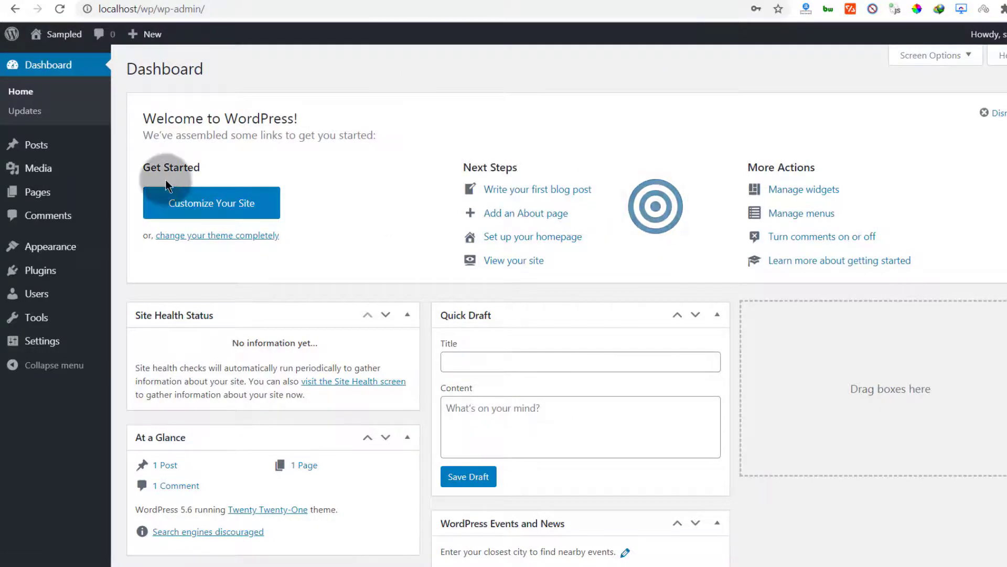
pyautogui.scroll(-6, 157, 175)
pyautogui.scroll(6, 168, 176)
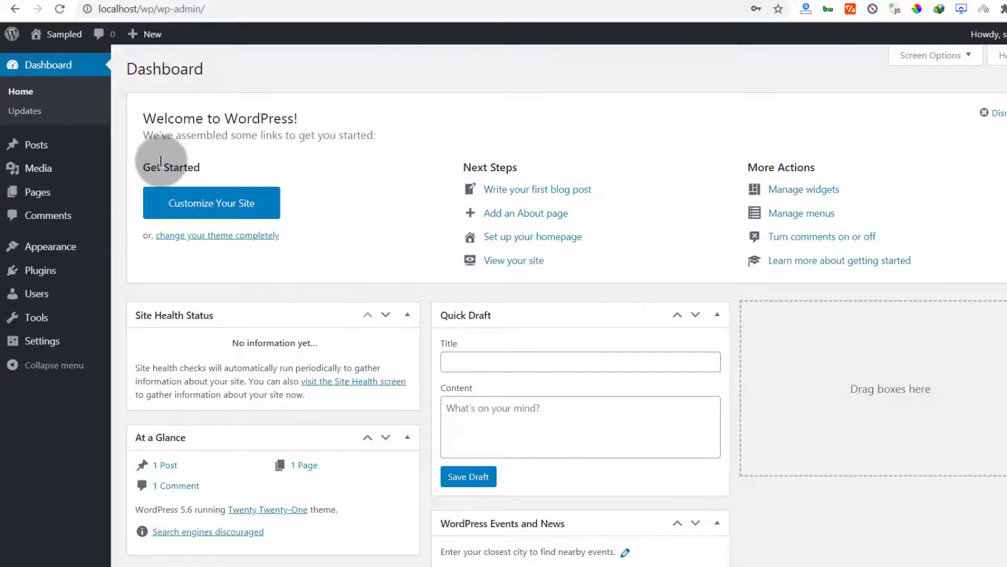
# Step: Inspect the tables created in the wpdb1 database in phpMyAdmin, then return to the WordPress dashboard
pyautogui.click(107, 1)
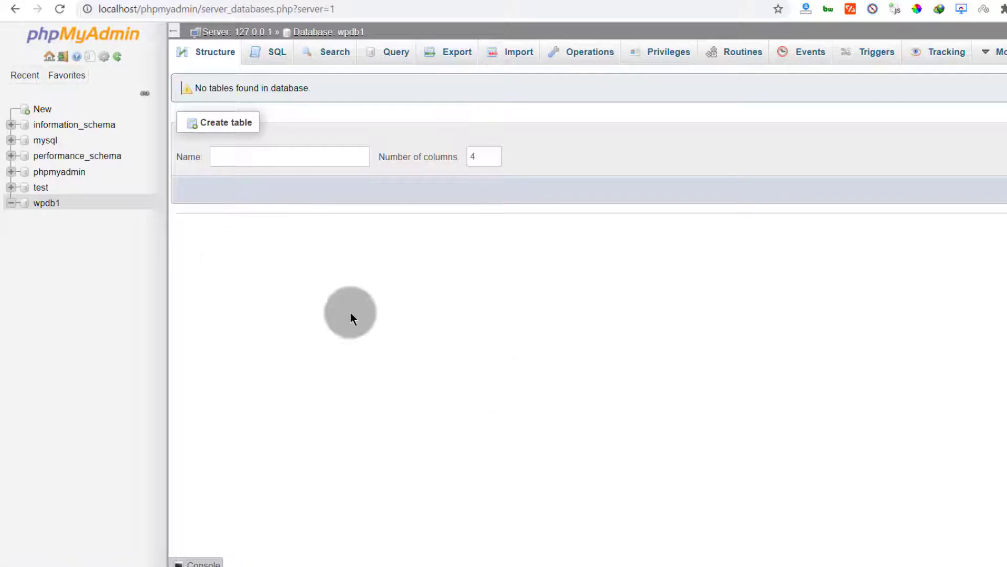
pyautogui.click(48, 204)
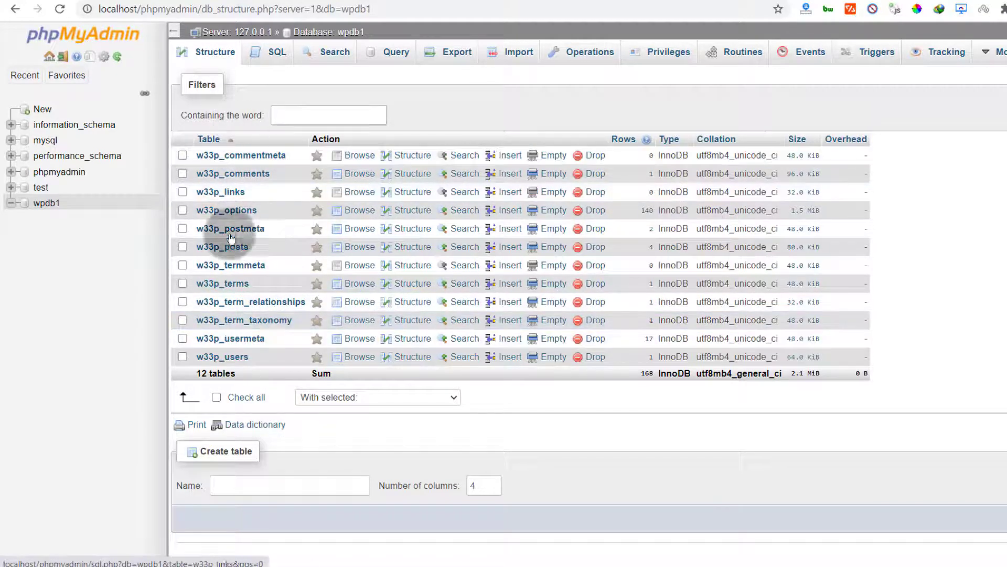
pyautogui.click(192, 156)
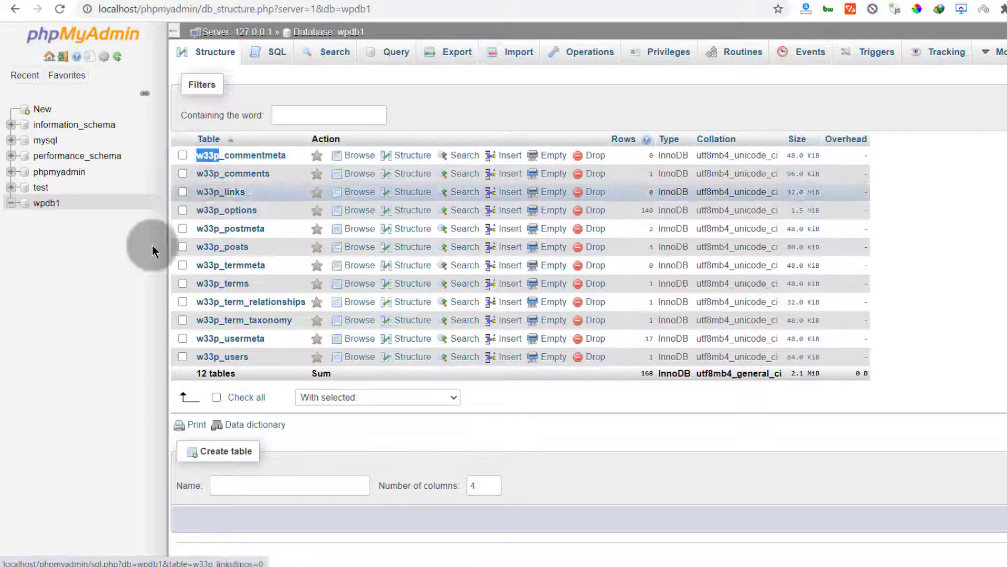
pyautogui.click(85, 366)
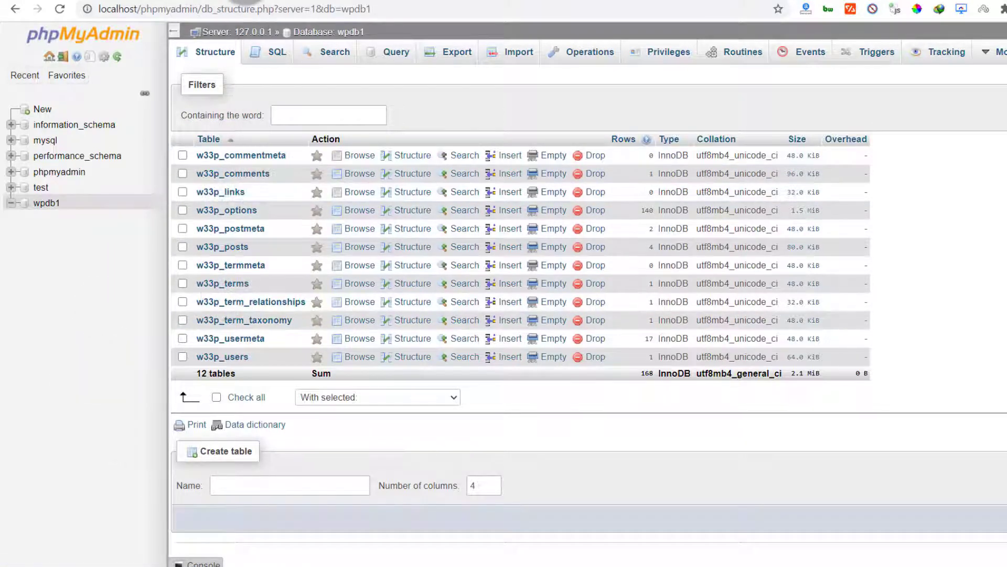
pyautogui.click(246, 0)
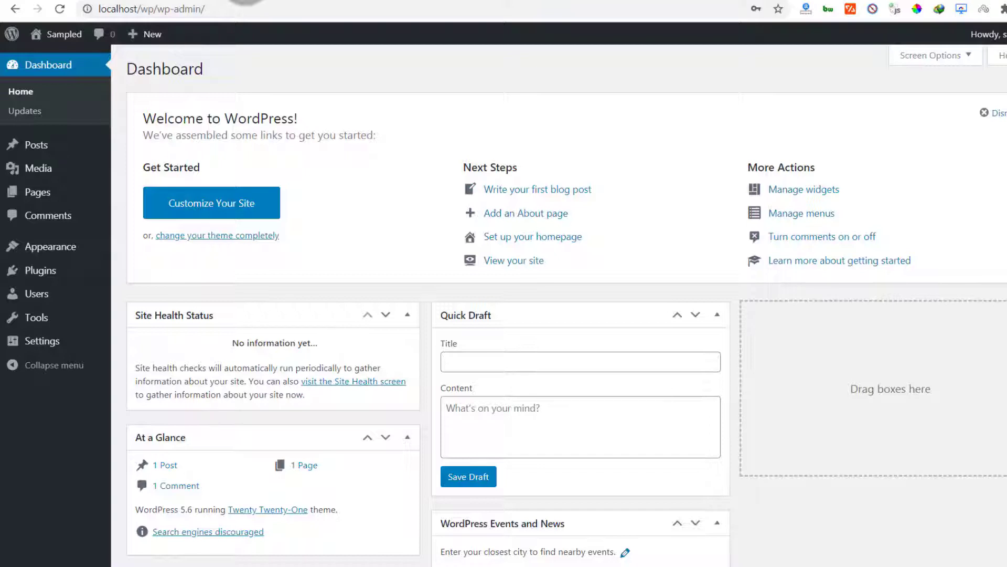
# Step: Go to the Add Themes page from the dashboard's Appearance section and search the theme directory for astra
pyautogui.click(313, 139)
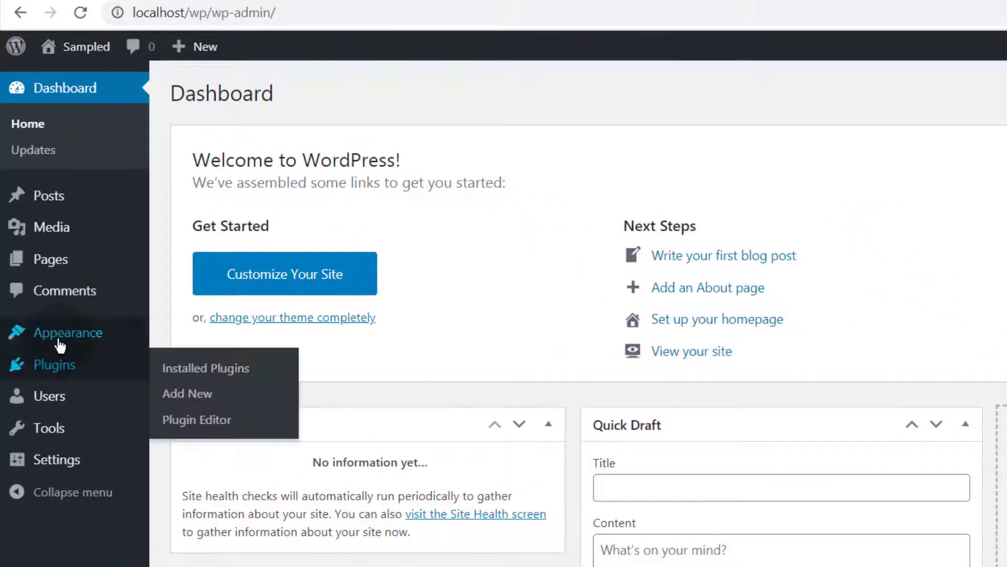
pyautogui.moveTo(32, 333)
pyautogui.click(197, 338)
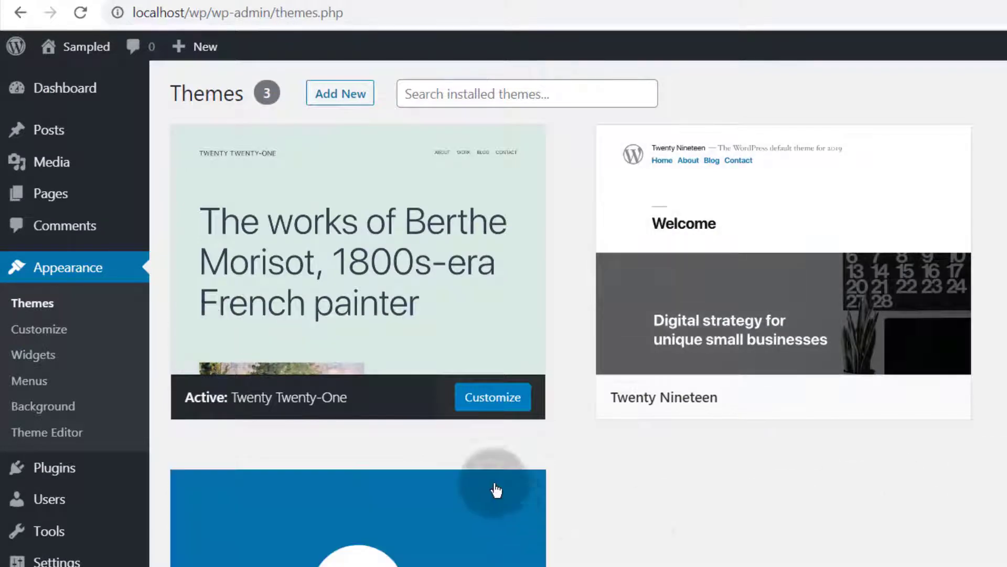
pyautogui.click(341, 97)
pyautogui.click(341, 97)
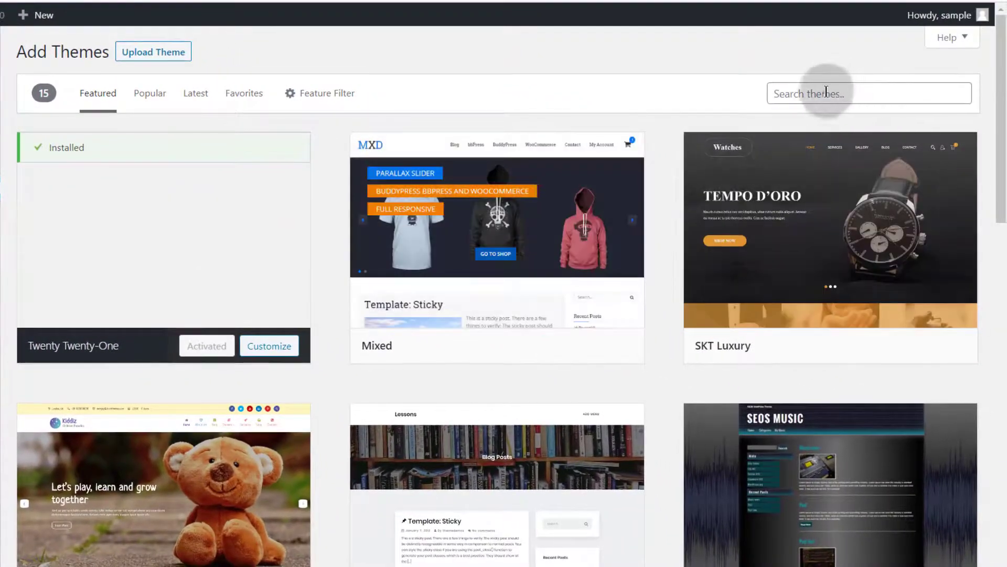
pyautogui.click(808, 91)
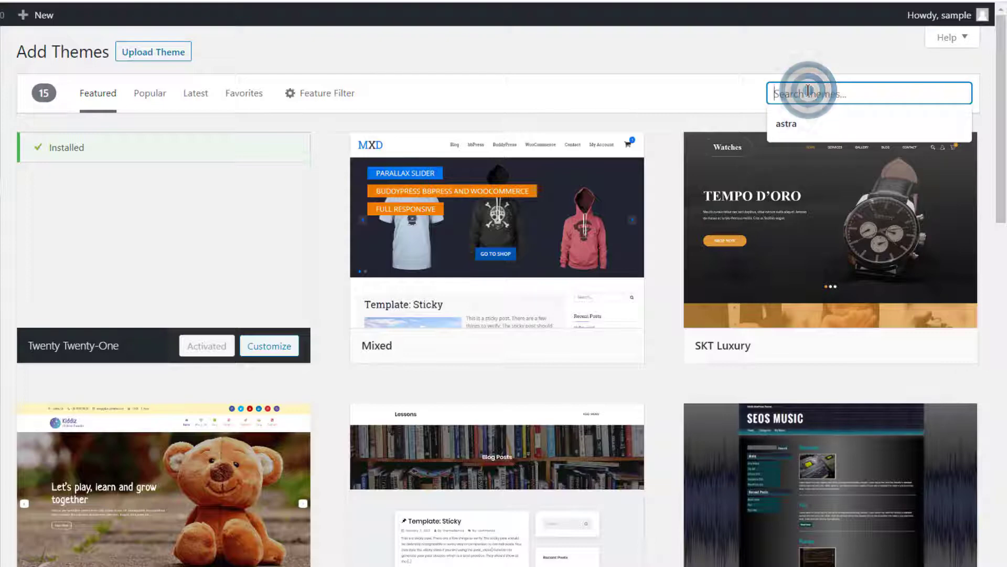
pyautogui.click(805, 125)
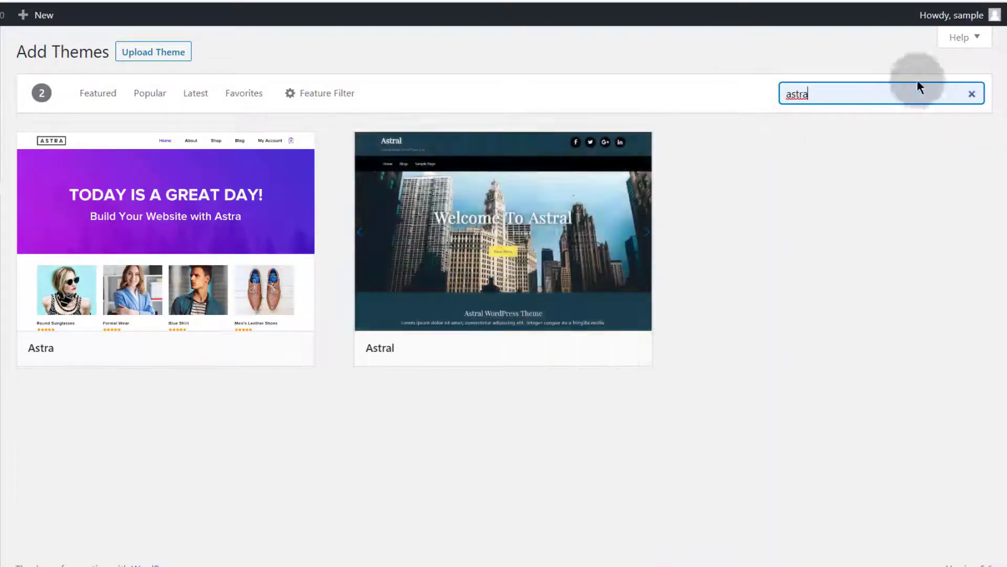
# Step: Open the theme upload form for installing a theme from a .zip file
pyautogui.moveTo(204, 206)
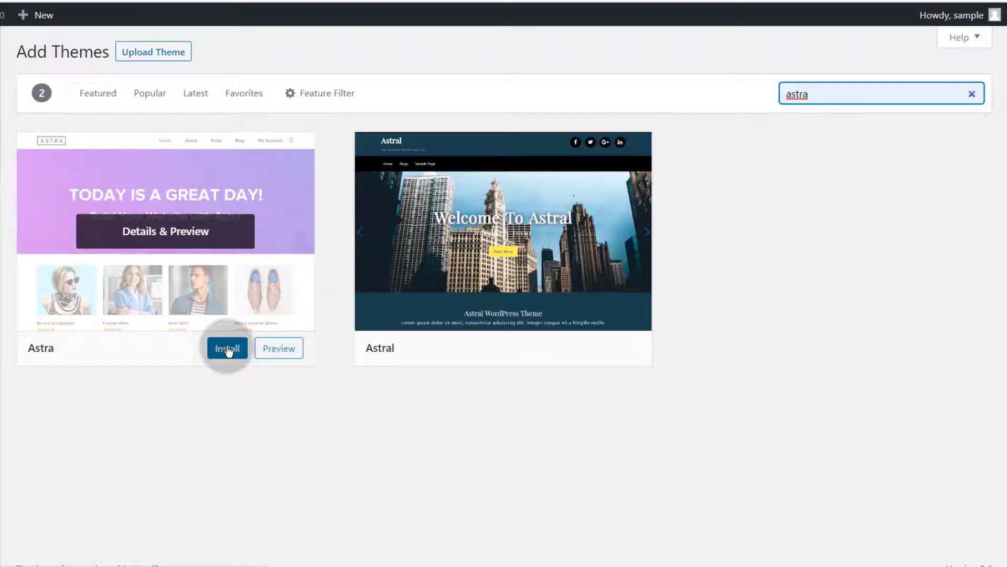
pyautogui.click(157, 55)
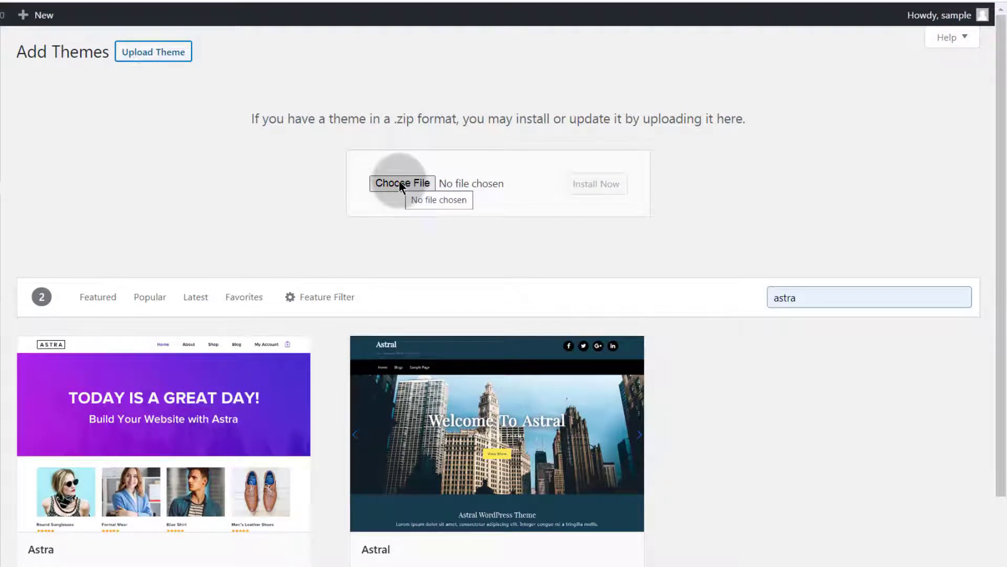
pyautogui.doubleClick(405, 120)
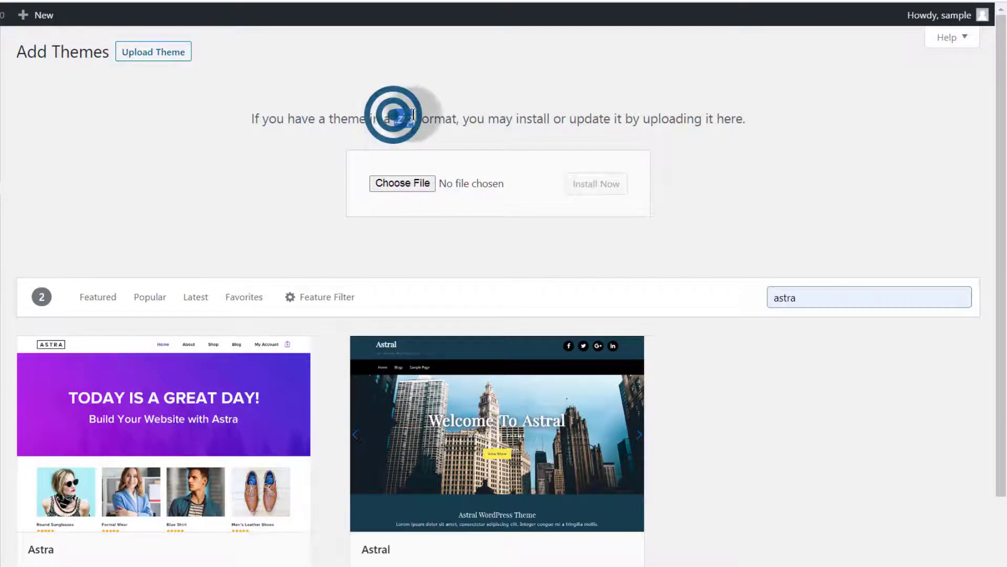
pyautogui.click(405, 120)
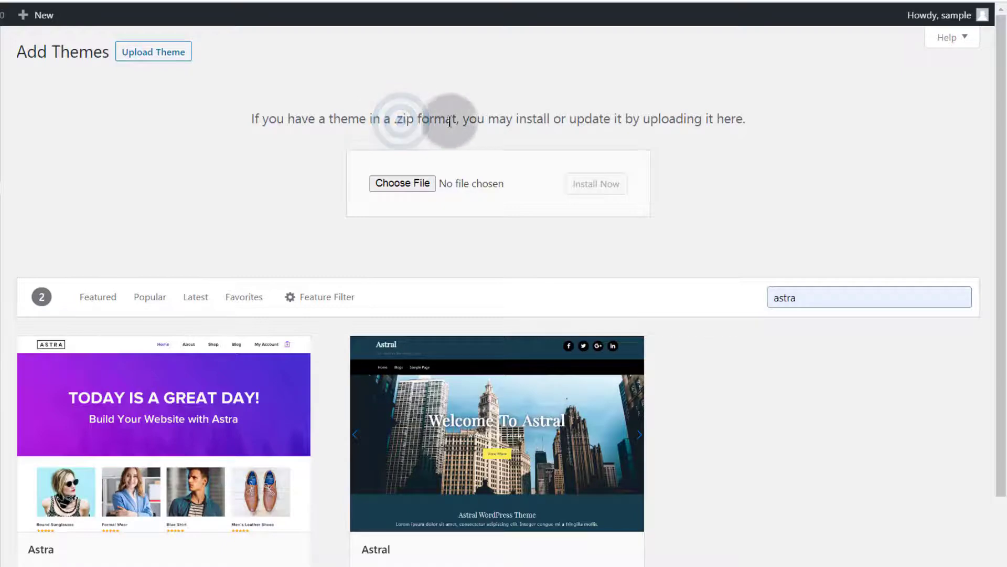
pyautogui.click(417, 188)
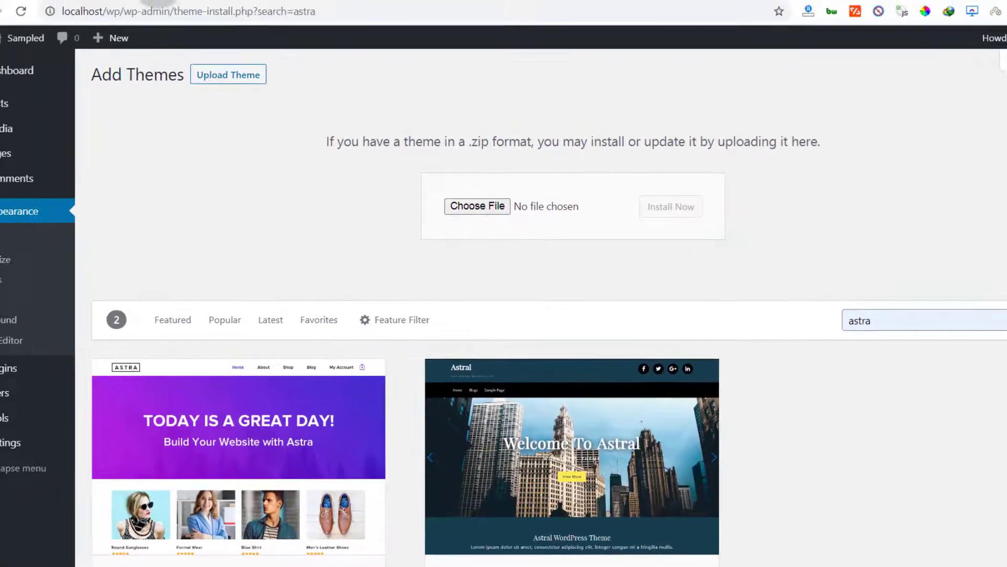
# Step: In a new browser tab, search Google for astra theme and open the Astra theme page on WordPress.org
pyautogui.click(200, 1)
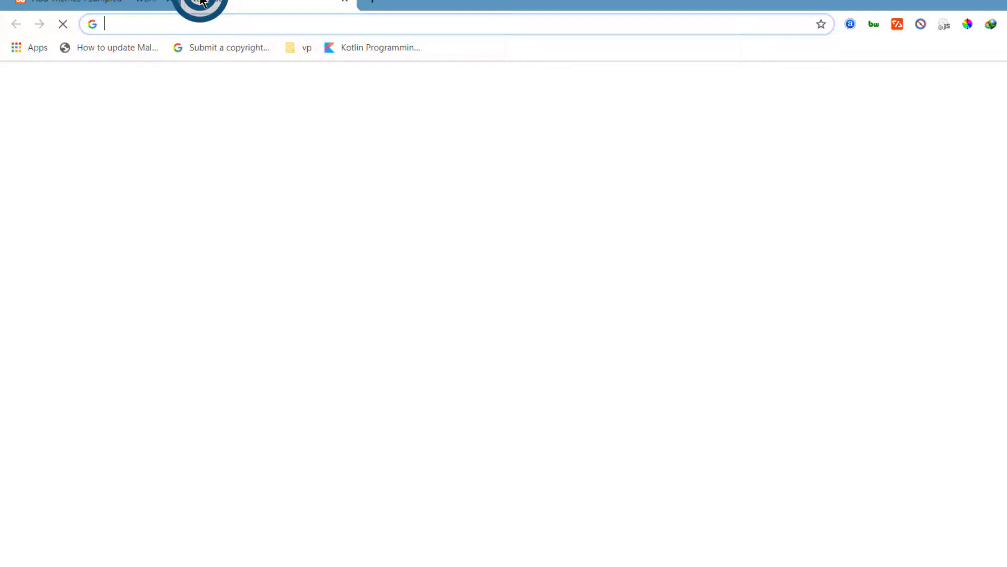
pyautogui.write('astra them')
pyautogui.press('Return')
pyautogui.scroll(-4, 158, 239)
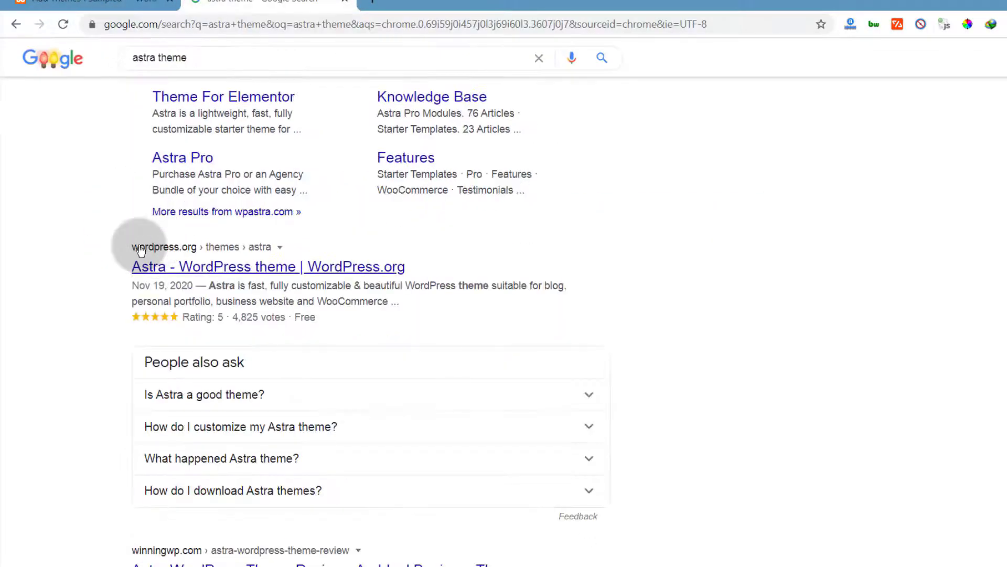
pyautogui.click(197, 270)
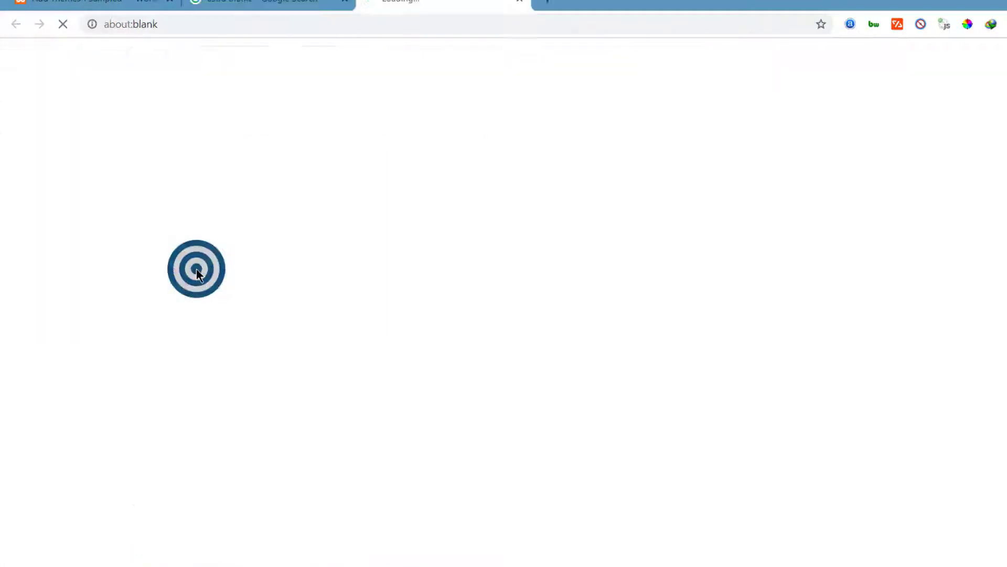
pyautogui.click(343, 4)
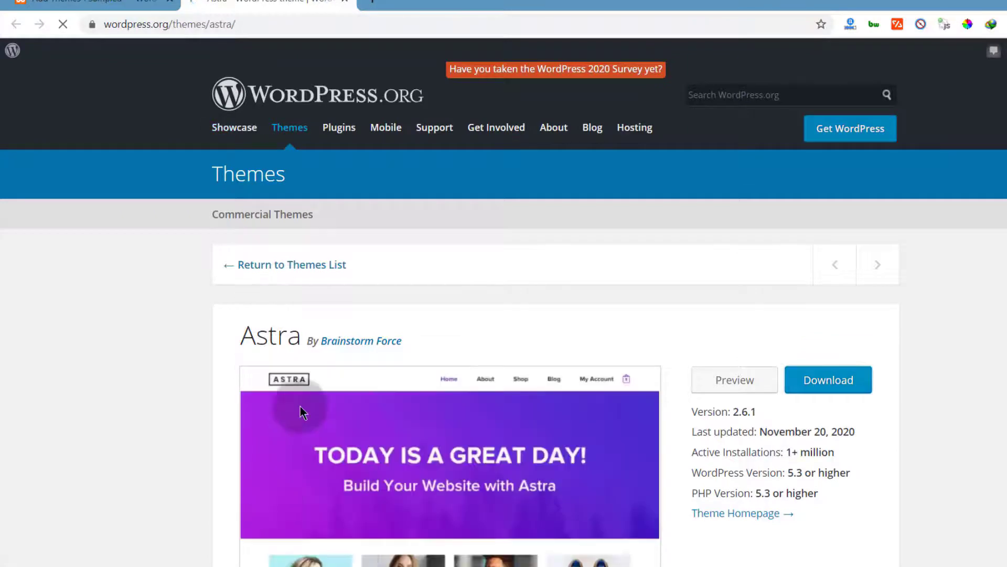
# Step: Download the Astra theme zip from WordPress.org, open its containing folder, and open the astra.2.6.1.zip archive
pyautogui.scroll(-4, 372, 341)
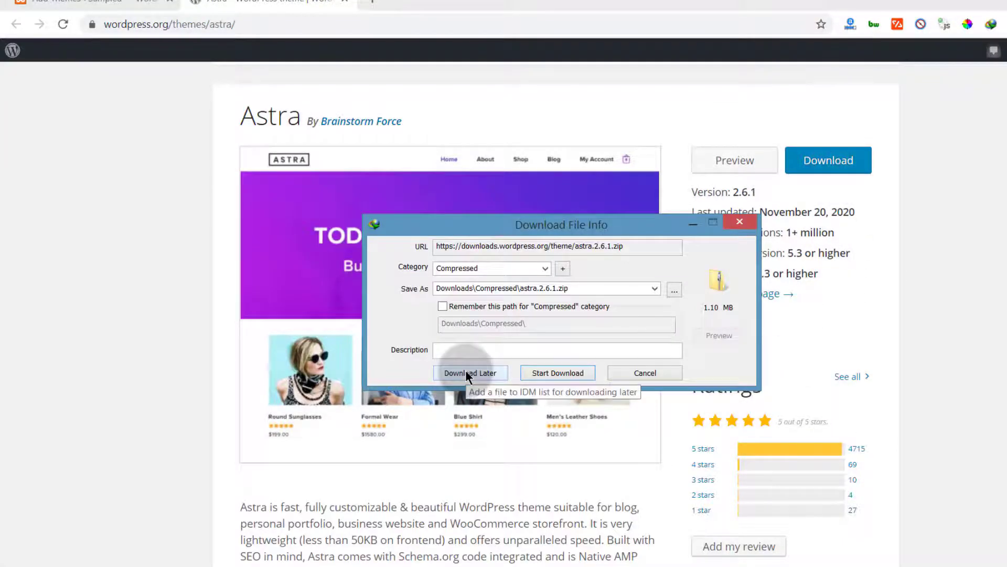
pyautogui.moveTo(189, 241); pyautogui.dragTo(361, 371)
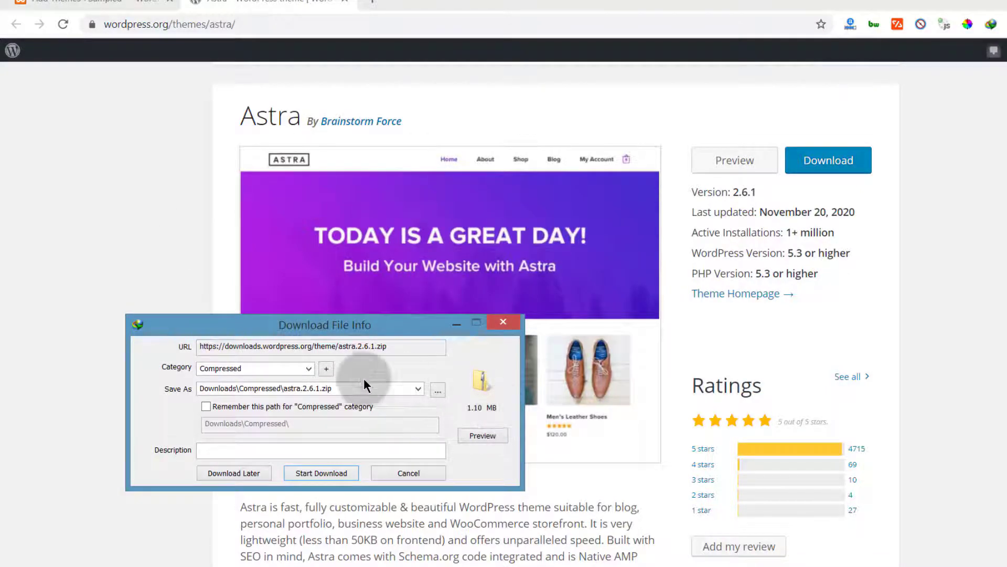
pyautogui.click(317, 473)
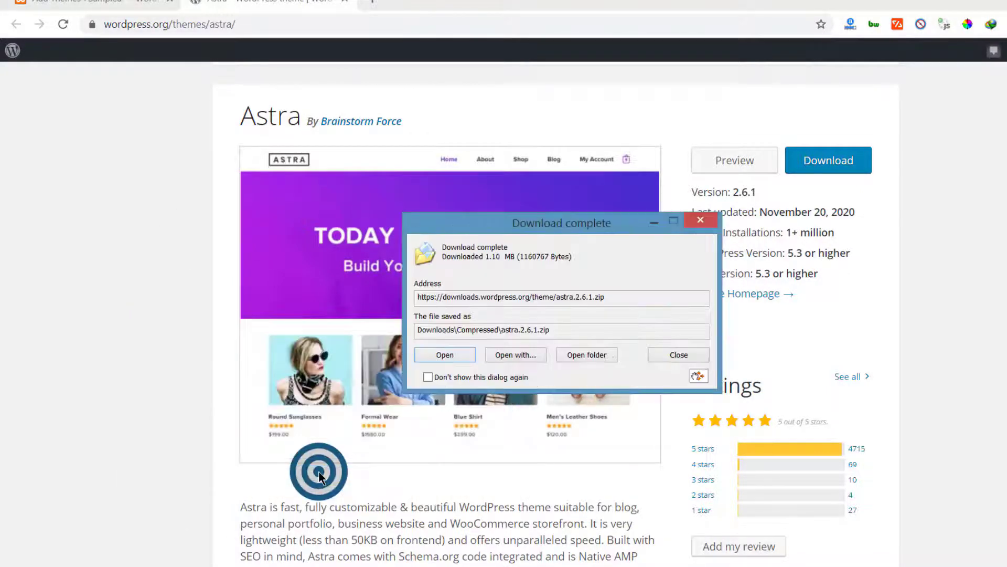
pyautogui.moveTo(530, 229); pyautogui.dragTo(217, 141)
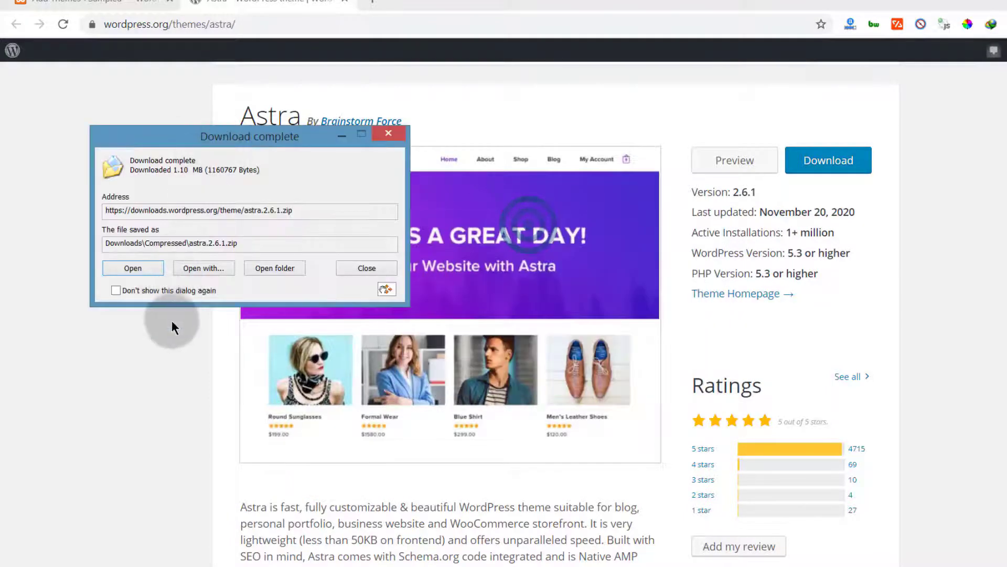
pyautogui.click(271, 269)
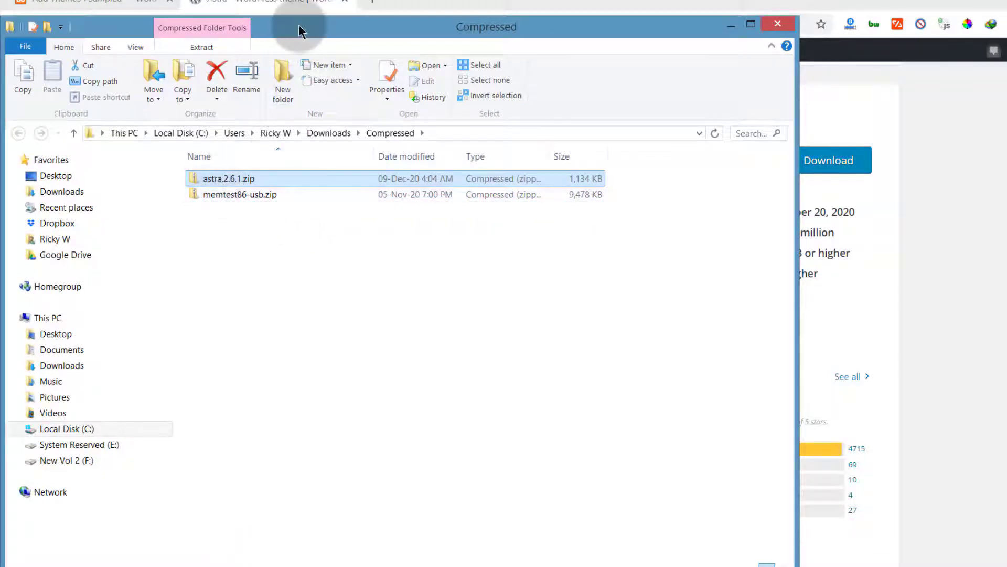
pyautogui.moveTo(299, 31); pyautogui.dragTo(407, 91)
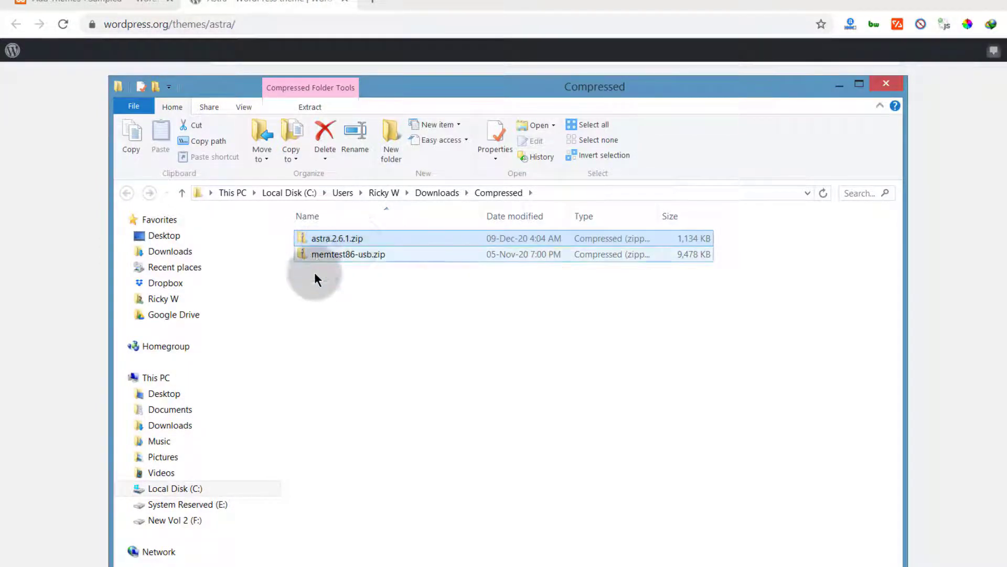
pyautogui.doubleClick(317, 237)
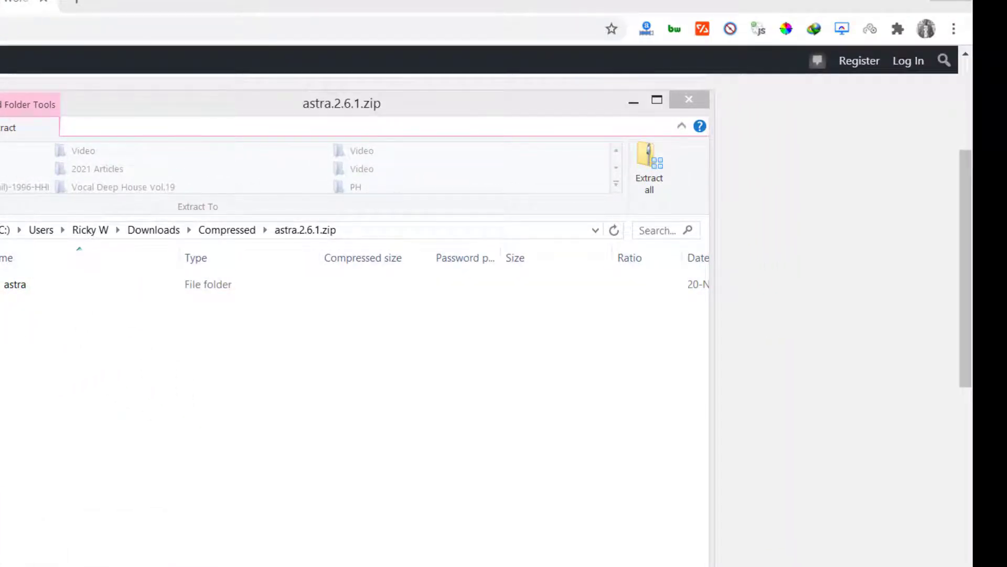
# Step: Open a second File Explorer window and browse to C:\xampp\htdocs\wp\wp-content
pyautogui.press('super+e')
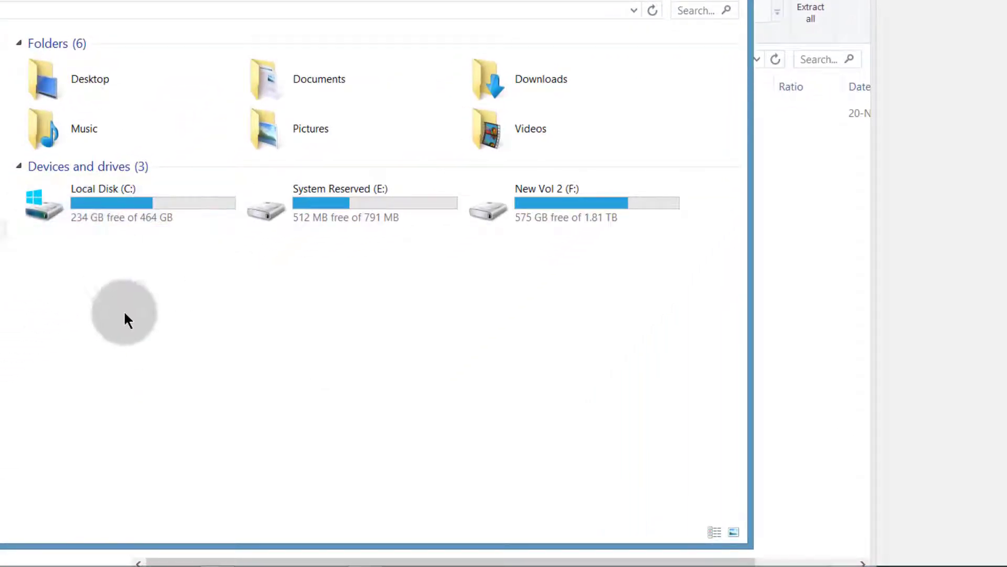
pyautogui.doubleClick(118, 204)
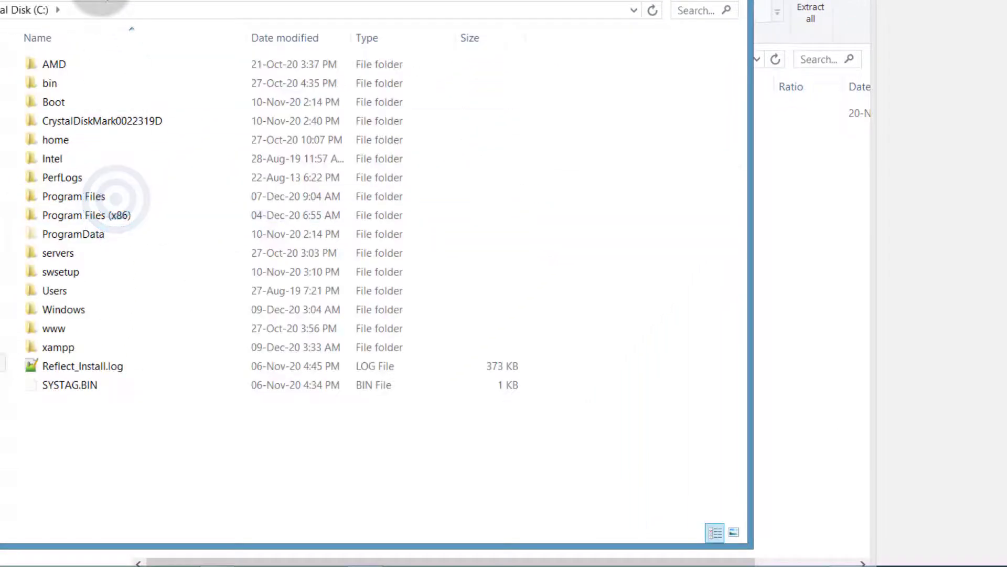
pyautogui.click(57, 346)
pyautogui.doubleClick(57, 346)
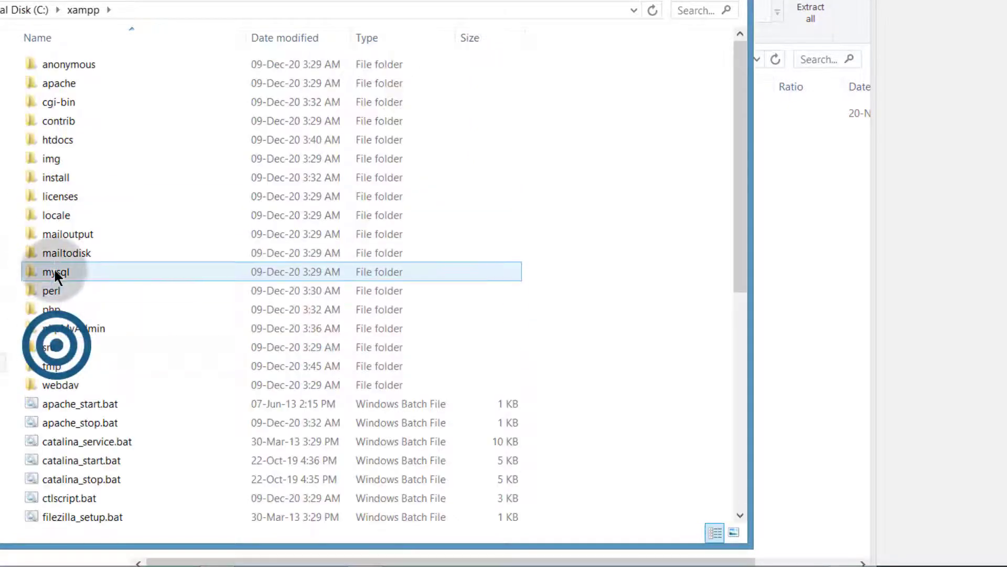
pyautogui.click(56, 141)
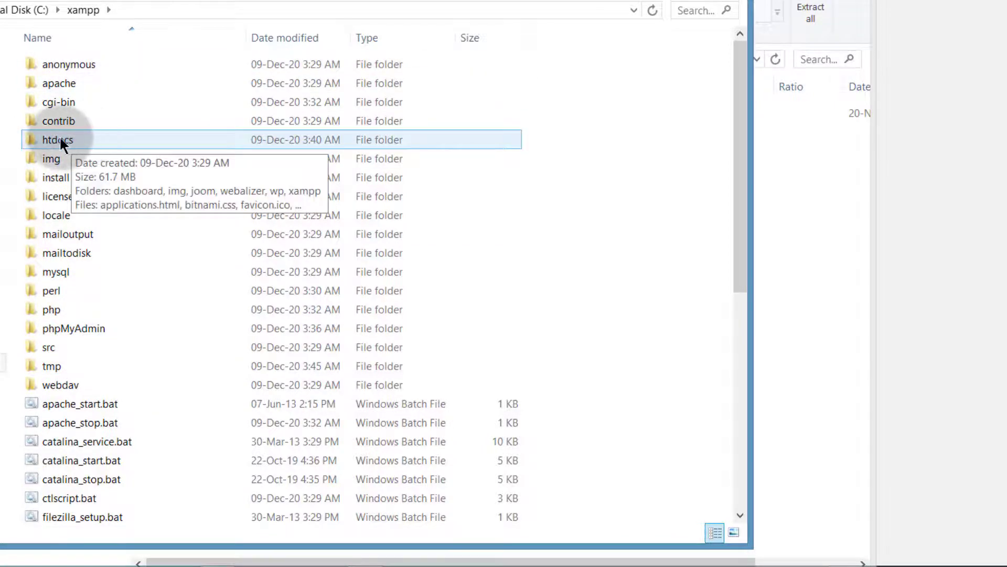
pyautogui.doubleClick(58, 135)
pyautogui.click(65, 125)
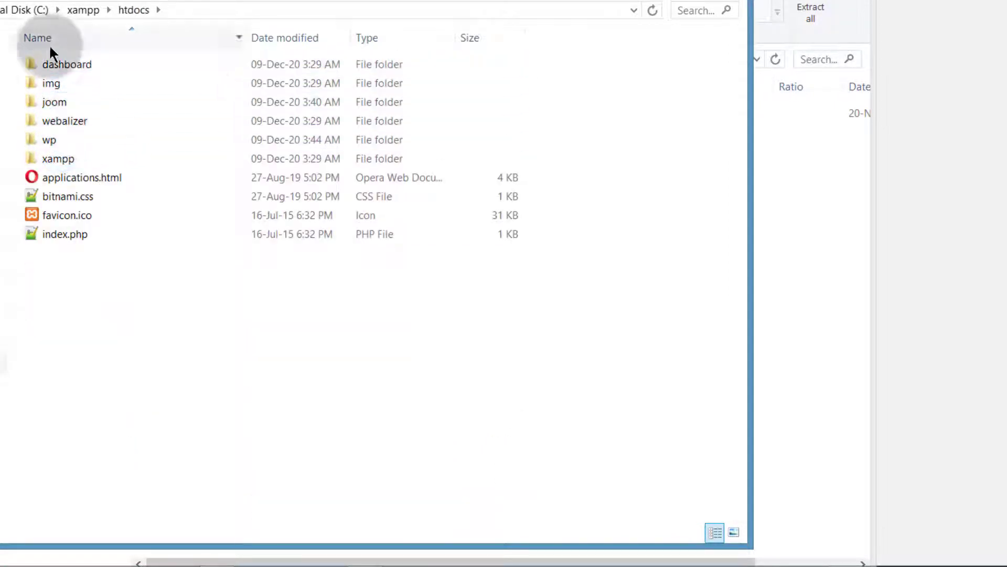
pyautogui.click(41, 144)
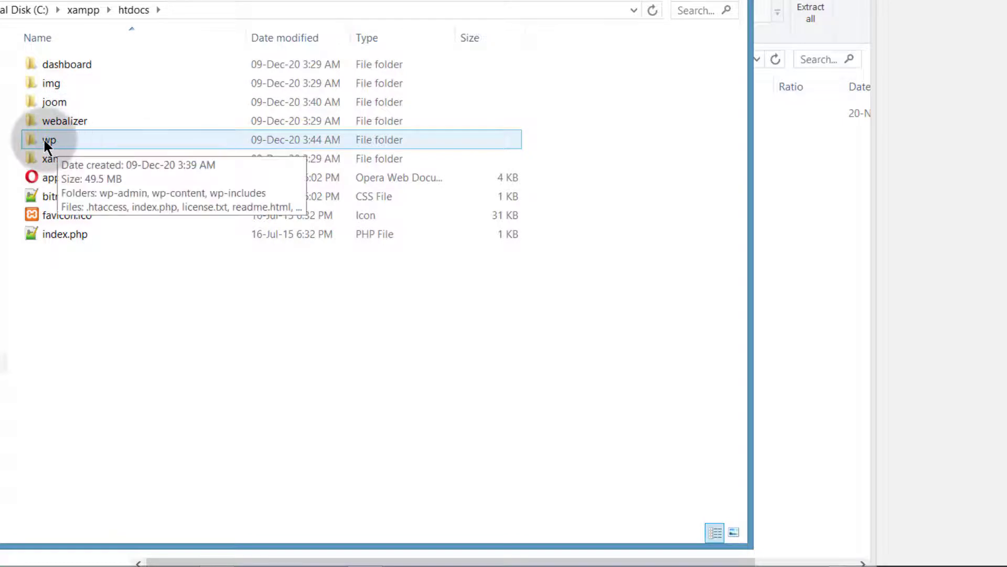
pyautogui.doubleClick(44, 141)
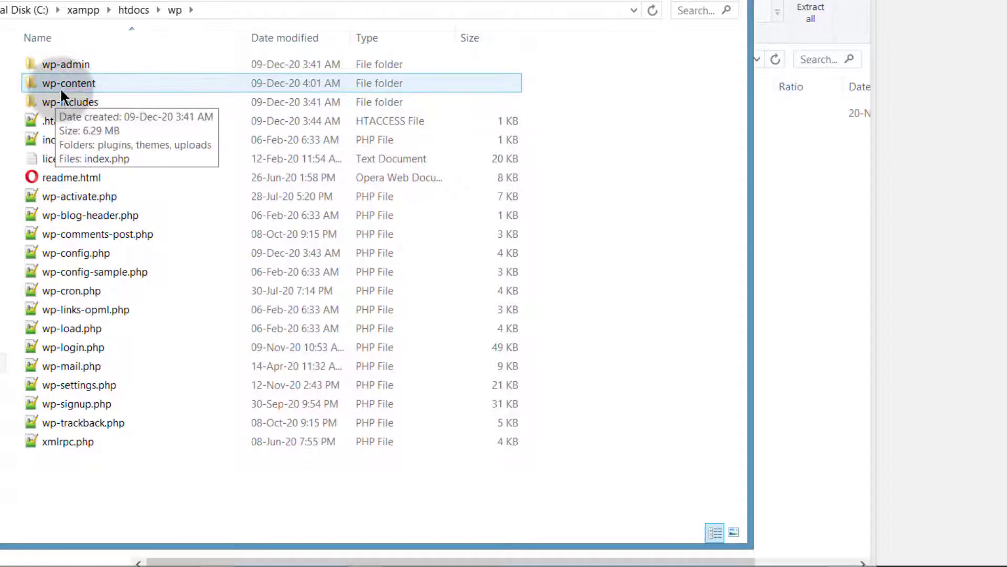
pyautogui.doubleClick(57, 82)
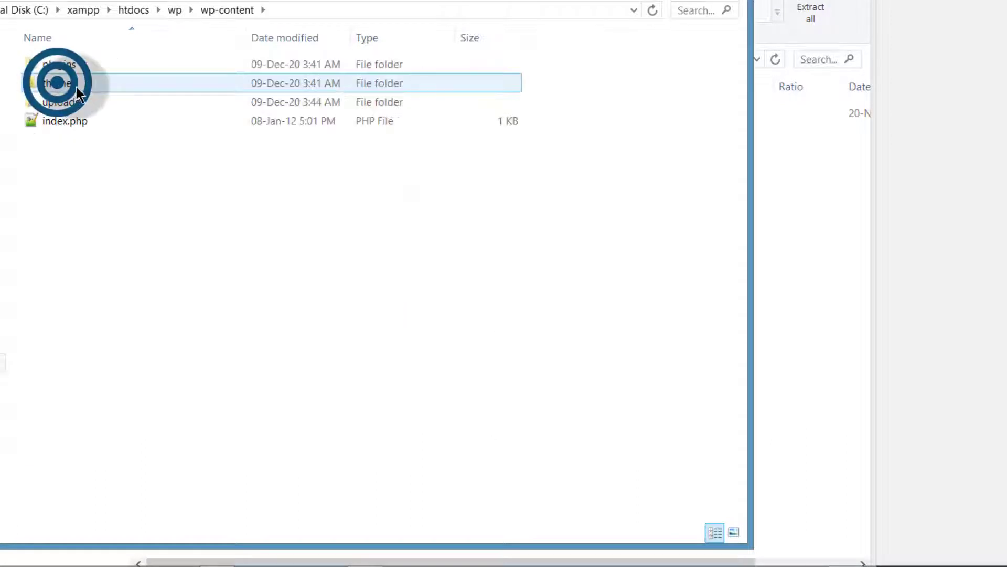
# Step: Open the themes folder inside wp-content and place it beside the opened Astra zip window
pyautogui.doubleClick(55, 62)
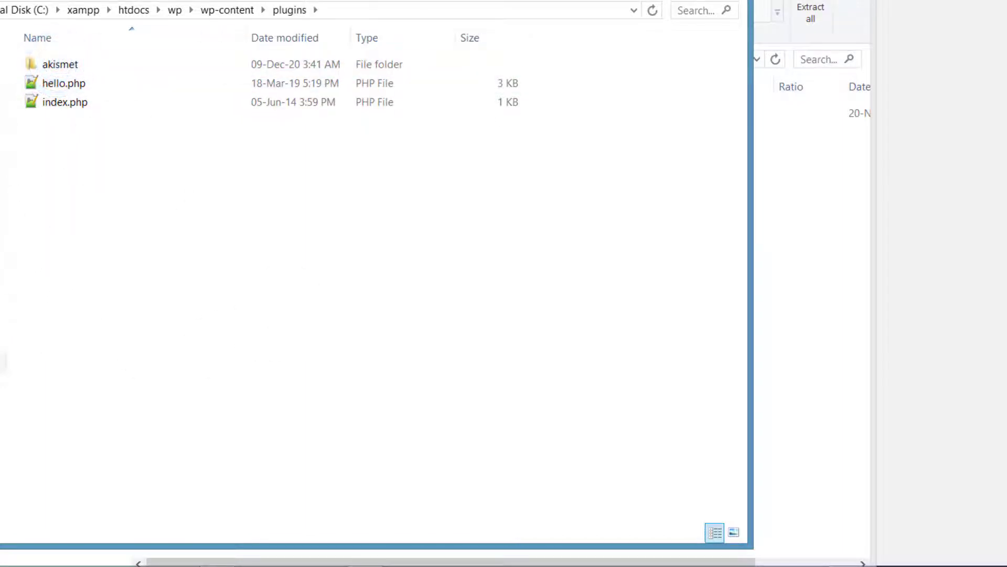
pyautogui.moveTo(204, 0); pyautogui.dragTo(593, 5)
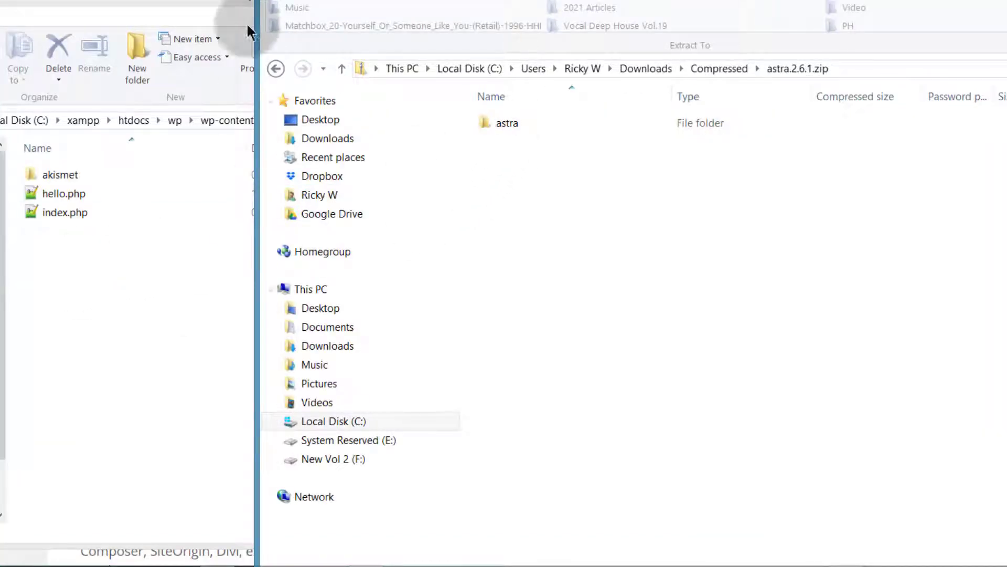
pyautogui.click(63, 302)
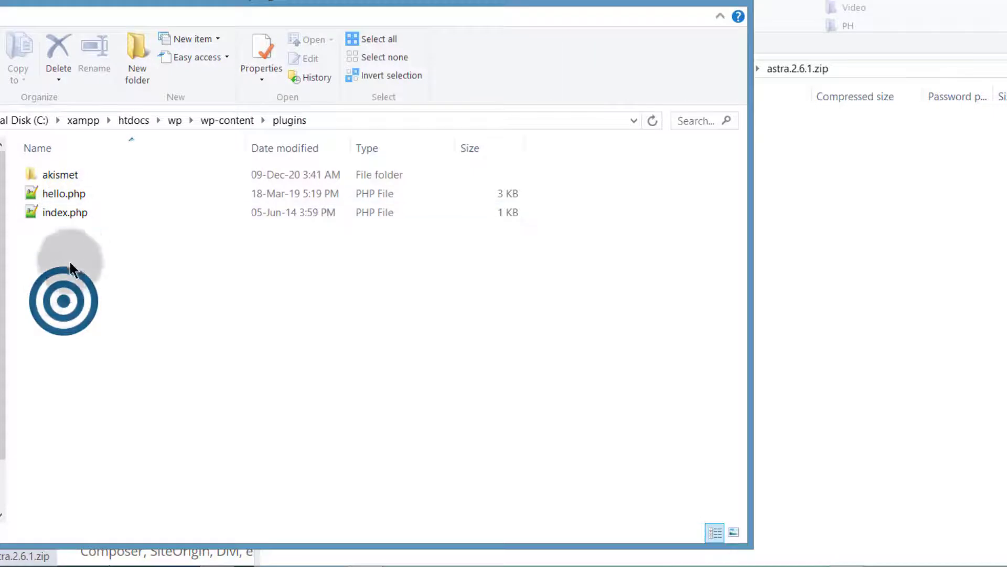
pyautogui.click(225, 125)
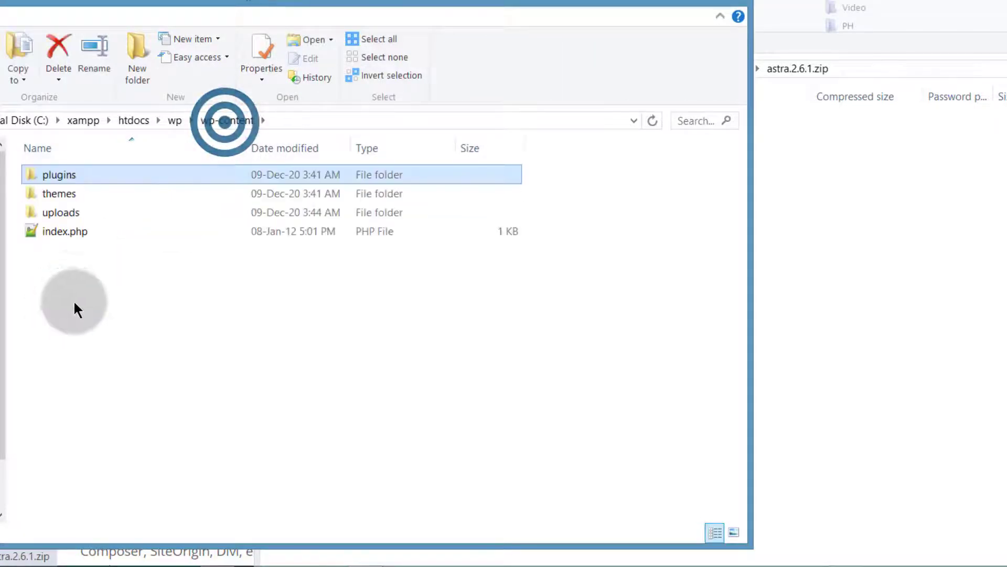
pyautogui.doubleClick(52, 194)
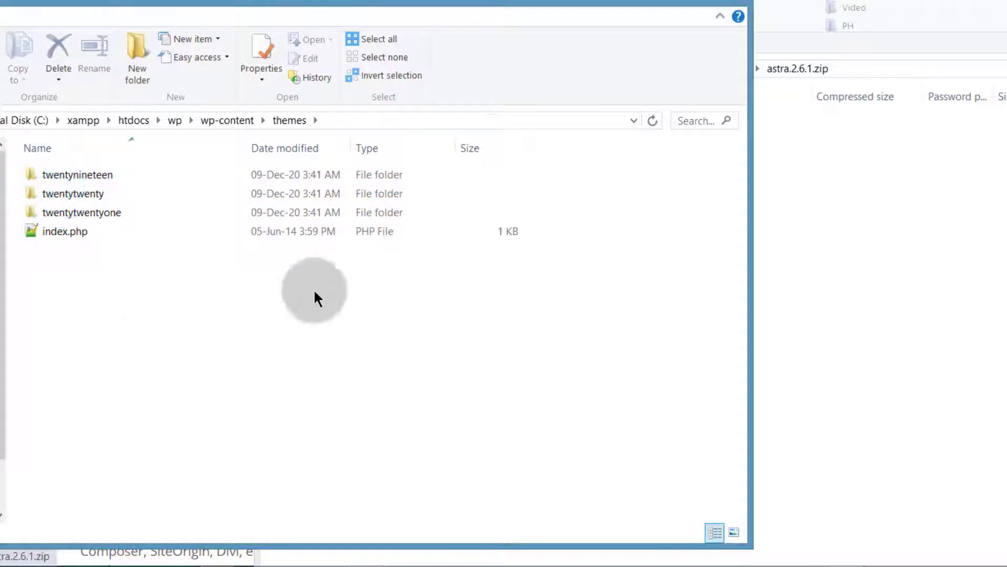
pyautogui.click(794, 290)
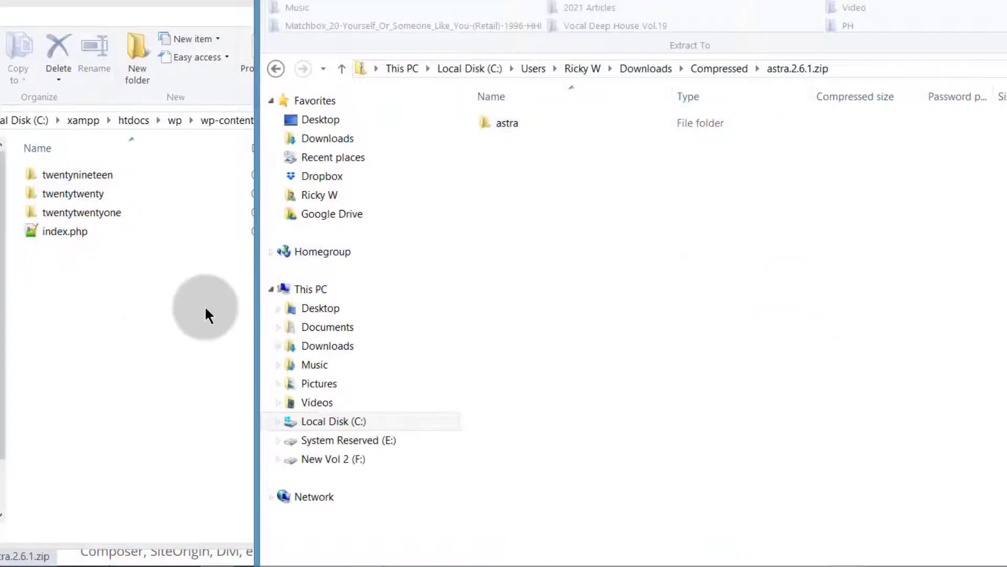
# Step: Copy the astra folder from the opened zip archive into the wp-content themes folder
pyautogui.moveTo(507, 122); pyautogui.dragTo(74, 304)
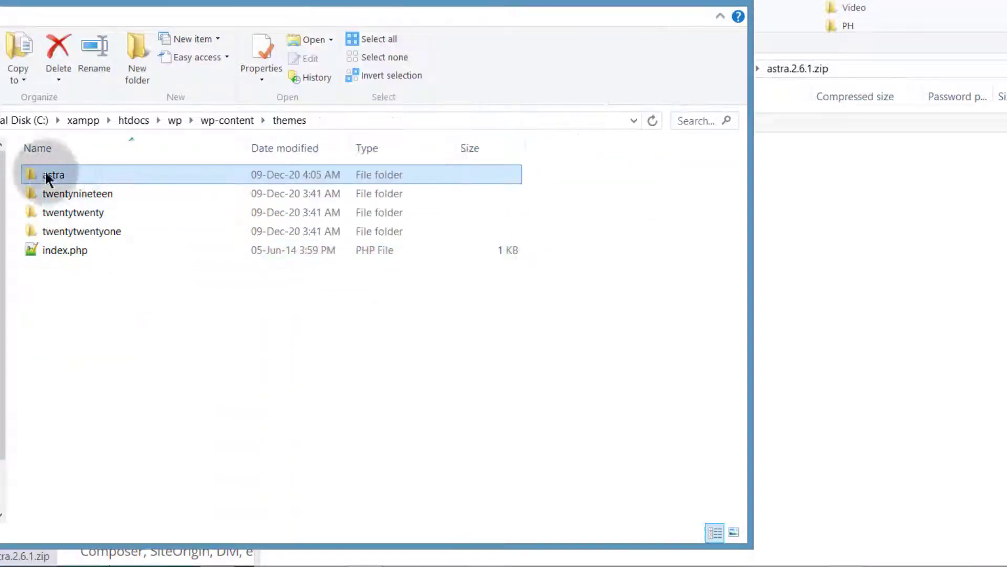
pyautogui.click(83, 193)
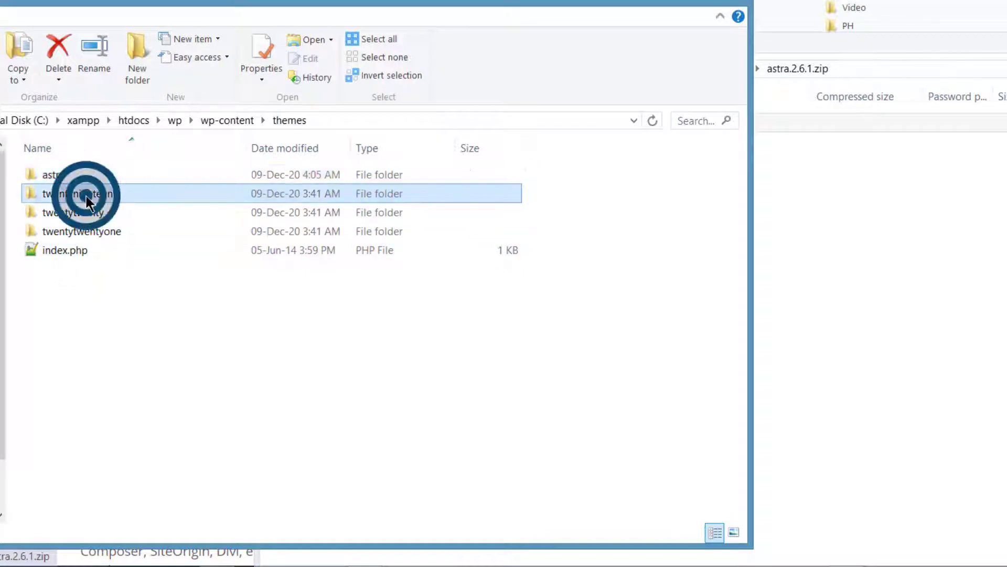
pyautogui.keyDown('shift'); pyautogui.click(81, 232); pyautogui.keyUp('shift')
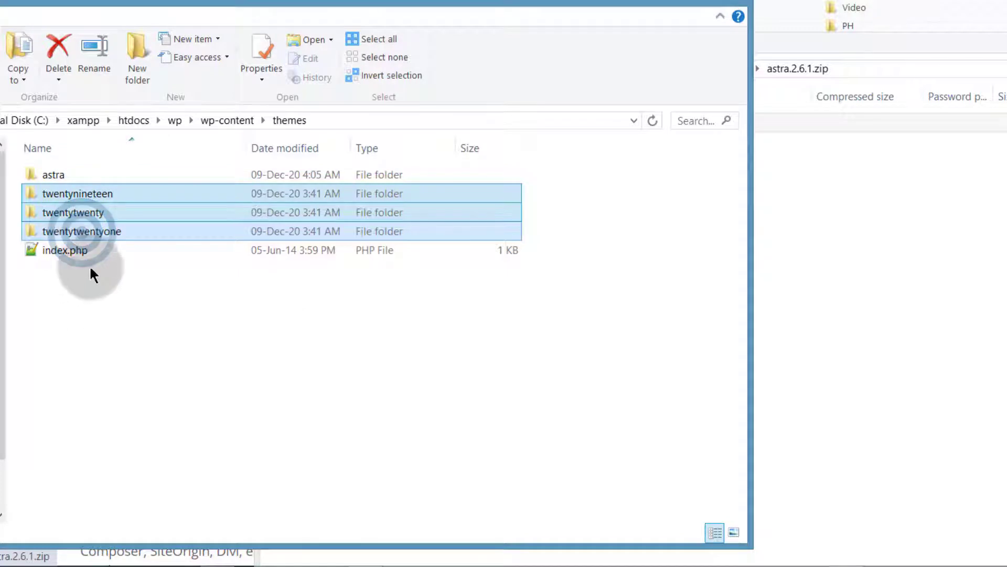
pyautogui.click(90, 317)
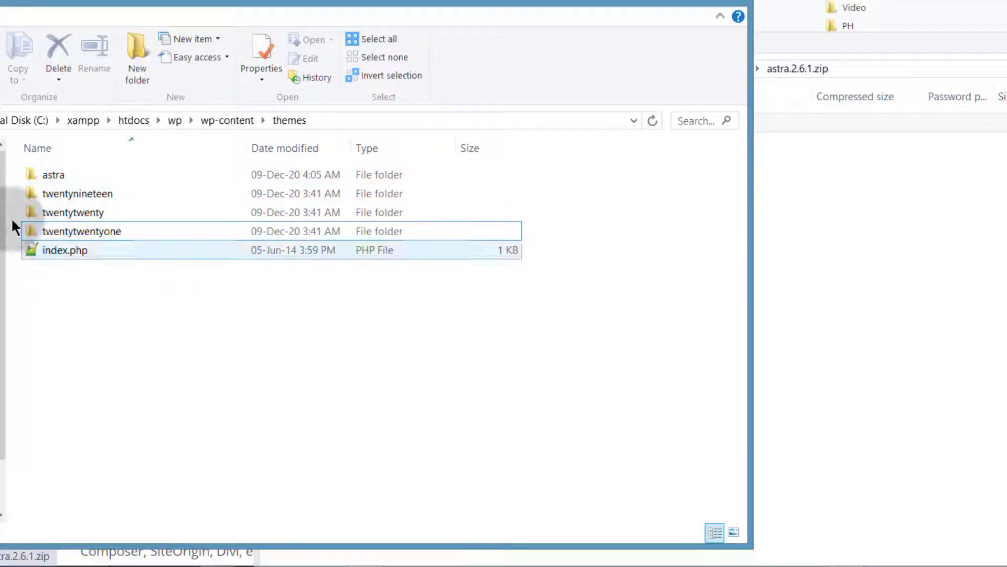
pyautogui.click(81, 328)
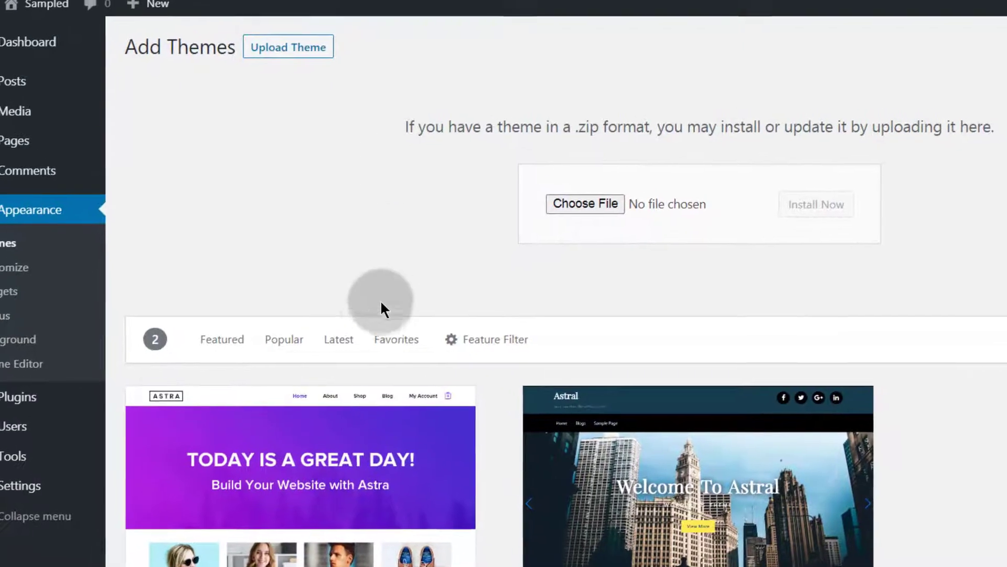
# Step: Open the Twenty Twenty theme's details on the Themes page and delete that theme
pyautogui.scroll(-2, 184, 273)
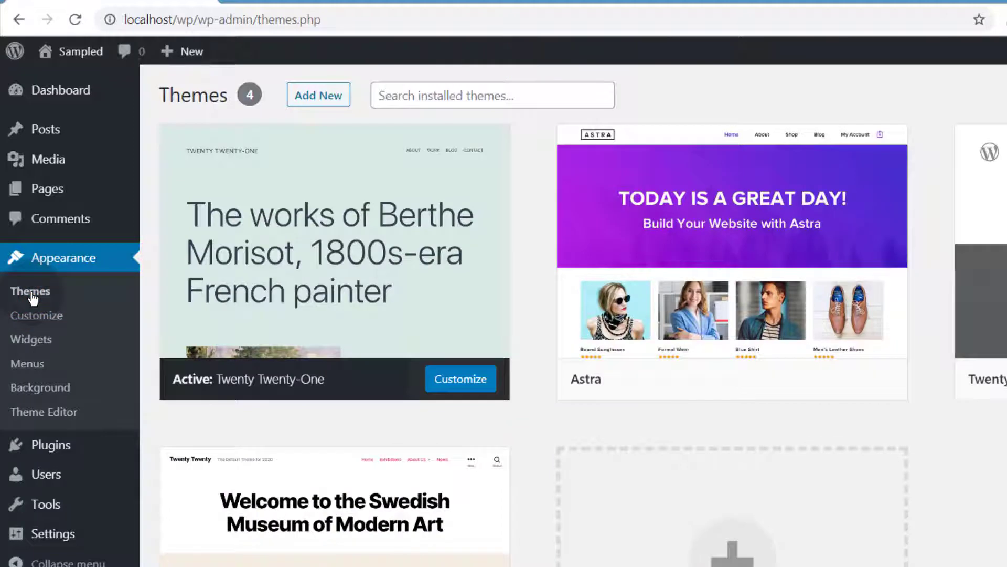
pyautogui.moveTo(715, 330)
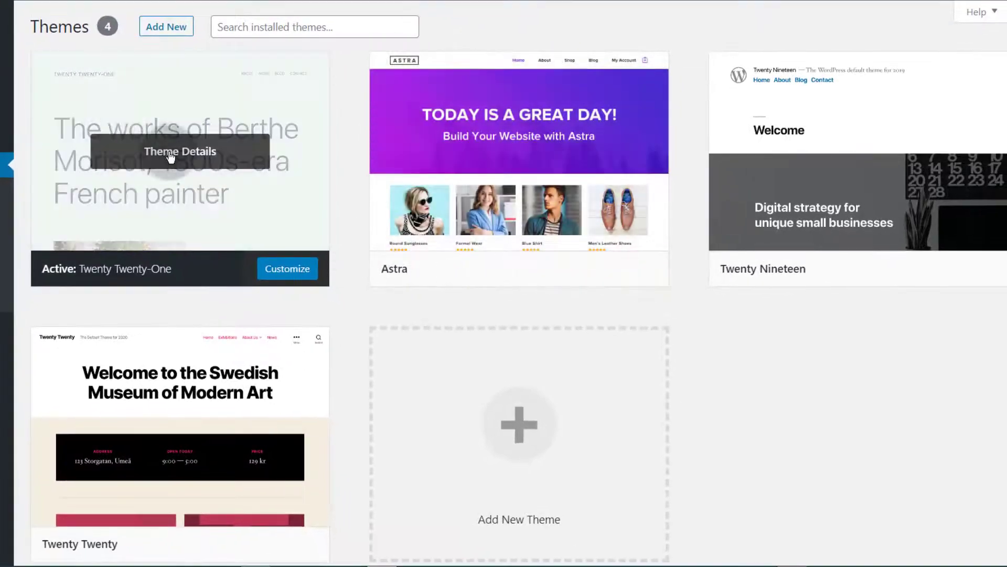
pyautogui.moveTo(176, 471)
pyautogui.click(180, 427)
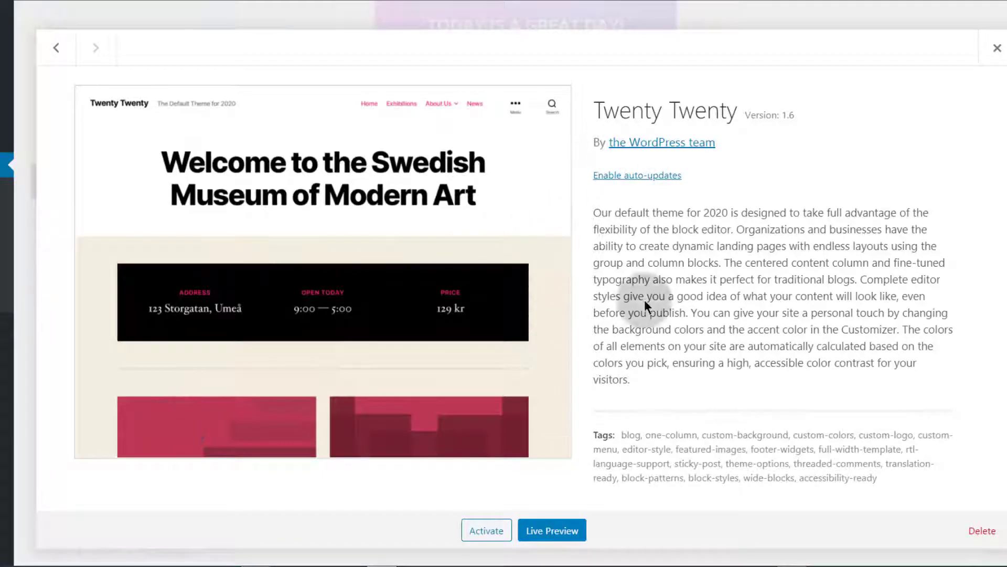
pyautogui.click(984, 531)
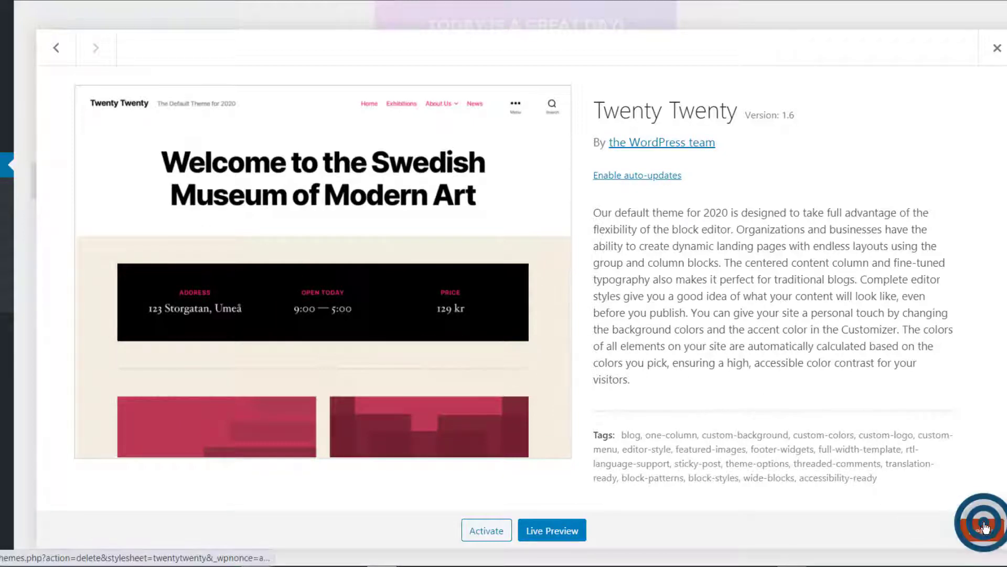
pyautogui.click(536, 74)
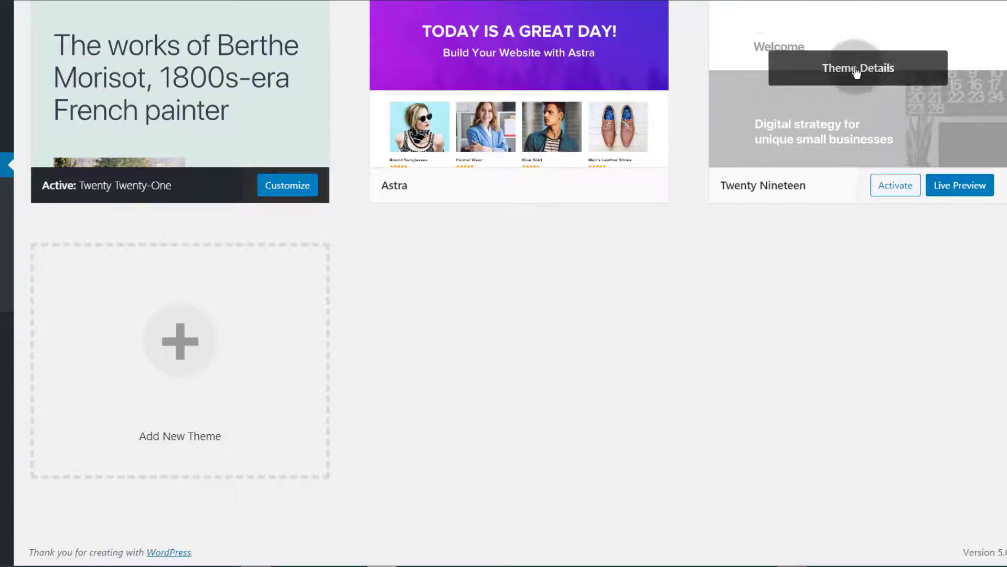
# Step: Delete the Twenty Nineteen theme from its theme details
pyautogui.click(852, 68)
pyautogui.click(983, 530)
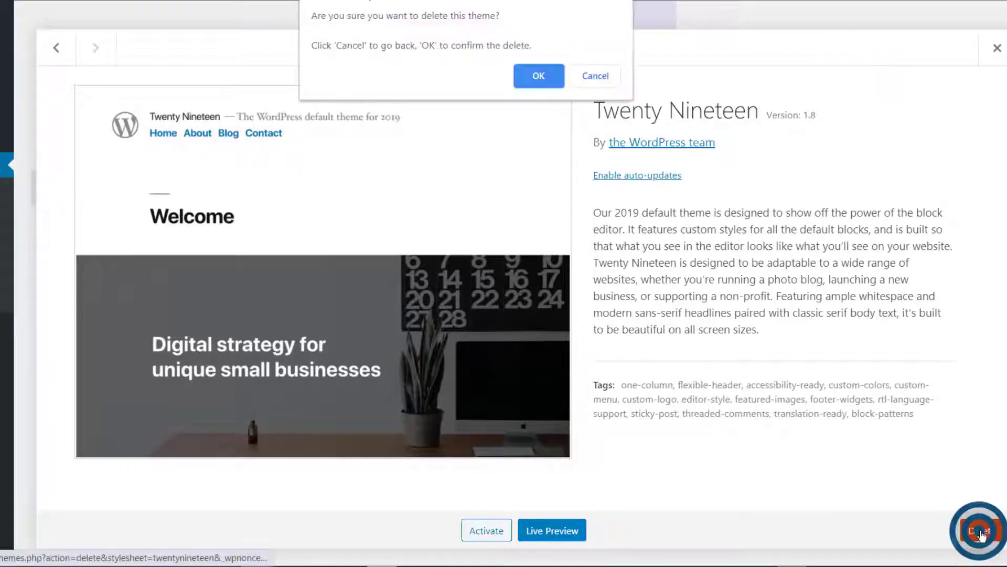
pyautogui.click(537, 76)
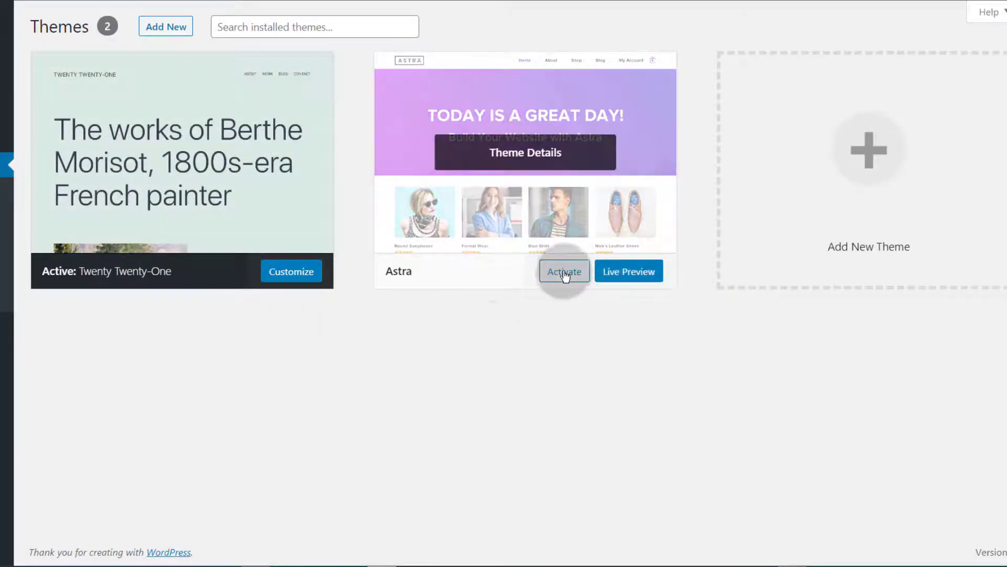
# Step: Activate the Astra theme, then delete the Twenty Twenty-One theme from its details
pyautogui.click(564, 276)
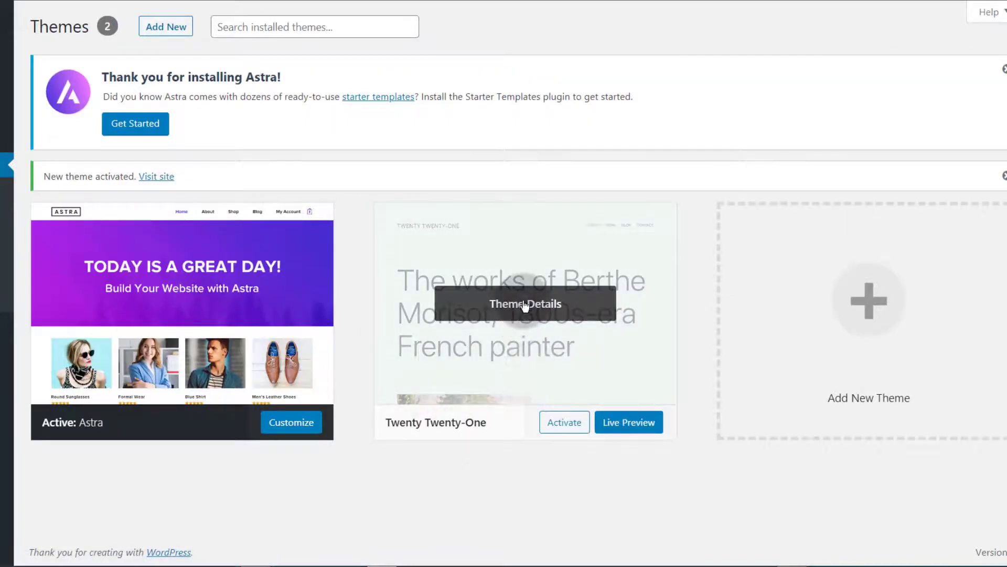
pyautogui.click(523, 302)
pyautogui.click(975, 533)
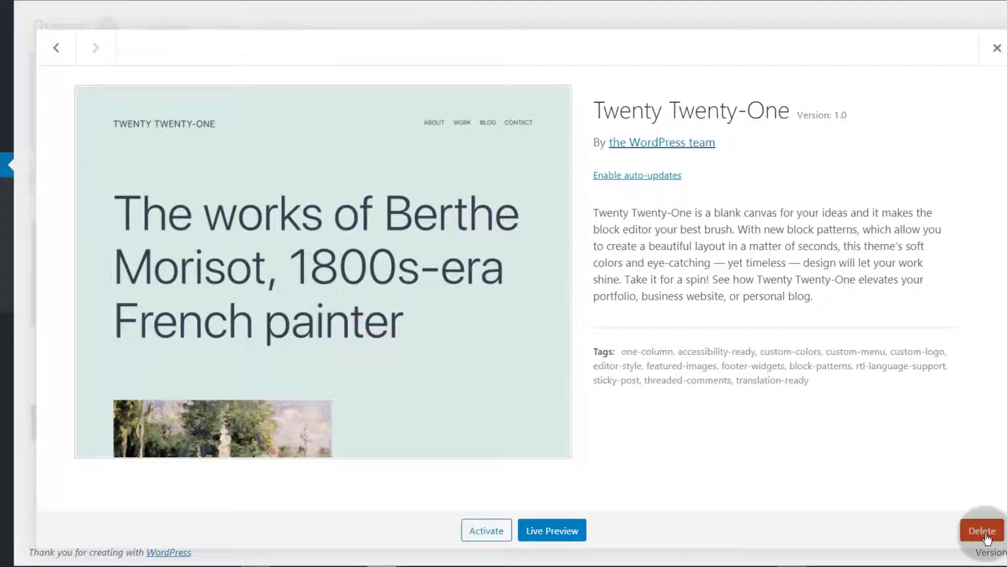
pyautogui.click(539, 75)
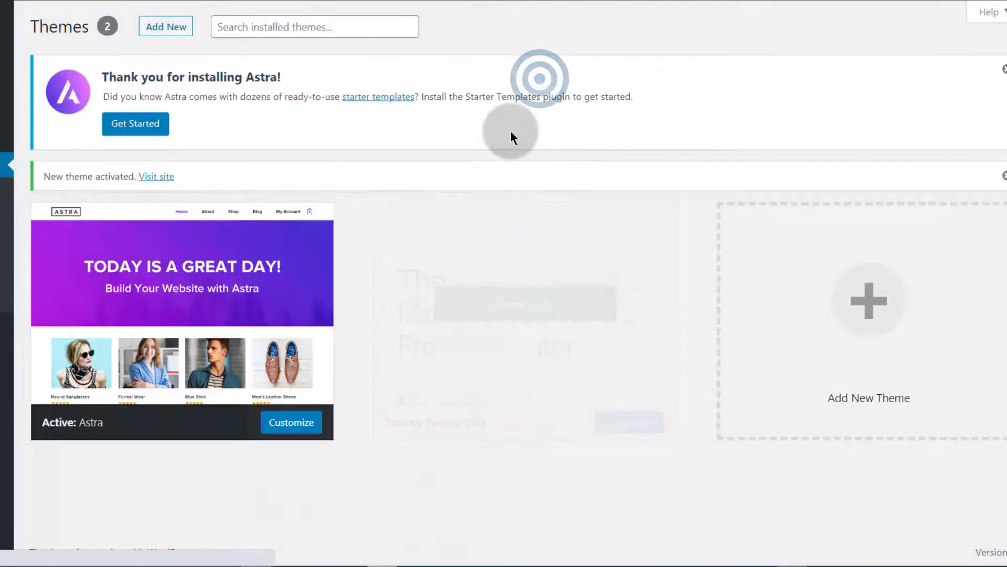
pyautogui.click(320, 265)
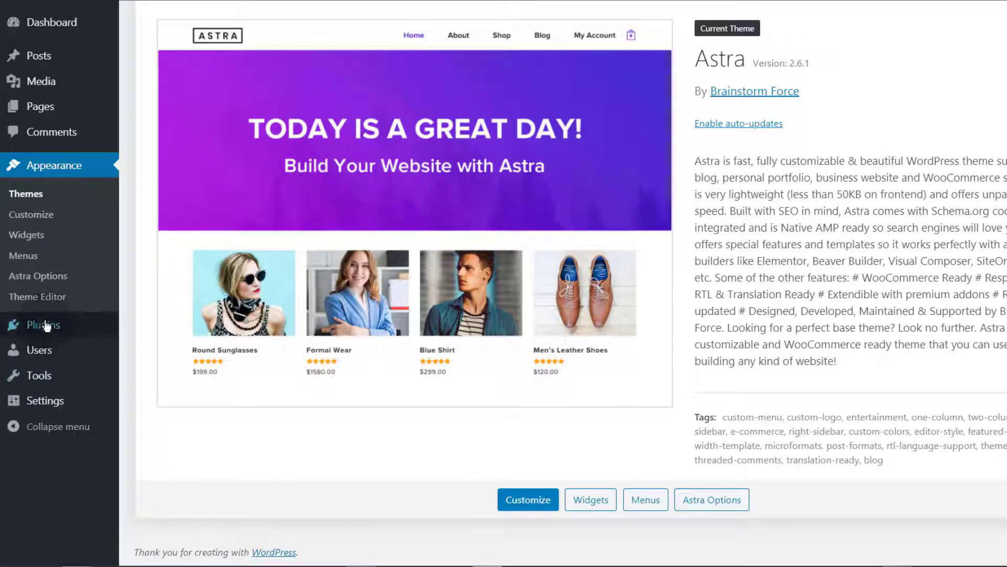
# Step: Search the plugin directory for child theme, then install and activate the Child Theme Configurator plugin
pyautogui.moveTo(42, 326)
pyautogui.click(149, 357)
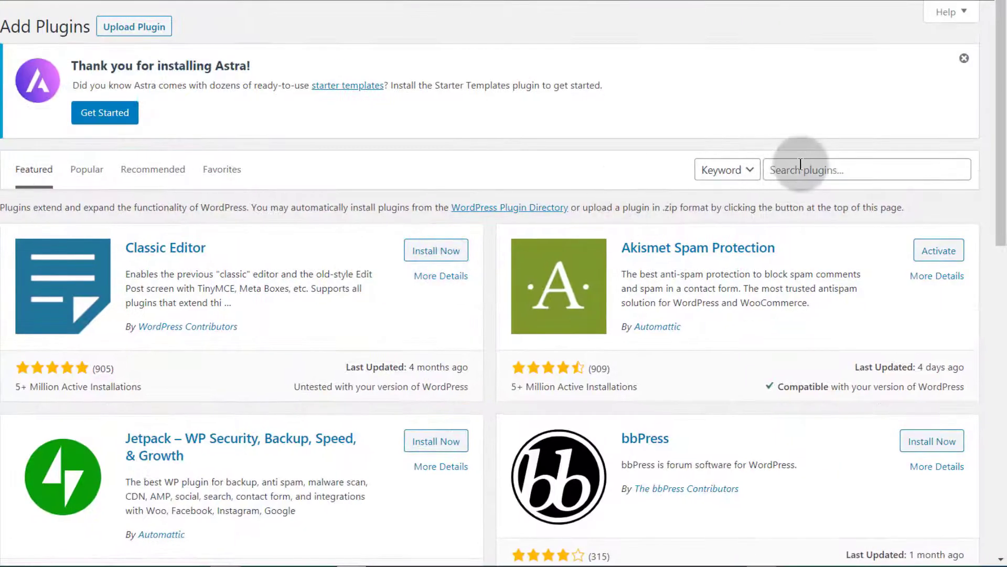
pyautogui.click(803, 168)
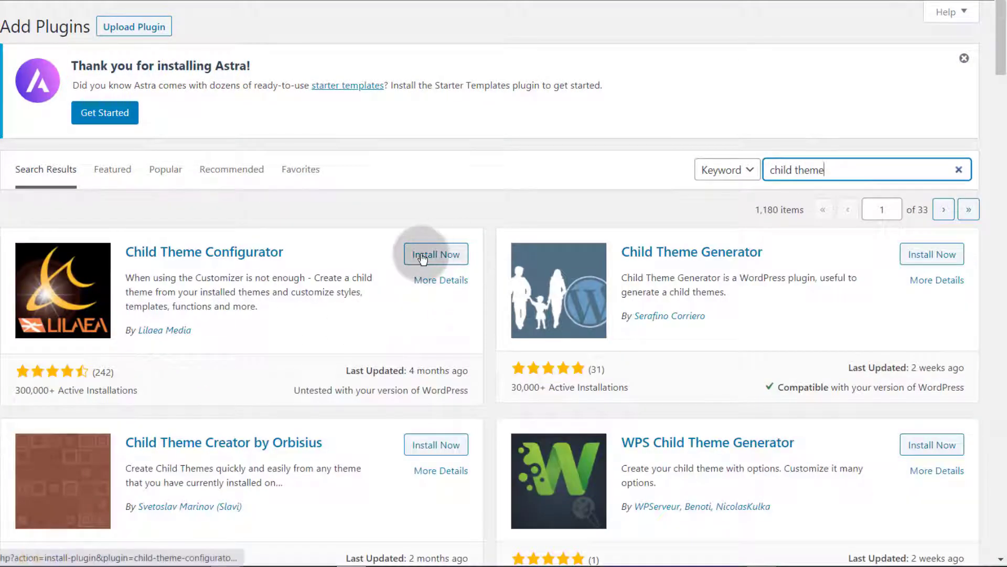
pyautogui.click(422, 255)
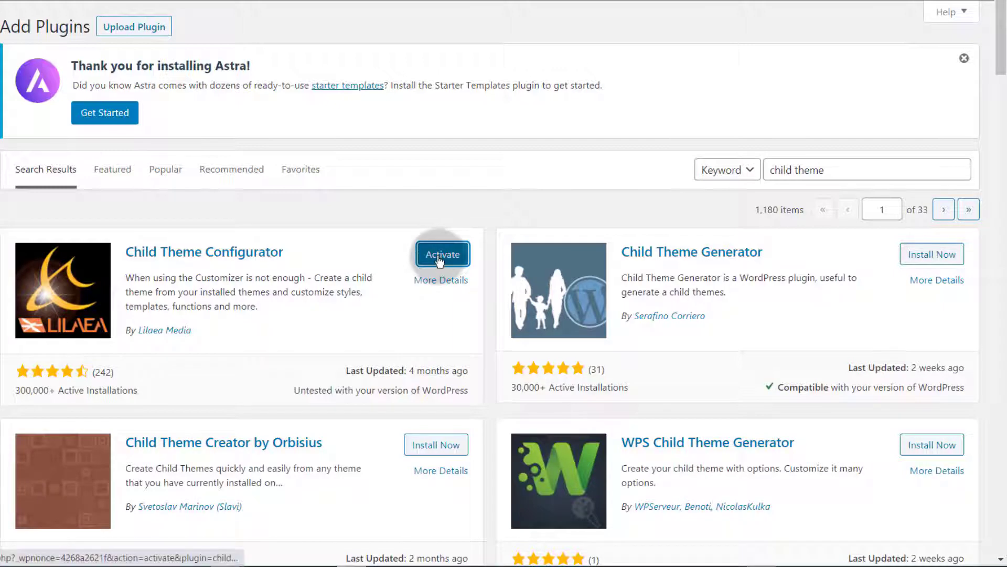
pyautogui.click(439, 257)
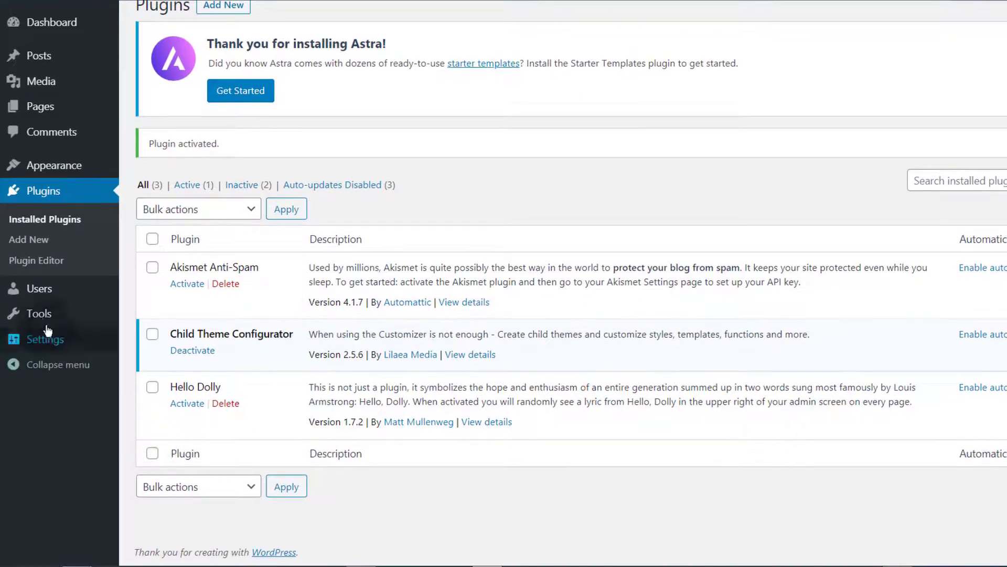
# Step: Open the Child Themes tool, choose Astra as the parent theme, and analyze it
pyautogui.moveTo(0, 341)
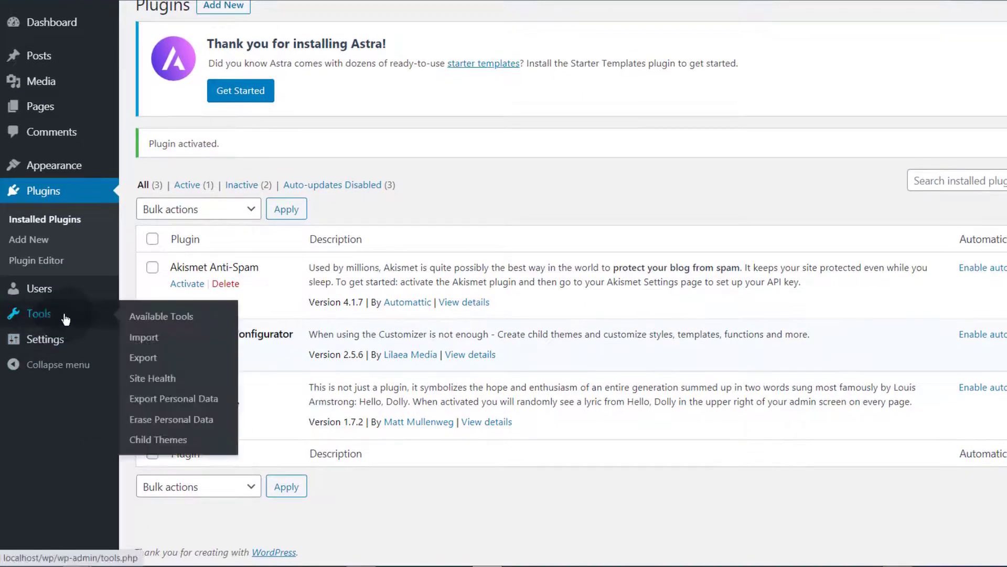
pyautogui.click(147, 440)
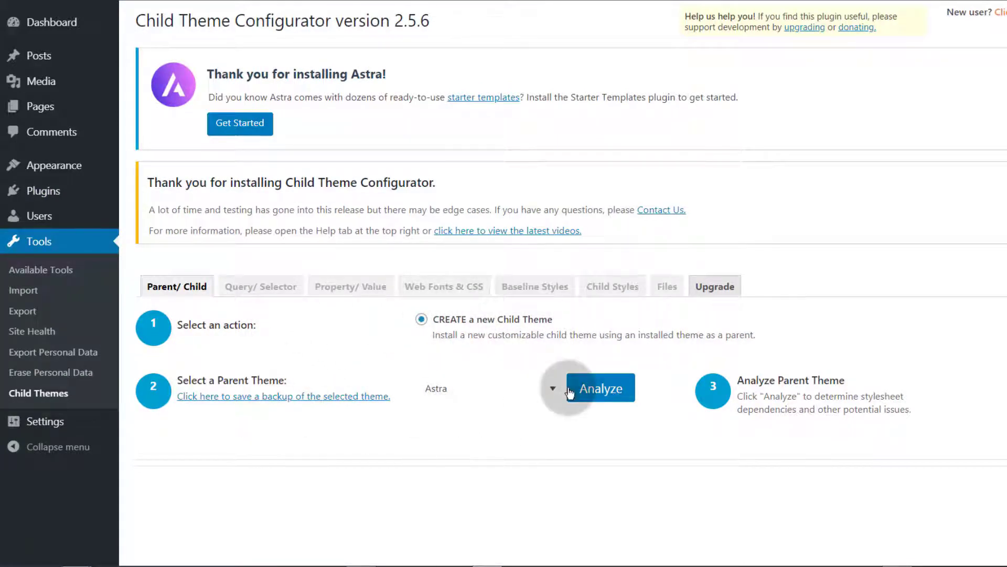
pyautogui.click(548, 389)
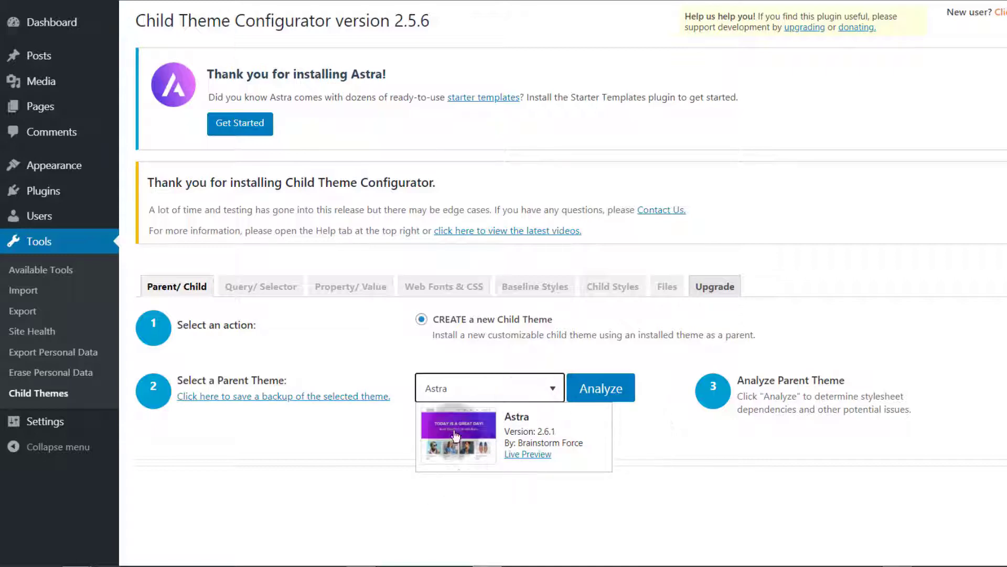
pyautogui.click(604, 389)
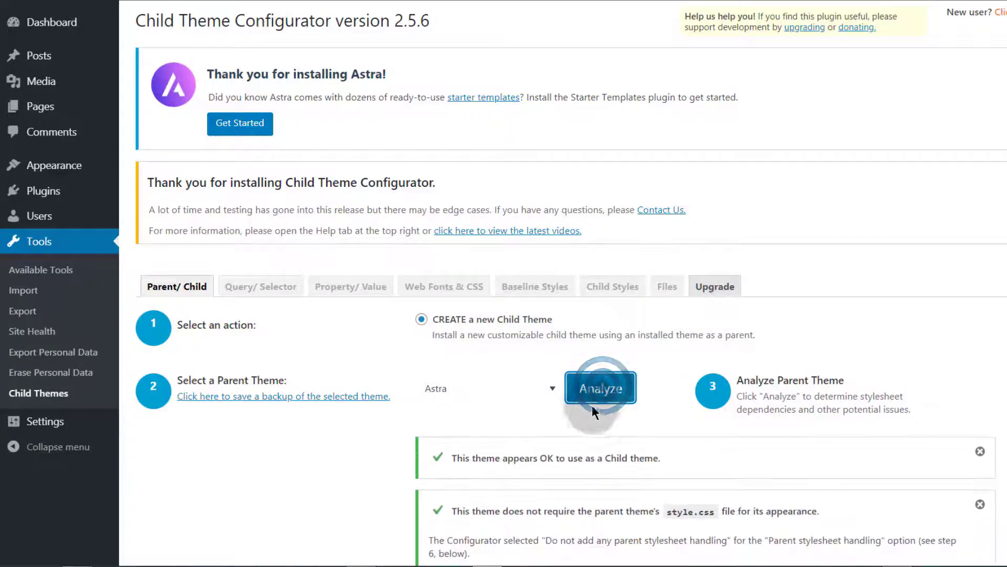
# Step: Name the new child theme directory baby-child
pyautogui.scroll(-10, 502, 174)
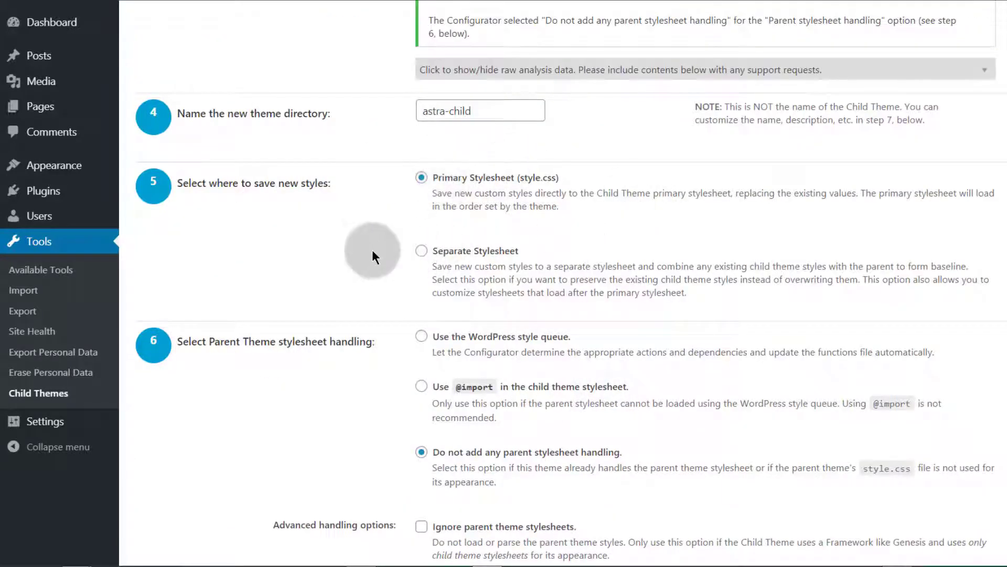
pyautogui.scroll(-3, 375, 247)
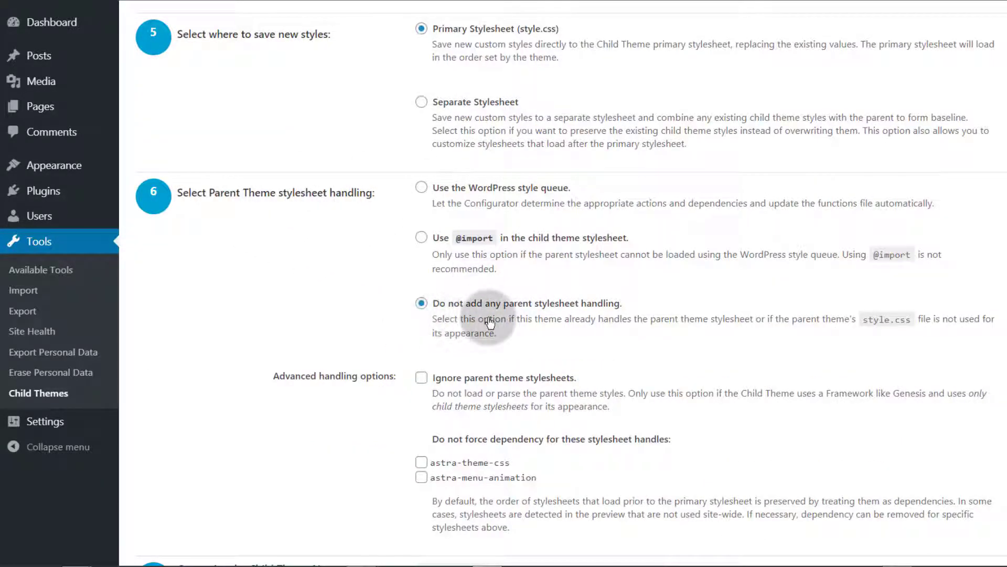
pyautogui.scroll(-6, 332, 298)
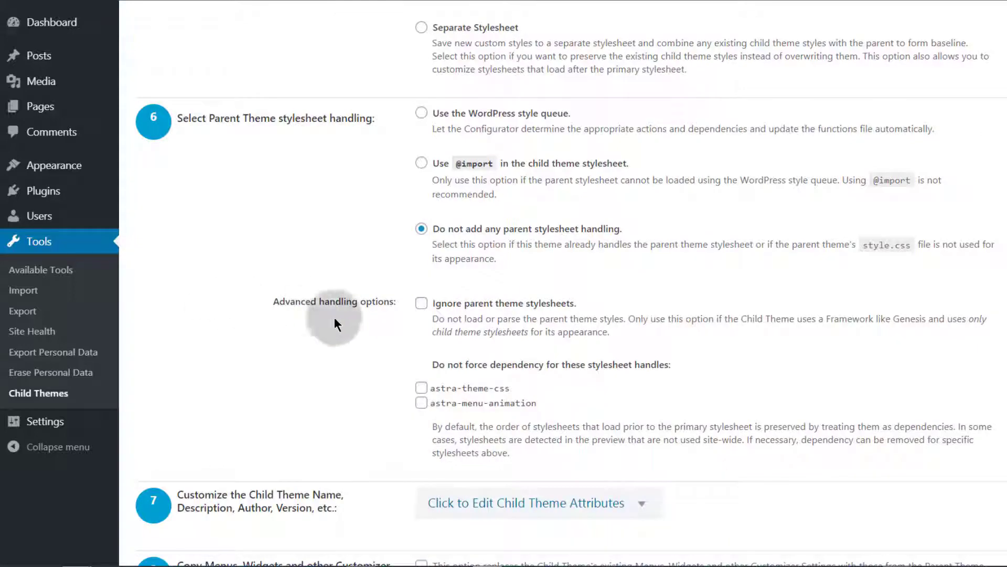
pyautogui.scroll(1, 423, 254)
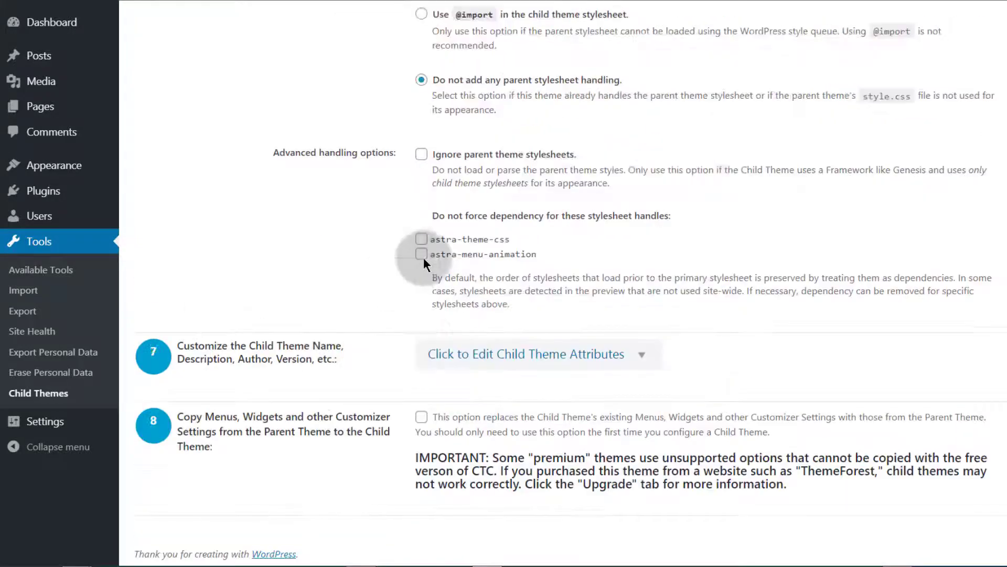
pyautogui.scroll(-1, 340, 271)
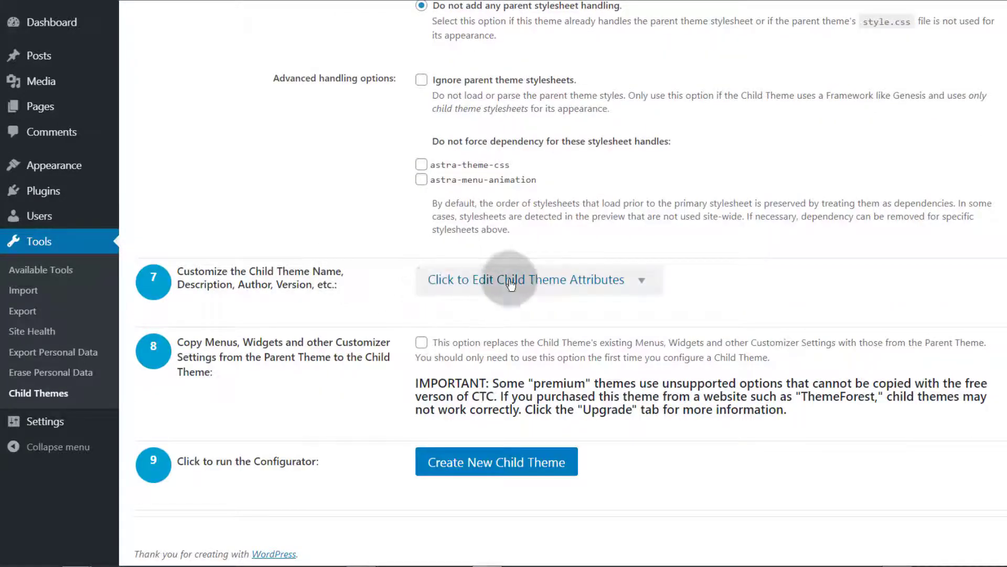
pyautogui.scroll(7, 254, 277)
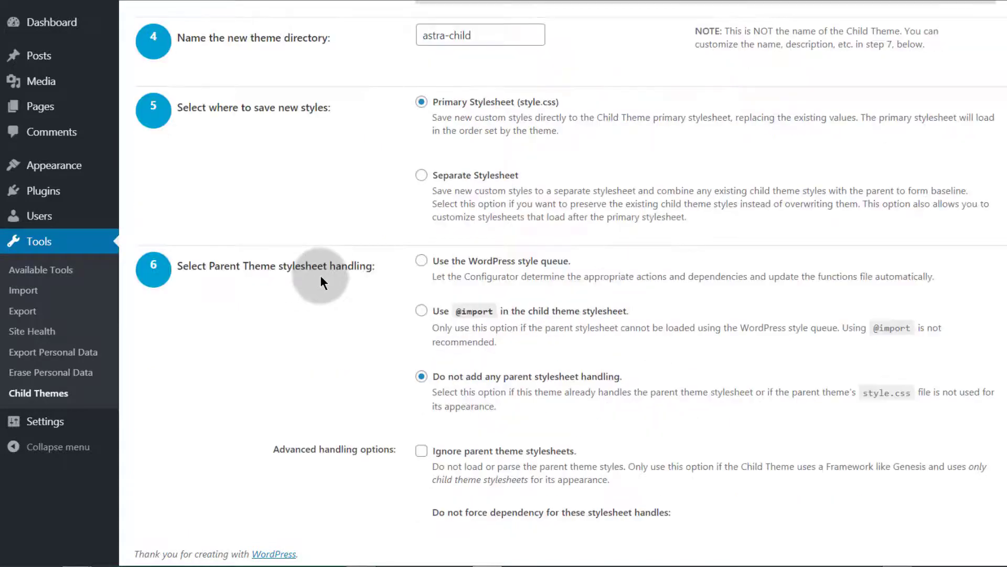
pyautogui.scroll(3, 321, 281)
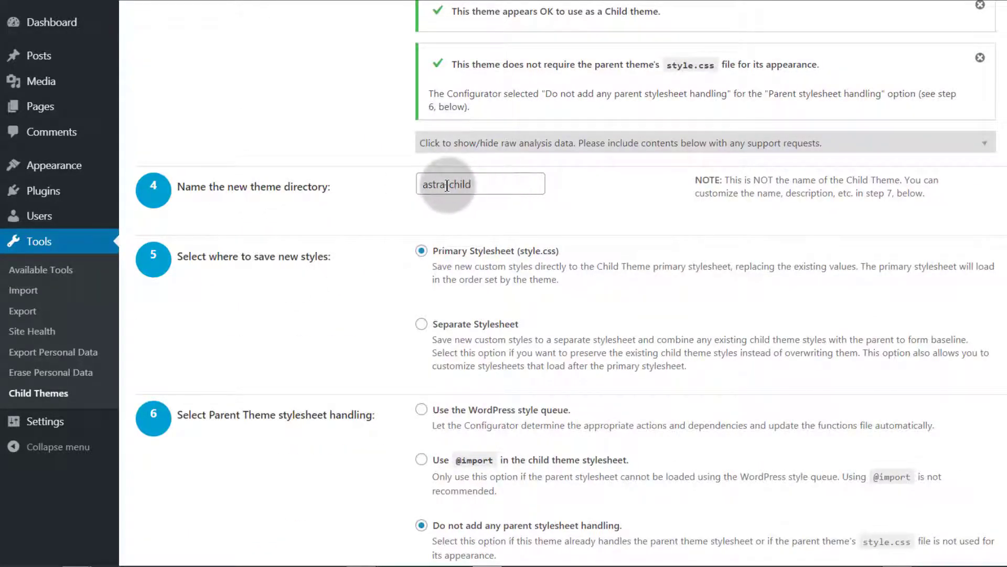
pyautogui.doubleClick(424, 184)
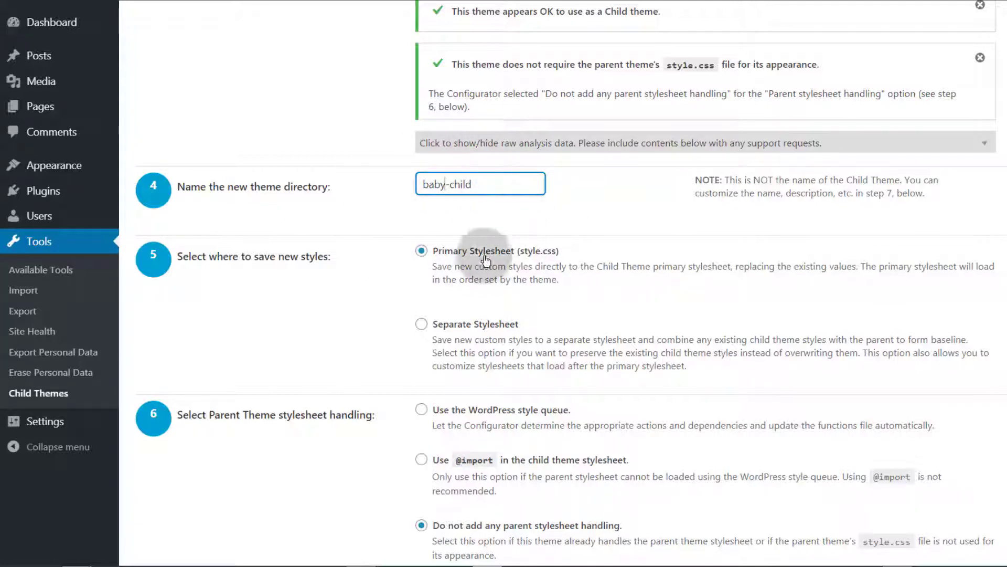
# Step: Open the child theme attributes and rename the child theme to bay Child
pyautogui.scroll(-7, 349, 241)
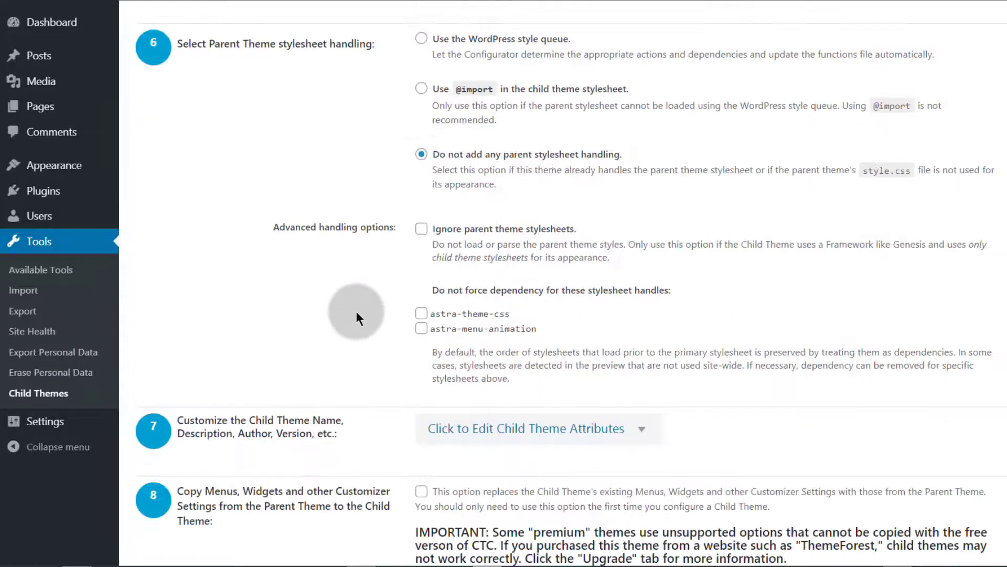
pyautogui.click(519, 426)
pyautogui.scroll(-4, 289, 388)
pyautogui.scroll(-1, 316, 408)
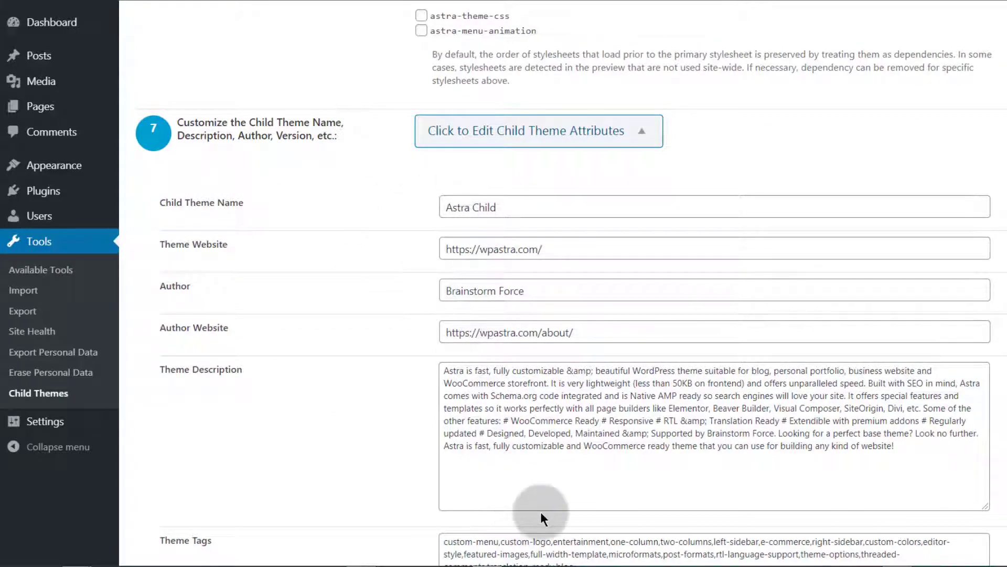
pyautogui.doubleClick(470, 206)
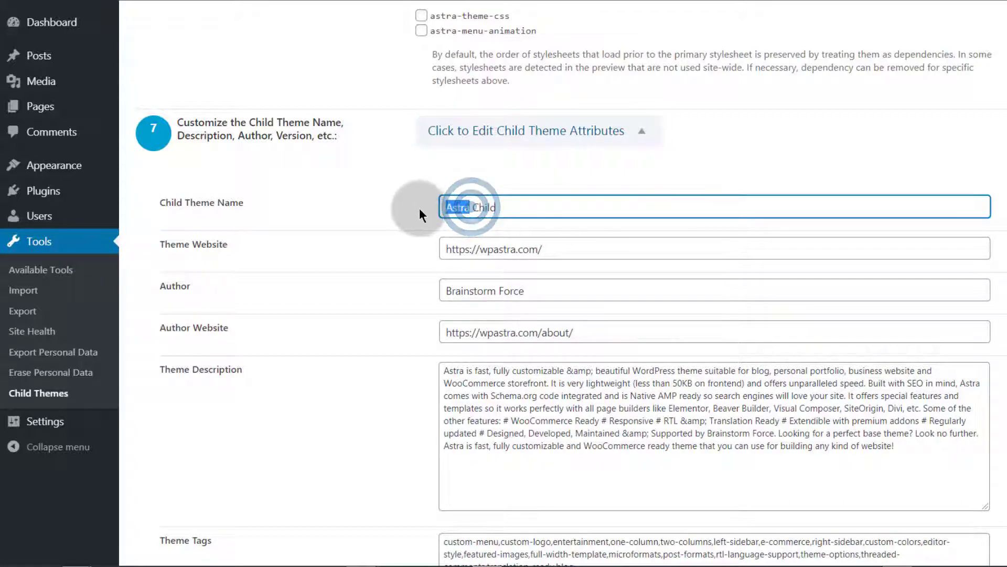
pyautogui.write('bay')
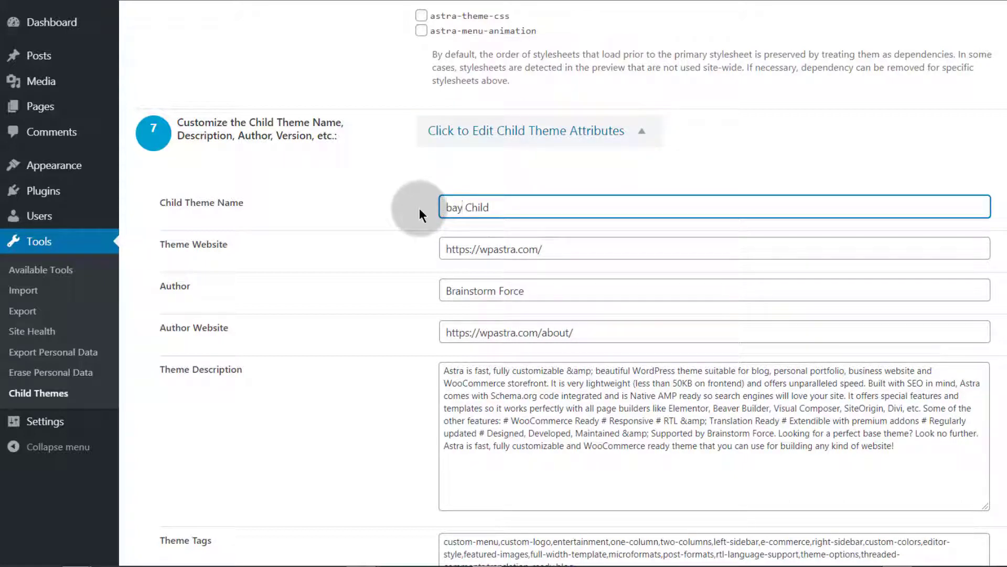
# Step: Clear the Theme Website and Author fields of the child theme attributes
pyautogui.tripleClick(560, 248)
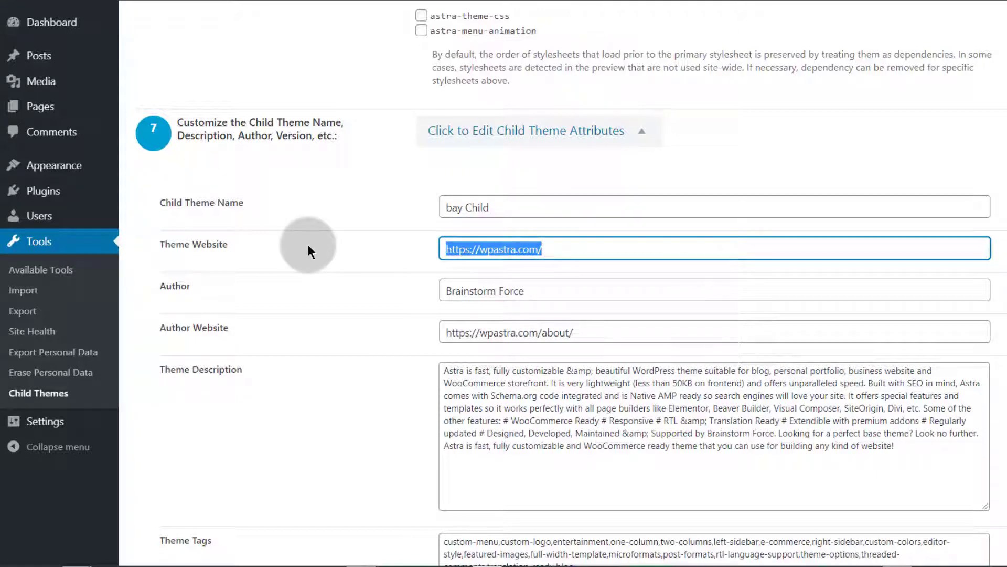
pyautogui.press('BackSpace')
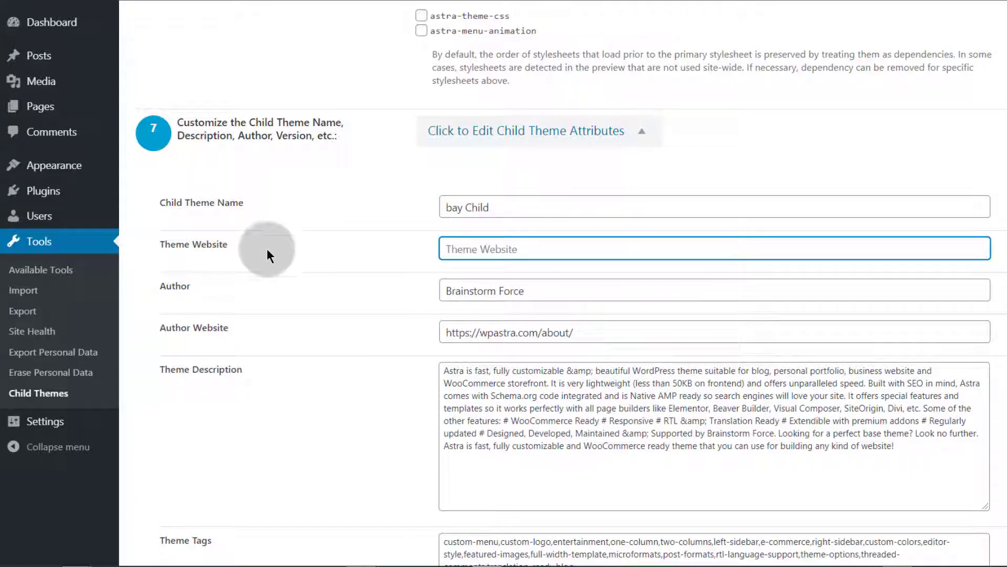
pyautogui.tripleClick(534, 287)
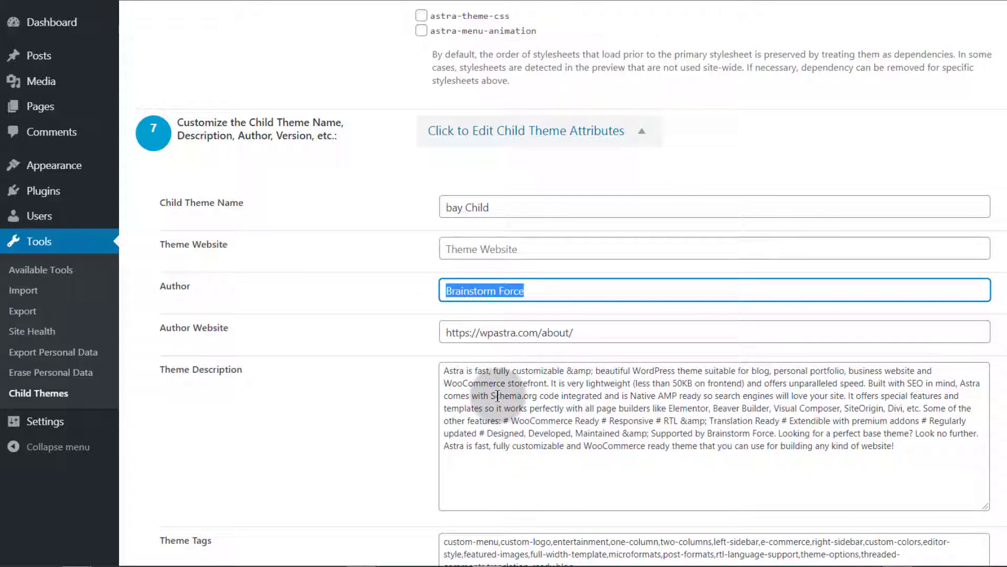
pyautogui.press('BackSpace')
pyautogui.scroll(-4, 497, 395)
pyautogui.click(444, 106)
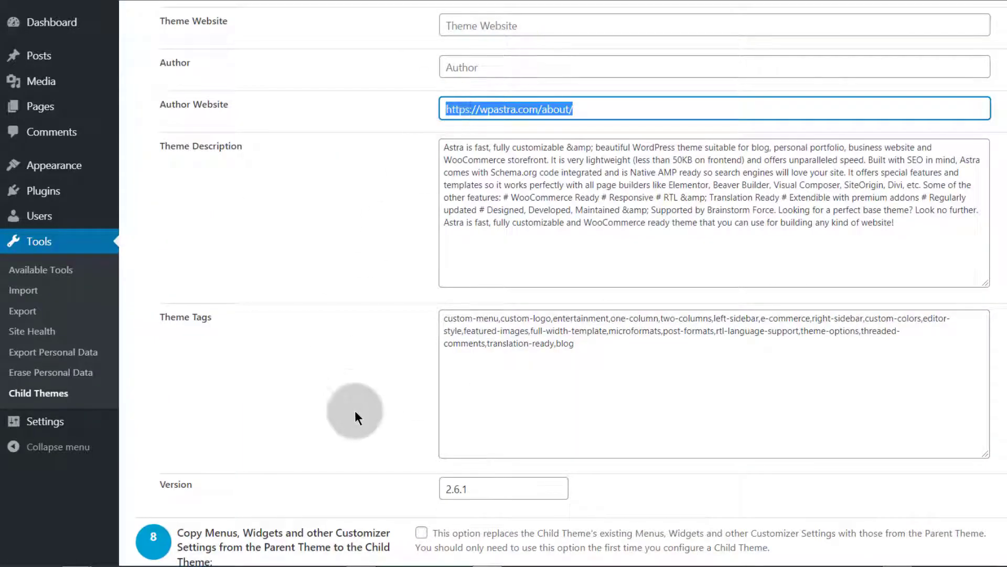
# Step: Set the child theme version to 1.1 and create the new child theme
pyautogui.scroll(-1, 309, 400)
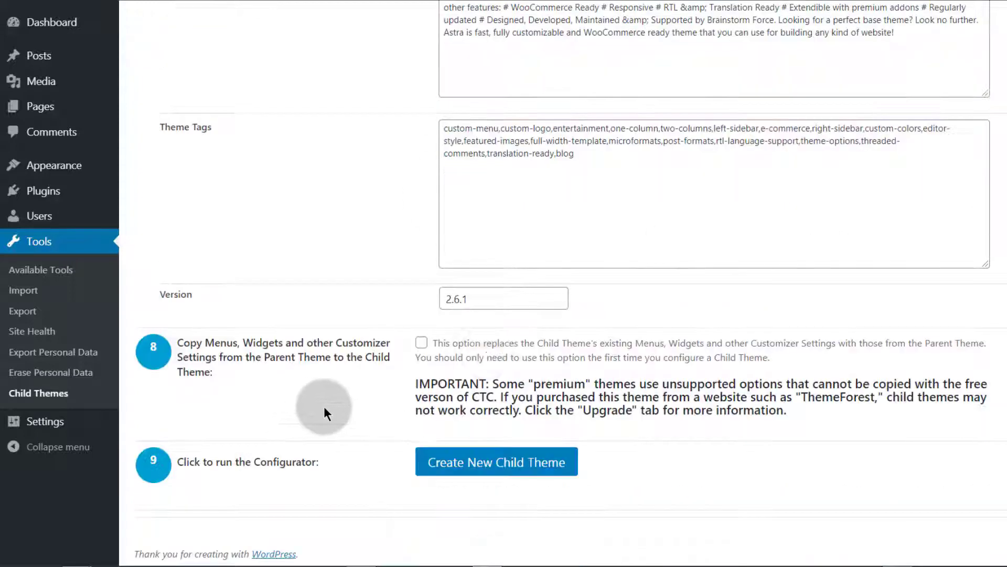
pyautogui.scroll(-3, 323, 414)
pyautogui.doubleClick(497, 293)
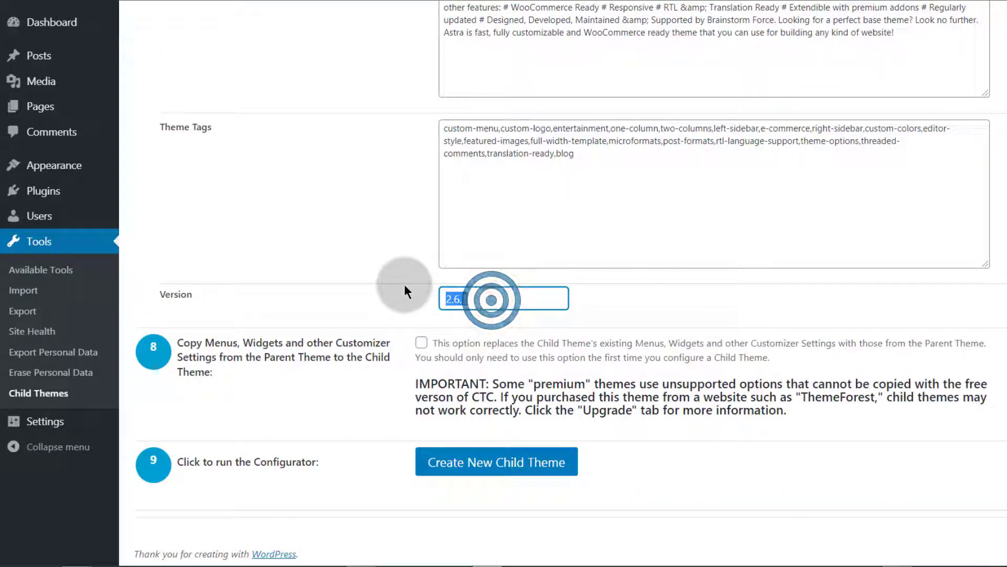
pyautogui.write('1.1')
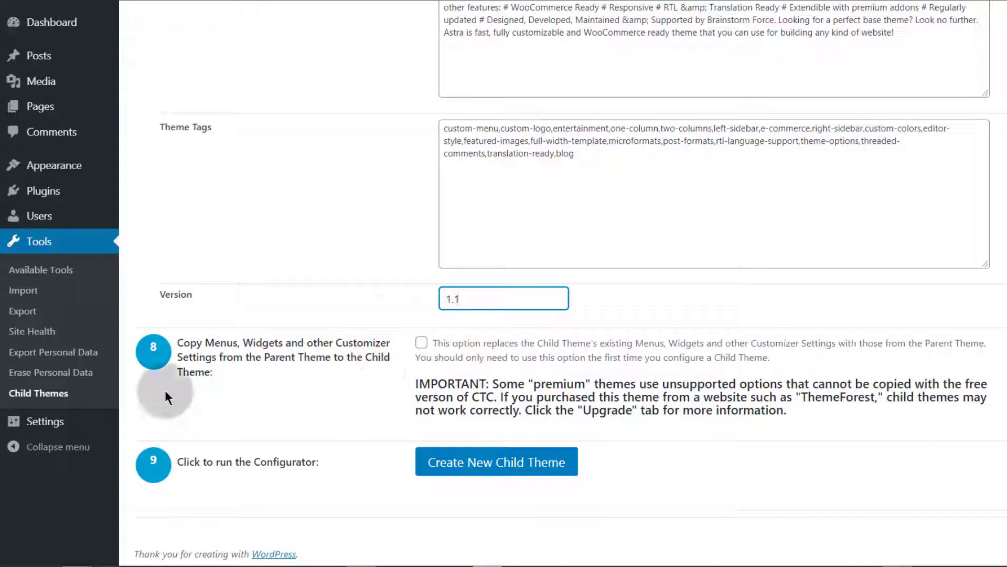
pyautogui.scroll(-1, 284, 373)
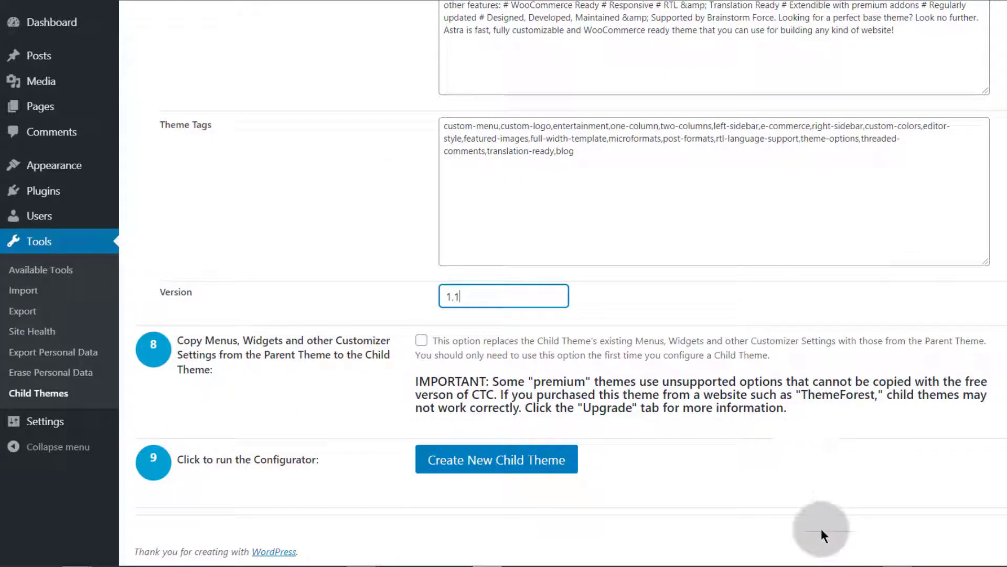
pyautogui.click(494, 467)
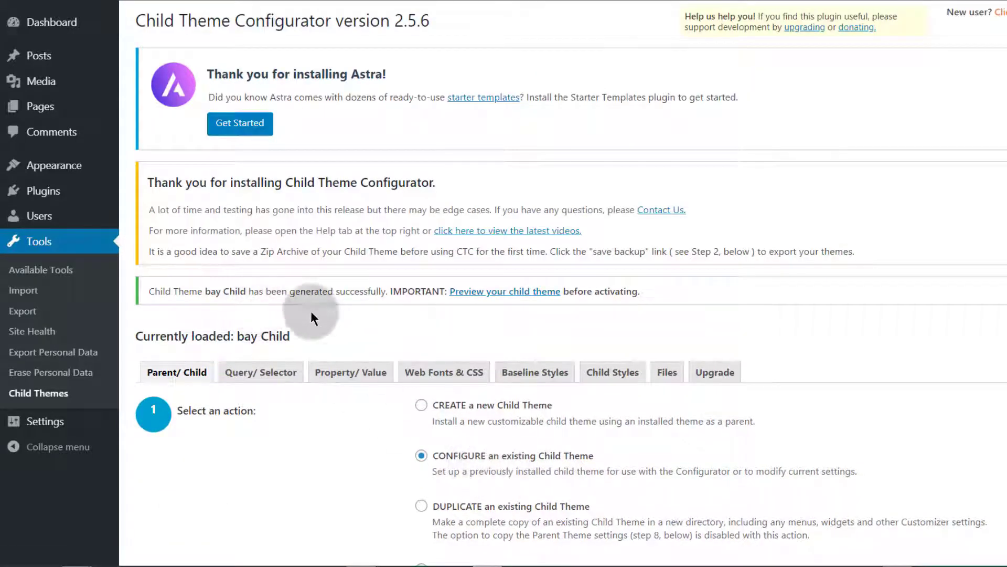
# Step: Preview the new child theme in the Customizer and activate and publish it
pyautogui.click(502, 291)
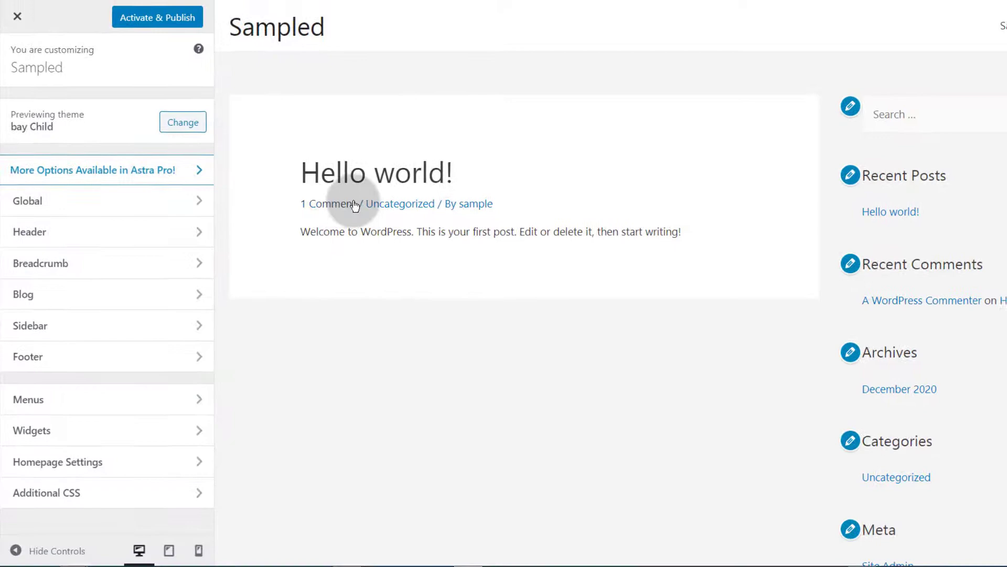
pyautogui.scroll(-4, 386, 192)
pyautogui.scroll(4, 386, 191)
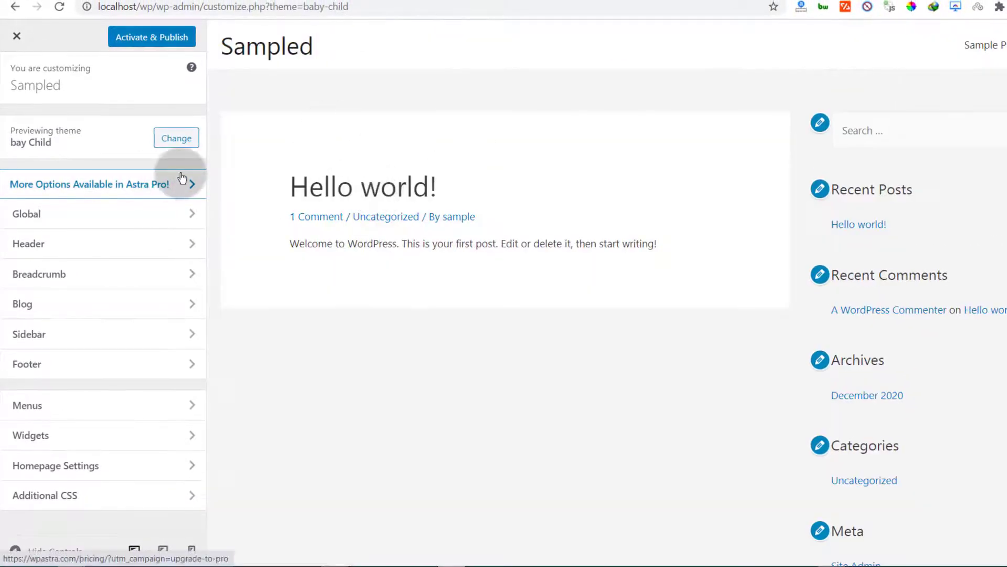
pyautogui.click(146, 43)
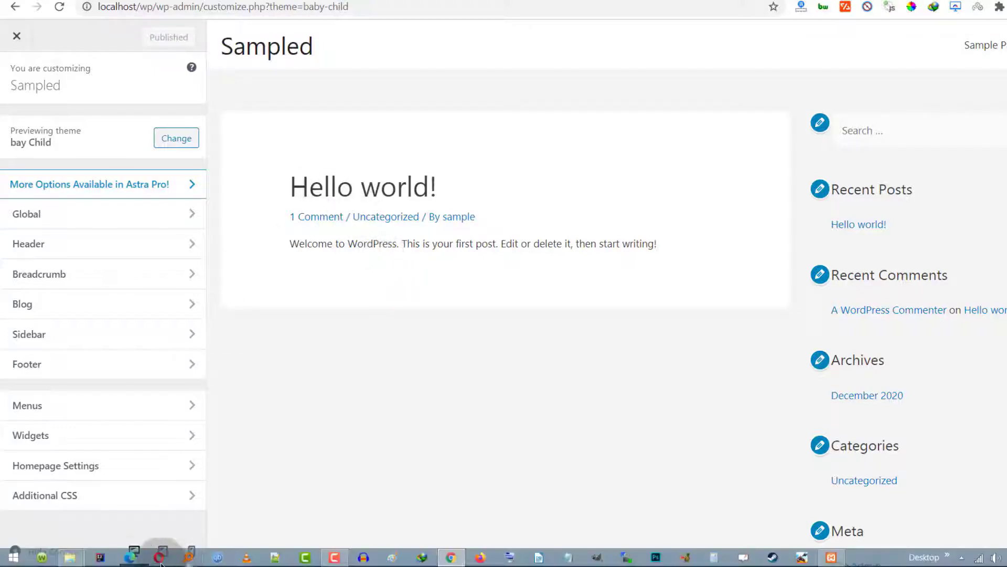
# Step: Switch to File Explorer and browse the baby-child and astra folders in the XAMPP themes directory
pyautogui.click(69, 554)
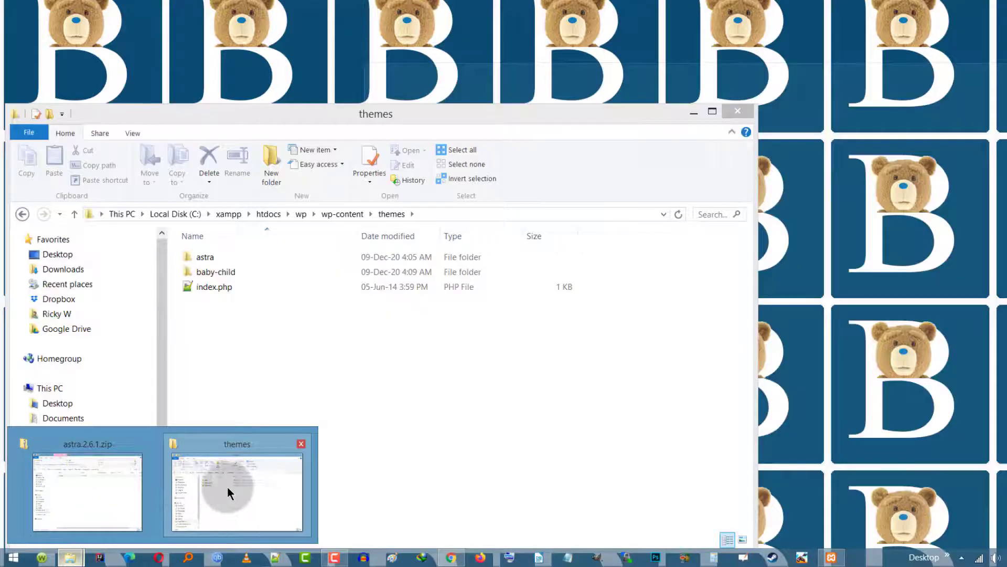
pyautogui.click(241, 487)
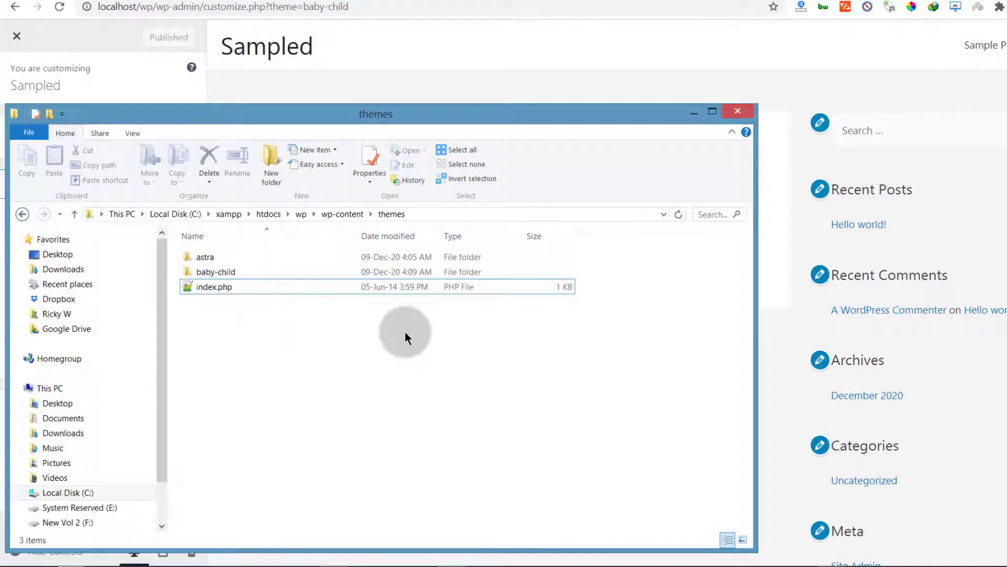
pyautogui.doubleClick(213, 272)
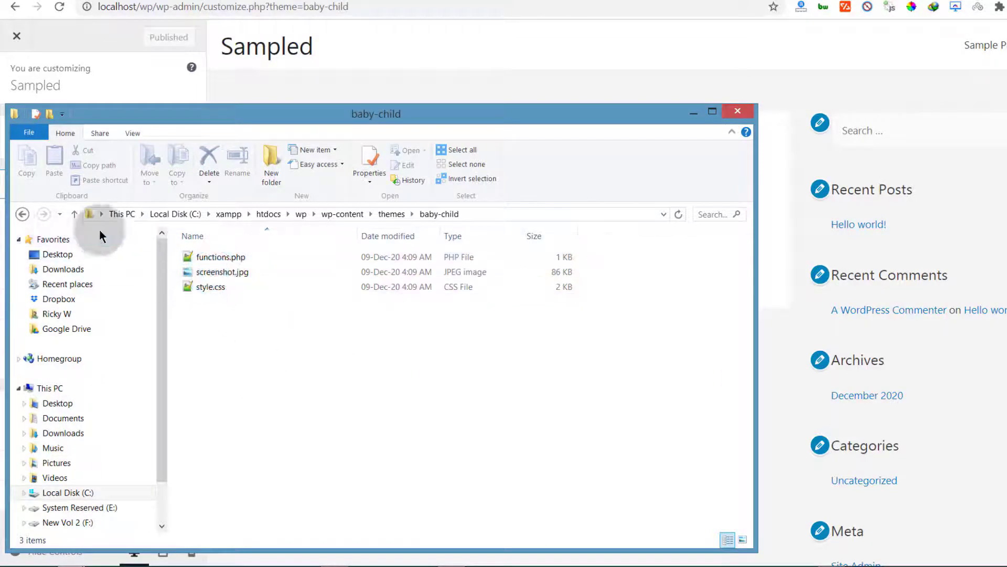
pyautogui.click(21, 214)
pyautogui.doubleClick(195, 257)
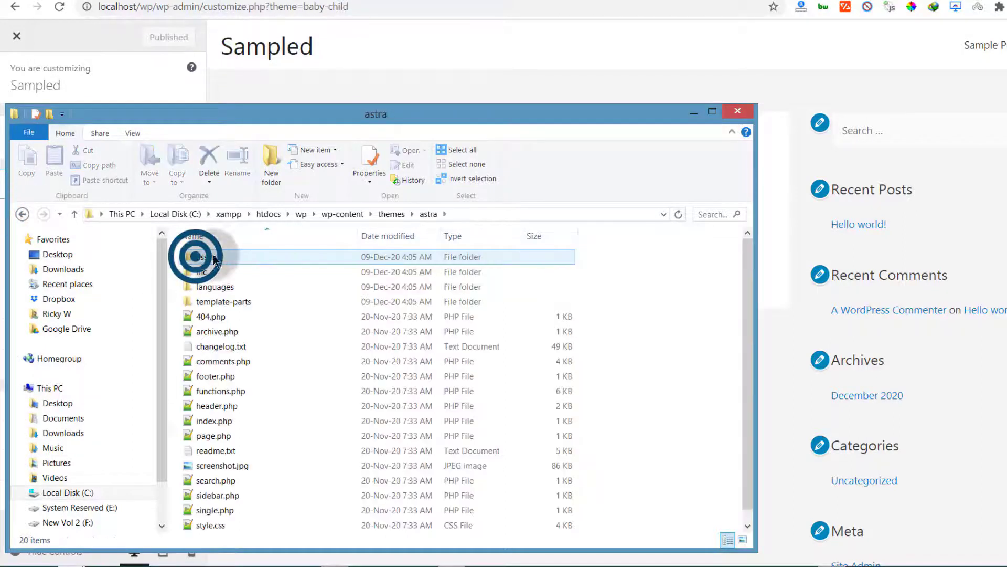
pyautogui.click(22, 214)
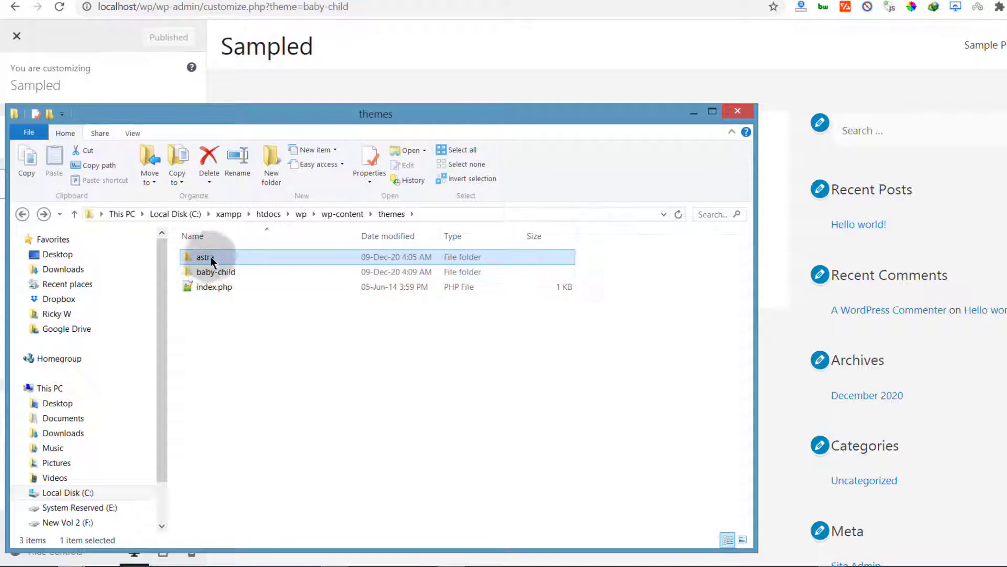
pyautogui.doubleClick(209, 273)
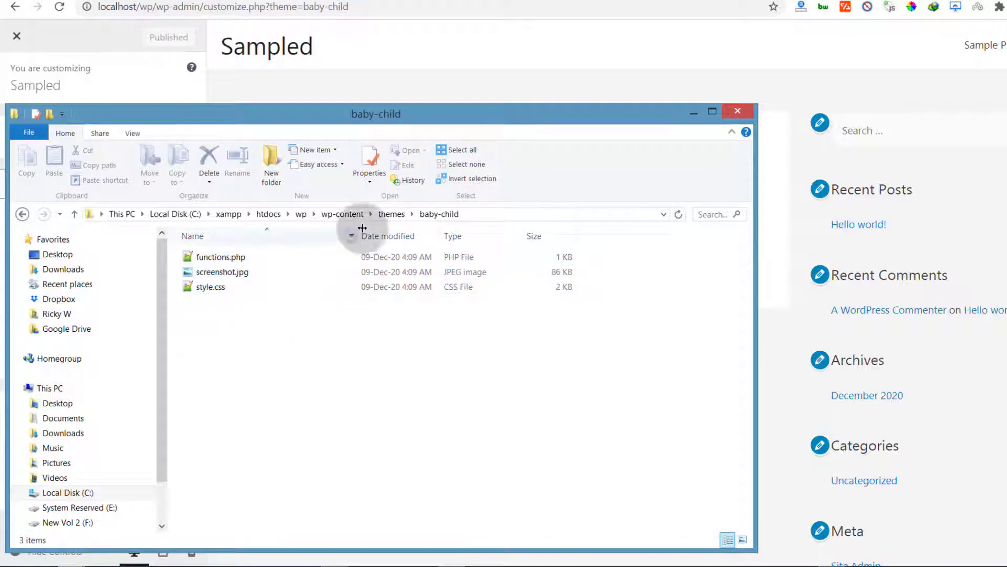
# Step: Examine the astra theme's files and compare them with the baby-child folder in the themes directory
pyautogui.click(391, 214)
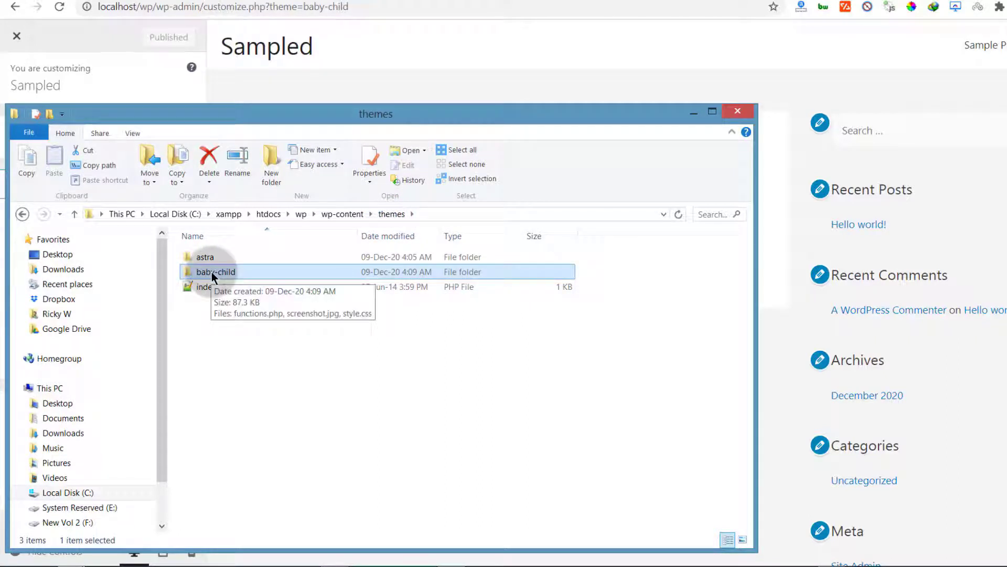
pyautogui.click(210, 259)
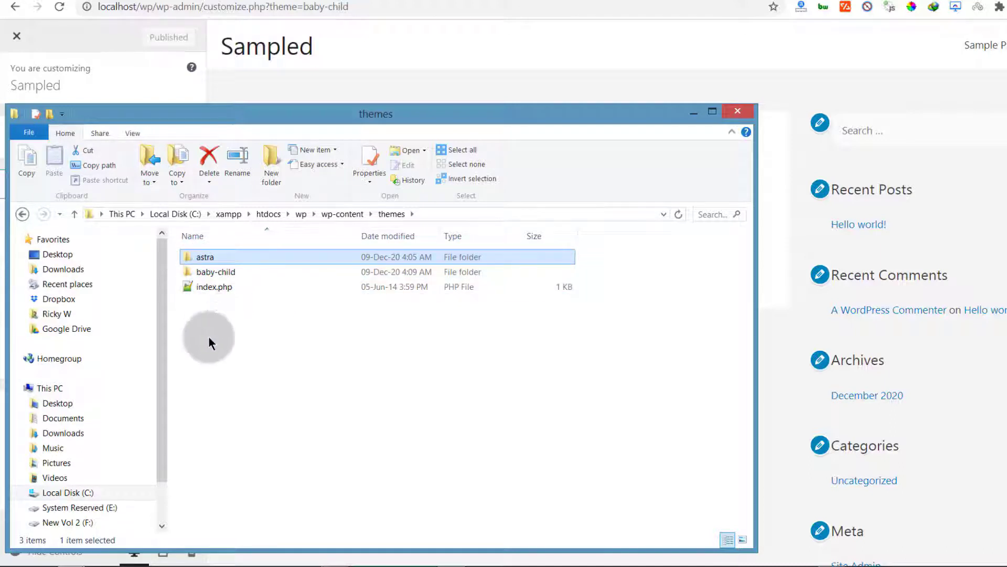
pyautogui.doubleClick(206, 271)
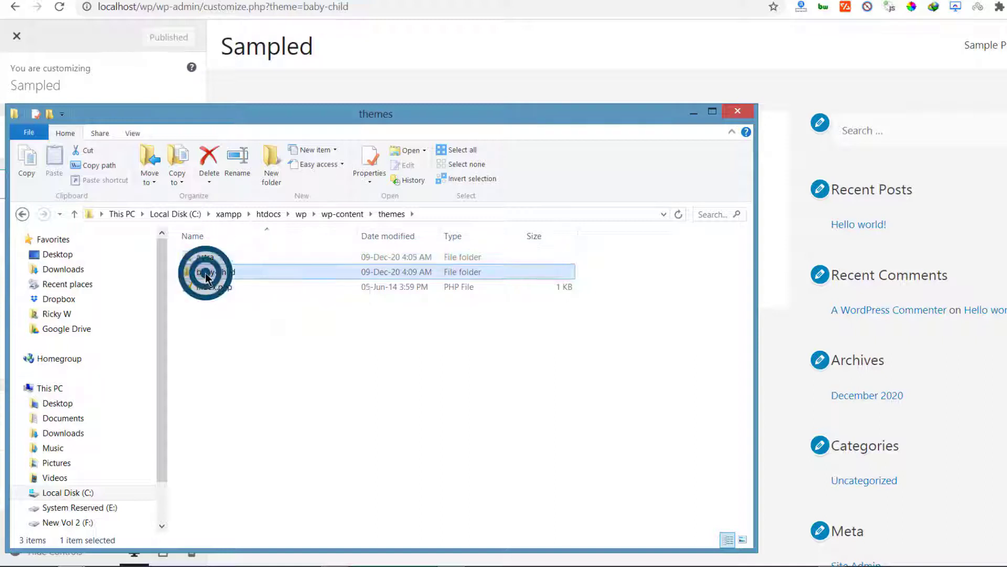
pyautogui.click(21, 214)
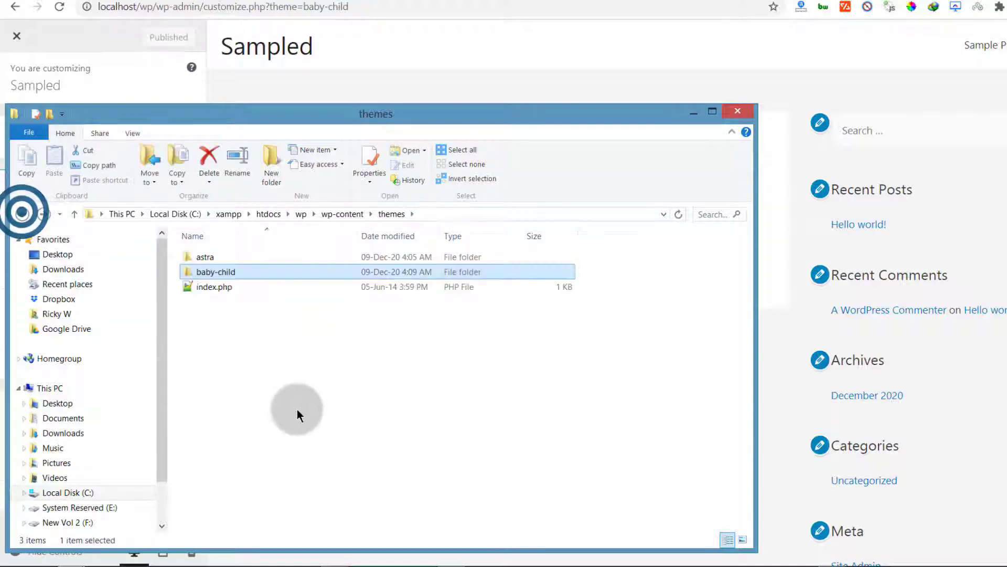
pyautogui.click(207, 257)
pyautogui.doubleClick(207, 257)
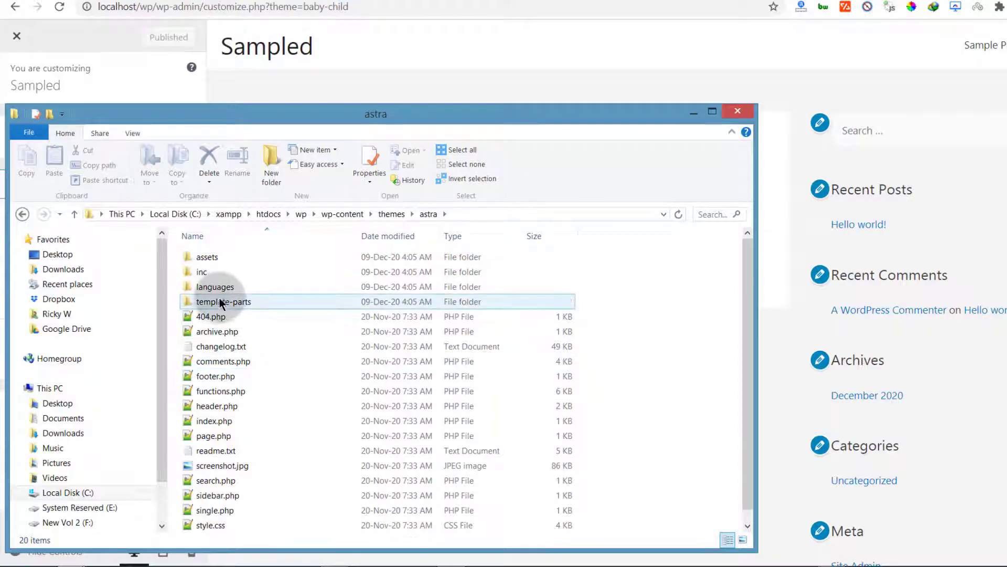
pyautogui.scroll(-1, 213, 331)
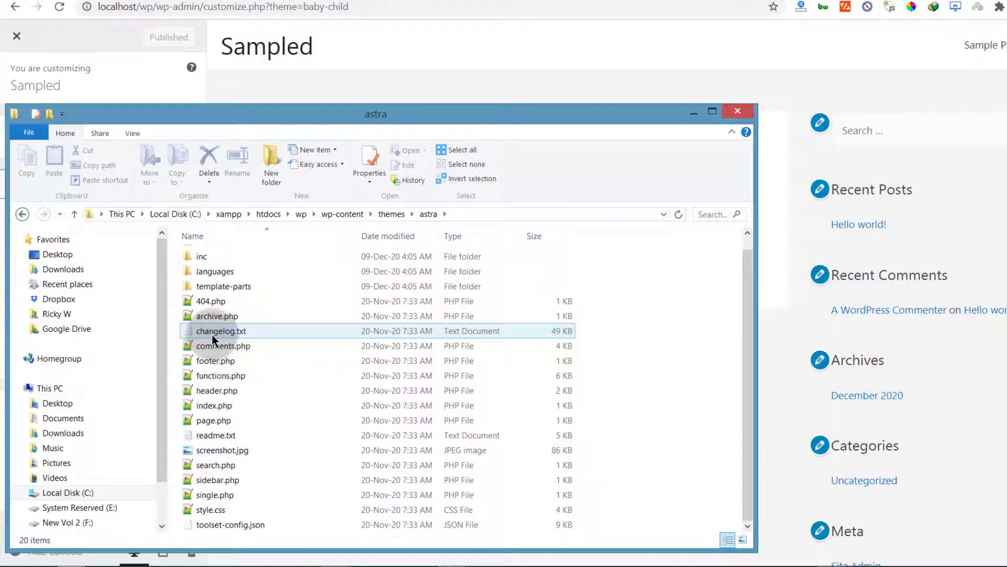
pyautogui.click(232, 408)
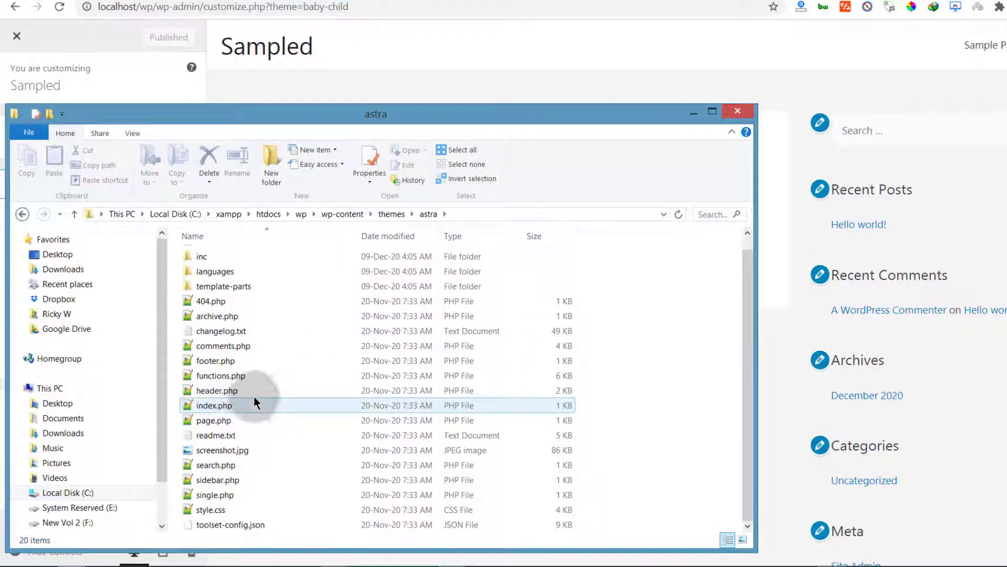
pyautogui.click(246, 490)
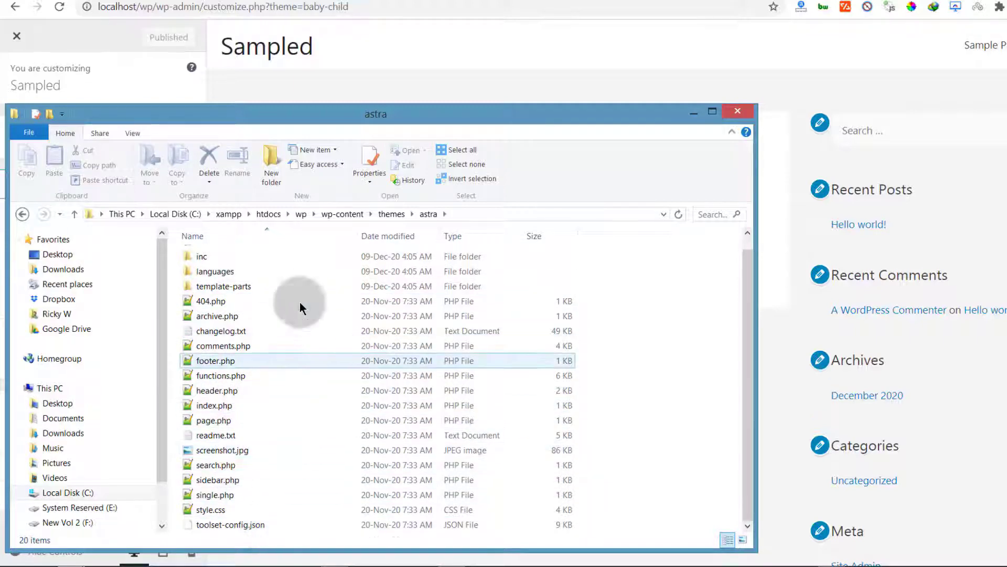
pyautogui.click(240, 408)
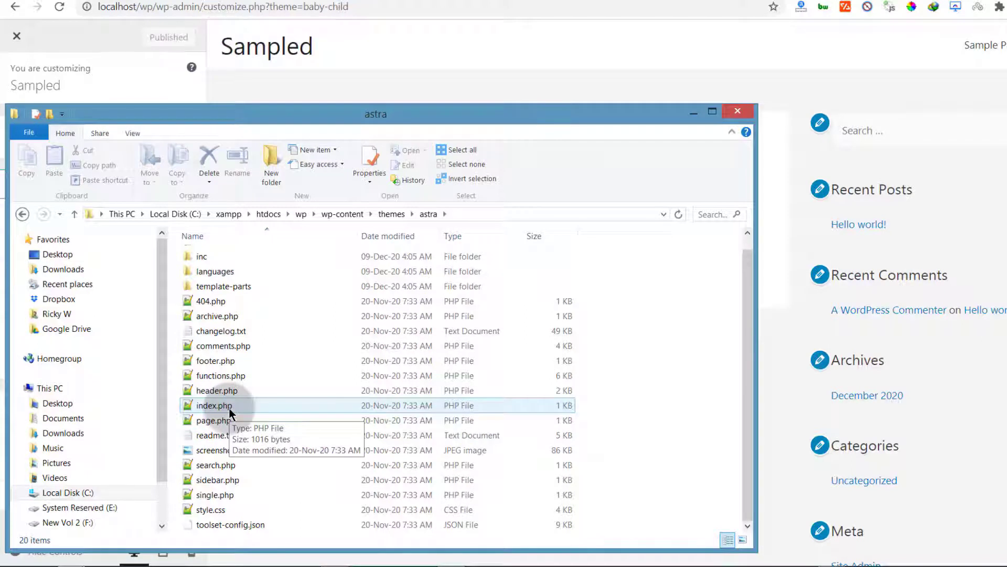
pyautogui.click(397, 215)
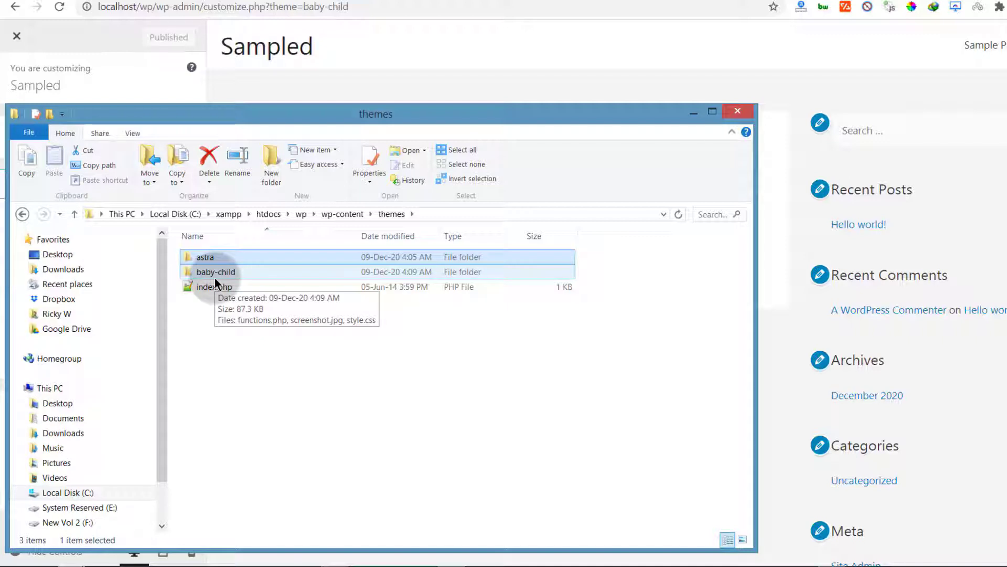
pyautogui.click(213, 354)
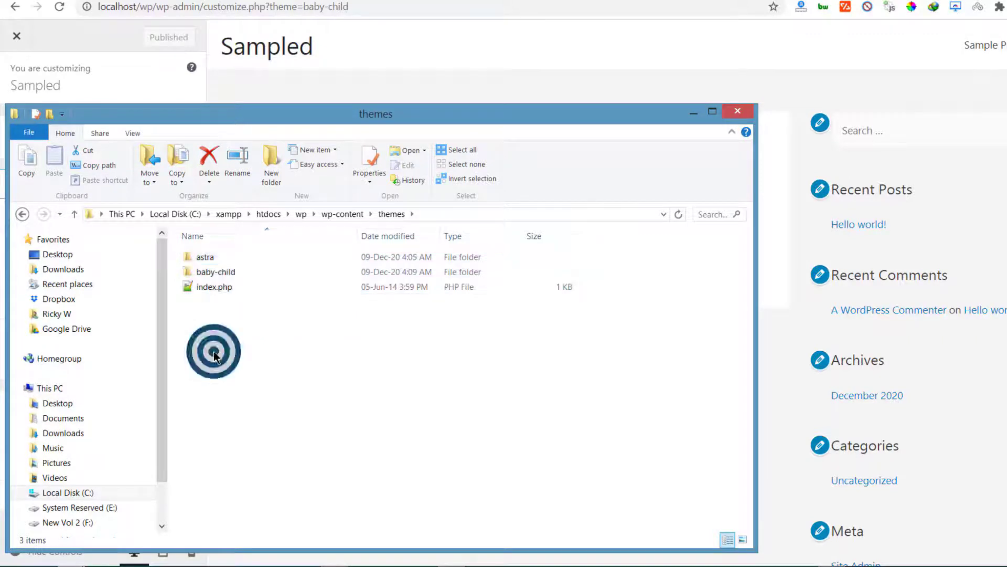
pyautogui.click(214, 289)
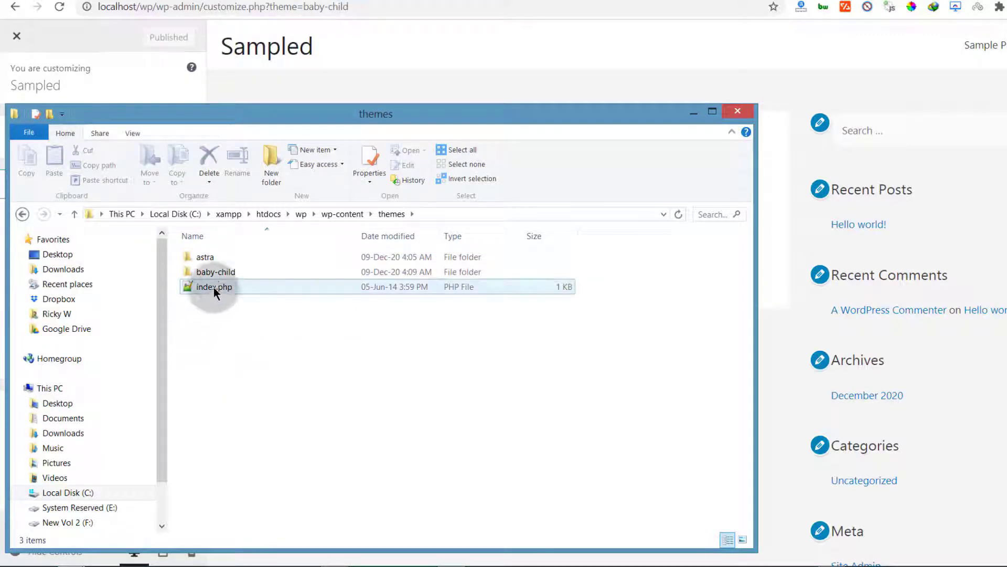
pyautogui.click(211, 272)
pyautogui.click(204, 283)
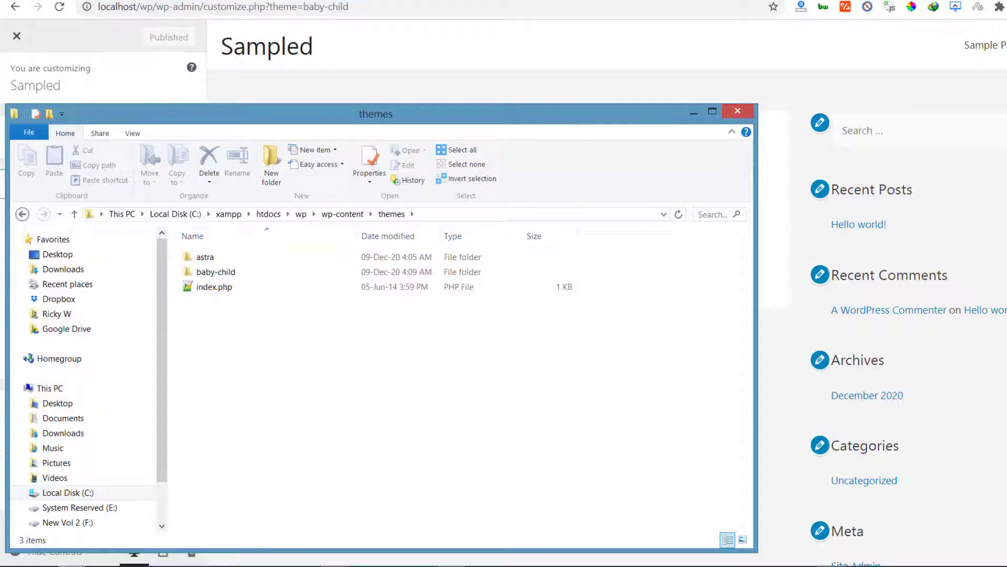
# Step: Close the Customizer, go to the installed plugins list, and deactivate the Child Theme Configurator plugin
pyautogui.click(121, 80)
pyautogui.click(23, 38)
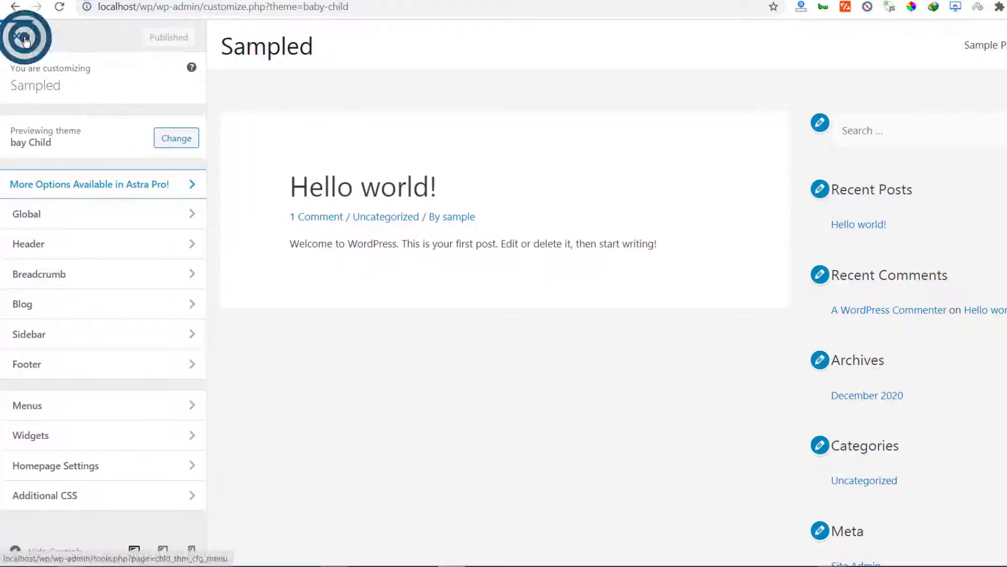
pyautogui.scroll(-3, 104, 292)
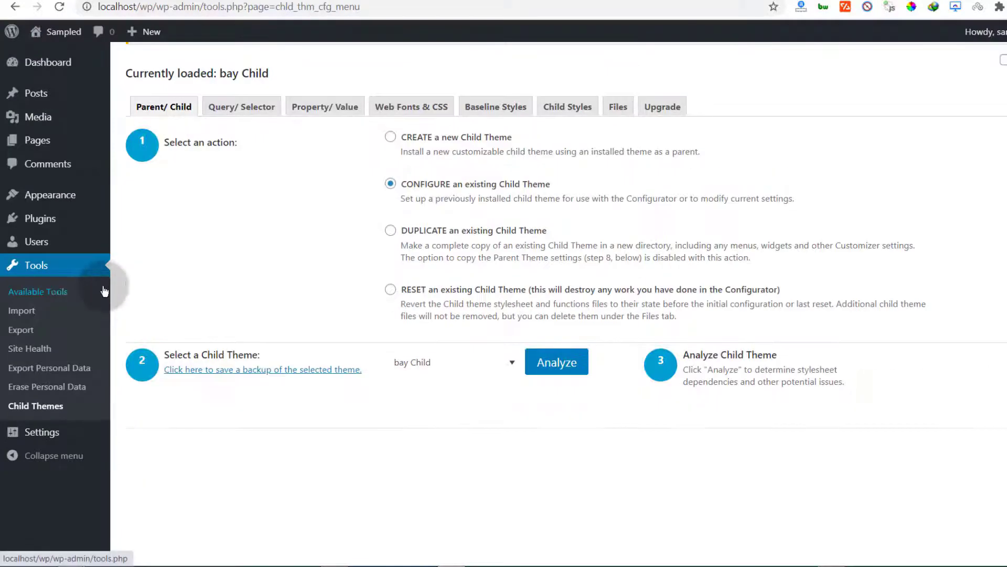
pyautogui.click(46, 224)
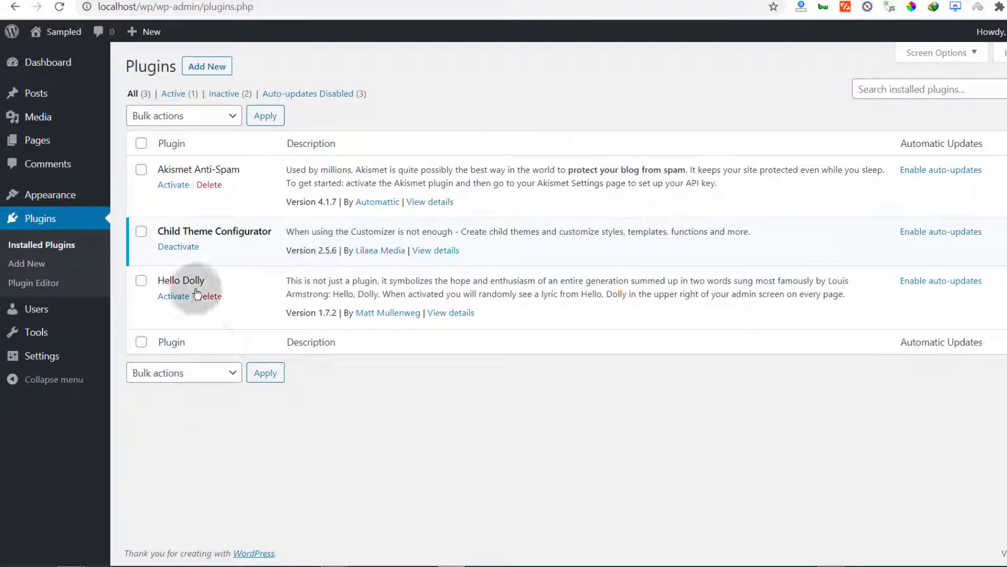
pyautogui.click(179, 248)
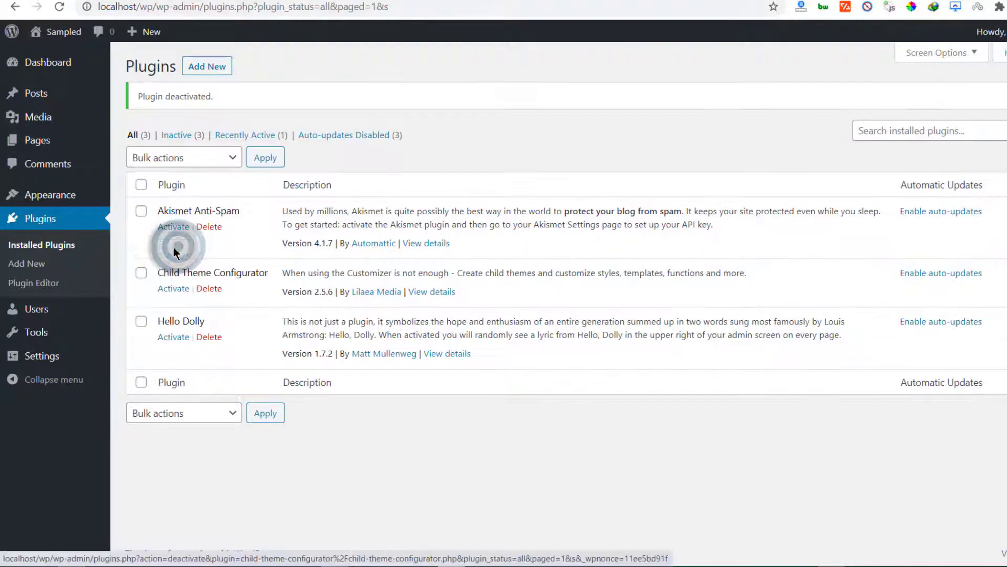
# Step: Delete the Child Theme Configurator and Hello Dolly plugins together with a bulk Delete action
pyautogui.click(210, 289)
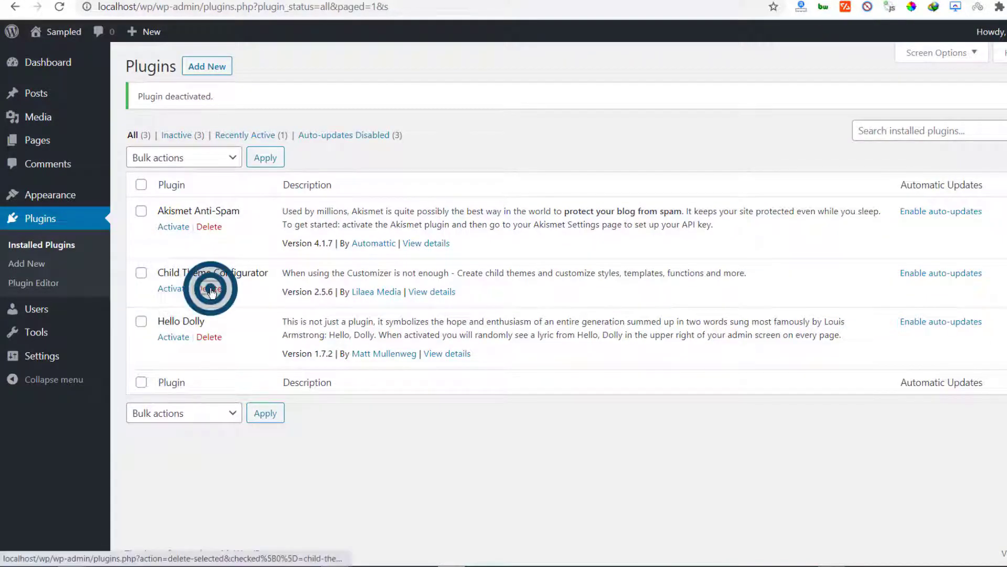
pyautogui.click(645, 97)
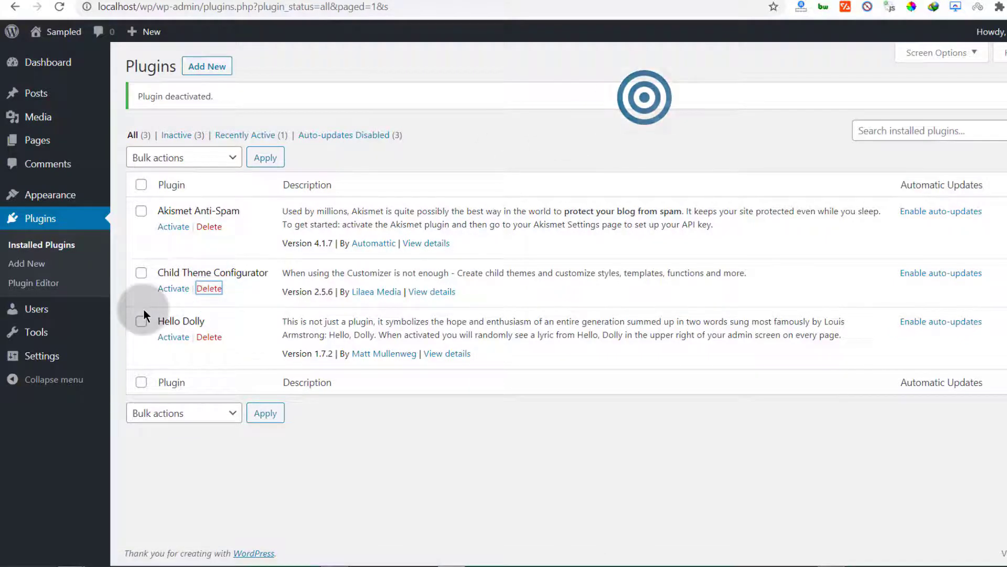
pyautogui.click(140, 273)
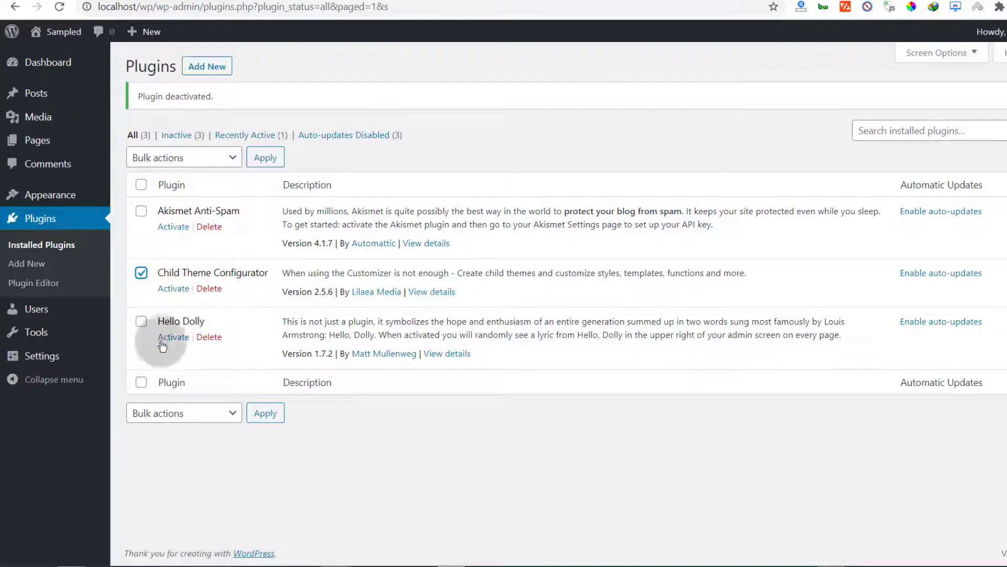
pyautogui.click(141, 321)
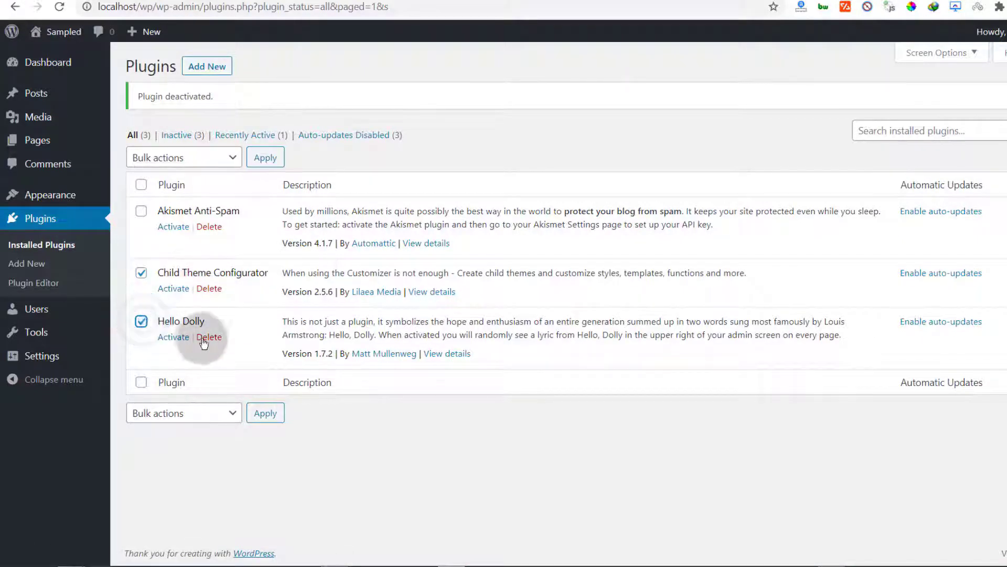
pyautogui.click(232, 157)
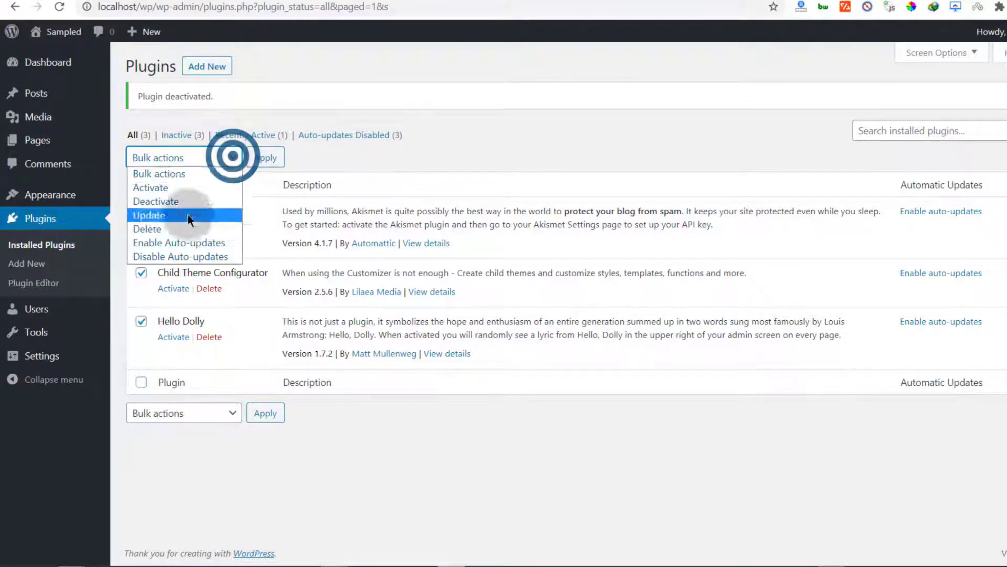
pyautogui.click(149, 229)
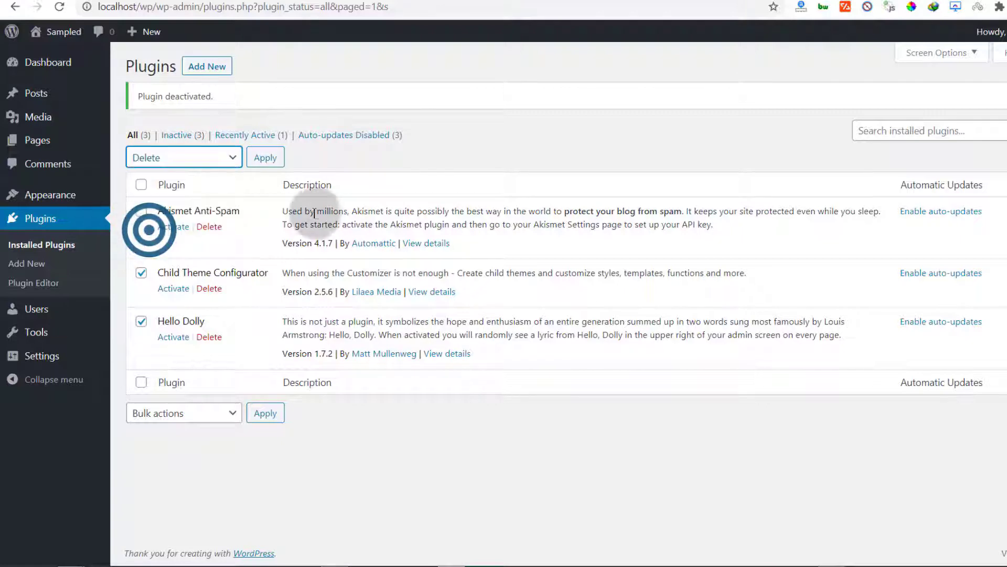
pyautogui.click(265, 157)
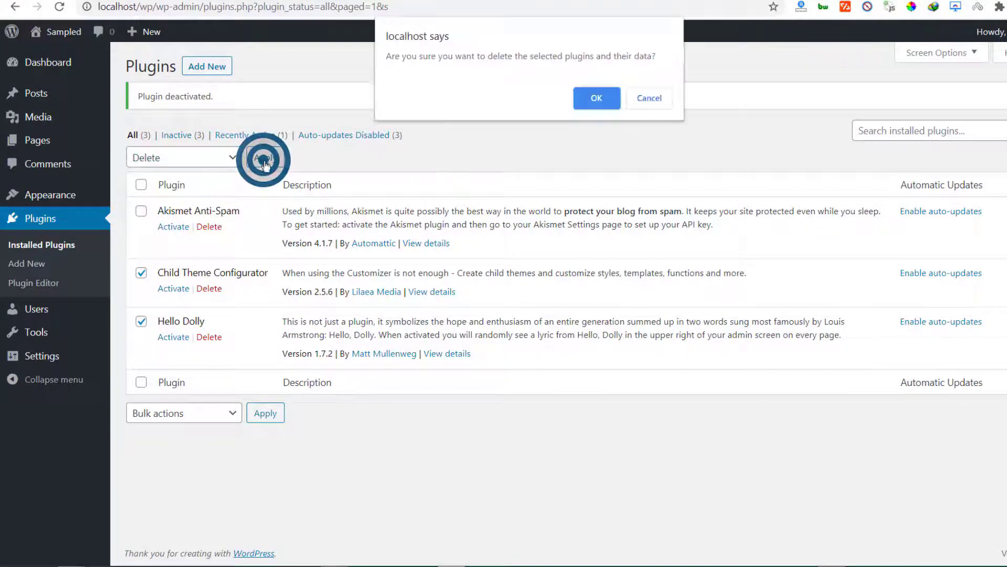
pyautogui.click(601, 96)
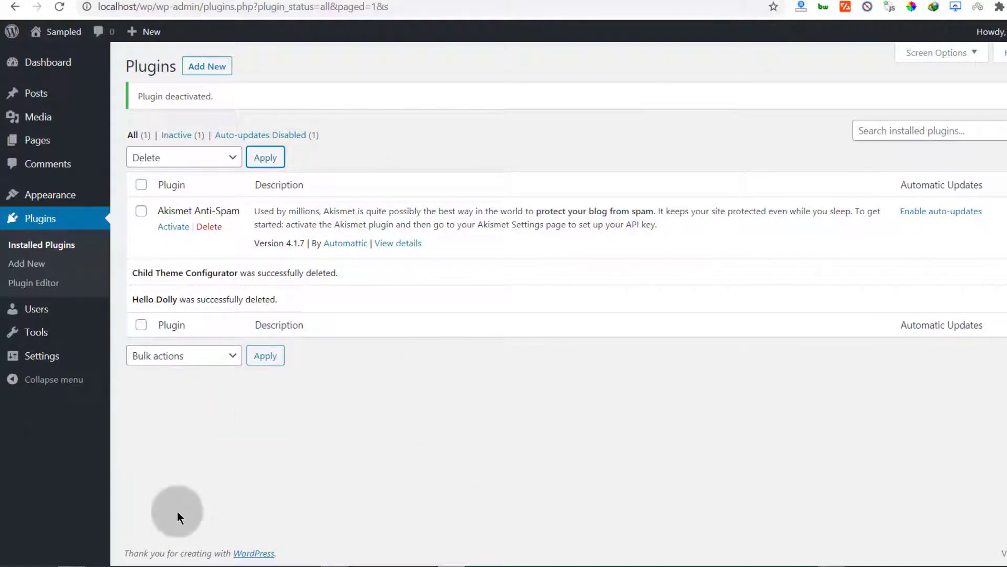
# Step: Open the site's front end and go to the Hello world! post's comments
pyautogui.moveTo(202, 559)
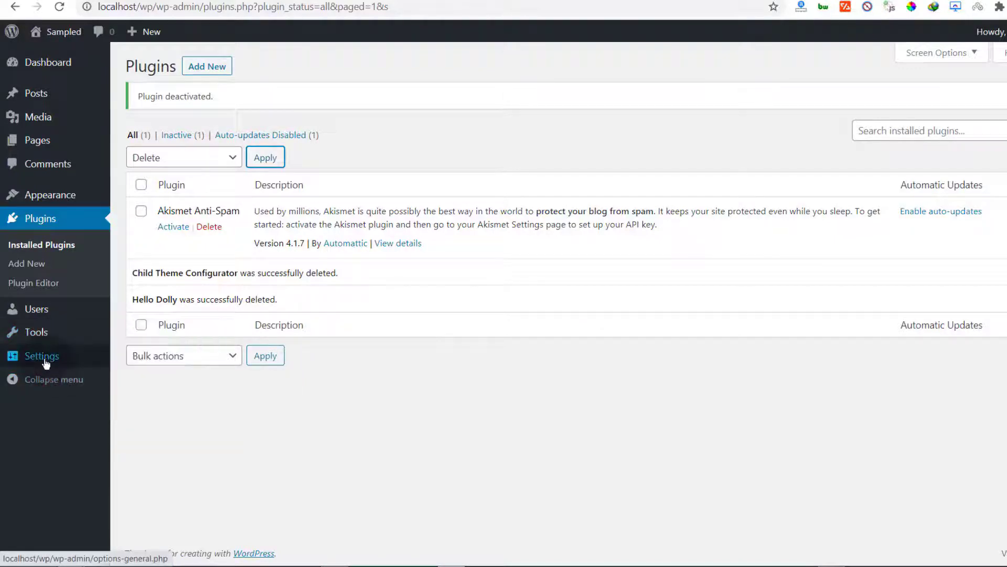
pyautogui.moveTo(87, 363)
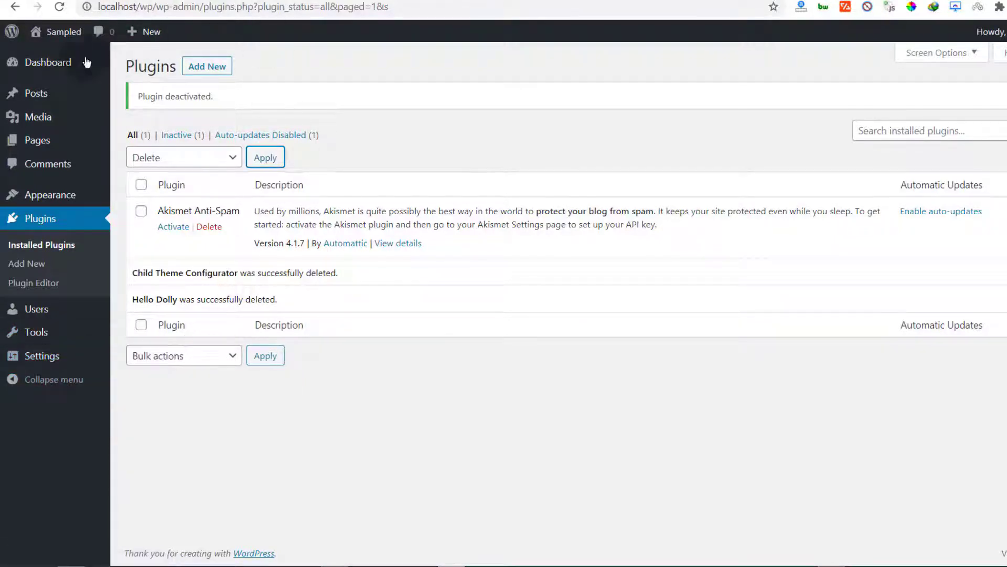
pyautogui.click(57, 32)
pyautogui.rightClick(58, 32)
pyautogui.click(92, 40)
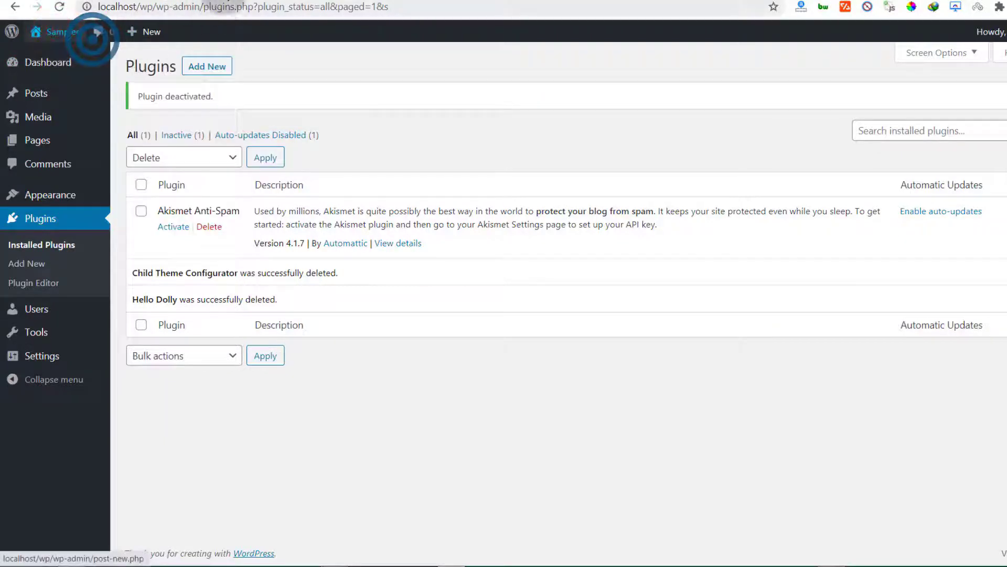
pyautogui.click(224, 0)
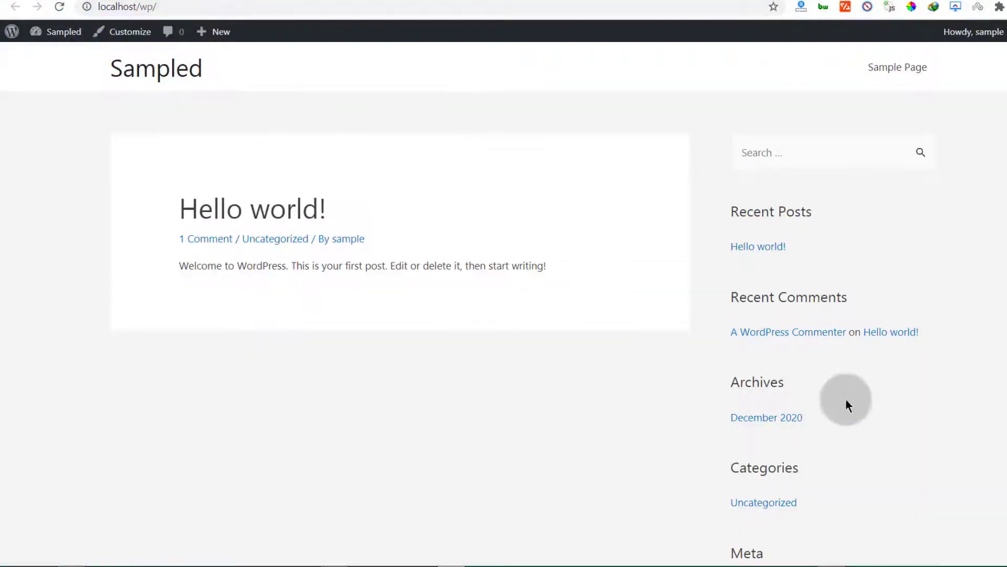
pyautogui.click(208, 238)
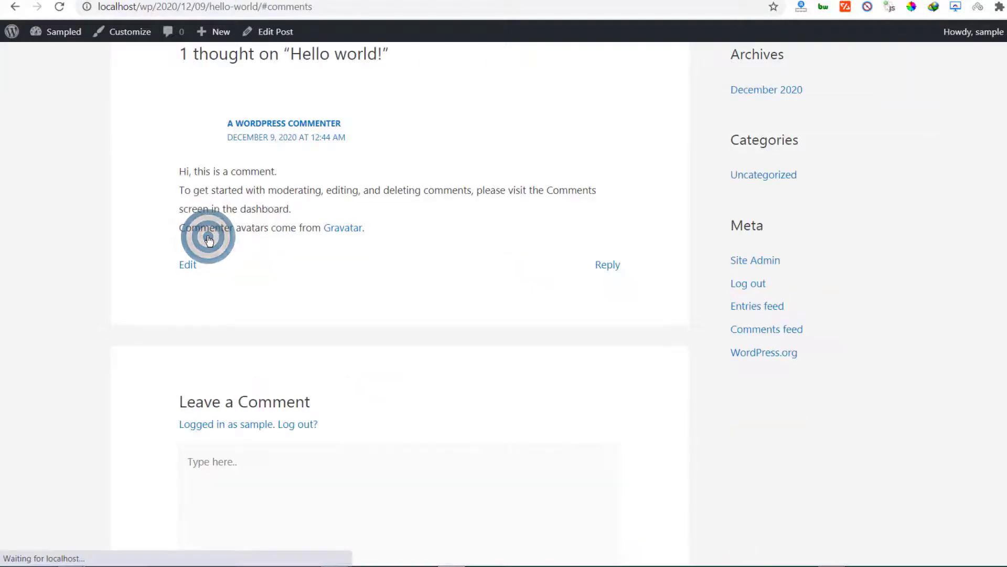
# Step: Examine the date and post-name parts of the post's URL in the address bar
pyautogui.scroll(5, 252, 115)
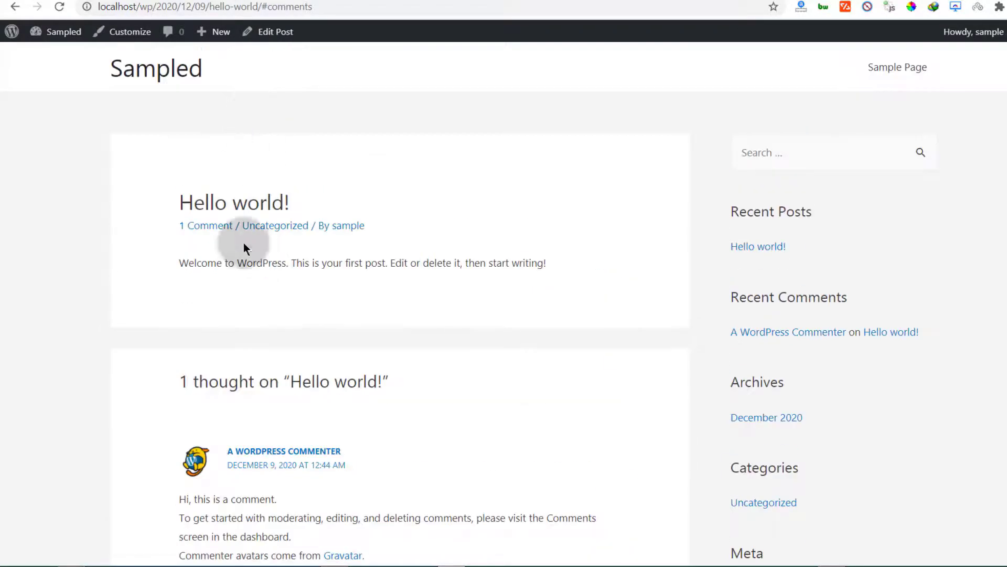
pyautogui.moveTo(137, 7); pyautogui.dragTo(317, 6)
pyautogui.click(231, 7)
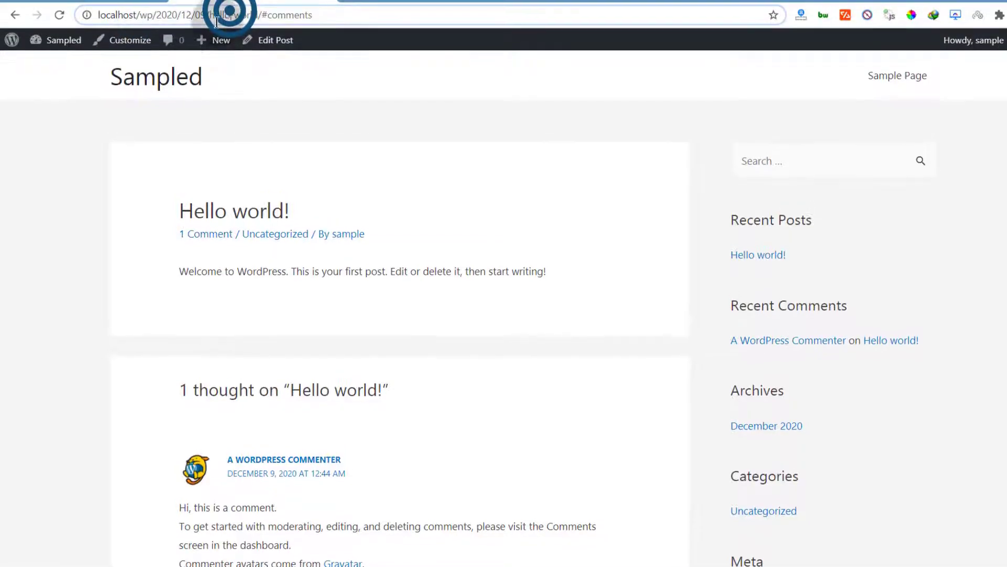
pyautogui.moveTo(139, 19); pyautogui.dragTo(271, 42)
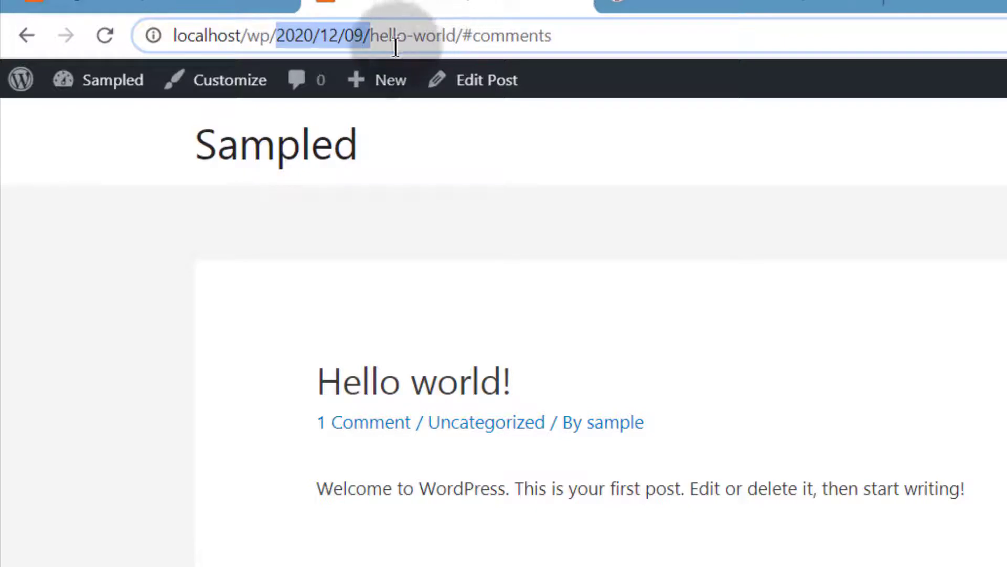
pyautogui.click(370, 33)
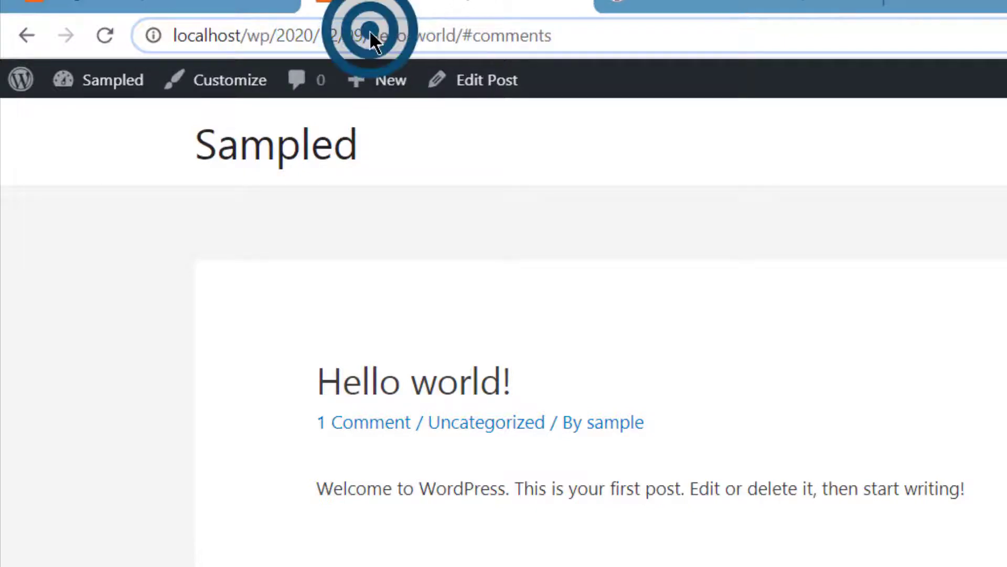
pyautogui.moveTo(370, 33); pyautogui.dragTo(458, 32)
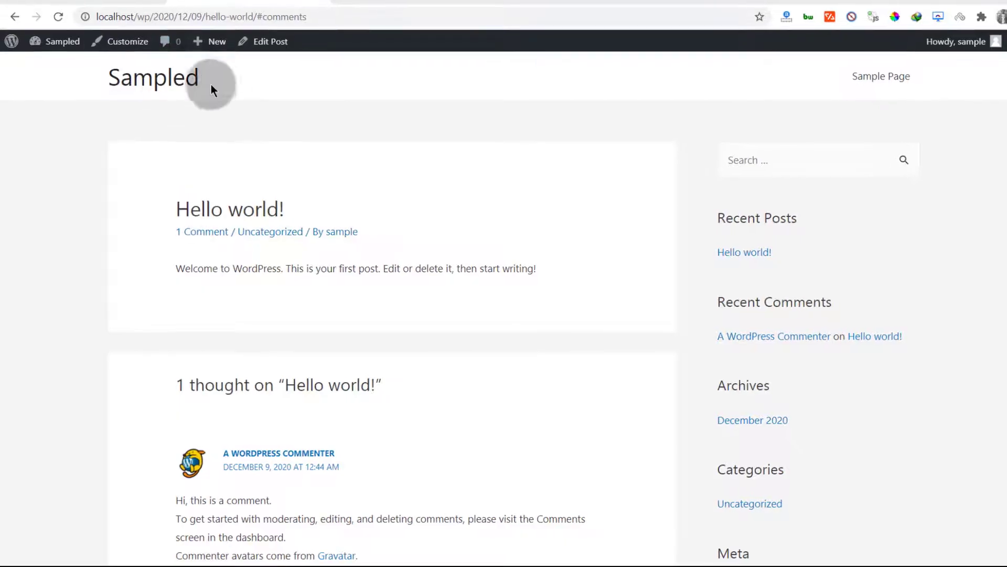
pyautogui.click(137, 16)
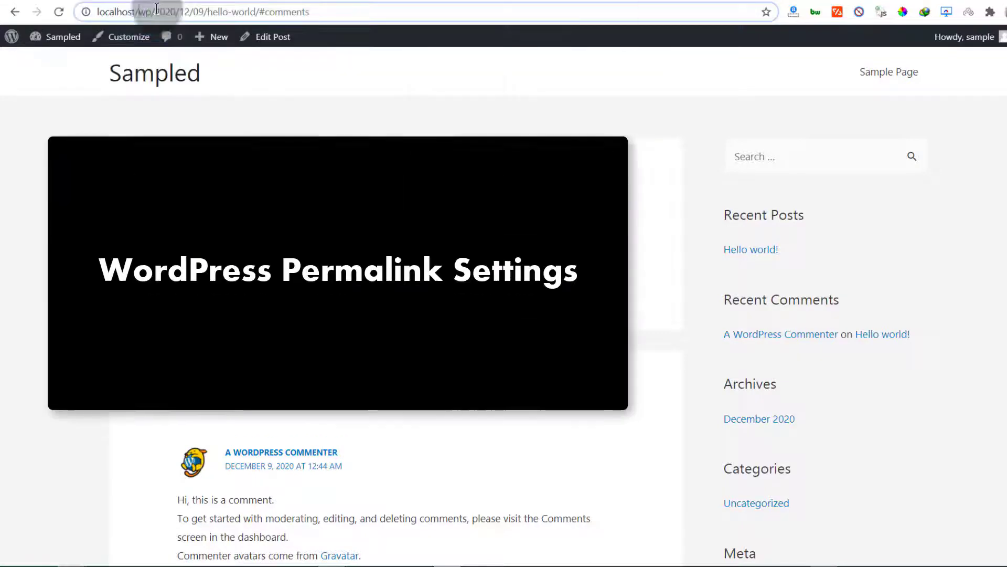
pyautogui.moveTo(155, 11); pyautogui.dragTo(256, 11)
pyautogui.click(208, 11)
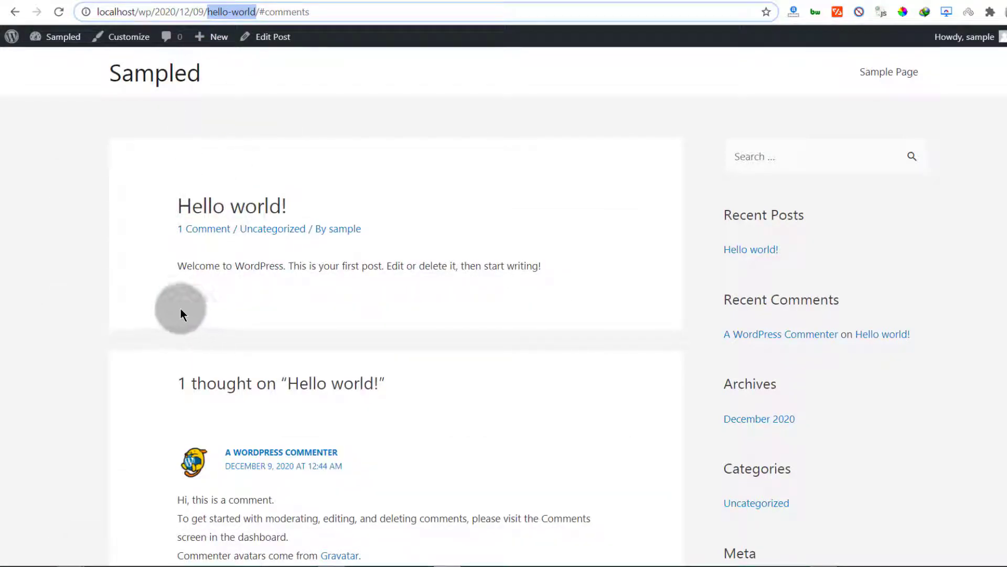
pyautogui.click(209, 12)
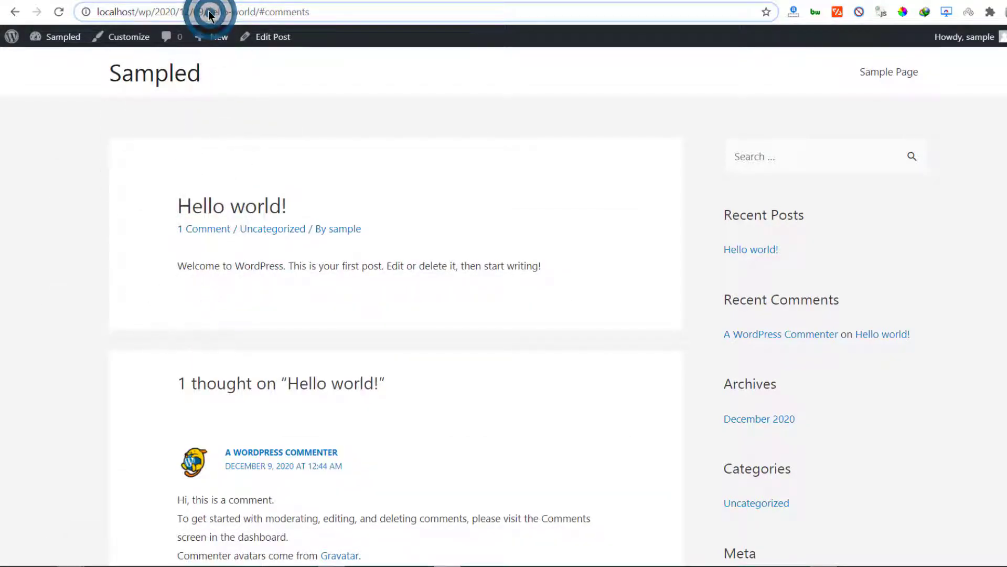
pyautogui.moveTo(226, 11); pyautogui.dragTo(255, 8)
pyautogui.click(204, 280)
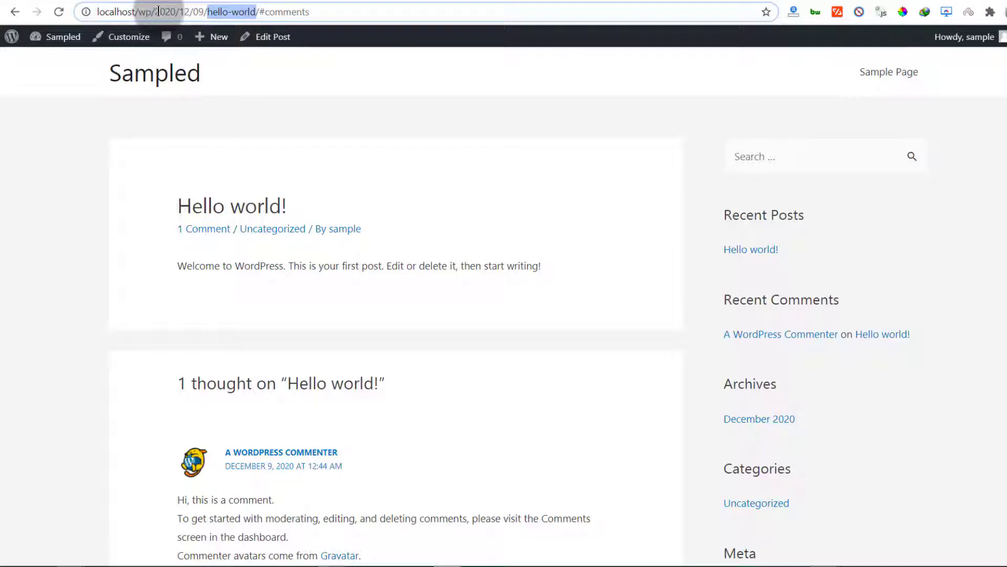
pyautogui.moveTo(158, 11); pyautogui.dragTo(204, 10)
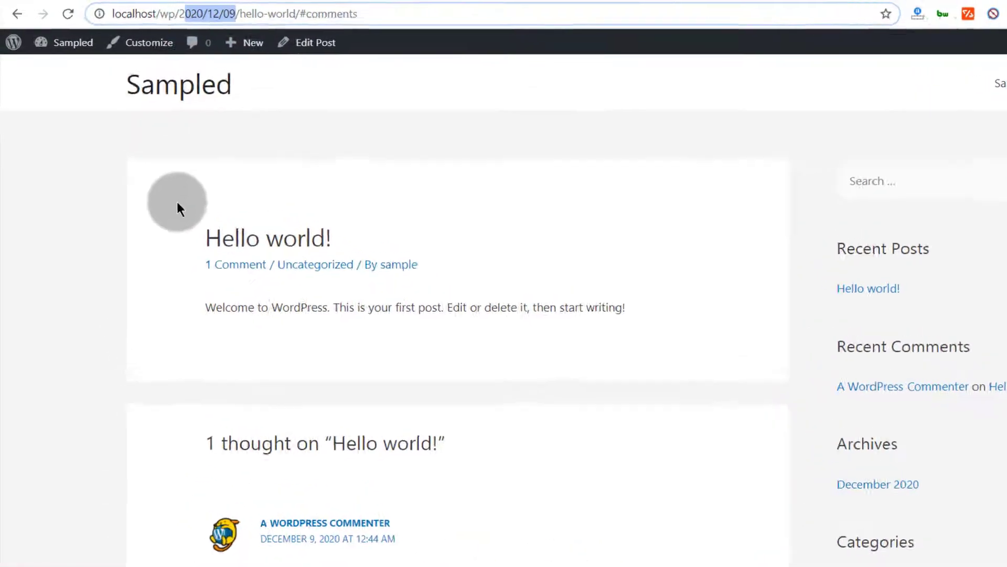
pyautogui.click(127, 162)
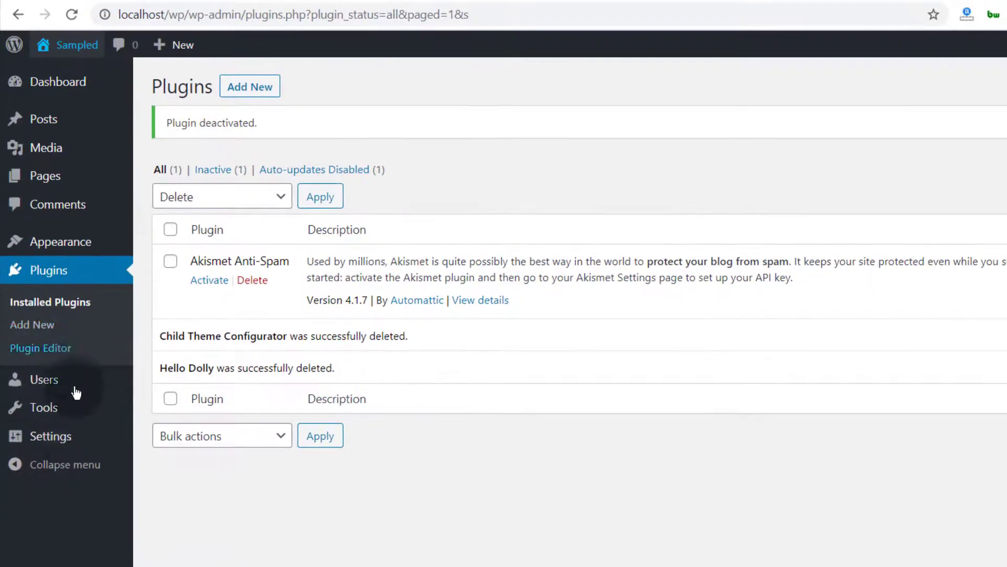
# Step: Set the permalink structure to Post name and save the changes
pyautogui.moveTo(59, 444)
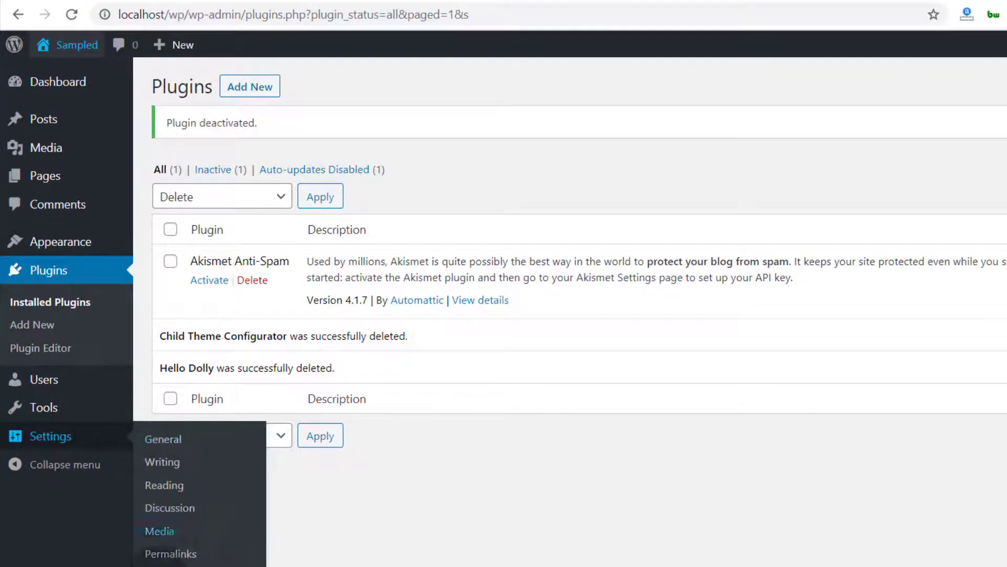
pyautogui.click(169, 554)
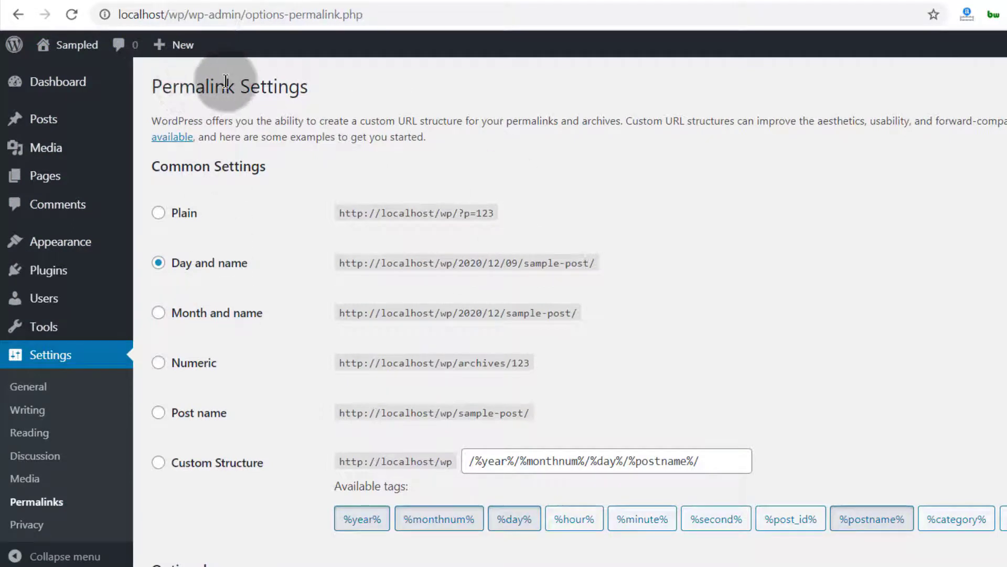
pyautogui.click(166, 418)
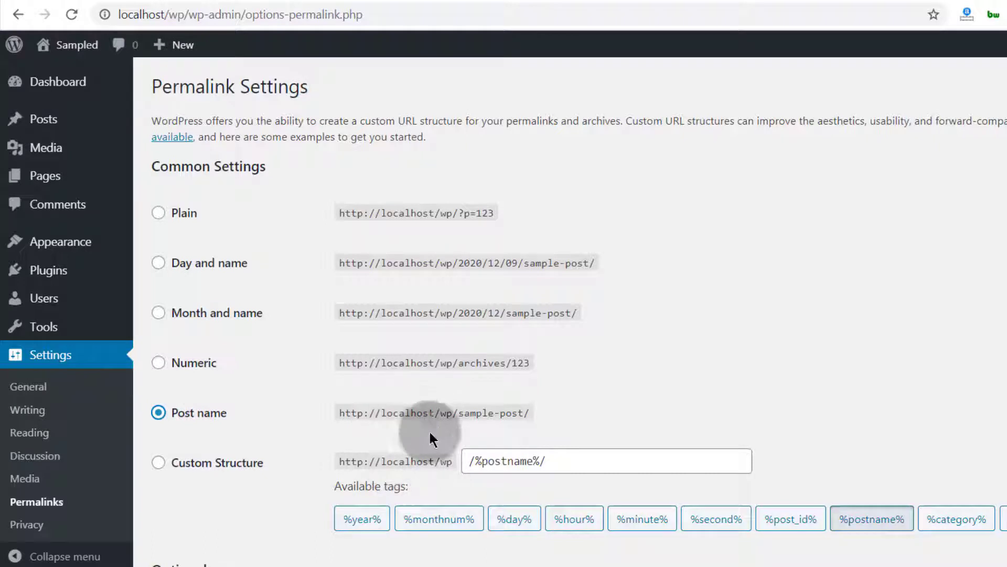
pyautogui.tripleClick(464, 462)
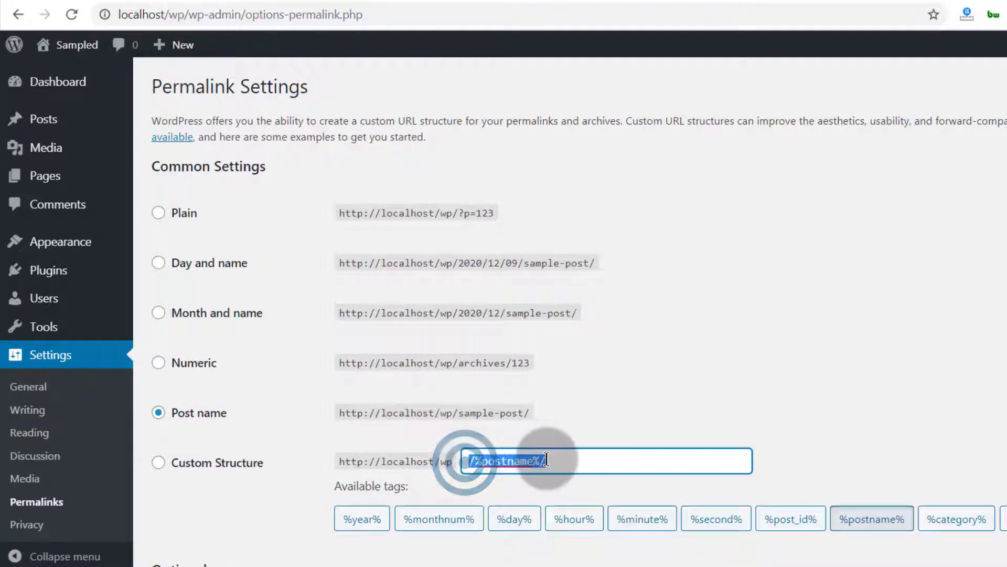
pyautogui.click(506, 469)
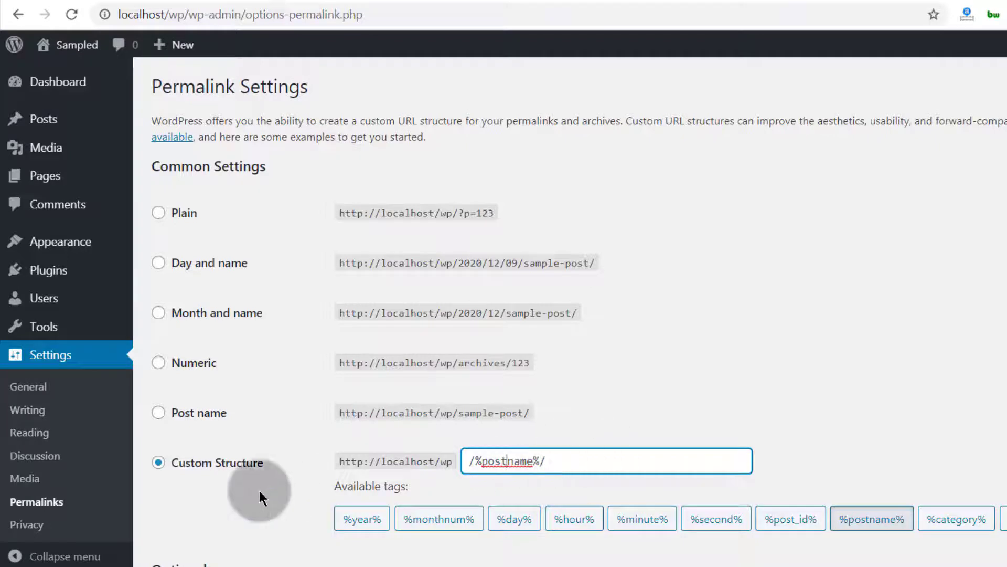
pyautogui.click(196, 412)
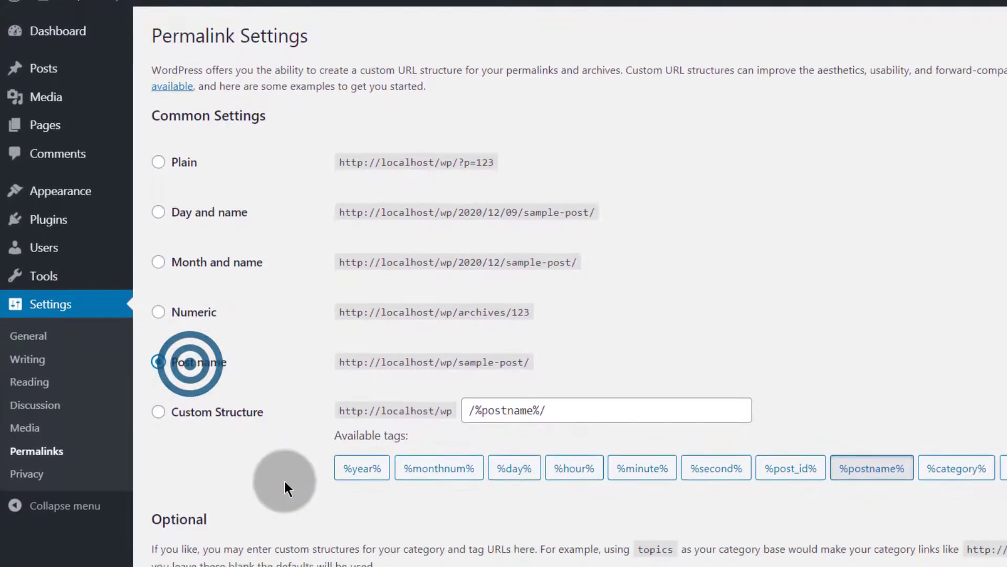
pyautogui.scroll(-3, 284, 480)
pyautogui.click(208, 536)
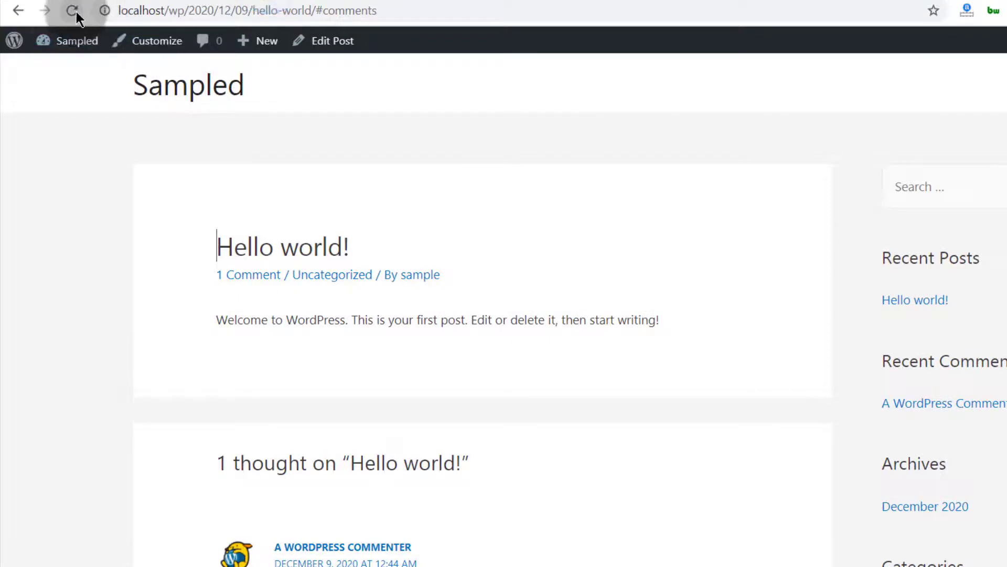
# Step: Reload the old dated post address, return to the site home page, and open the Hello world! post's comments
pyautogui.click(73, 11)
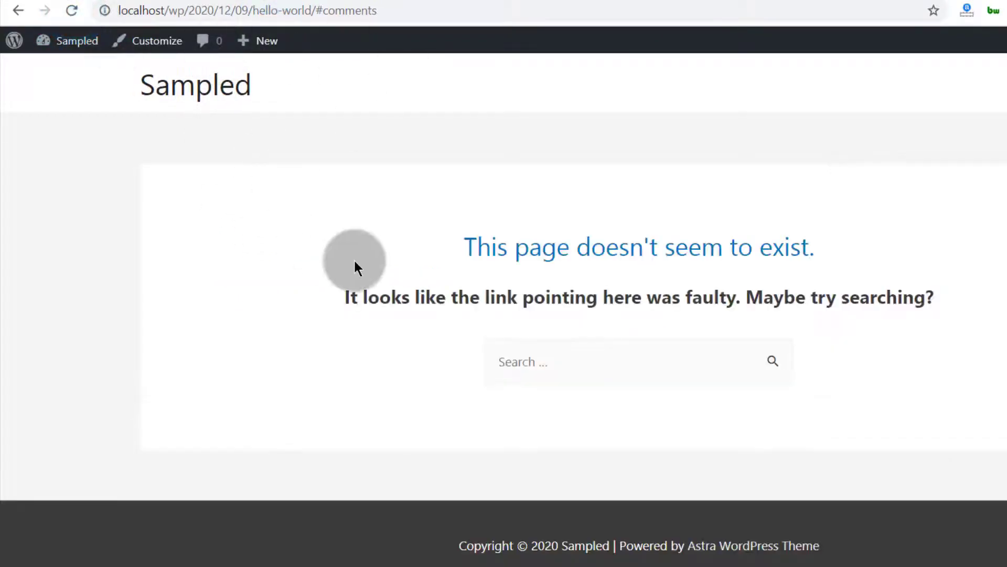
pyautogui.click(195, 85)
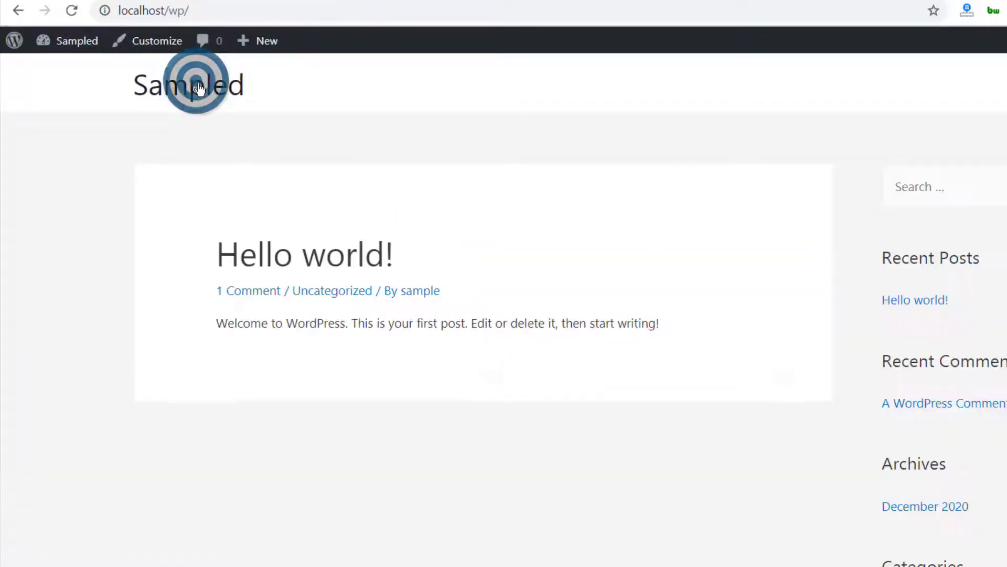
pyautogui.click(257, 292)
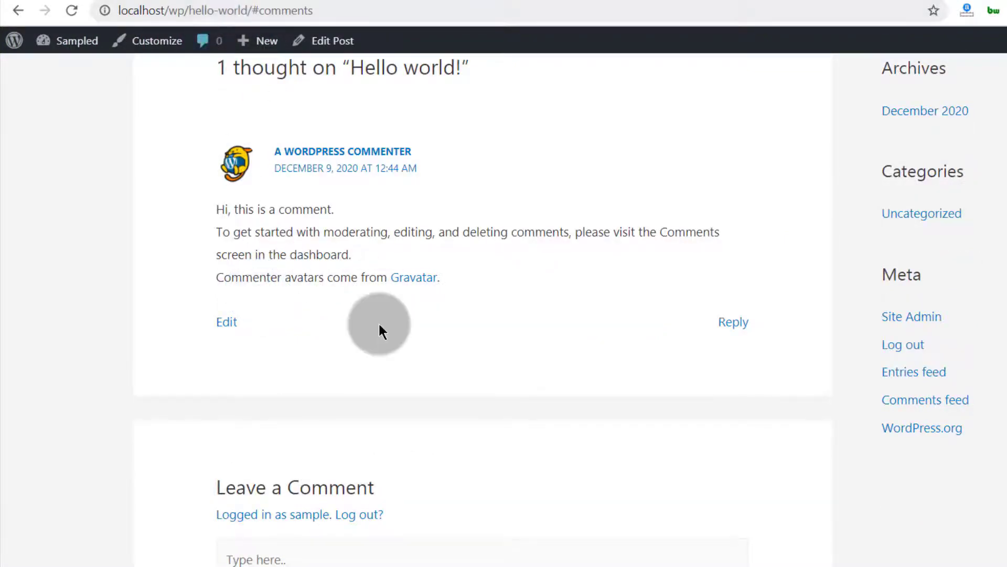
# Step: Load the post's address without the #comments anchor and examine the post-name part of the new URL
pyautogui.scroll(5, 370, 317)
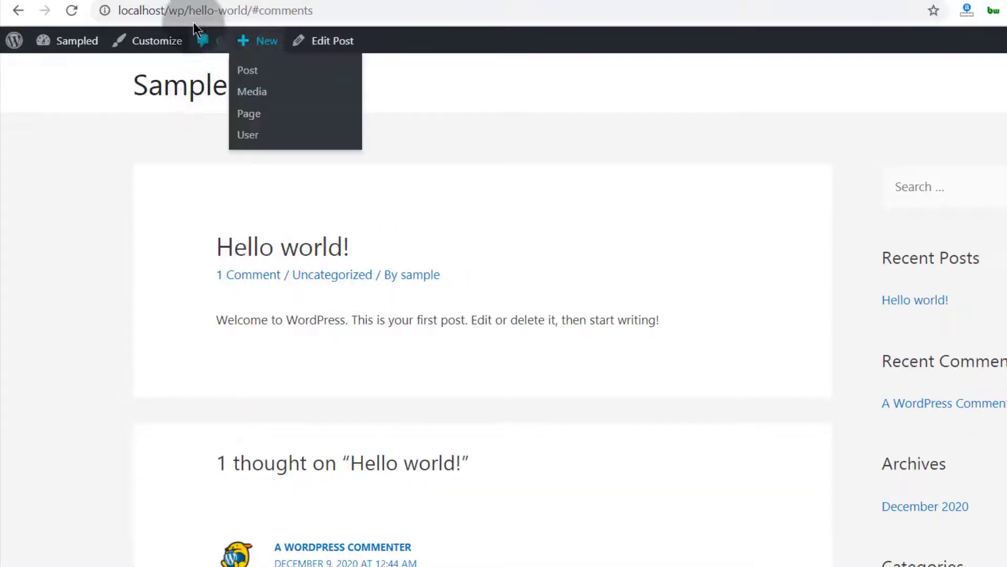
pyautogui.moveTo(252, 10); pyautogui.dragTo(382, 10)
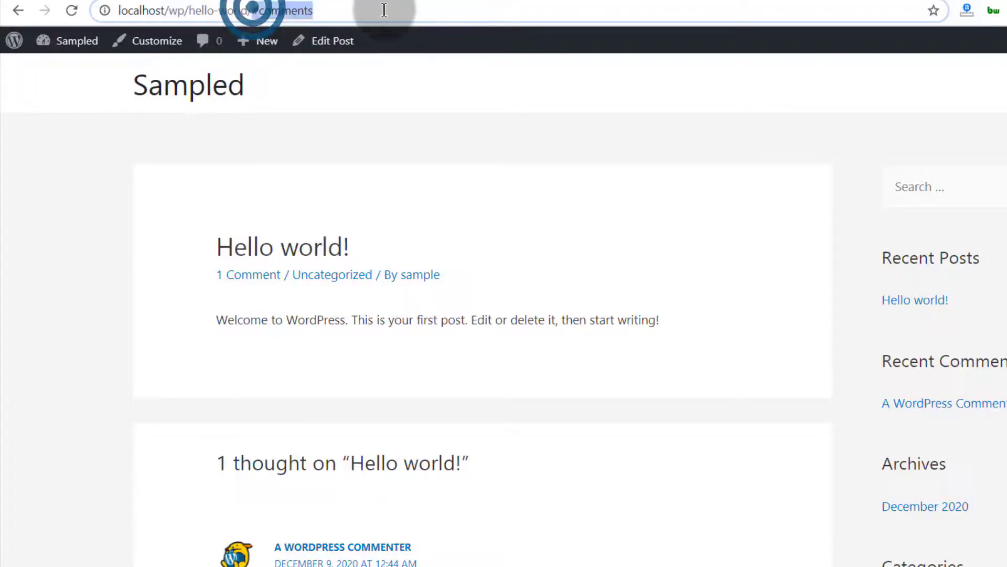
pyautogui.press('BackSpace')
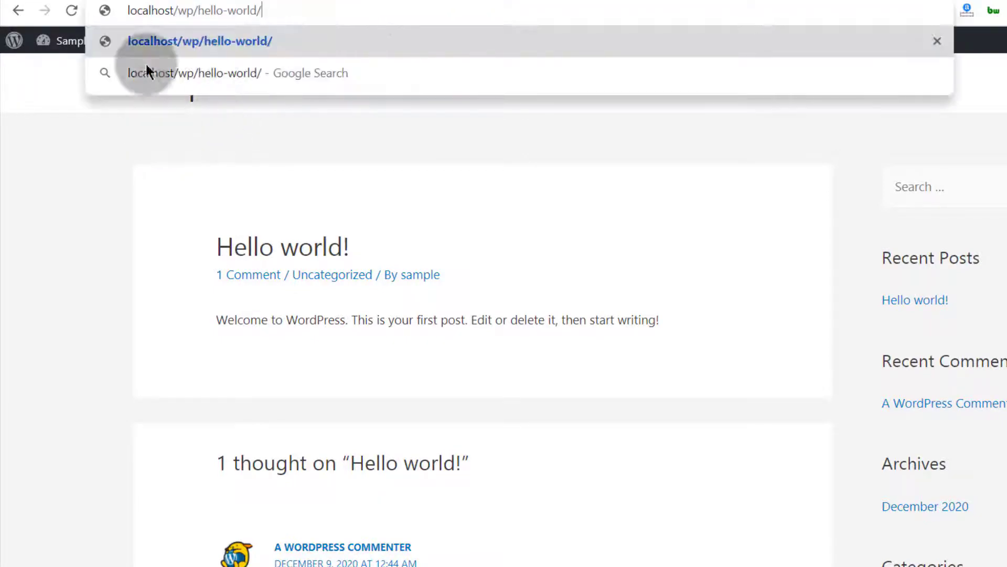
pyautogui.moveTo(128, 10); pyautogui.dragTo(198, 11)
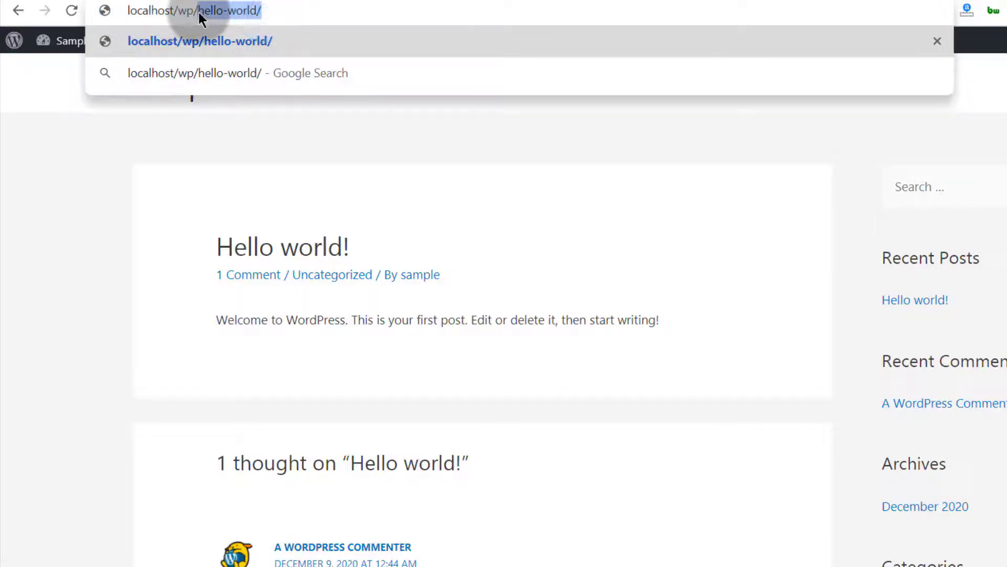
pyautogui.click(77, 231)
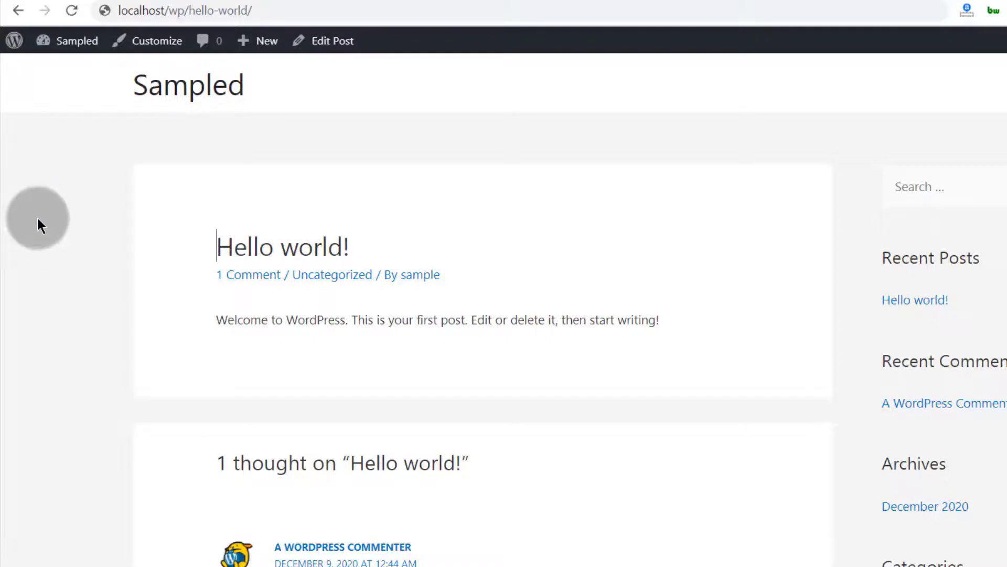
pyautogui.moveTo(253, 11); pyautogui.dragTo(185, 6)
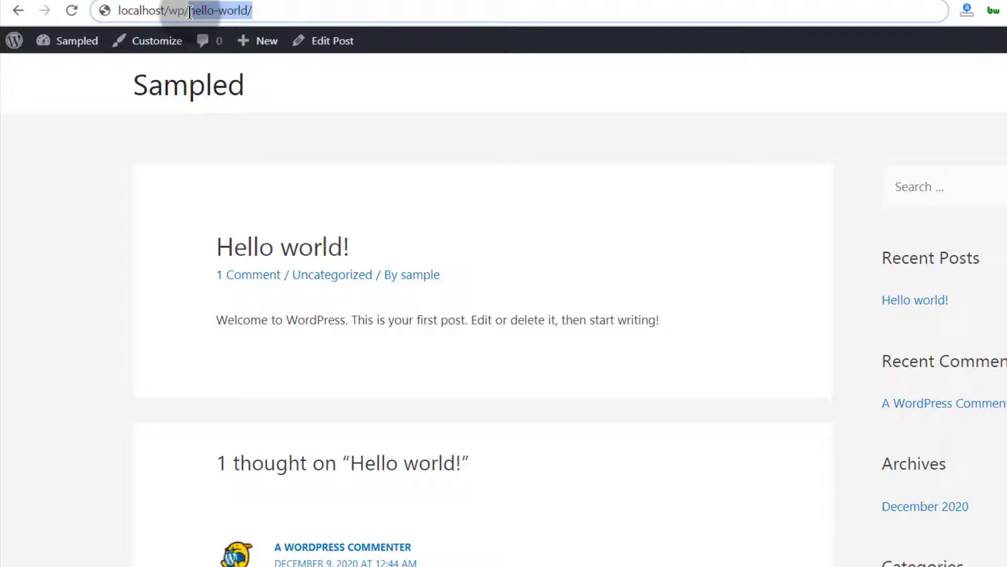
pyautogui.click(21, 256)
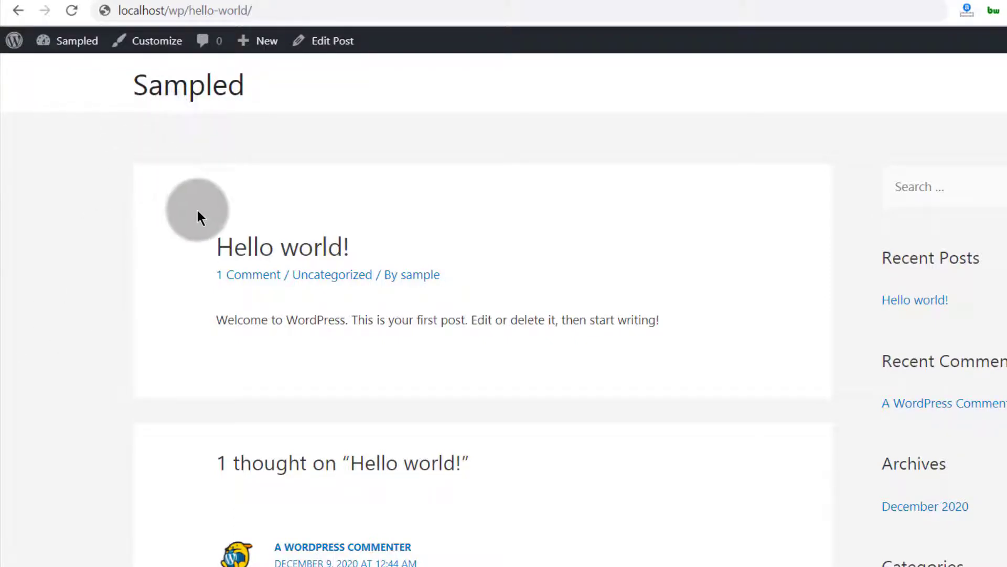
# Step: Scroll through the Hello world! post and go back to the site home page
pyautogui.scroll(-10, 198, 216)
pyautogui.scroll(4, 197, 218)
pyautogui.scroll(6, 200, 208)
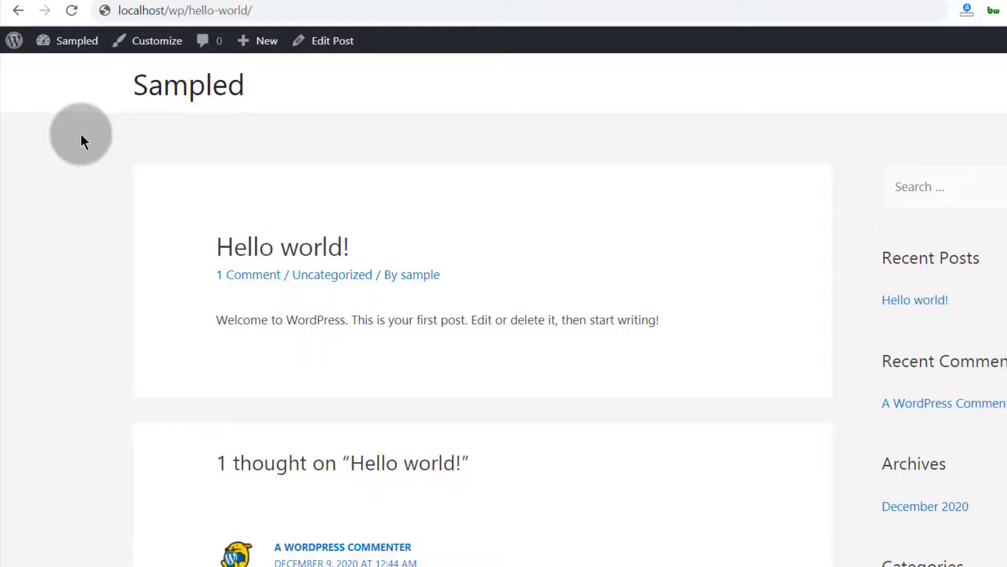
pyautogui.scroll(-13, 80, 140)
pyautogui.scroll(2, 83, 150)
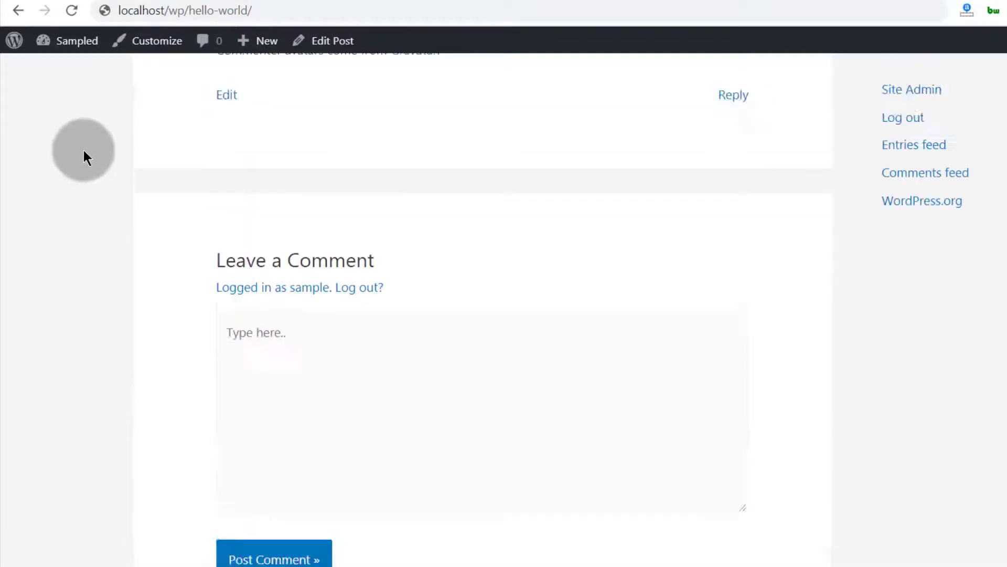
pyautogui.hotkey('alt', 'Left')
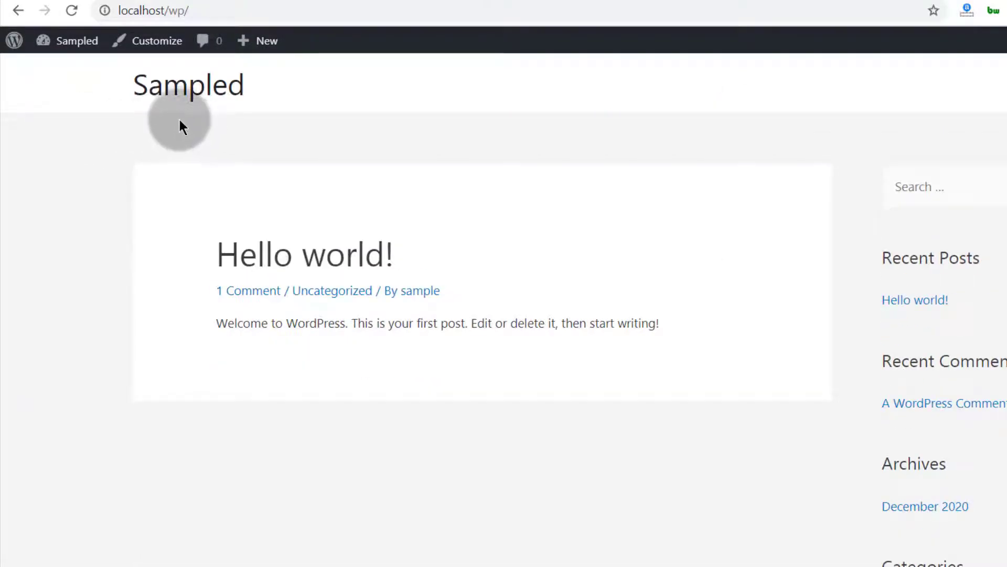
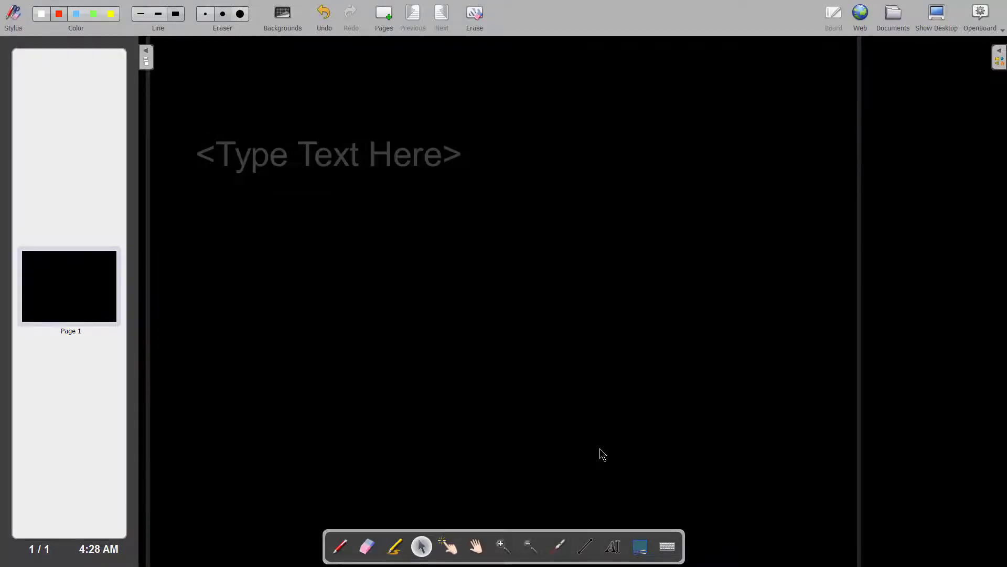
# Step: Add the heading text "Post Type" to the blank board page
pyautogui.click(244, 162)
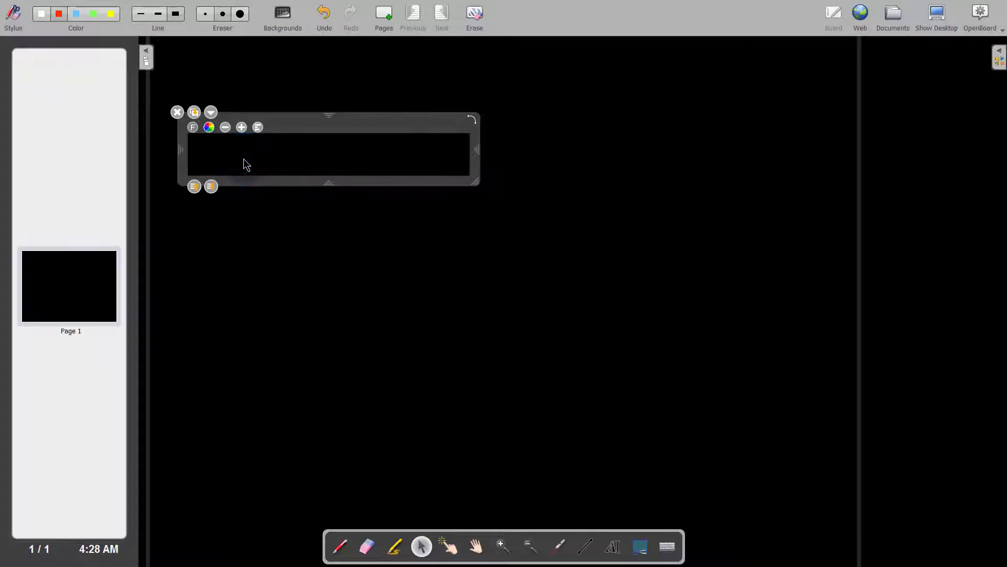
pyautogui.write('Post Type')
pyautogui.click(381, 230)
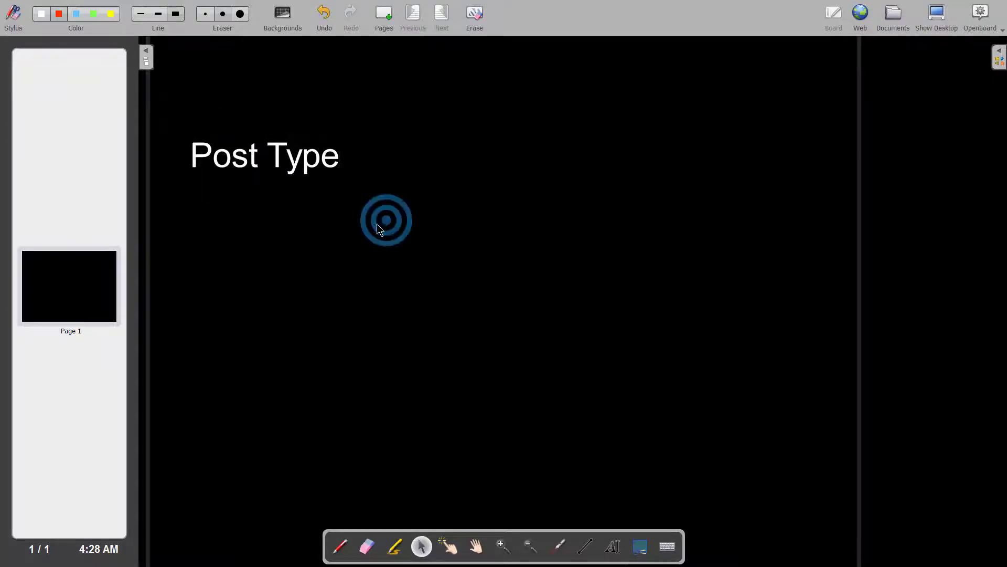
pyautogui.moveTo(243, 157); pyautogui.dragTo(258, 160)
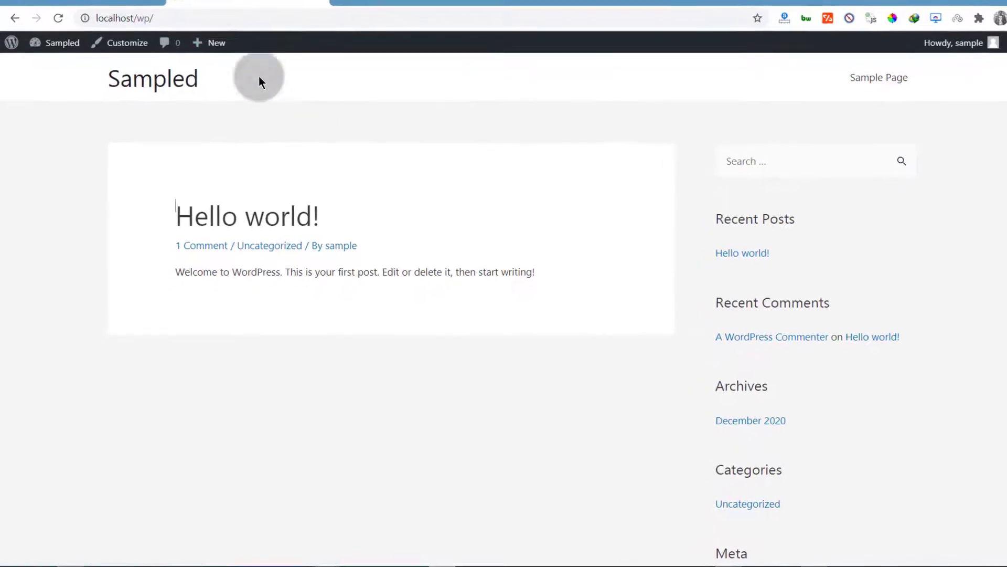
pyautogui.moveTo(212, 42)
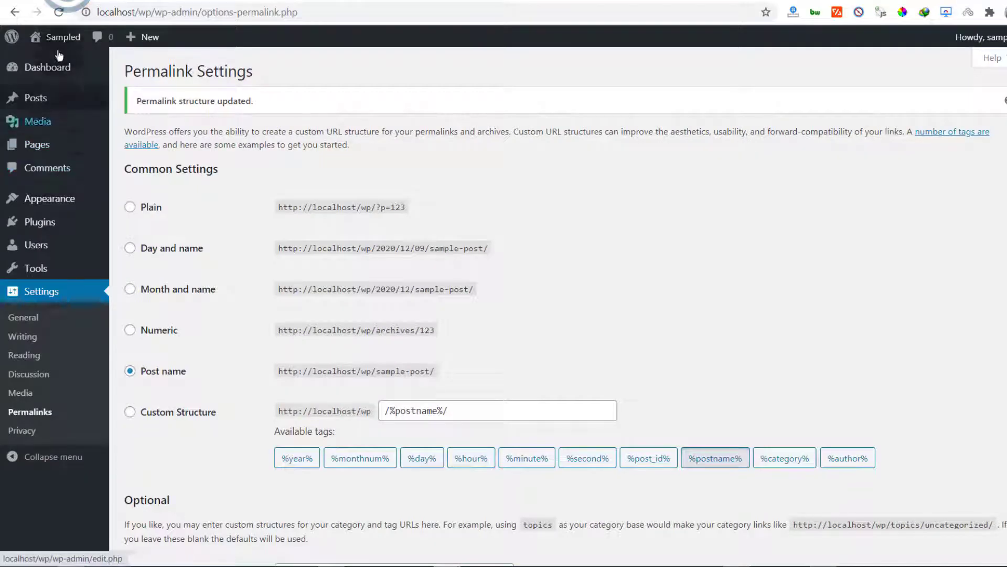
pyautogui.moveTo(24, 98)
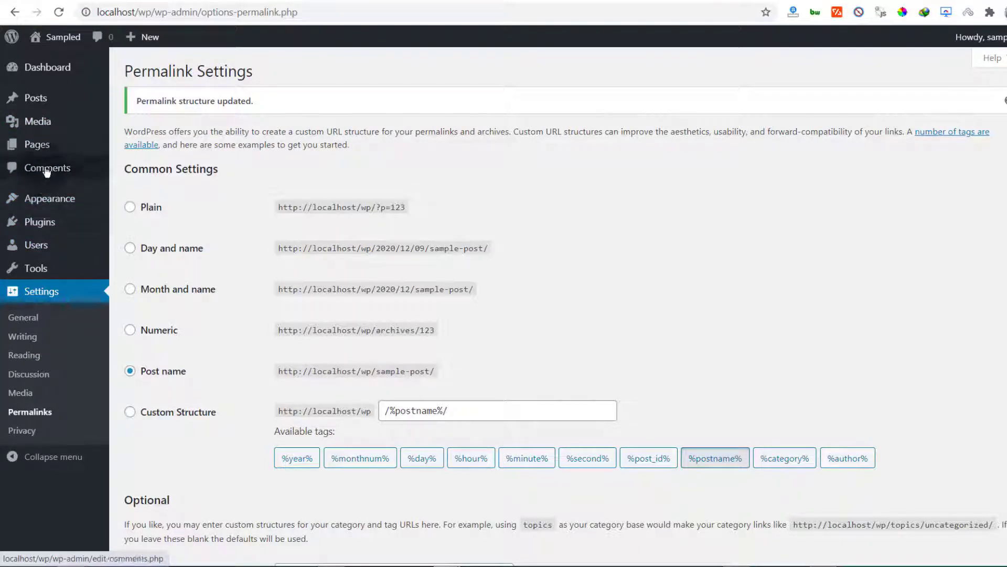
pyautogui.moveTo(49, 155)
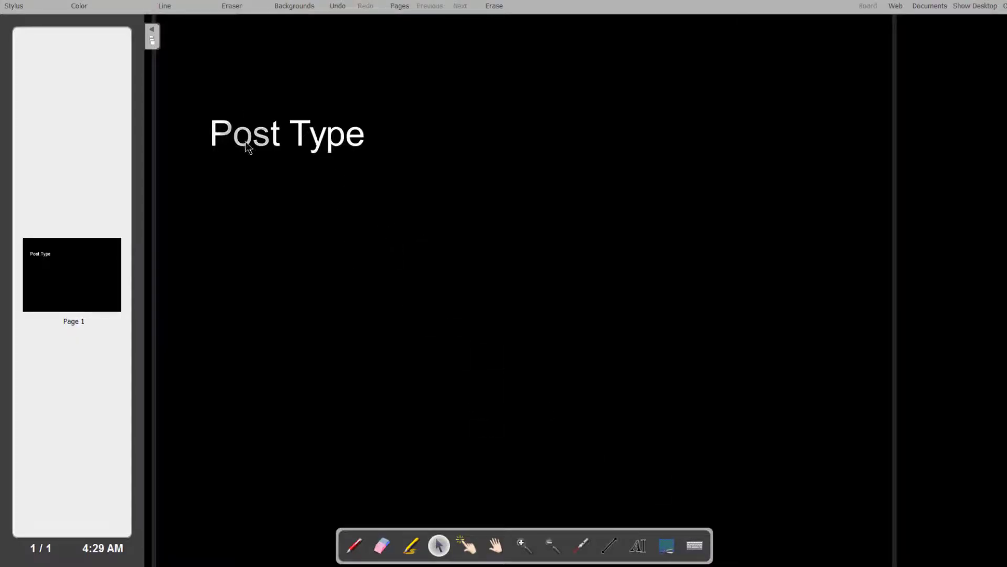
# Step: Move the Post Type heading up and add the text "Pages" indented beneath it
pyautogui.moveTo(270, 140); pyautogui.dragTo(266, 117)
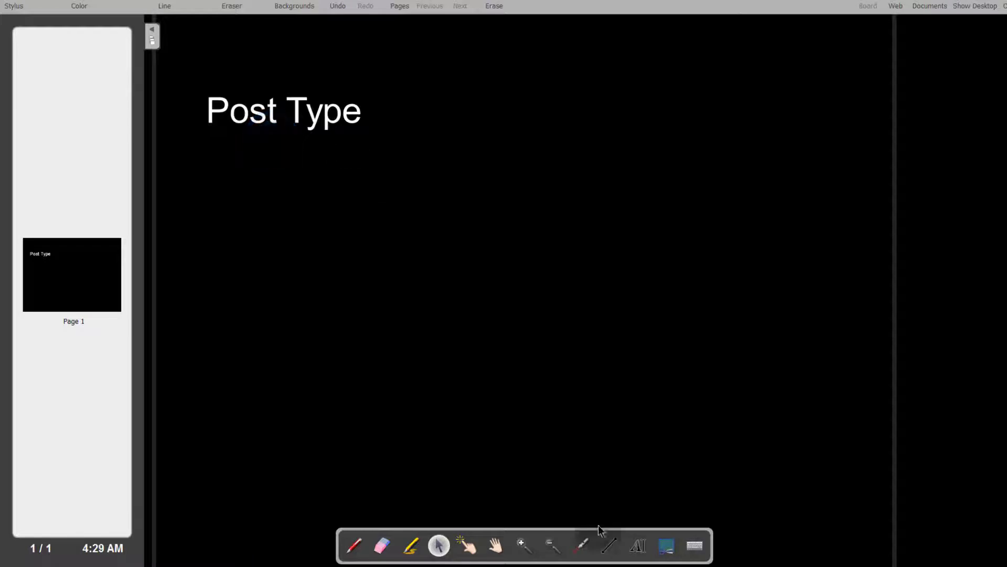
pyautogui.click(638, 545)
pyautogui.click(322, 227)
pyautogui.write('Pa')
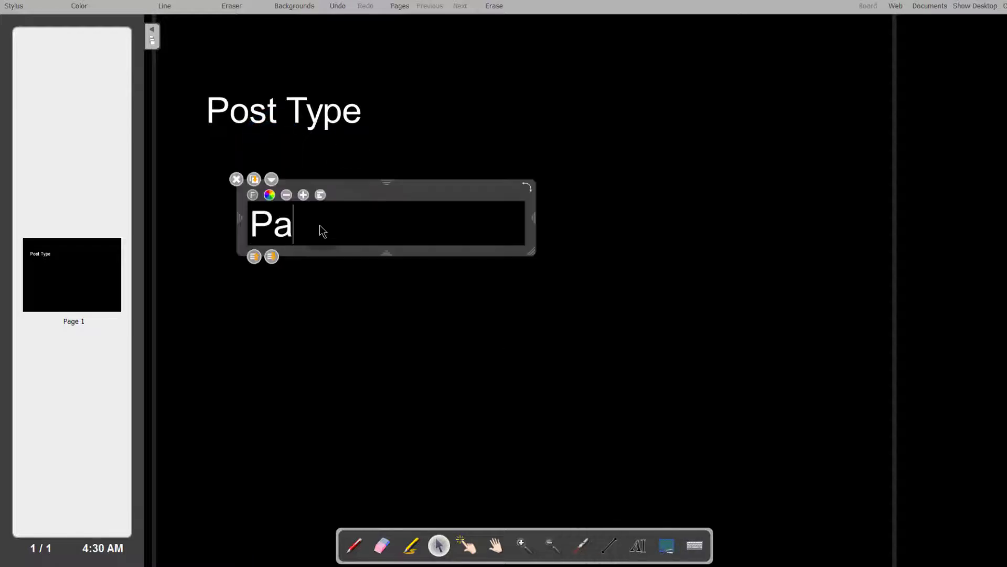
pyautogui.write('ges')
pyautogui.moveTo(291, 234); pyautogui.dragTo(298, 188)
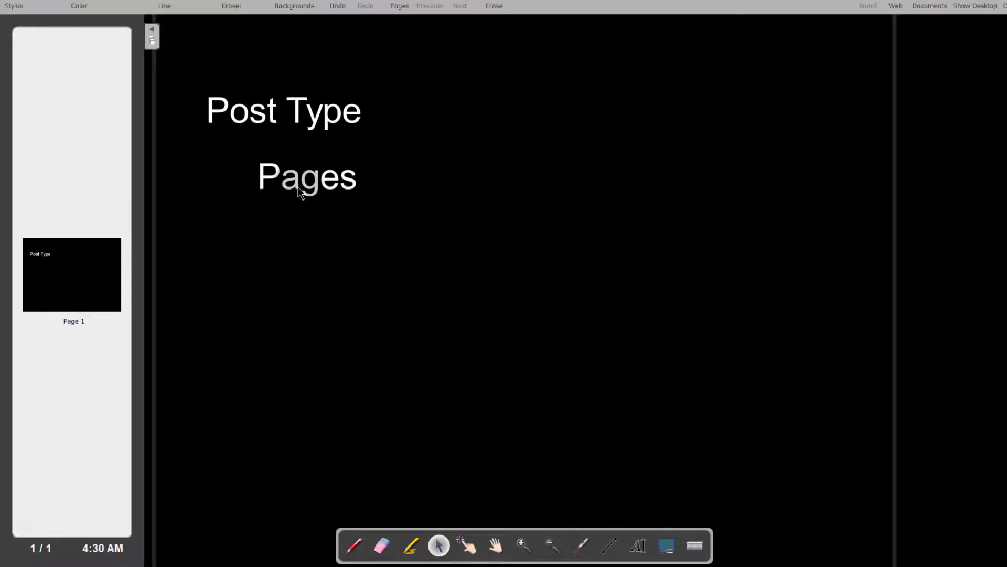
# Step: Add the text "Posts" below Pages, nudge the heading right and move Posts further down
pyautogui.click(638, 545)
pyautogui.click(368, 256)
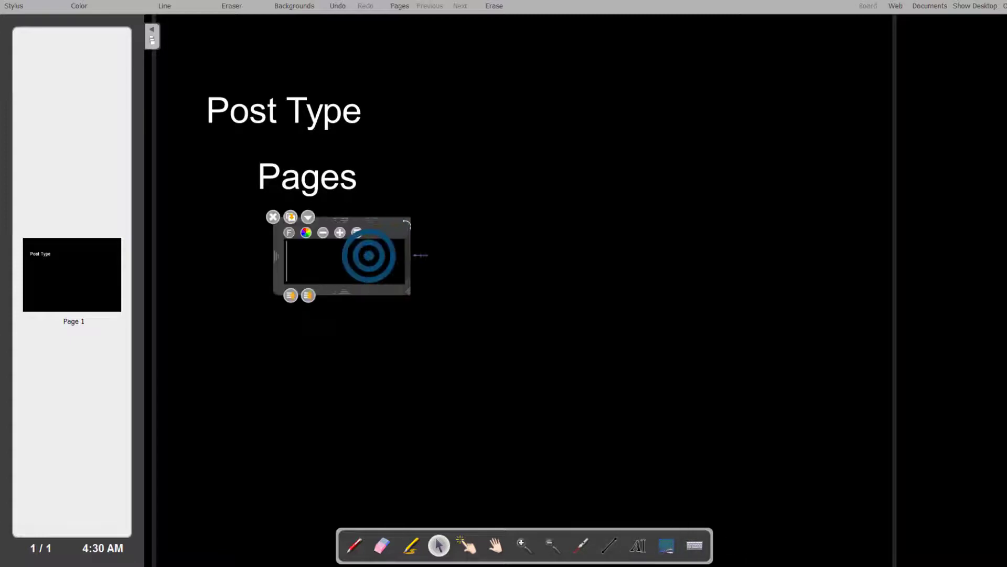
pyautogui.write('Pos')
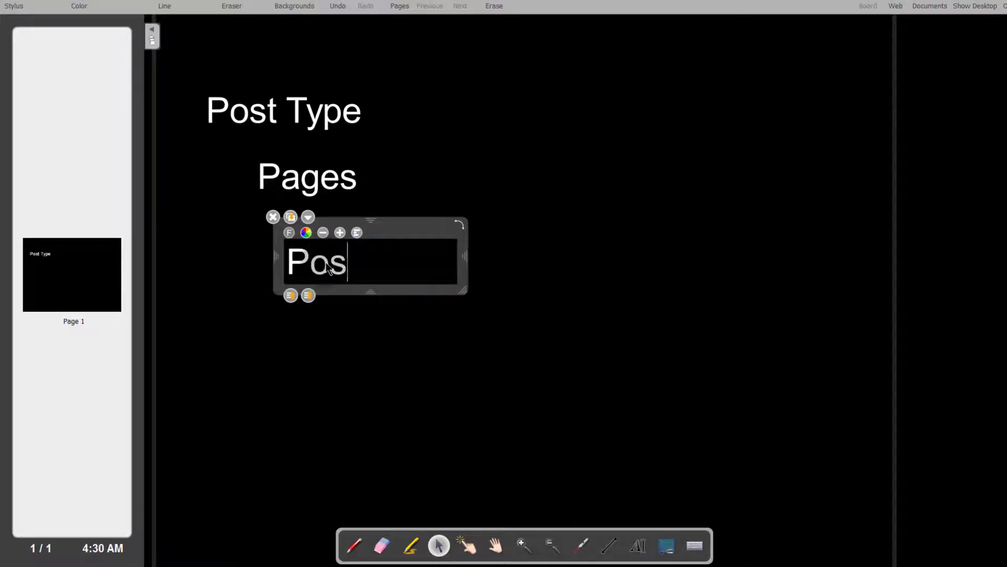
pyautogui.write('ts')
pyautogui.click(309, 244)
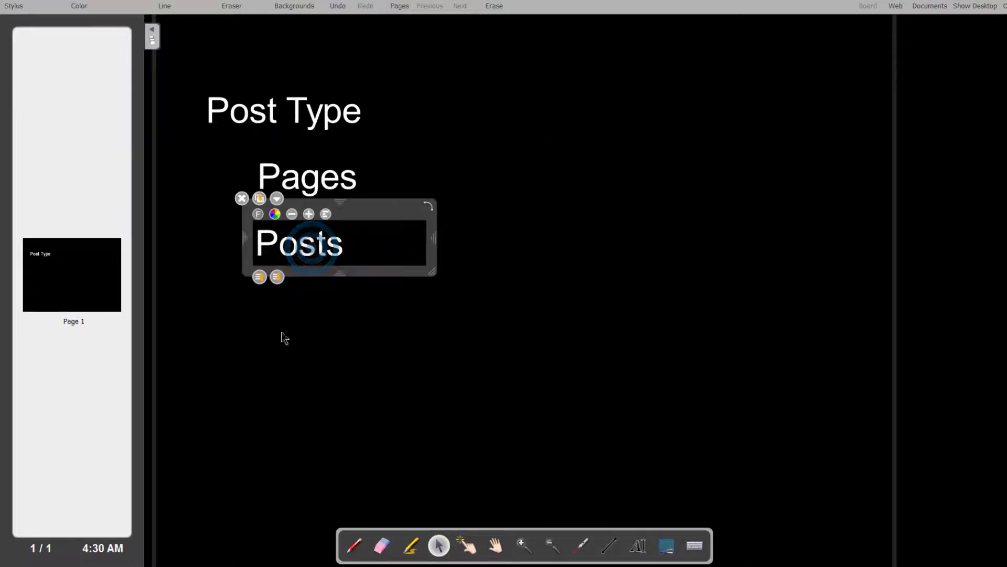
pyautogui.click(261, 393)
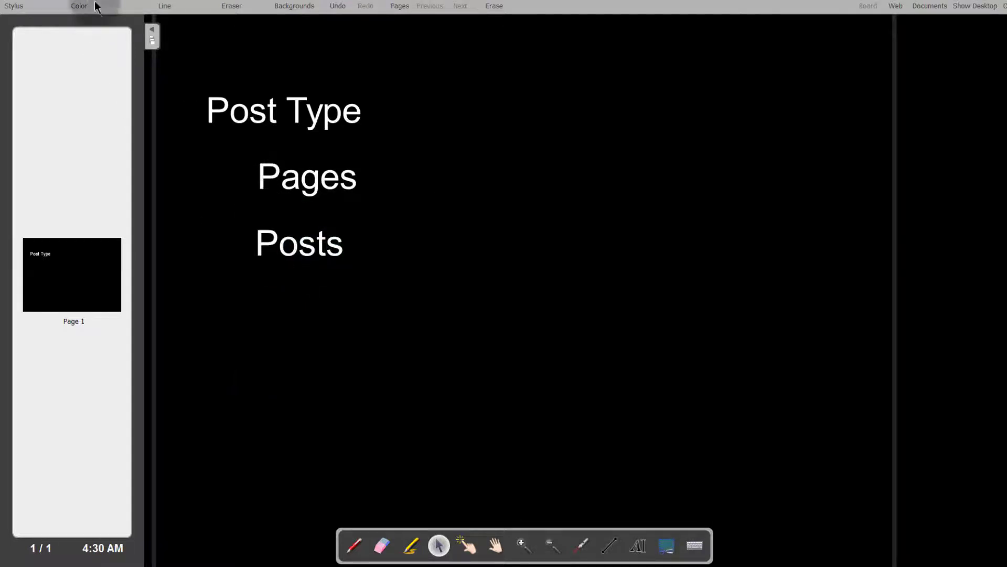
pyautogui.moveTo(284, 110); pyautogui.dragTo(301, 104)
pyautogui.moveTo(267, 244); pyautogui.dragTo(268, 286)
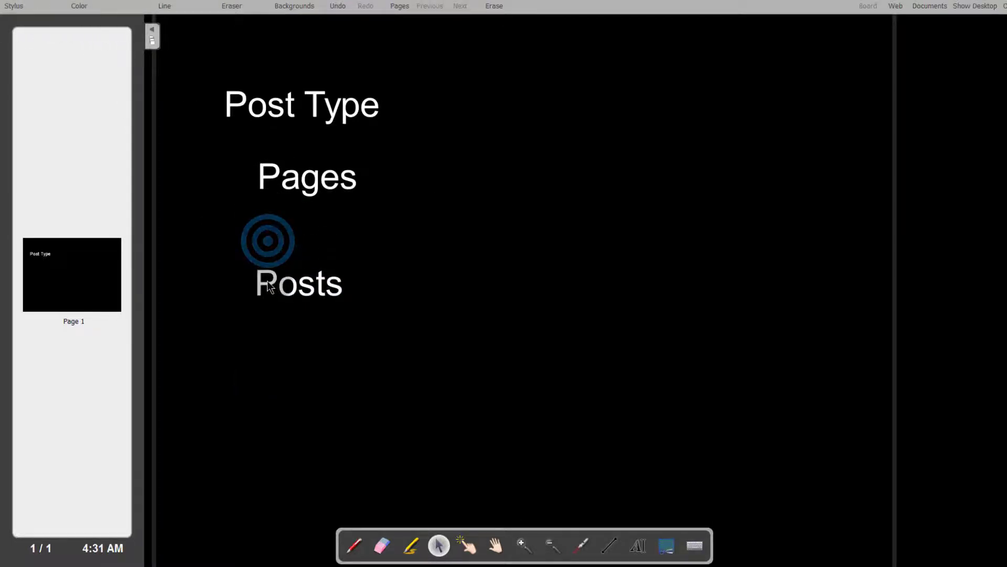
# Step: With the pen, draw dashes after Pages and Posts and handwrite "static" after Pages
pyautogui.click(582, 547)
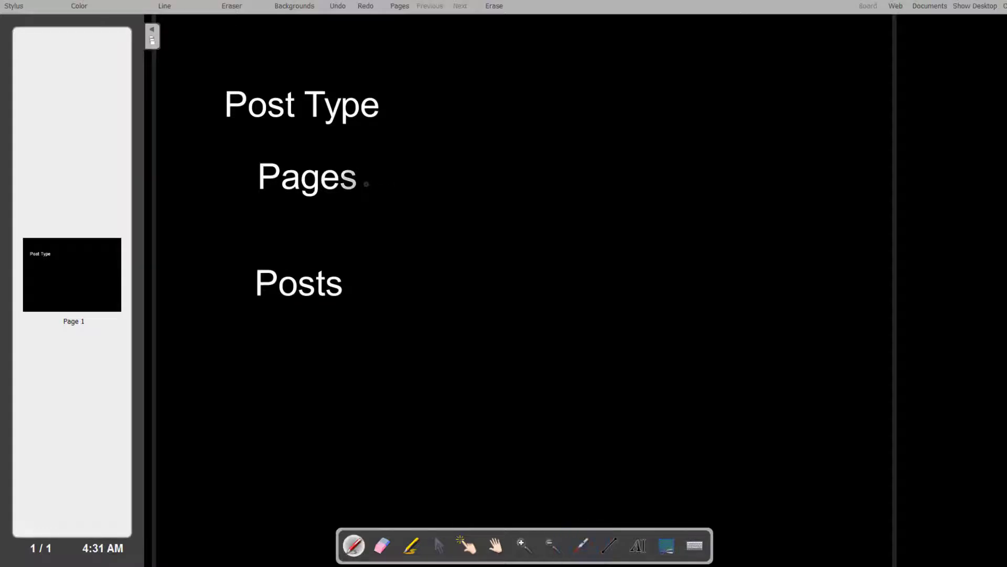
pyautogui.moveTo(366, 184); pyautogui.dragTo(413, 183)
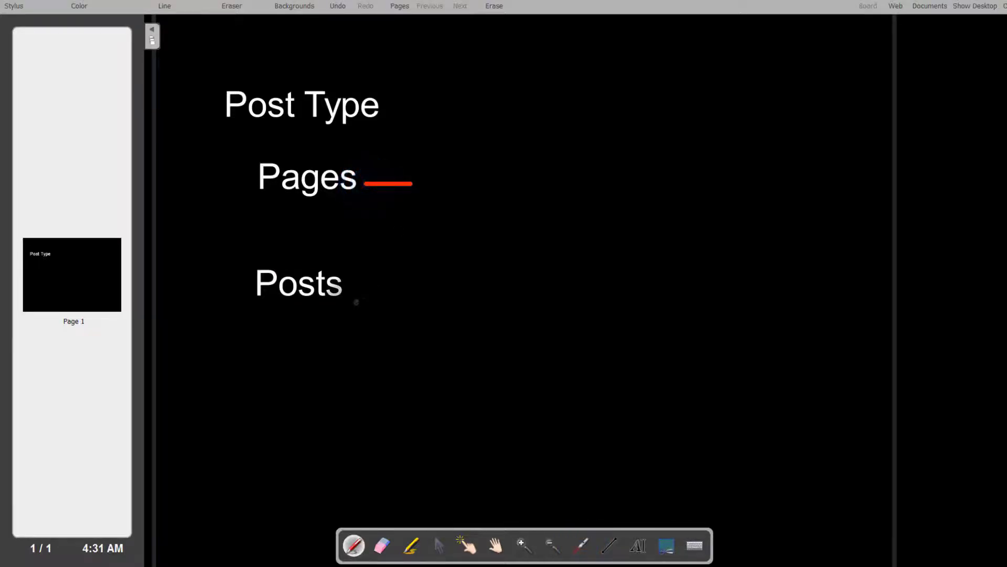
pyautogui.click(358, 292)
pyautogui.moveTo(358, 291); pyautogui.dragTo(383, 291)
pyautogui.moveTo(452, 166); pyautogui.dragTo(419, 190)
pyautogui.moveTo(486, 156)
pyautogui.mouseDown()
pyautogui.moveTo(500, 194)
pyautogui.moveTo(504, 174)
pyautogui.mouseUp()
pyautogui.moveTo(541, 172); pyautogui.dragTo(557, 199)
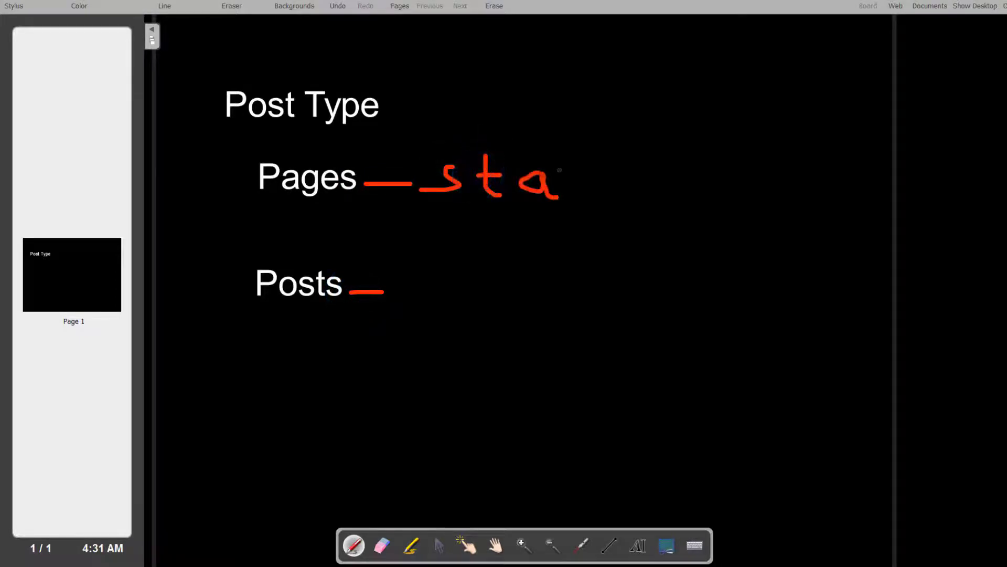
pyautogui.moveTo(570, 138); pyautogui.dragTo(596, 198)
pyautogui.moveTo(557, 159); pyautogui.dragTo(590, 157)
pyautogui.moveTo(617, 167)
pyautogui.mouseDown()
pyautogui.moveTo(619, 185)
pyautogui.moveTo(649, 184)
pyautogui.mouseUp()
pyautogui.click(607, 146)
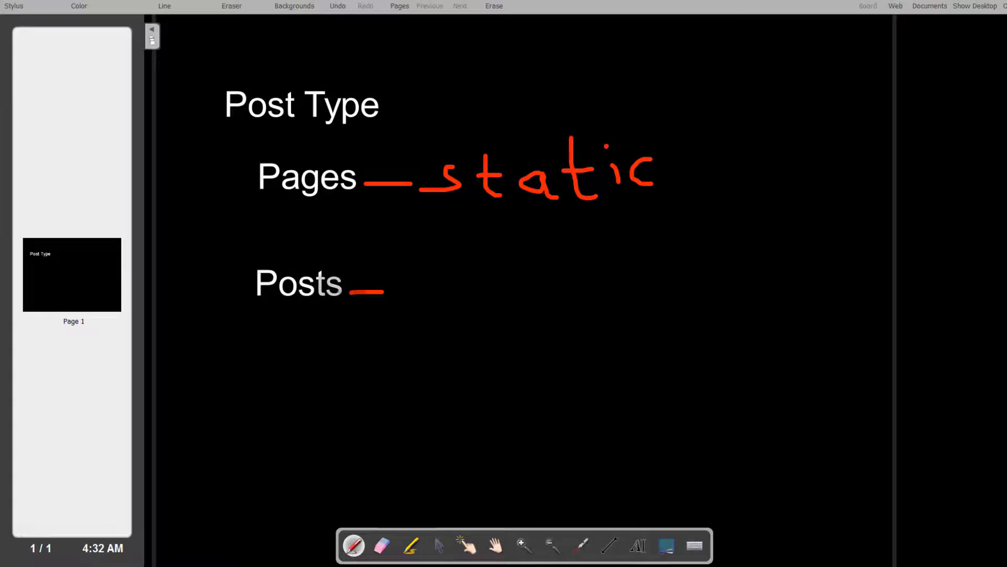
# Step: Handwrite "cat" and "tag" after the dash beside Posts
pyautogui.click(438, 278)
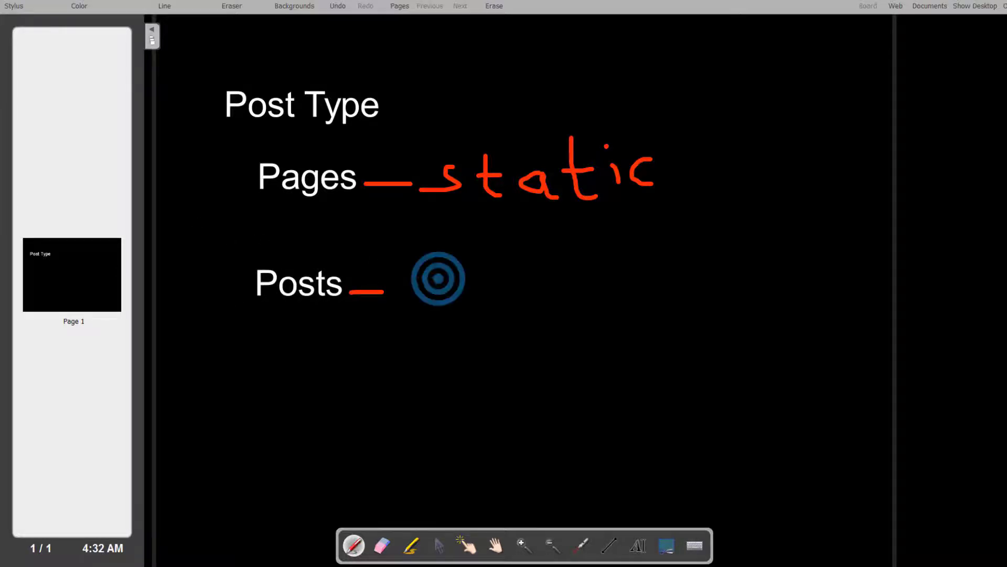
pyautogui.moveTo(438, 278)
pyautogui.mouseDown()
pyautogui.moveTo(412, 285)
pyautogui.moveTo(472, 303)
pyautogui.mouseUp()
pyautogui.moveTo(494, 262)
pyautogui.mouseDown()
pyautogui.moveTo(503, 306)
pyautogui.moveTo(513, 282)
pyautogui.mouseUp()
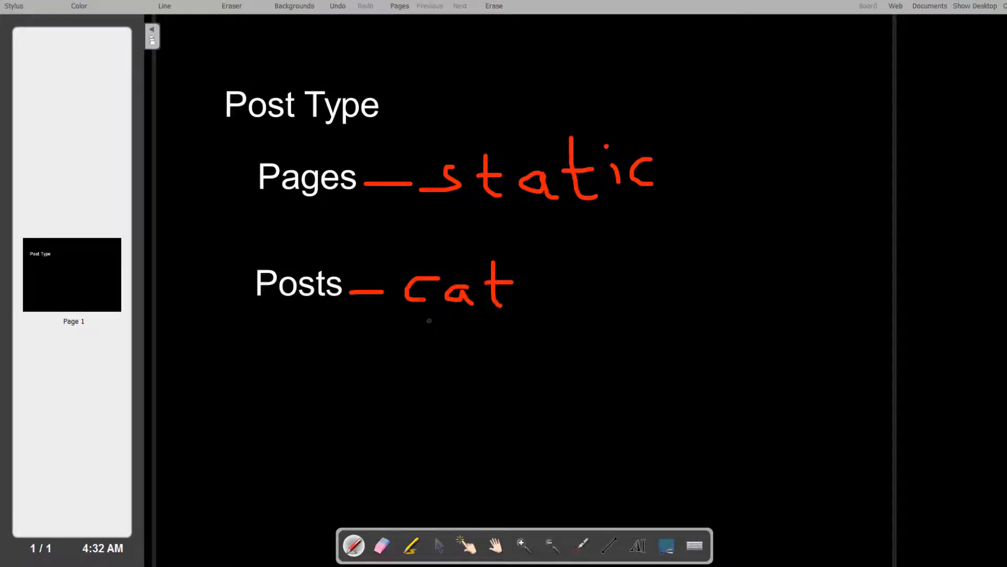
pyautogui.moveTo(427, 318)
pyautogui.mouseDown()
pyautogui.moveTo(430, 352)
pyautogui.moveTo(441, 329)
pyautogui.moveTo(486, 329)
pyautogui.moveTo(491, 347)
pyautogui.moveTo(496, 321)
pyautogui.moveTo(493, 342)
pyautogui.moveTo(514, 330)
pyautogui.moveTo(519, 389)
pyautogui.moveTo(471, 388)
pyautogui.mouseUp()
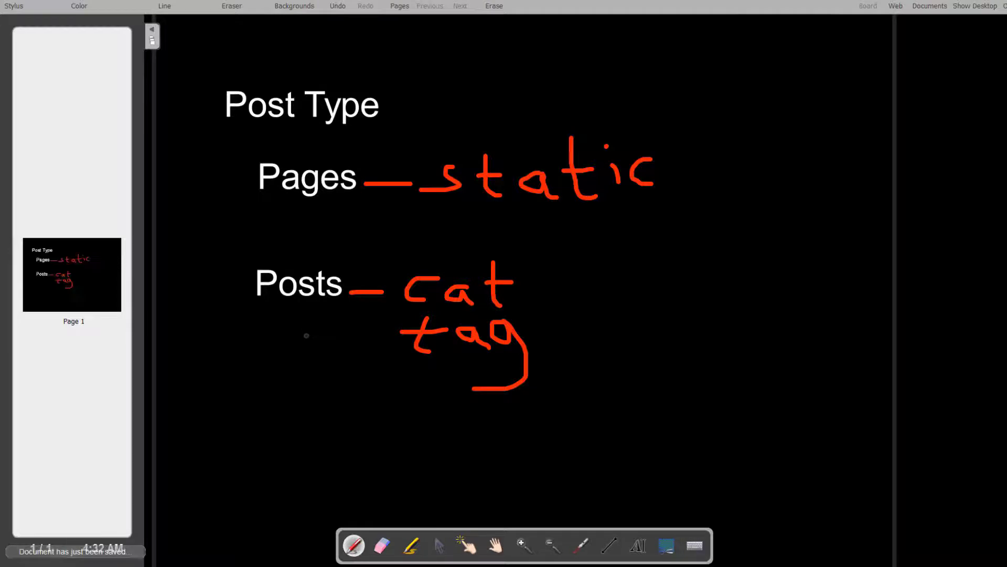
# Step: Draw small equals marks beneath Posts and beneath Pages
pyautogui.click(311, 308)
pyautogui.moveTo(312, 309); pyautogui.dragTo(332, 310)
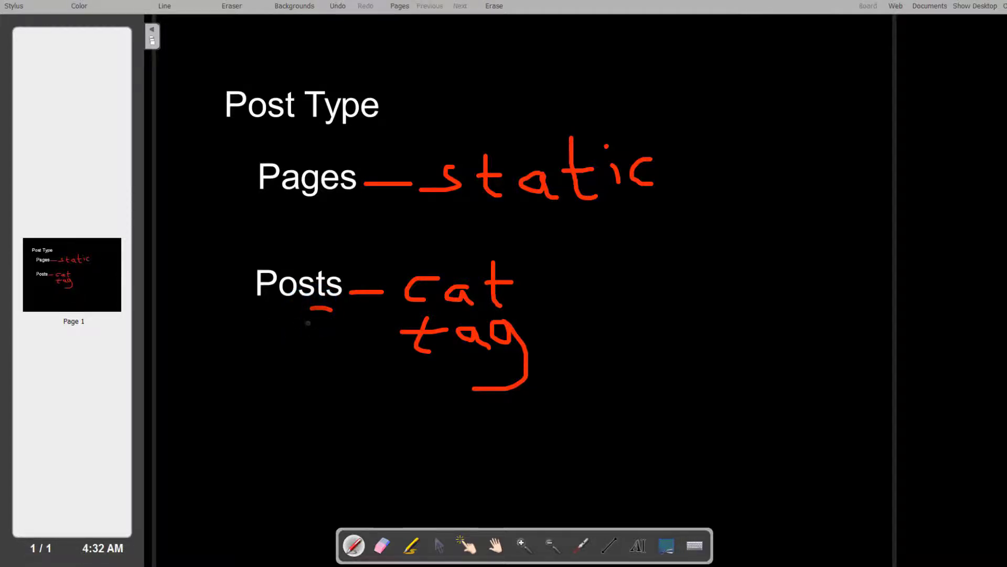
pyautogui.click(317, 327)
pyautogui.click(320, 206)
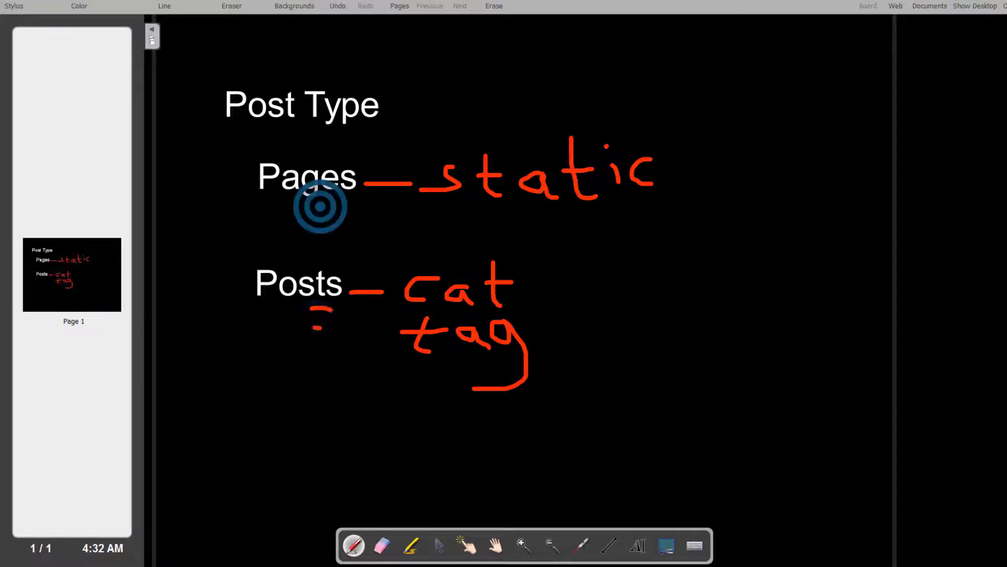
pyautogui.moveTo(321, 206); pyautogui.dragTo(334, 206)
pyautogui.click(318, 220)
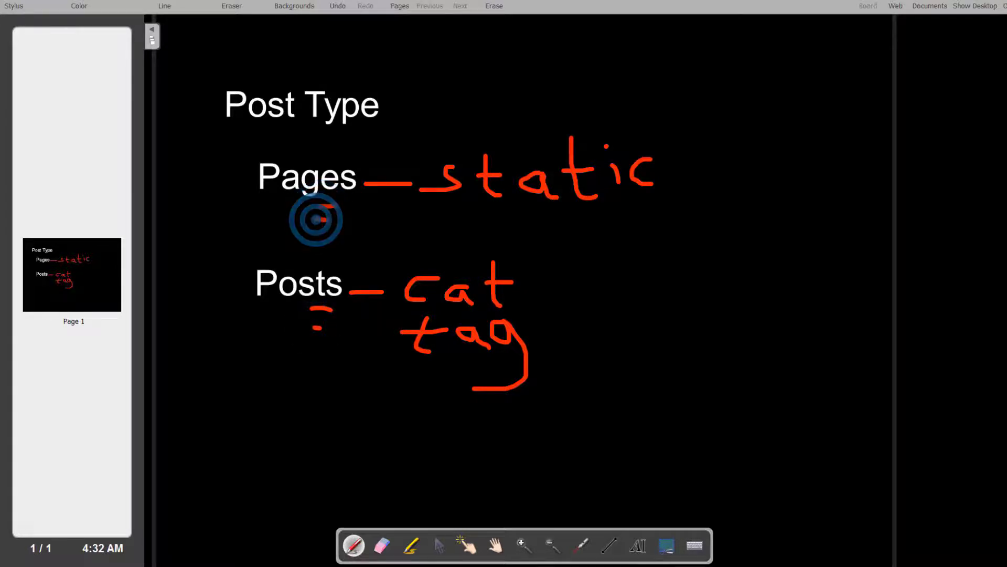
# Step: Handwrite an arrow with "rss" below tag, and add arrows before Posts and before tag
pyautogui.moveTo(336, 386)
pyautogui.mouseDown()
pyautogui.moveTo(382, 384)
pyautogui.moveTo(374, 394)
pyautogui.moveTo(420, 412)
pyautogui.moveTo(473, 391)
pyautogui.moveTo(463, 415)
pyautogui.mouseUp()
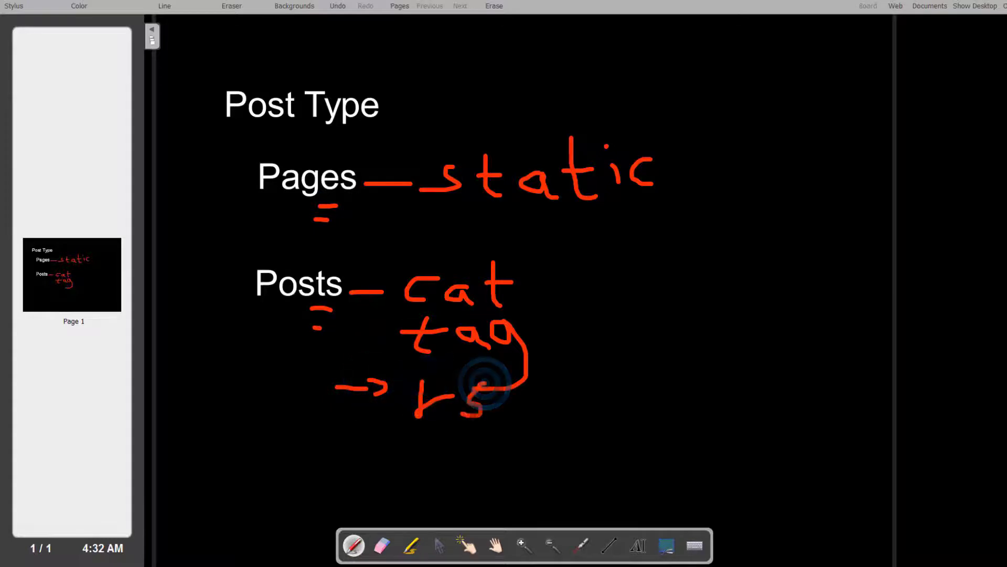
pyautogui.moveTo(518, 387)
pyautogui.mouseDown()
pyautogui.moveTo(503, 392)
pyautogui.moveTo(521, 415)
pyautogui.moveTo(500, 425)
pyautogui.mouseUp()
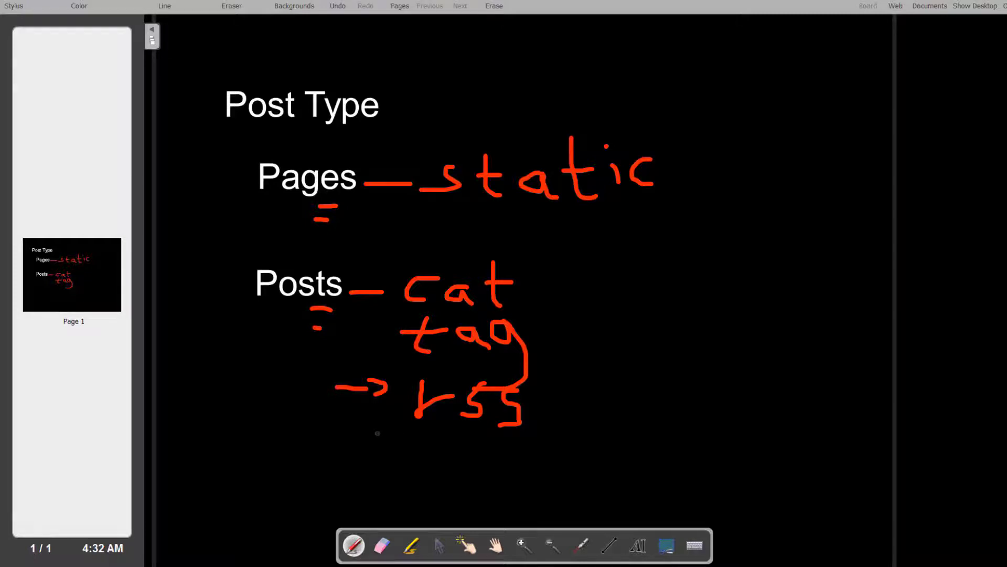
pyautogui.click(420, 393)
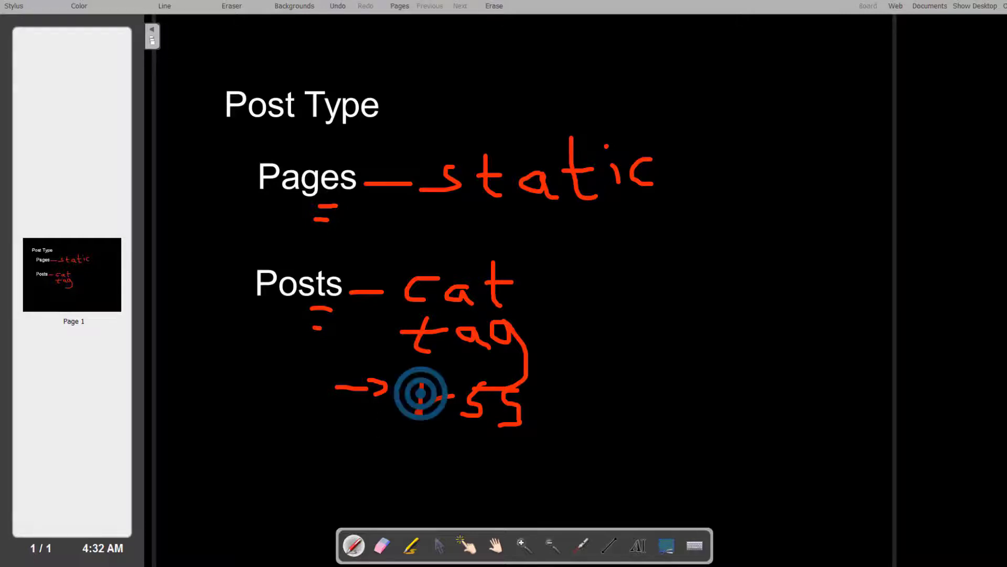
pyautogui.moveTo(418, 399); pyautogui.dragTo(417, 431)
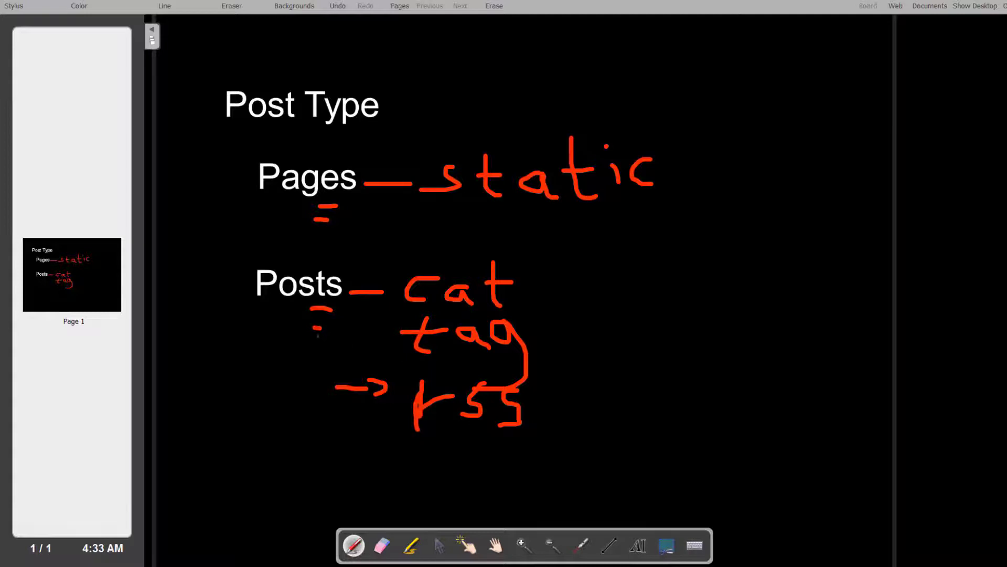
pyautogui.moveTo(160, 269); pyautogui.dragTo(181, 268)
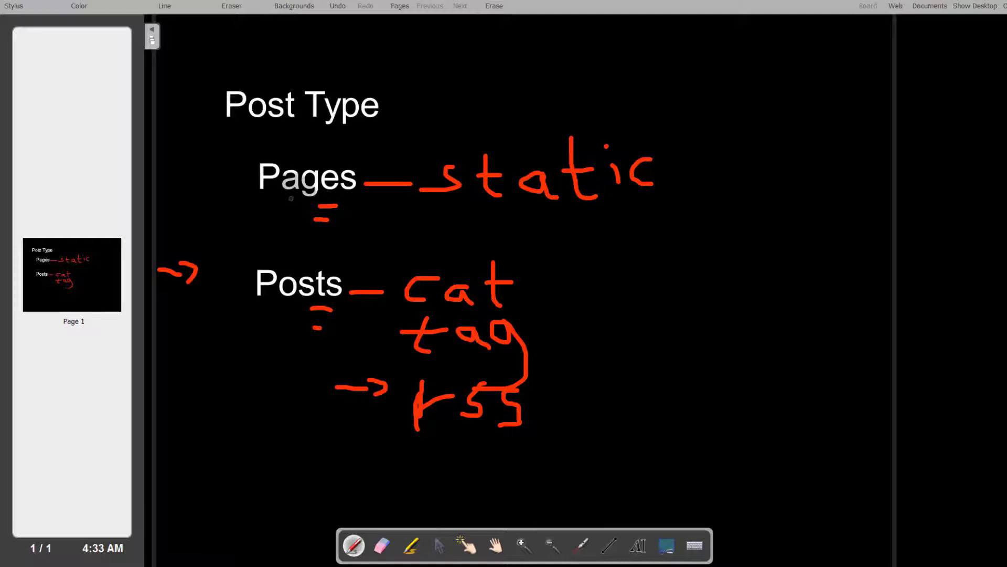
pyautogui.moveTo(316, 345); pyautogui.dragTo(332, 357)
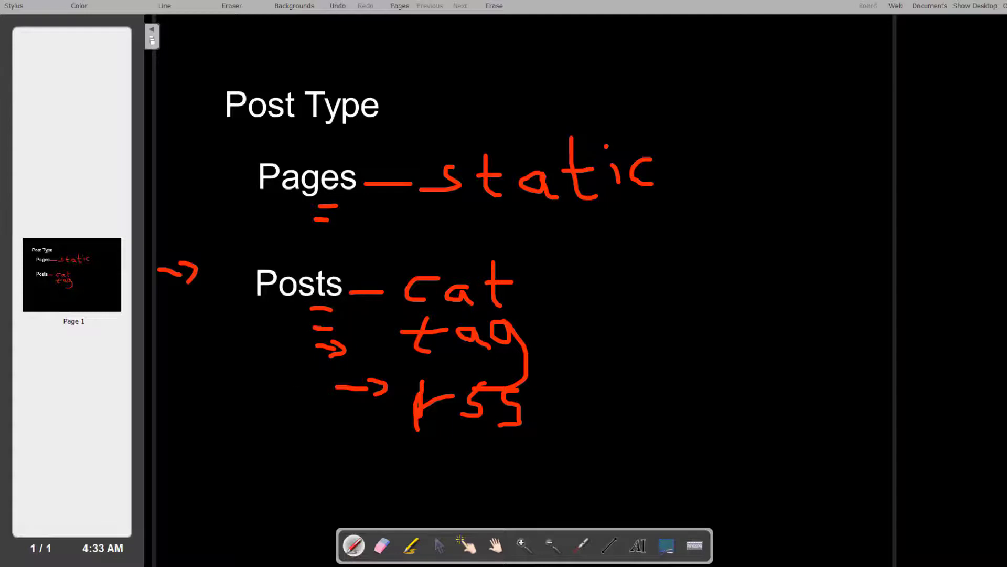
# Step: Handwrite "Blog" to the right of the cat note
pyautogui.moveTo(571, 246); pyautogui.dragTo(573, 290)
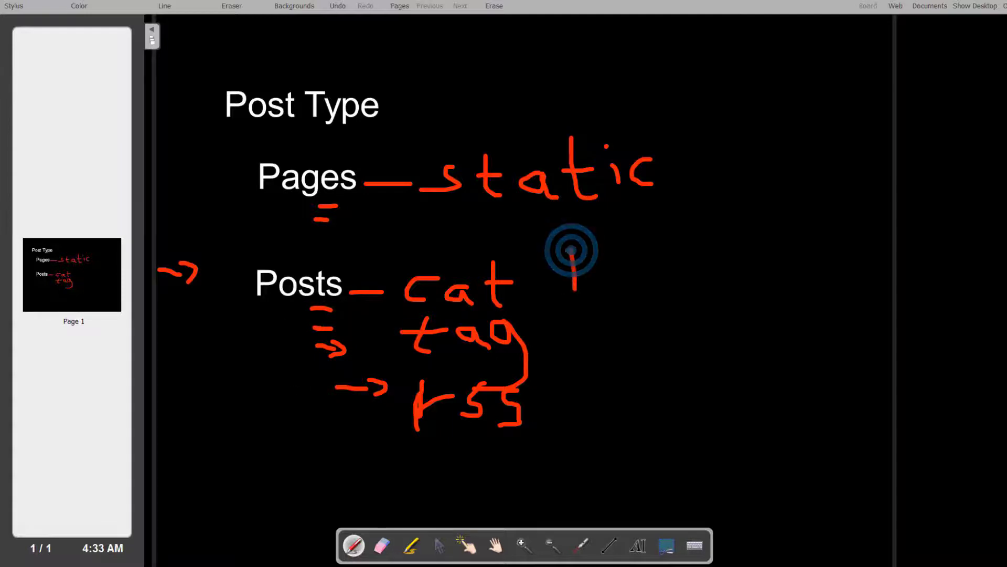
pyautogui.moveTo(569, 245)
pyautogui.mouseDown()
pyautogui.moveTo(603, 260)
pyautogui.moveTo(567, 297)
pyautogui.mouseUp()
pyautogui.moveTo(639, 248); pyautogui.dragTo(636, 289)
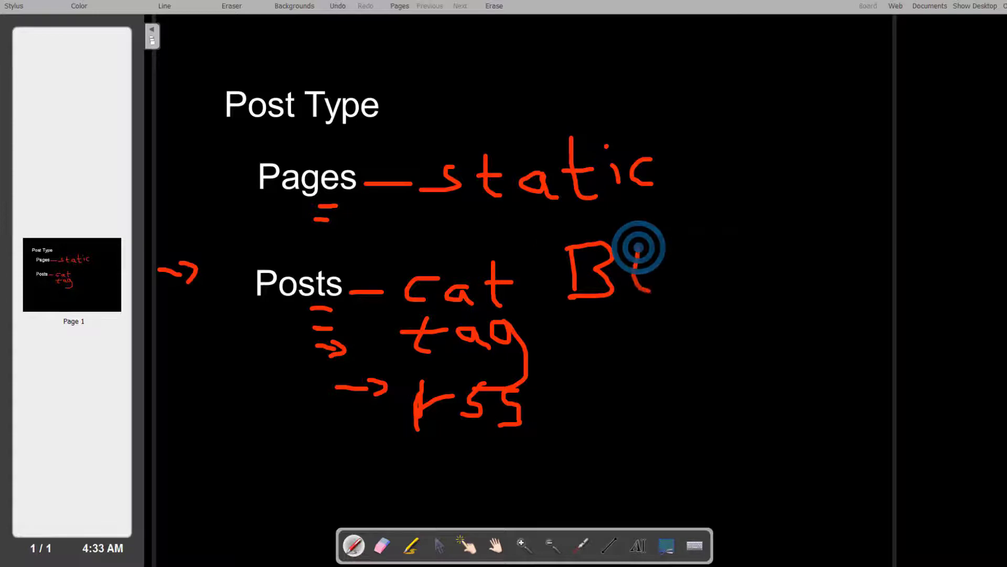
pyautogui.moveTo(674, 261)
pyautogui.mouseDown()
pyautogui.moveTo(706, 258)
pyautogui.moveTo(696, 268)
pyautogui.moveTo(738, 331)
pyautogui.moveTo(707, 342)
pyautogui.mouseUp()
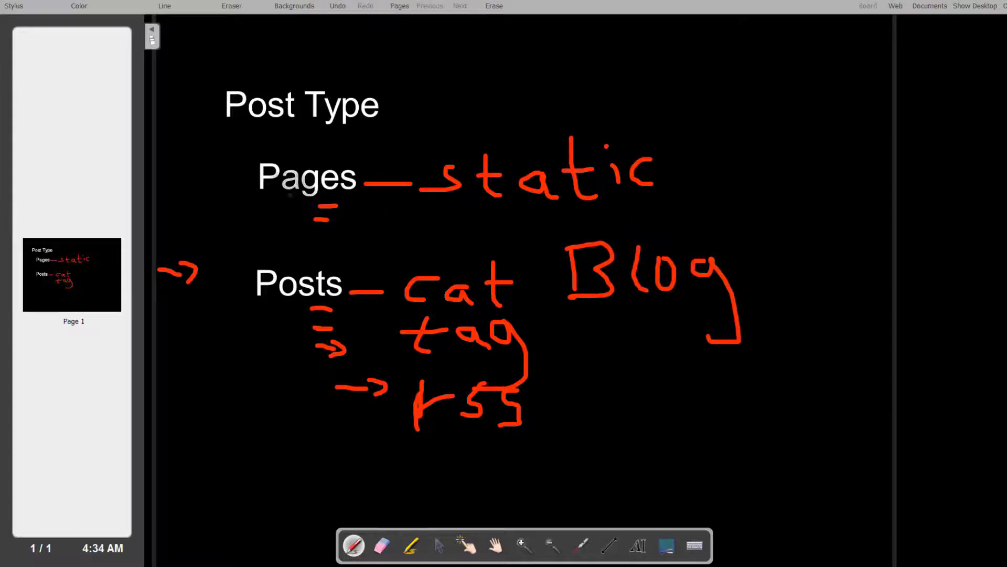
# Step: Handwrite "pg" after Blog and draw an arrow before Pages
pyautogui.click(794, 219)
pyautogui.moveTo(792, 220)
pyautogui.mouseDown()
pyautogui.moveTo(797, 297)
pyautogui.moveTo(828, 211)
pyautogui.moveTo(804, 246)
pyautogui.moveTo(828, 269)
pyautogui.moveTo(803, 340)
pyautogui.mouseUp()
pyautogui.click(817, 257)
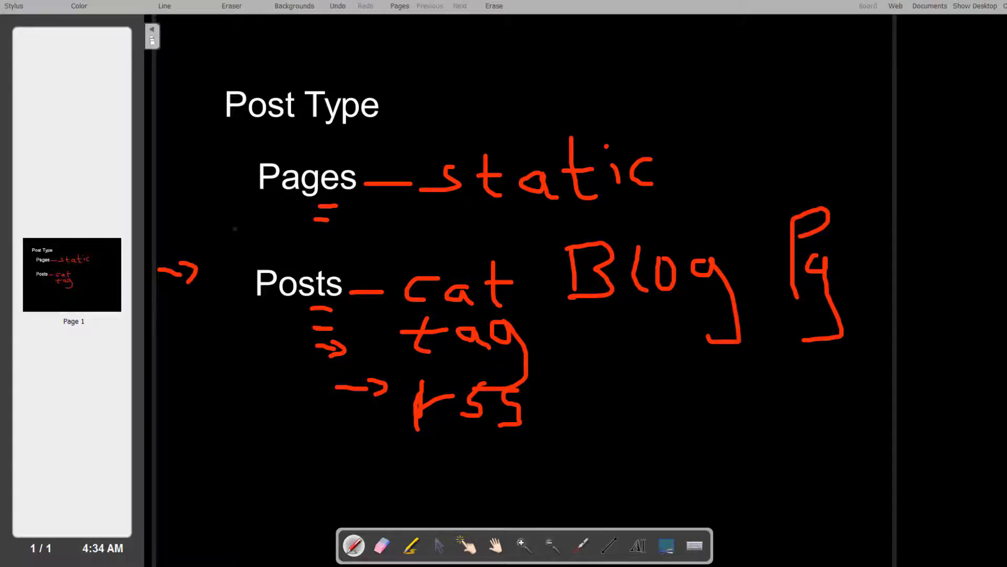
pyautogui.moveTo(214, 178); pyautogui.dragTo(247, 188)
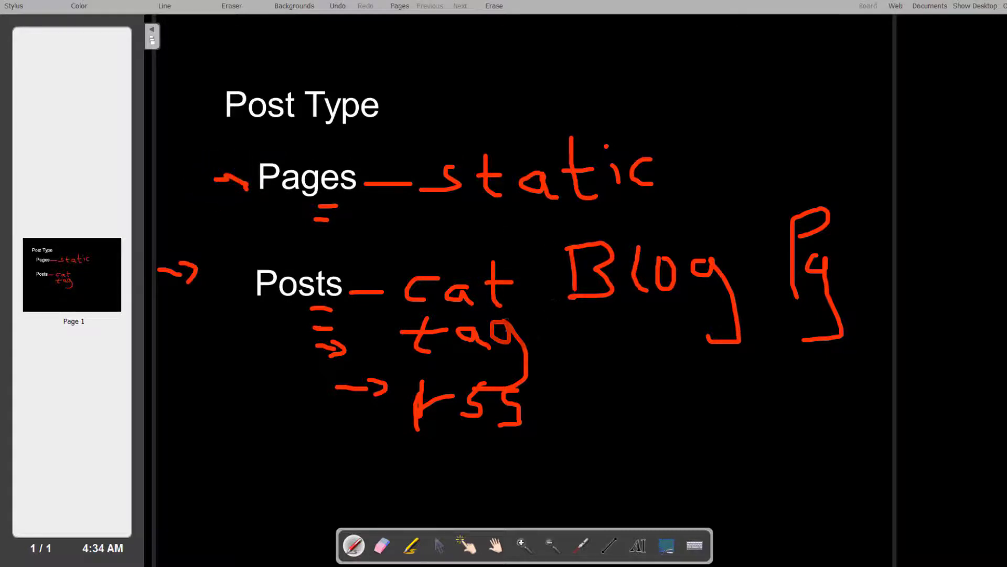
# Step: Draw an arrow from tag to Blog and a bracket mark before the Custom Post Type label
pyautogui.moveTo(509, 333)
pyautogui.mouseDown()
pyautogui.moveTo(637, 307)
pyautogui.moveTo(617, 338)
pyautogui.mouseUp()
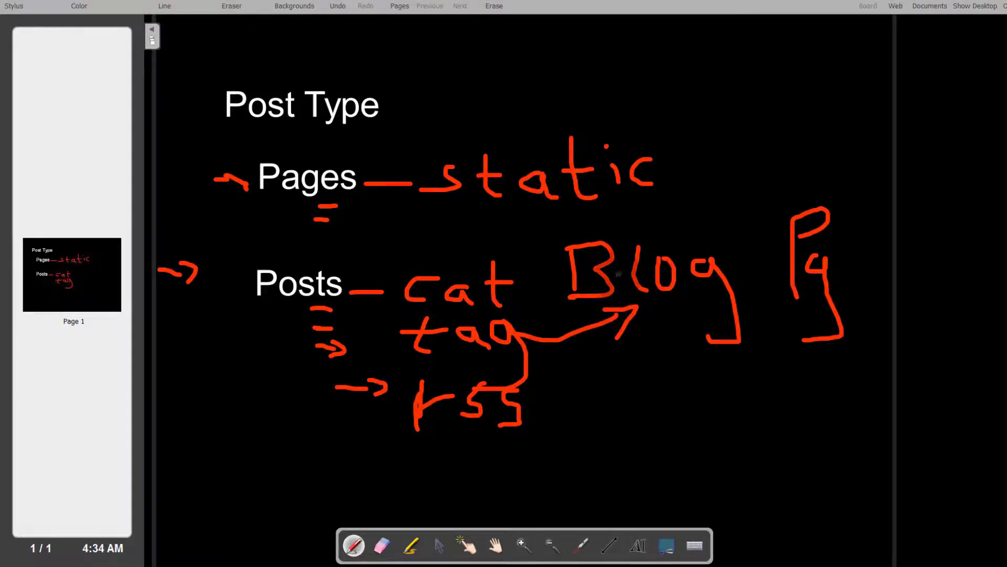
pyautogui.moveTo(194, 424)
pyautogui.mouseDown()
pyautogui.moveTo(184, 426)
pyautogui.moveTo(203, 449)
pyautogui.mouseUp()
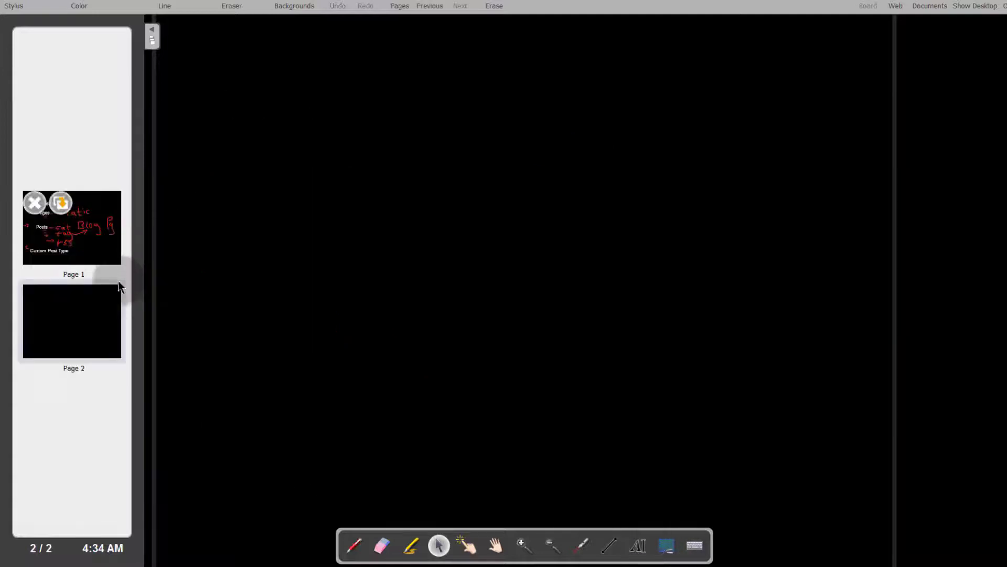
# Step: On page 2, add a text box reading "custom Post Types", widen it onto one line and move it to the top
pyautogui.click(88, 313)
pyautogui.click(638, 546)
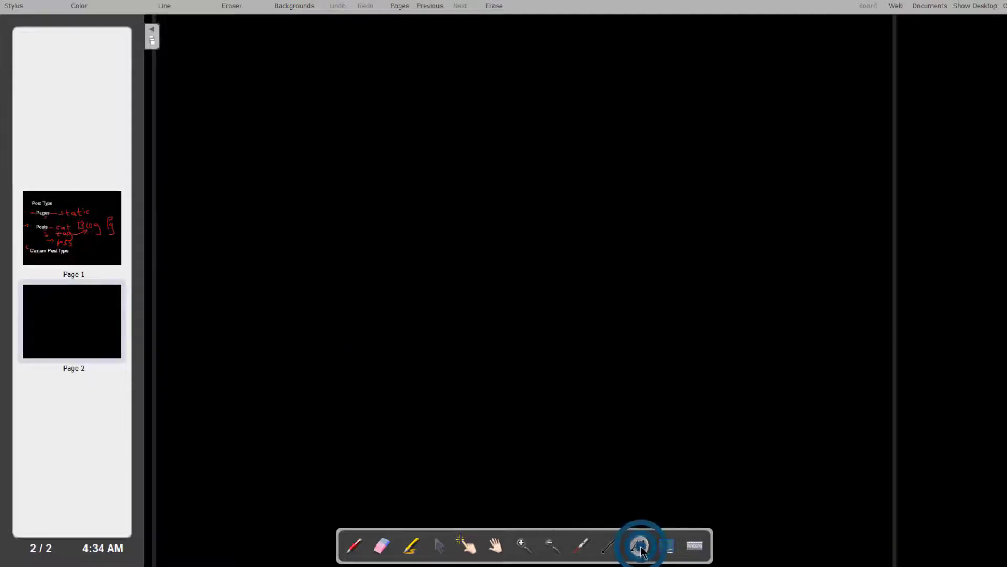
pyautogui.click(270, 211)
pyautogui.write('custom Post Types')
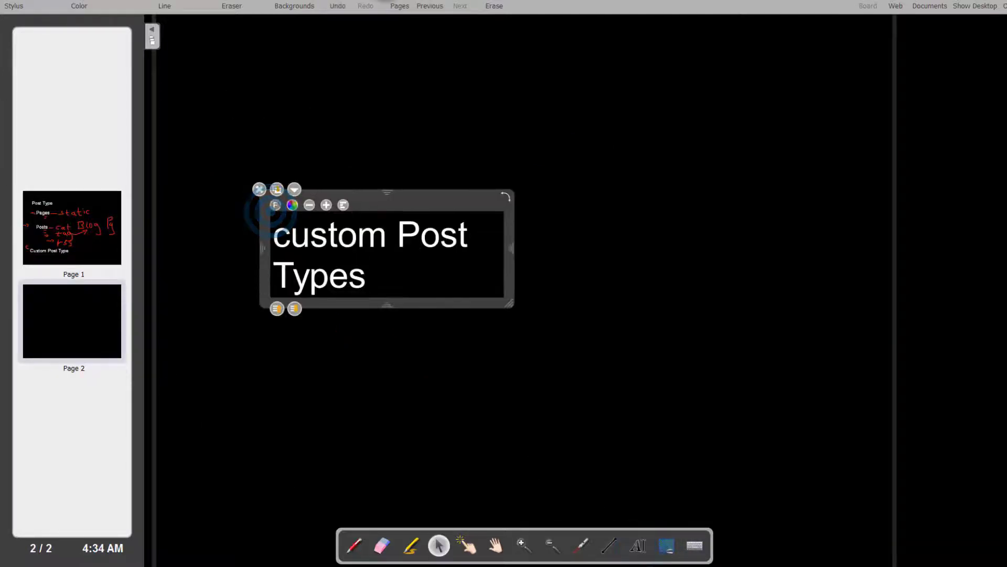
pyautogui.moveTo(513, 243); pyautogui.dragTo(650, 249)
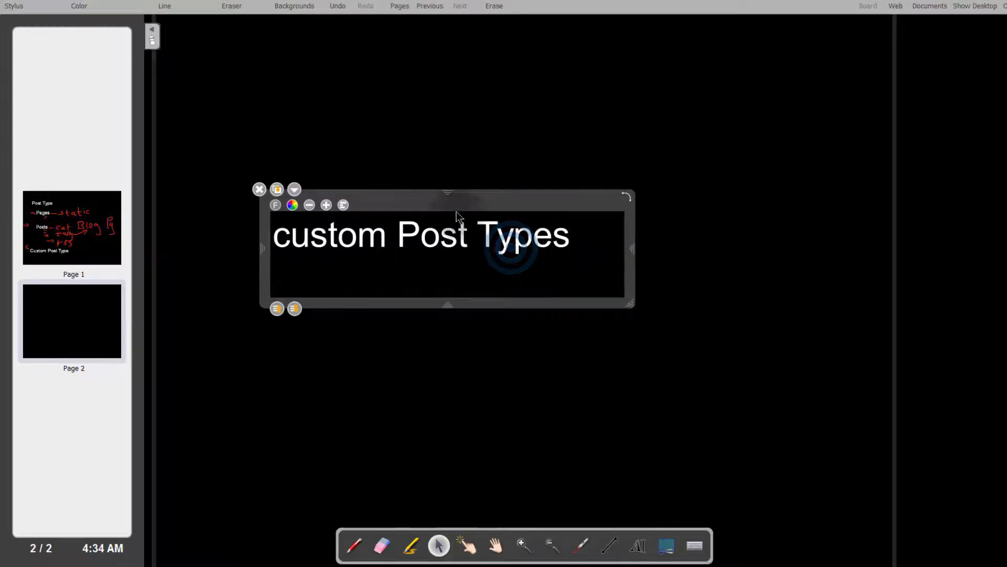
pyautogui.moveTo(416, 197); pyautogui.dragTo(339, 93)
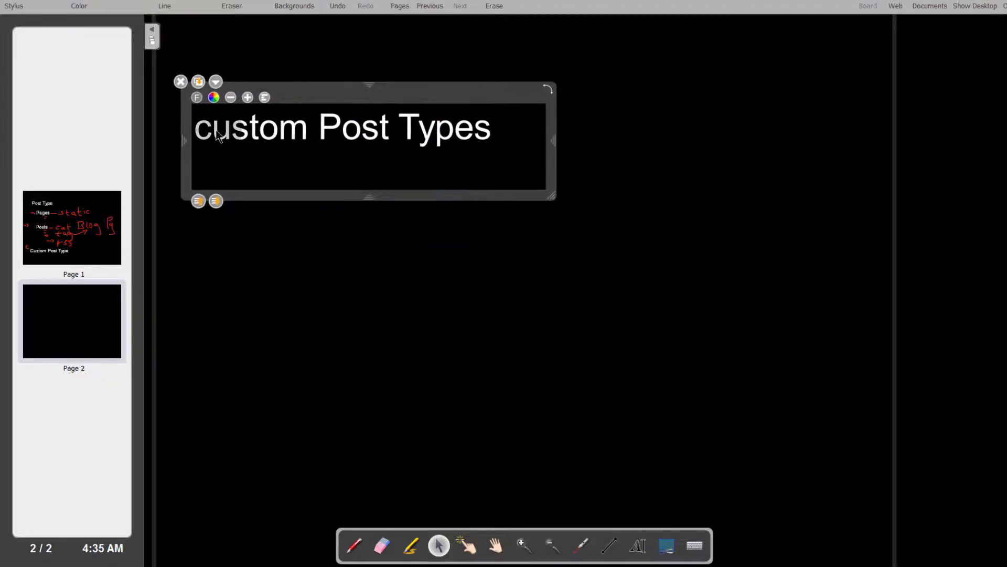
pyautogui.click(279, 282)
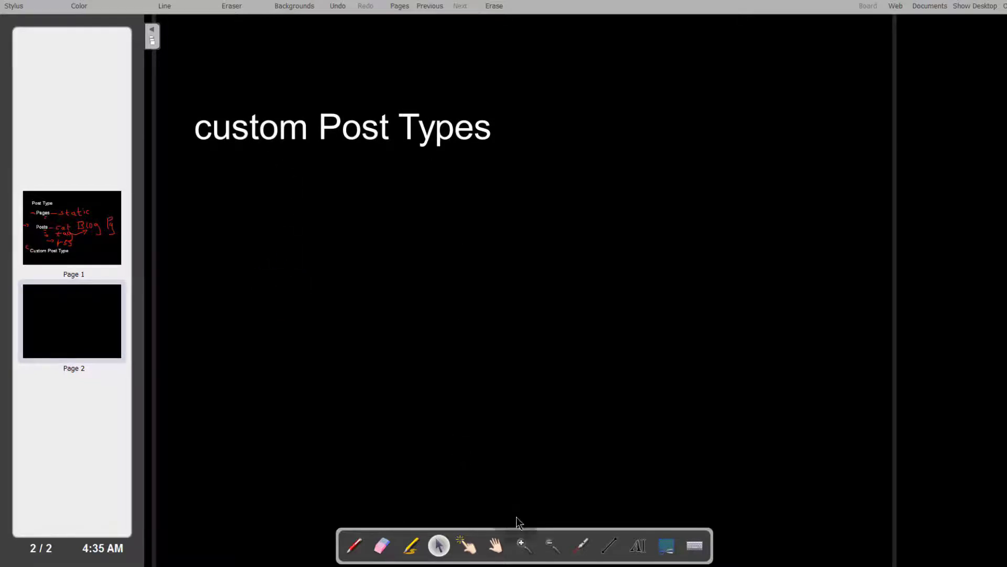
# Step: With the pen, handwrite "- video" and "- news" as list items under the custom Post Types heading
pyautogui.click(354, 546)
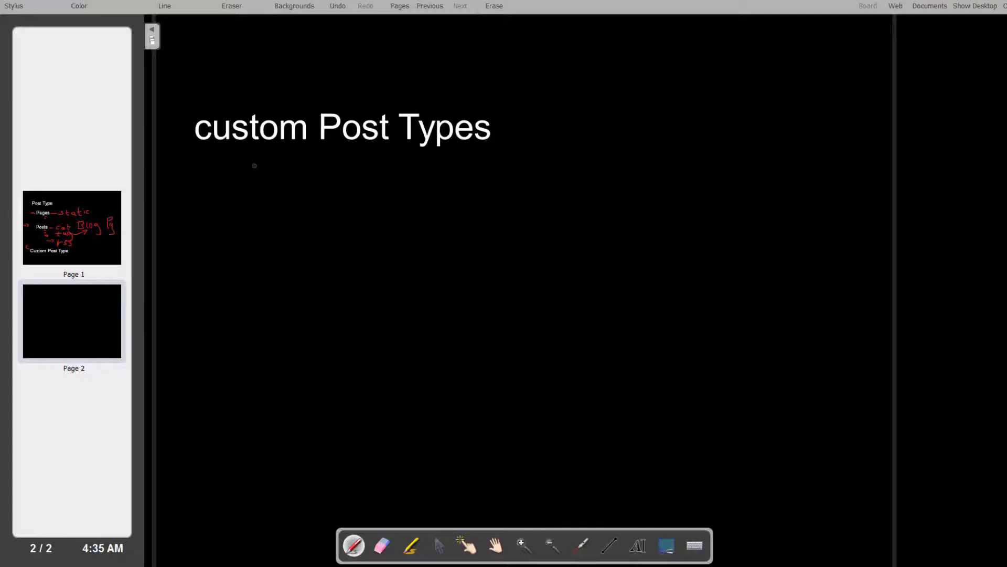
pyautogui.moveTo(254, 166)
pyautogui.mouseDown()
pyautogui.moveTo(303, 174)
pyautogui.moveTo(328, 152)
pyautogui.moveTo(353, 181)
pyautogui.moveTo(380, 183)
pyautogui.moveTo(399, 142)
pyautogui.moveTo(391, 181)
pyautogui.mouseUp()
pyautogui.moveTo(410, 183)
pyautogui.mouseDown()
pyautogui.moveTo(426, 167)
pyautogui.moveTo(440, 189)
pyautogui.moveTo(457, 164)
pyautogui.moveTo(423, 180)
pyautogui.mouseUp()
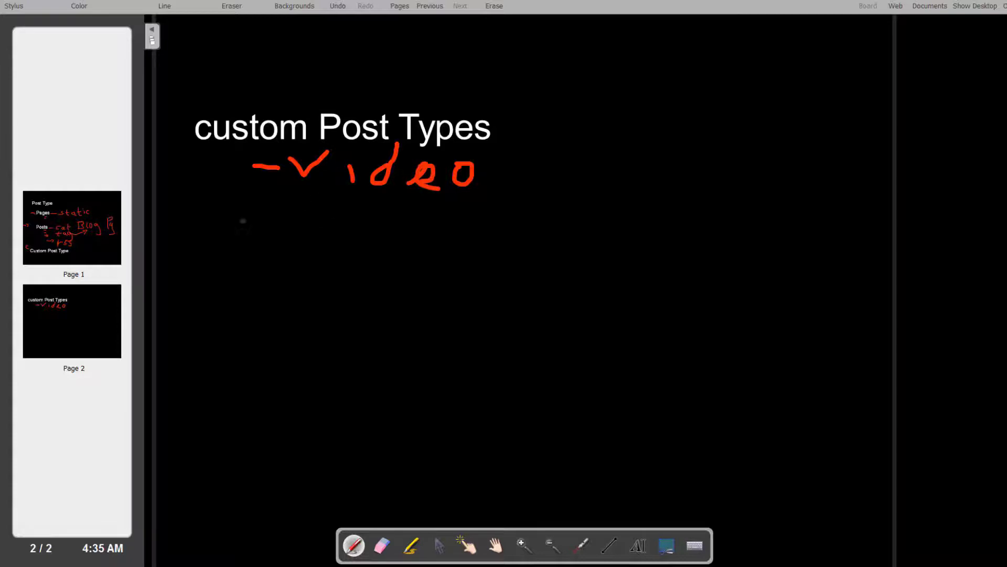
pyautogui.moveTo(255, 215)
pyautogui.mouseDown()
pyautogui.moveTo(310, 202)
pyautogui.moveTo(325, 233)
pyautogui.moveTo(344, 210)
pyautogui.moveTo(331, 236)
pyautogui.moveTo(356, 237)
pyautogui.moveTo(389, 216)
pyautogui.moveTo(443, 210)
pyautogui.moveTo(424, 246)
pyautogui.mouseUp()
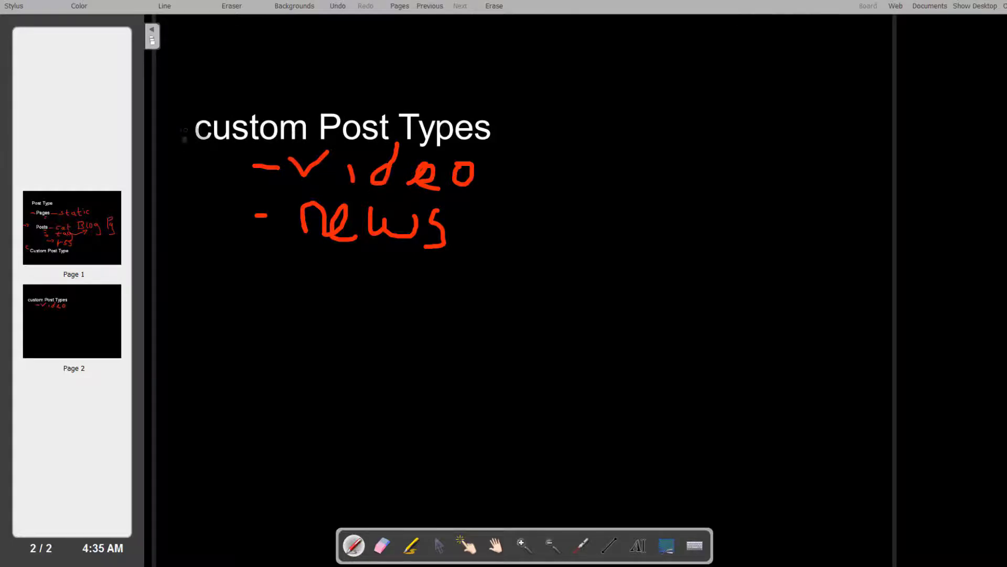
# Step: Underline the first letter of the heading and handwrite "- articles" below news
pyautogui.moveTo(193, 147); pyautogui.dragTo(217, 149)
pyautogui.moveTo(251, 257); pyautogui.dragTo(266, 256)
pyautogui.click(302, 263)
pyautogui.moveTo(302, 262); pyautogui.dragTo(308, 282)
pyautogui.moveTo(320, 266)
pyautogui.mouseDown()
pyautogui.moveTo(340, 264)
pyautogui.moveTo(359, 288)
pyautogui.moveTo(379, 272)
pyautogui.moveTo(395, 286)
pyautogui.mouseUp()
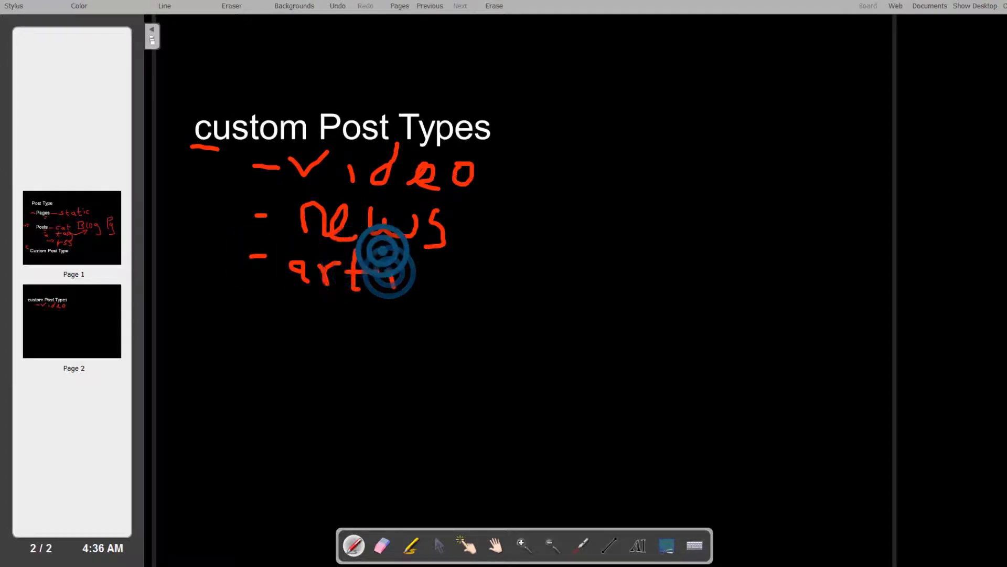
pyautogui.click(383, 250)
pyautogui.moveTo(437, 246)
pyautogui.mouseDown()
pyautogui.moveTo(426, 284)
pyautogui.moveTo(485, 275)
pyautogui.moveTo(487, 324)
pyautogui.mouseUp()
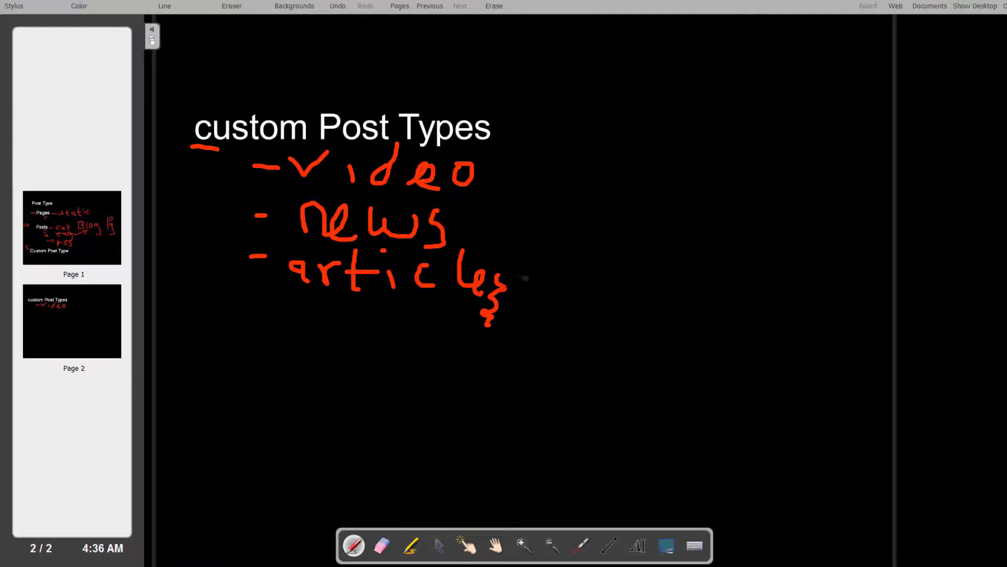
# Step: Draw a dash after articles and an arrow after video
pyautogui.moveTo(548, 269); pyautogui.dragTo(571, 270)
pyautogui.click(504, 169)
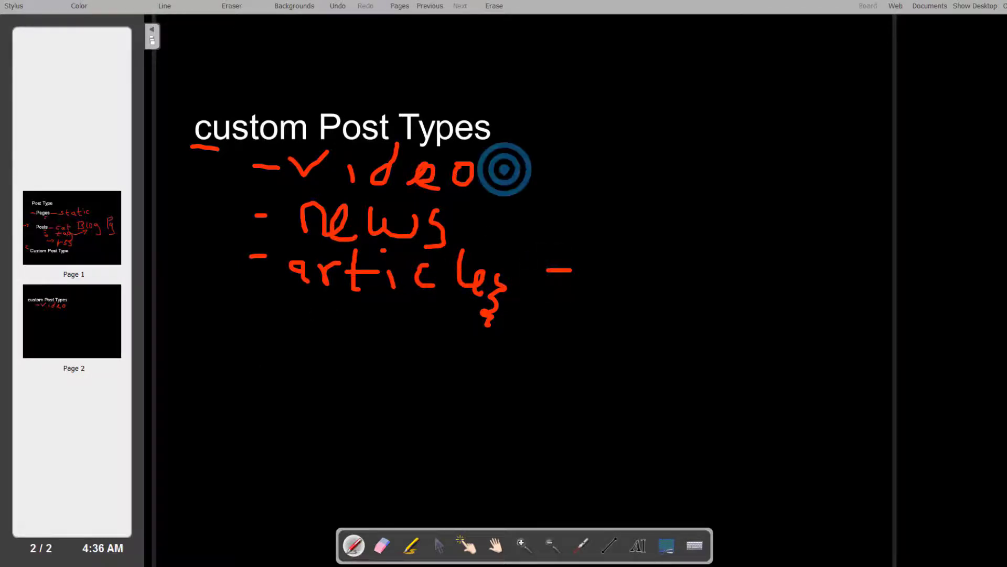
pyautogui.moveTo(504, 169); pyautogui.dragTo(534, 176)
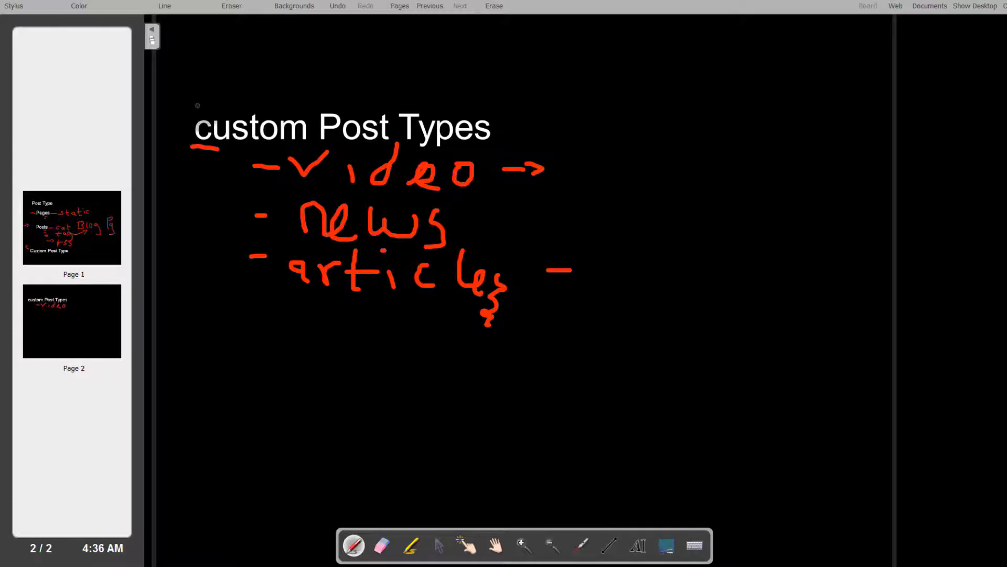
# Step: Handwrite "- images" as the fourth item below articles
pyautogui.moveTo(249, 316); pyautogui.dragTo(255, 316)
pyautogui.click(299, 314)
pyautogui.click(297, 303)
pyautogui.click(322, 318)
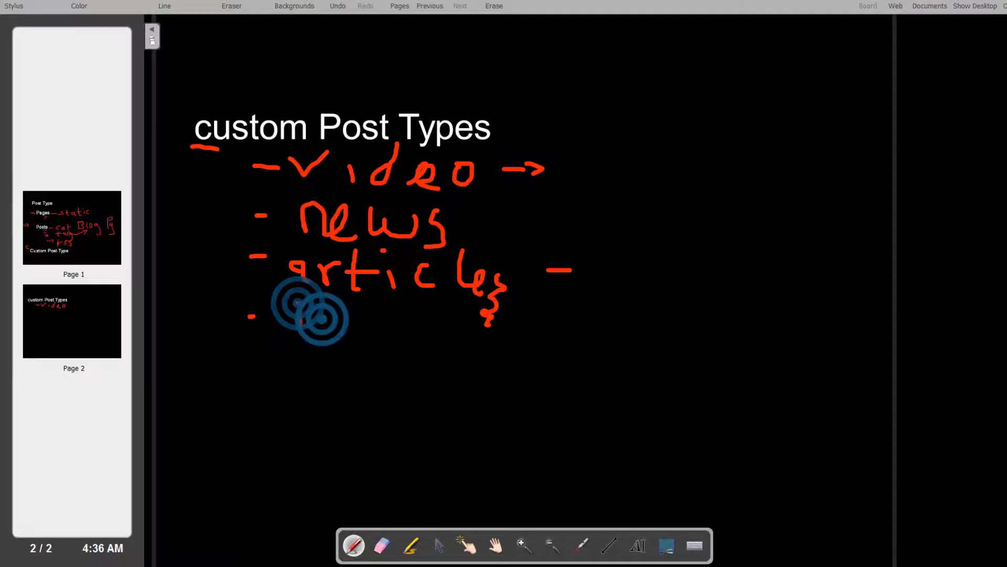
pyautogui.moveTo(321, 314)
pyautogui.mouseDown()
pyautogui.moveTo(385, 339)
pyautogui.moveTo(404, 321)
pyautogui.moveTo(423, 336)
pyautogui.moveTo(413, 362)
pyautogui.mouseUp()
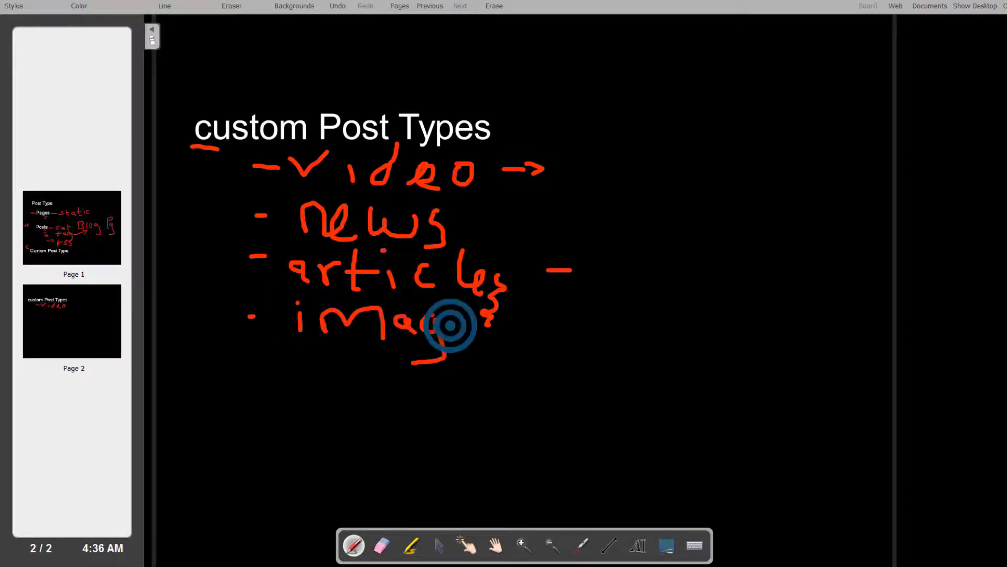
pyautogui.moveTo(451, 326); pyautogui.dragTo(466, 339)
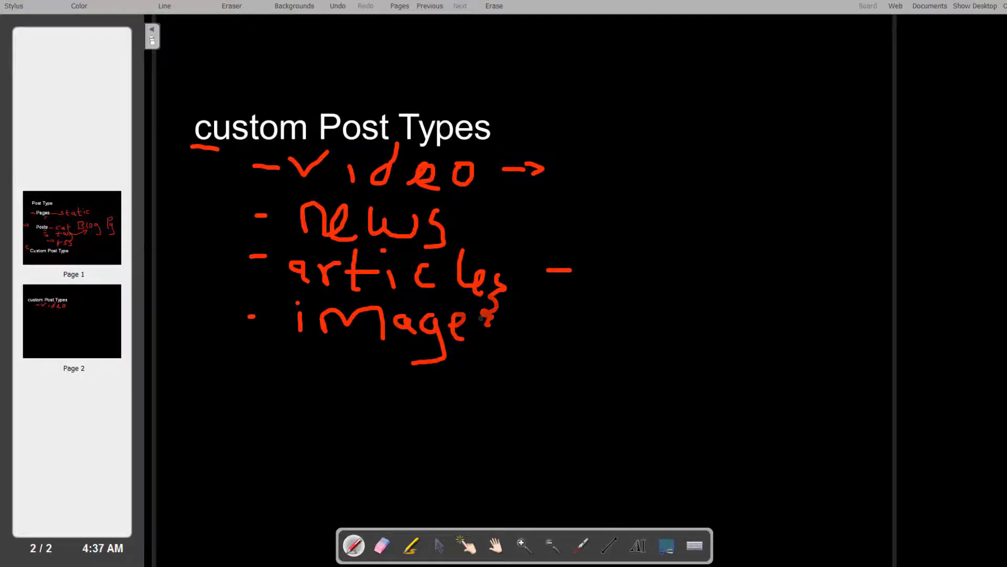
pyautogui.moveTo(487, 314); pyautogui.dragTo(471, 345)
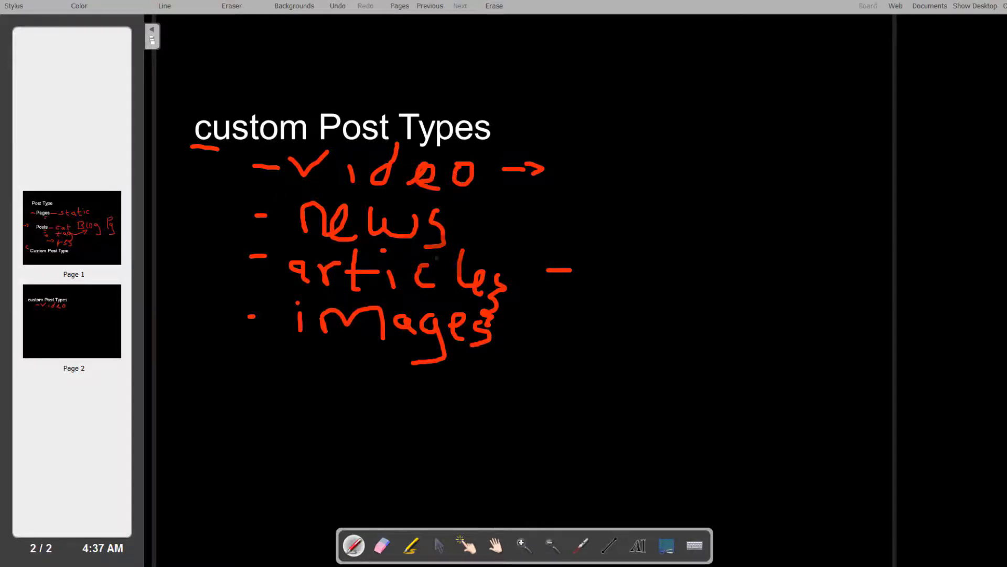
# Step: Return to page 1, draw an arrow before Pages and a tick above static
pyautogui.click(45, 225)
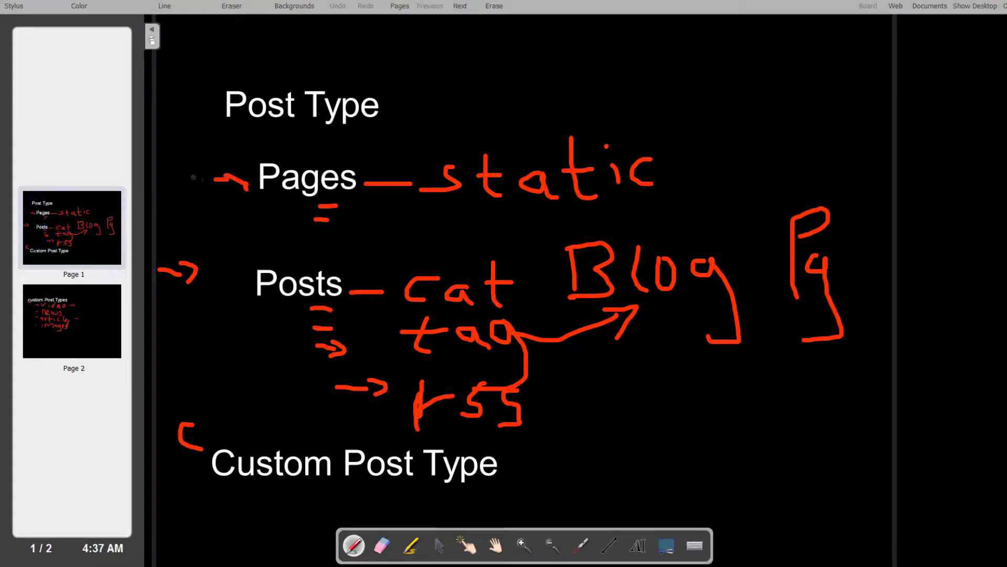
pyautogui.moveTo(199, 180)
pyautogui.mouseDown()
pyautogui.moveTo(254, 180)
pyautogui.moveTo(247, 189)
pyautogui.mouseUp()
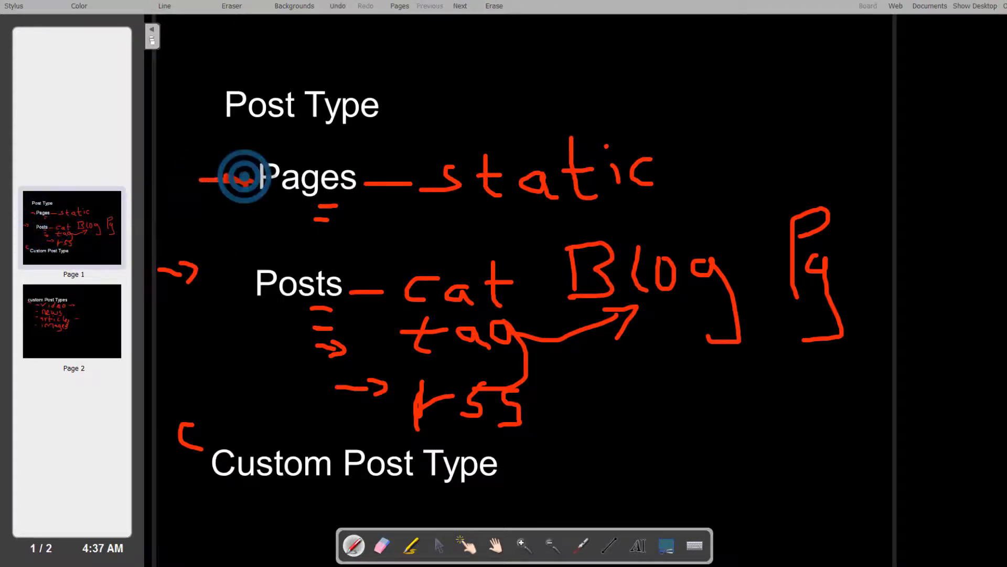
pyautogui.moveTo(437, 148)
pyautogui.mouseDown()
pyautogui.moveTo(464, 131)
pyautogui.moveTo(436, 152)
pyautogui.mouseUp()
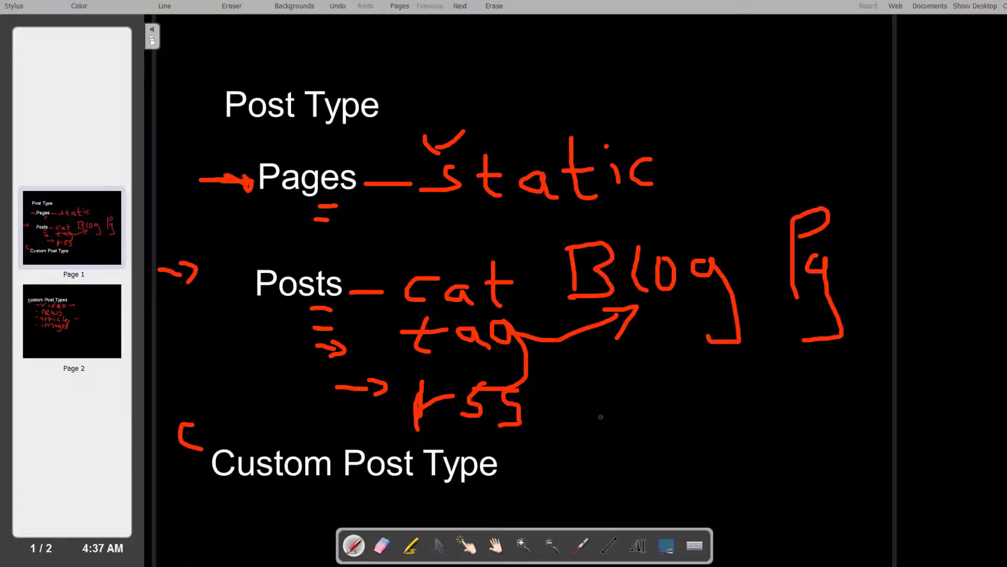
# Step: Draw a curved line beneath Blog connecting it to the pg note
pyautogui.moveTo(597, 393); pyautogui.dragTo(608, 394)
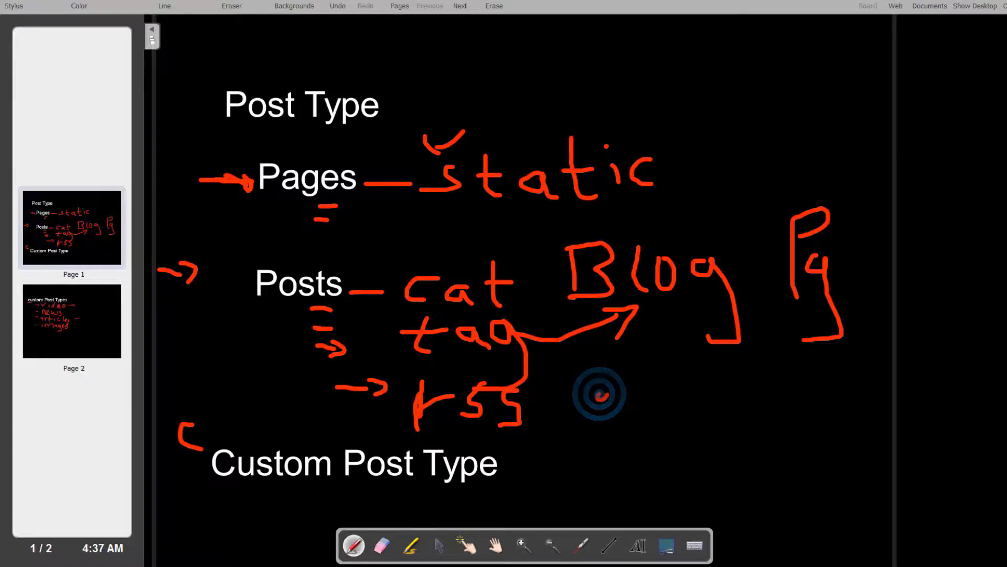
pyautogui.moveTo(606, 337)
pyautogui.mouseDown()
pyautogui.moveTo(596, 338)
pyautogui.moveTo(851, 325)
pyautogui.mouseUp()
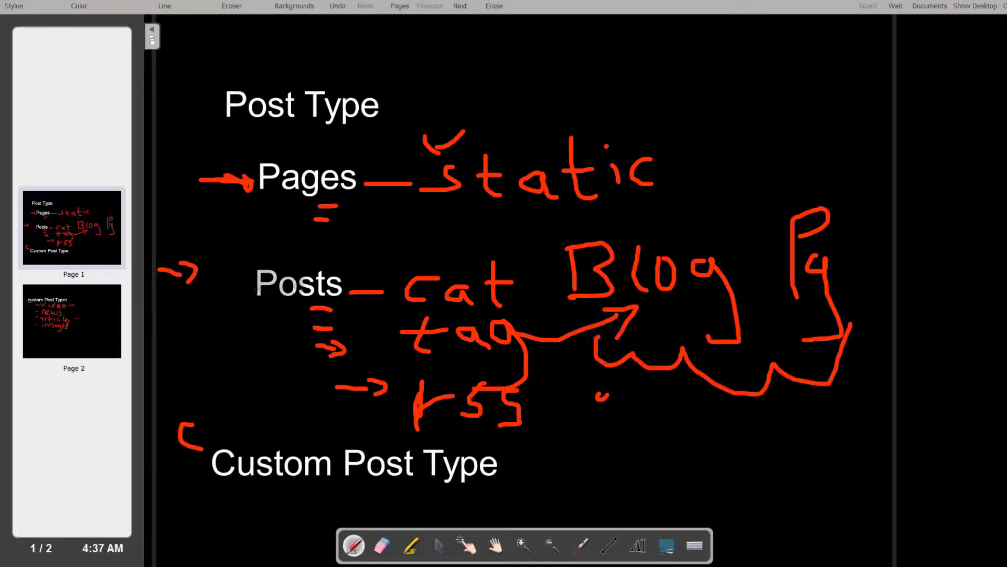
pyautogui.moveTo(271, 256)
pyautogui.mouseDown()
pyautogui.moveTo(226, 260)
pyautogui.moveTo(226, 320)
pyautogui.moveTo(244, 344)
pyautogui.mouseUp()
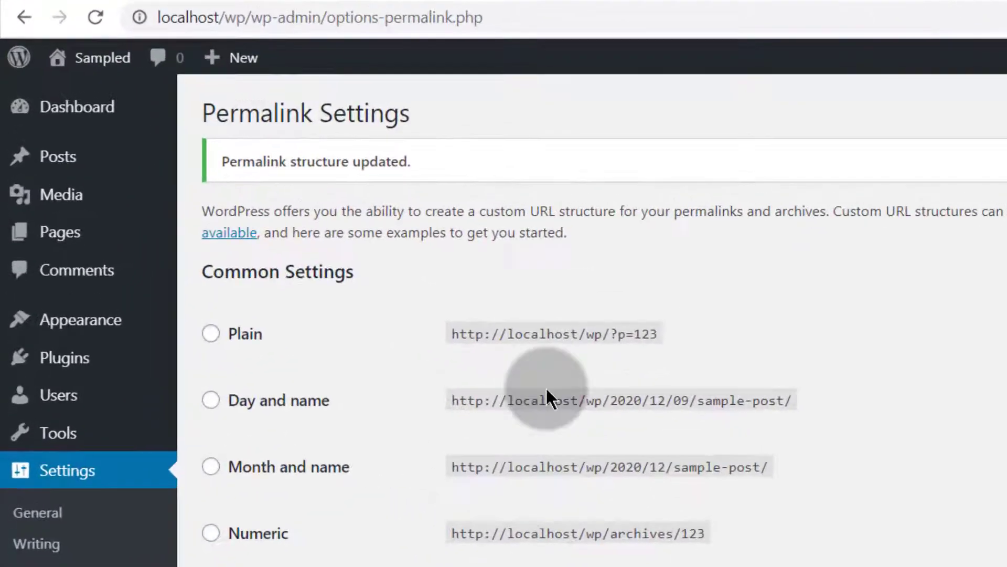
# Step: Move the Sample Page to the trash and then permanently delete it from the trash
pyautogui.moveTo(61, 249)
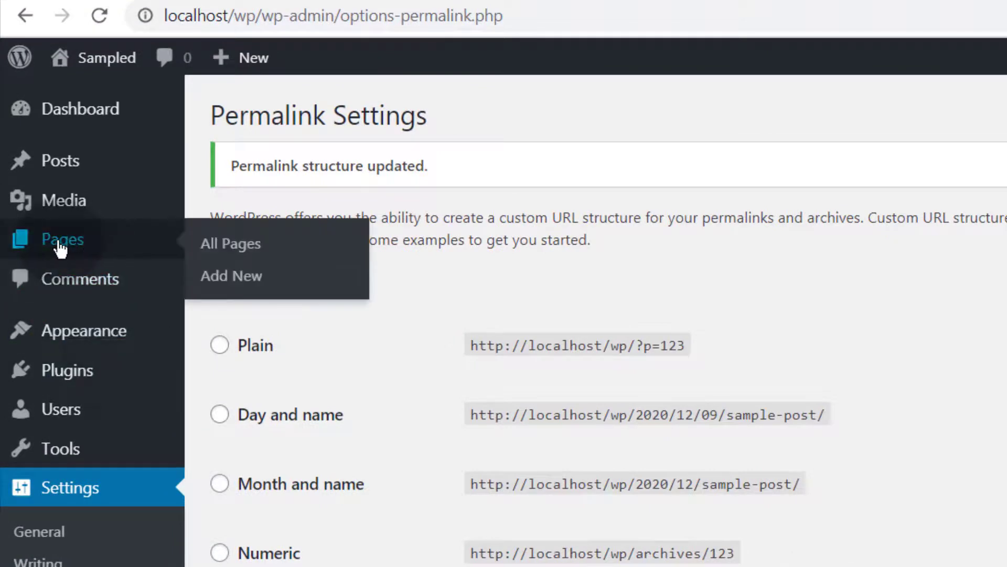
pyautogui.click(230, 278)
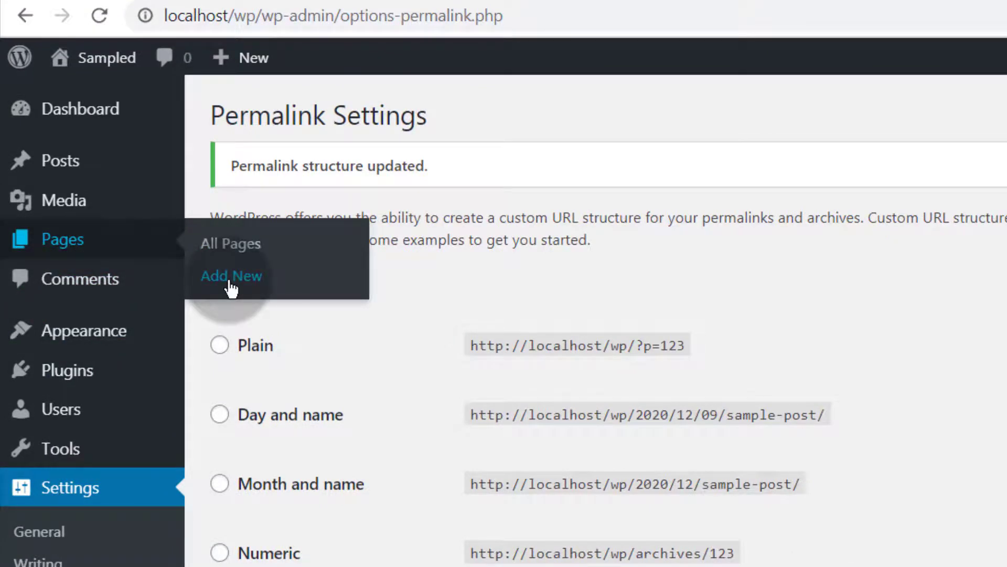
pyautogui.click(58, 247)
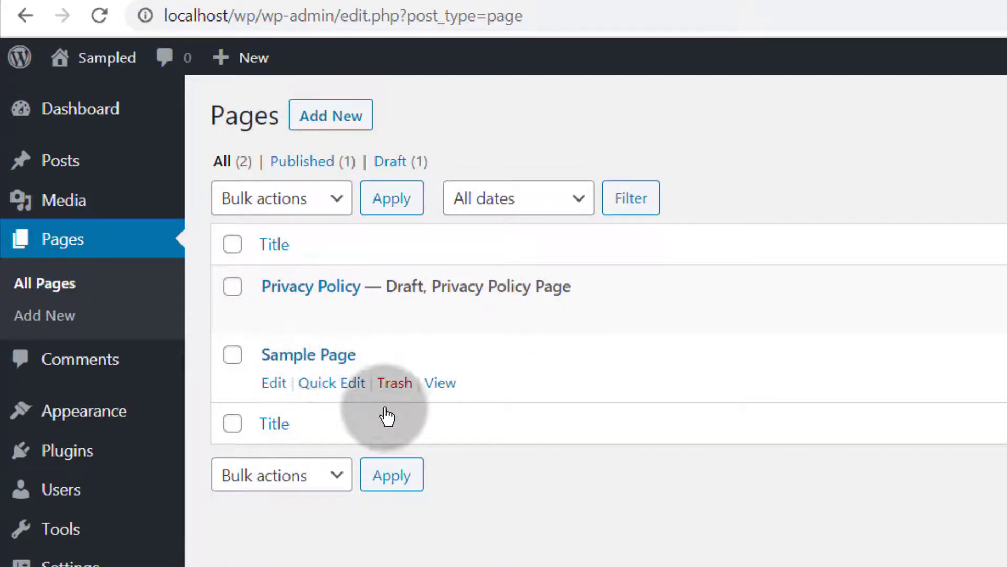
pyautogui.click(395, 385)
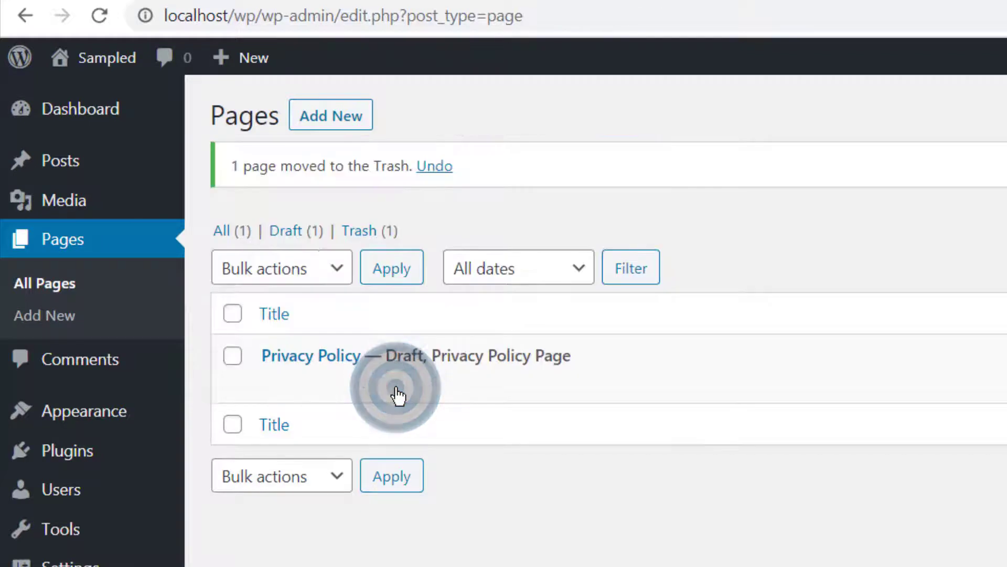
pyautogui.click(361, 232)
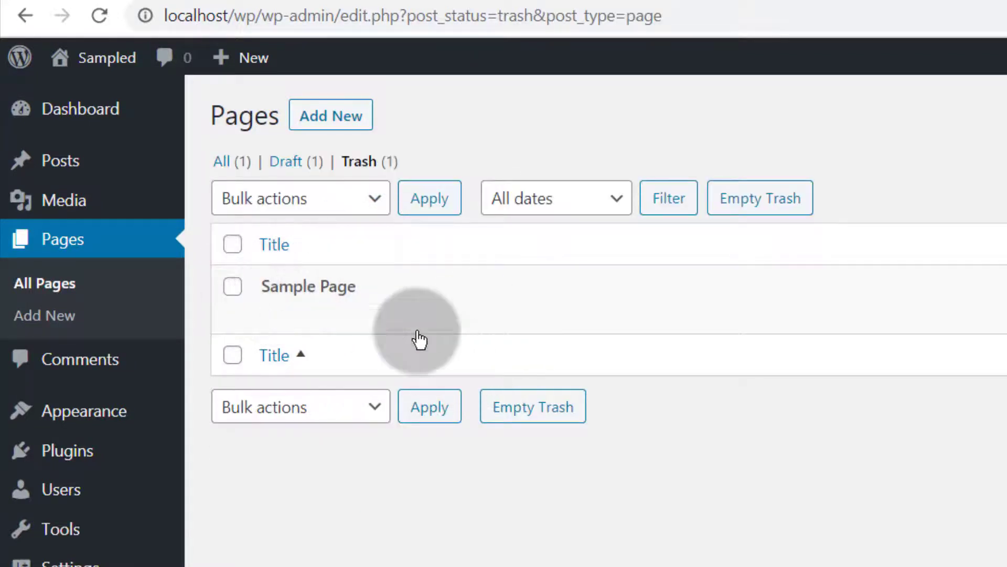
pyautogui.click(386, 314)
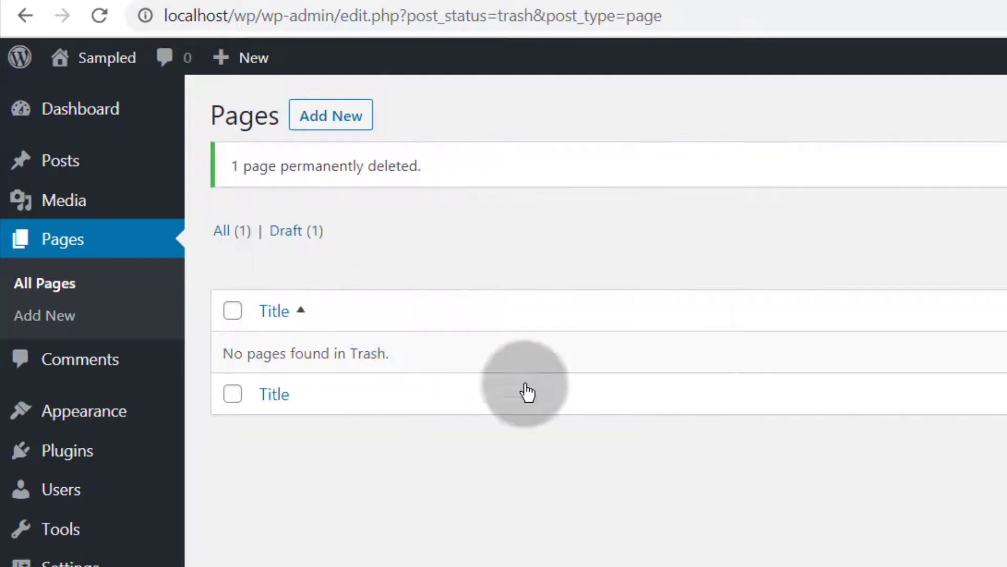
# Step: Create a new page titled "Blog Page" and publish it
pyautogui.click(50, 321)
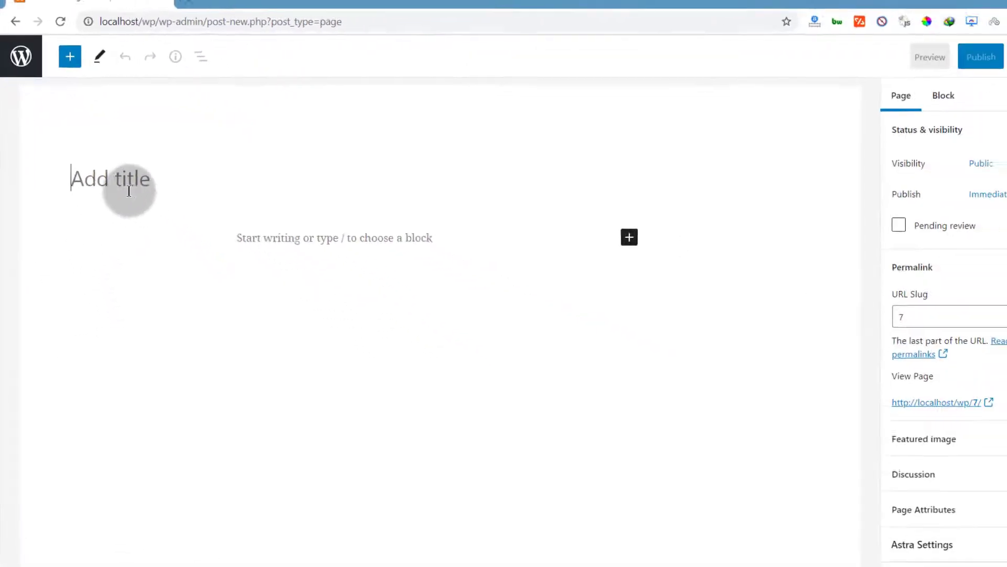
pyautogui.click(110, 179)
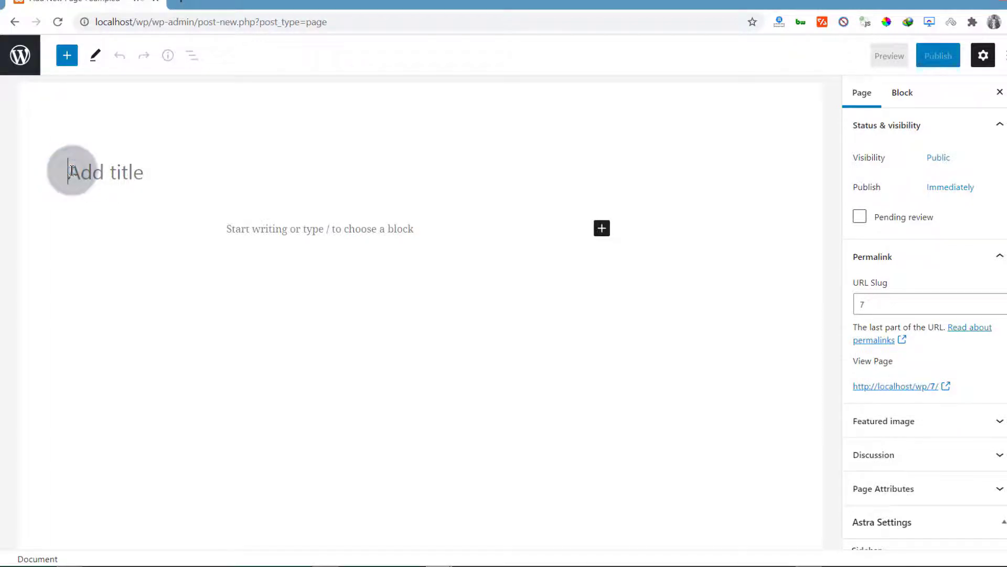
pyautogui.write('Blog Page')
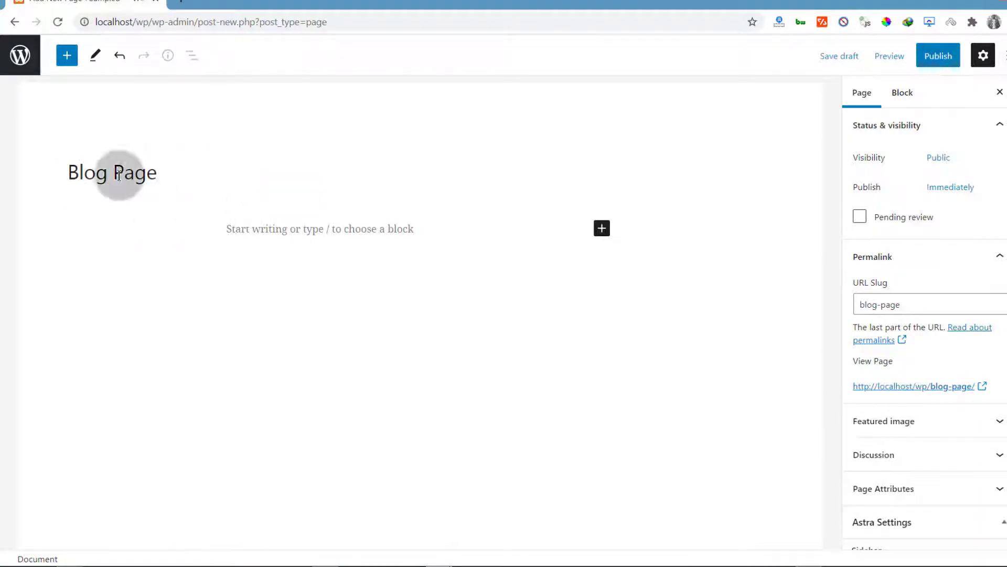
pyautogui.click(947, 58)
pyautogui.click(895, 56)
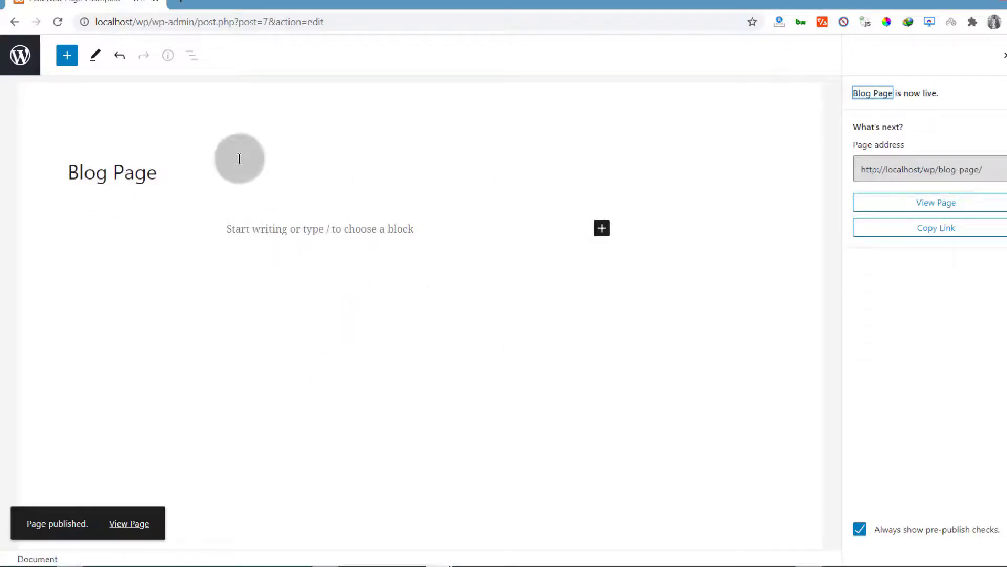
pyautogui.click(603, 232)
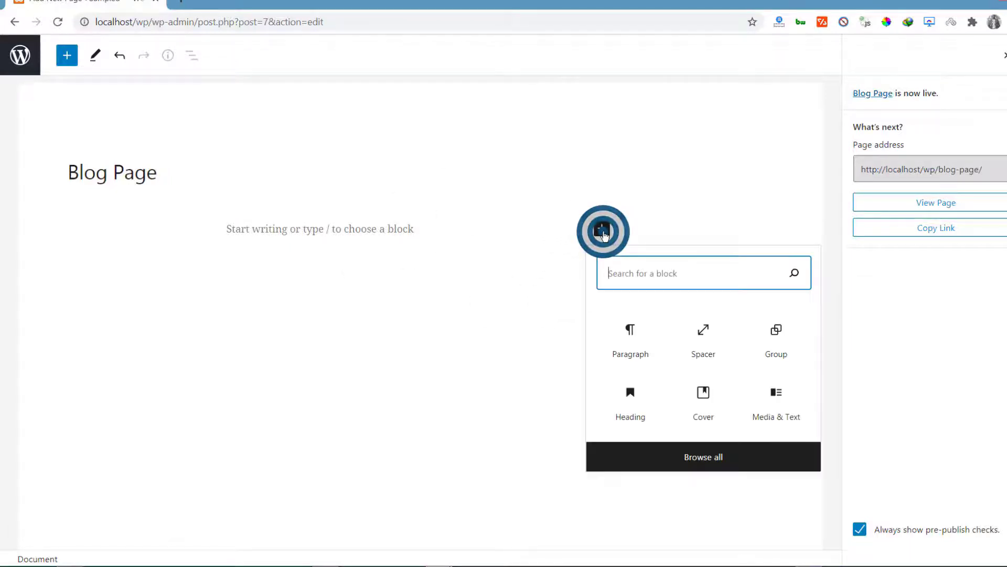
pyautogui.click(721, 459)
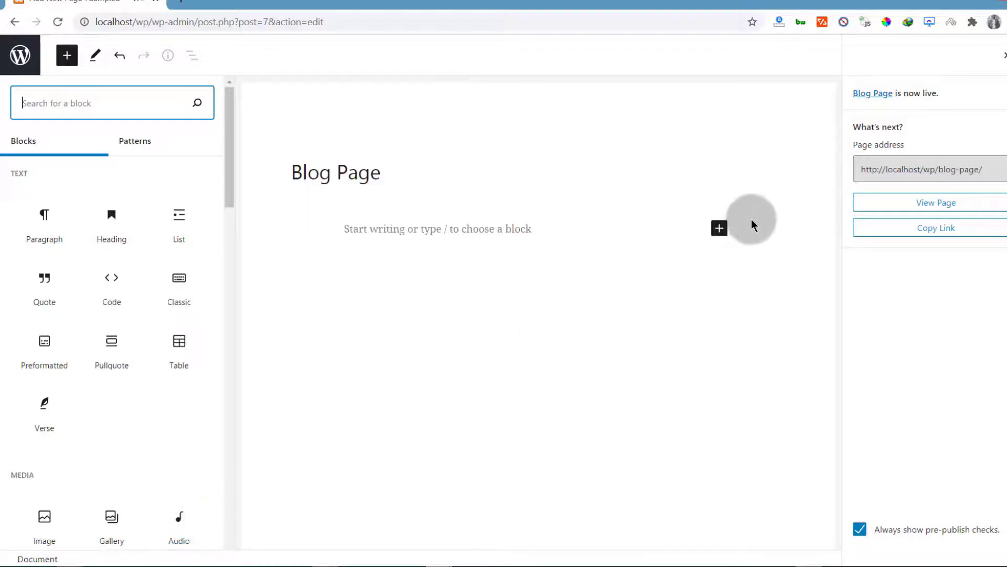
pyautogui.click(706, 118)
pyautogui.click(1003, 55)
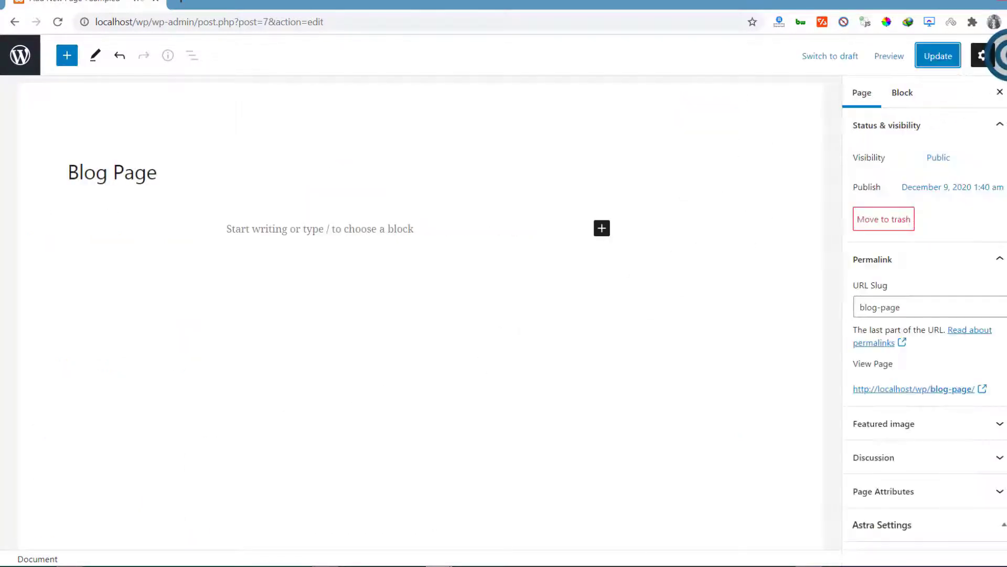
# Step: Create a new page titled "Contact" and publish it
pyautogui.click(18, 53)
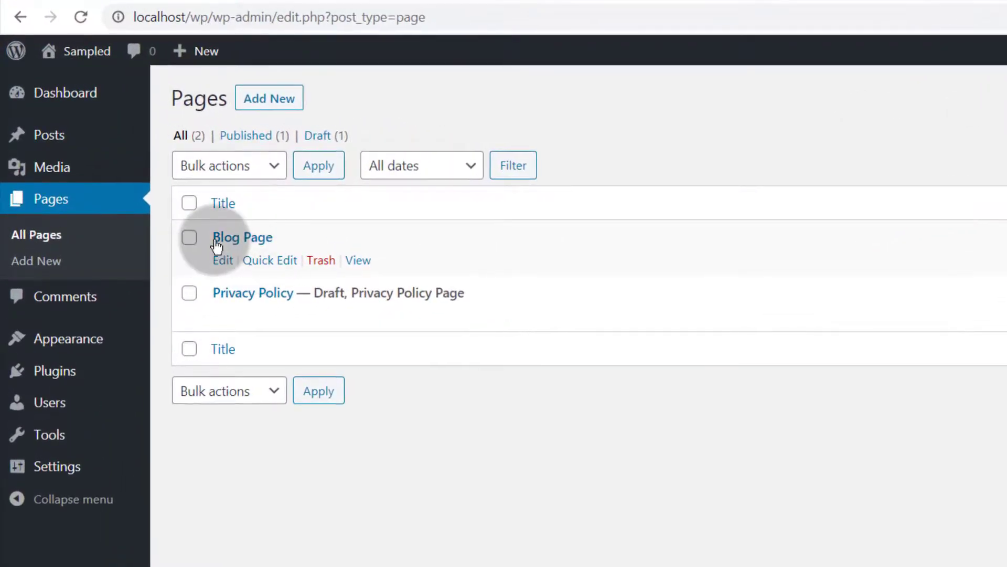
pyautogui.click(273, 99)
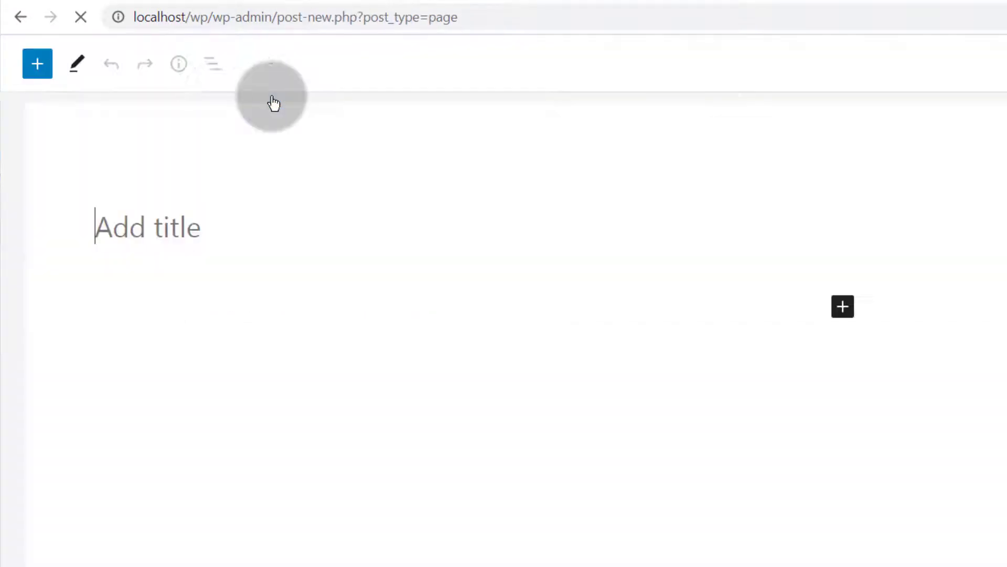
pyautogui.click(152, 211)
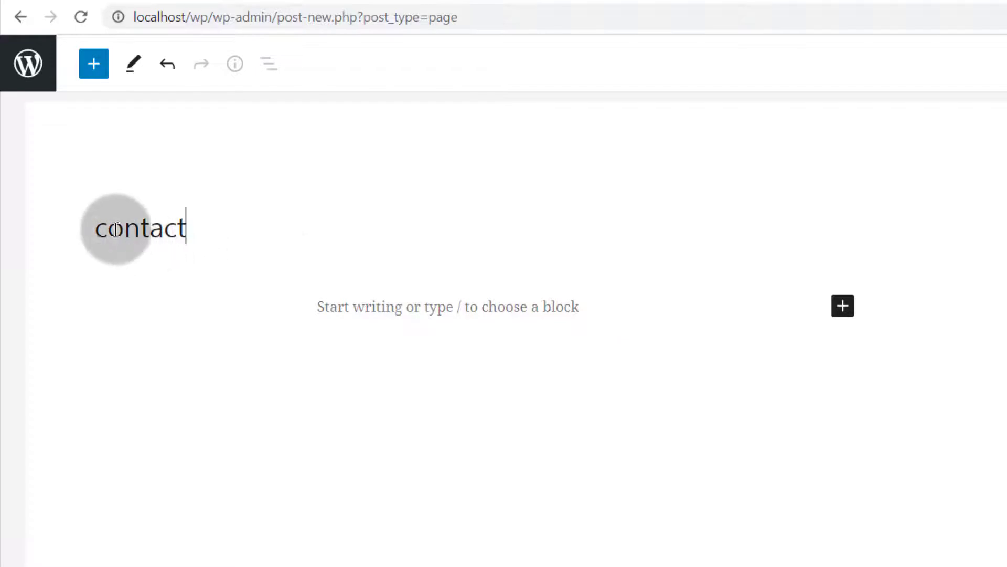
pyautogui.moveTo(103, 227); pyautogui.dragTo(92, 228)
pyautogui.write('C')
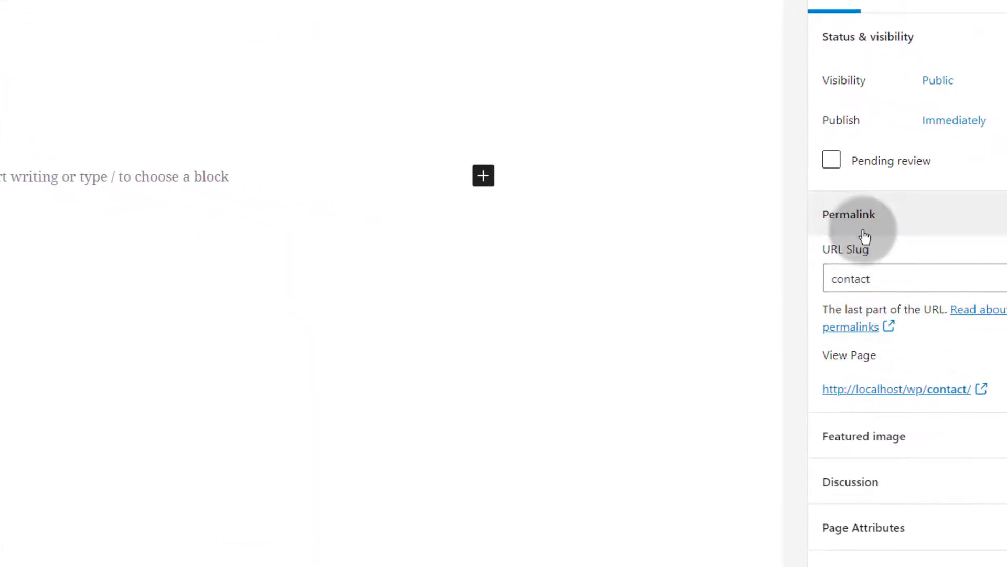
pyautogui.moveTo(888, 277); pyautogui.dragTo(822, 282)
pyautogui.click(890, 277)
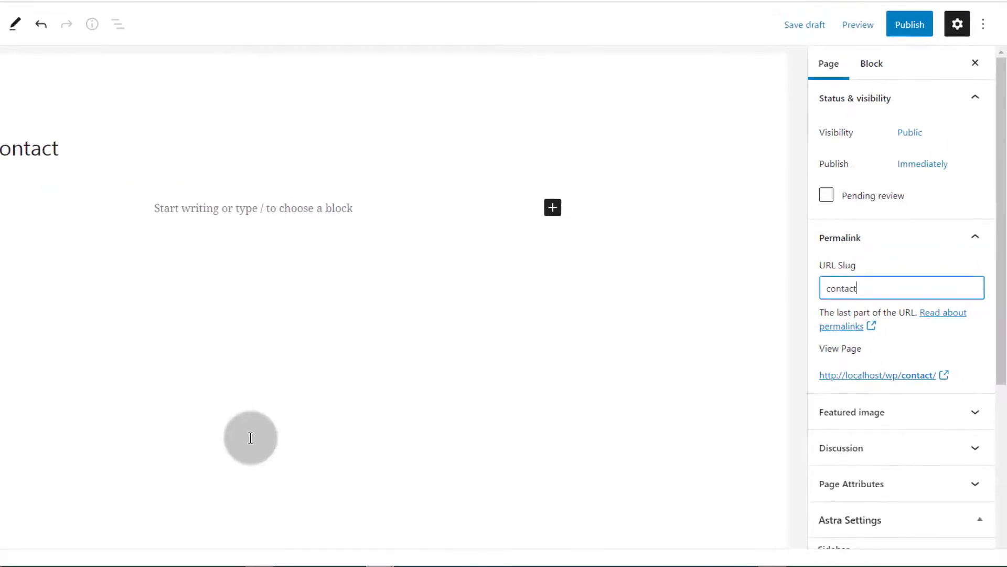
pyautogui.click(913, 26)
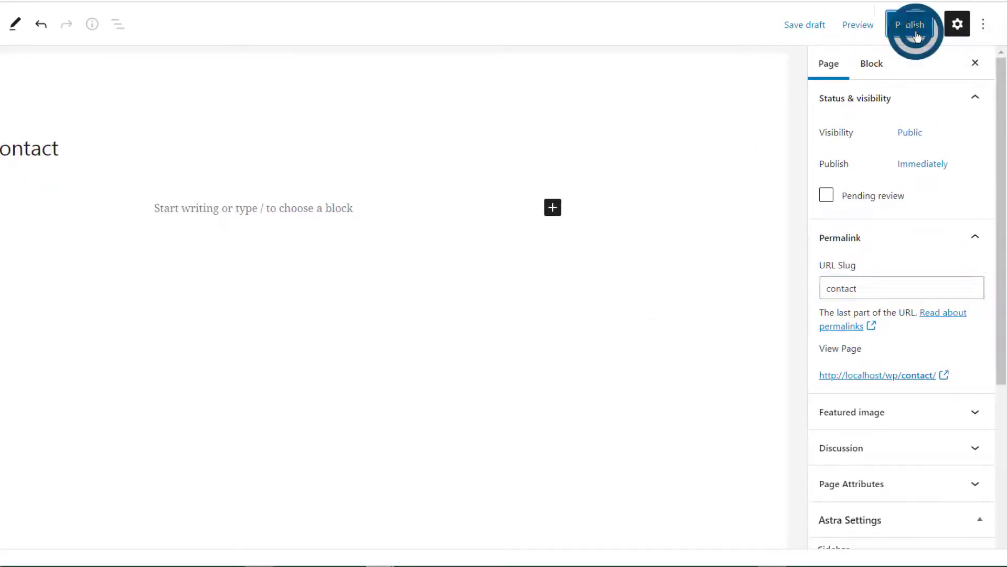
pyautogui.click(838, 32)
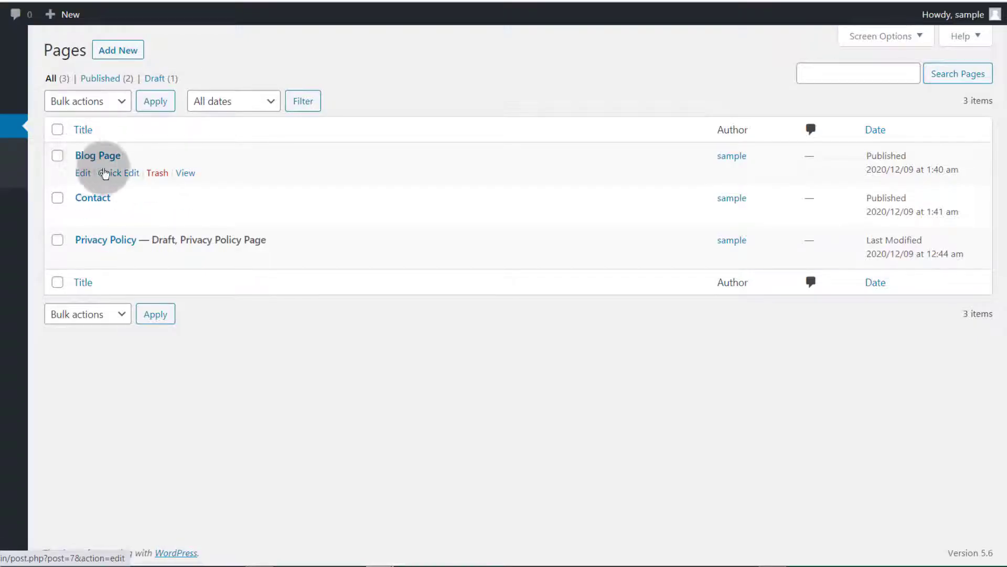
# Step: Change the Blog Page's URL slug to blog and update the page
pyautogui.click(83, 174)
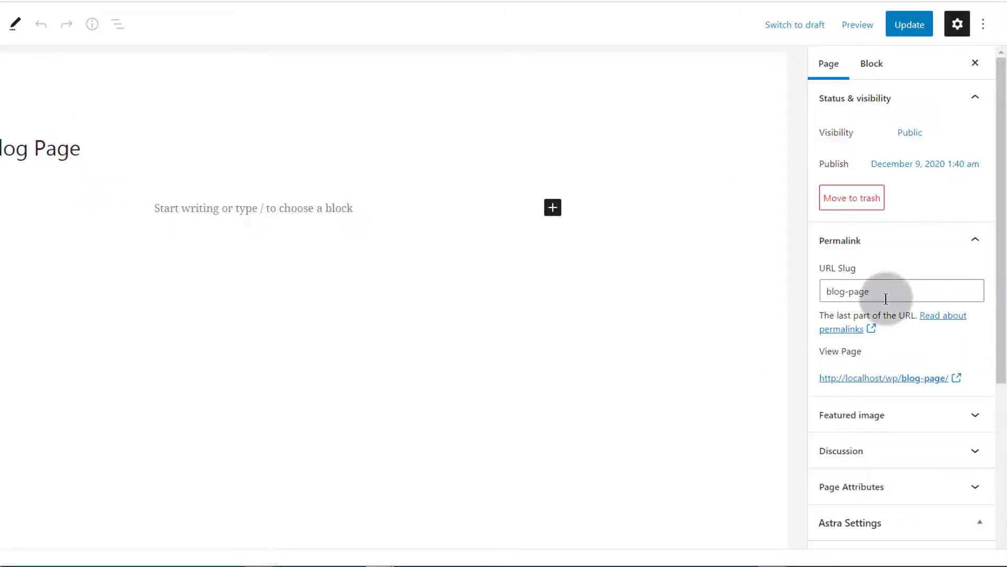
pyautogui.moveTo(892, 289); pyautogui.dragTo(843, 292)
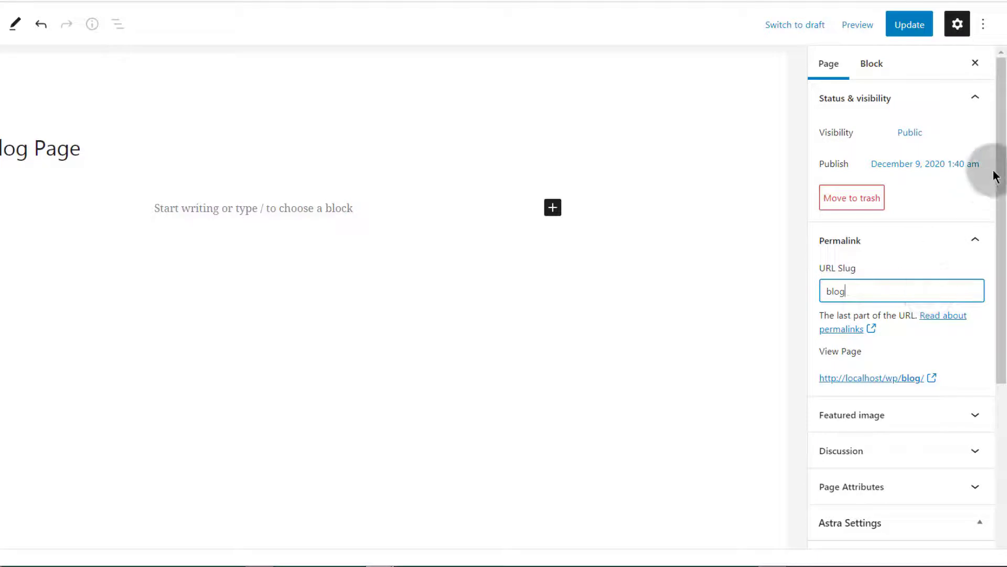
pyautogui.click(910, 25)
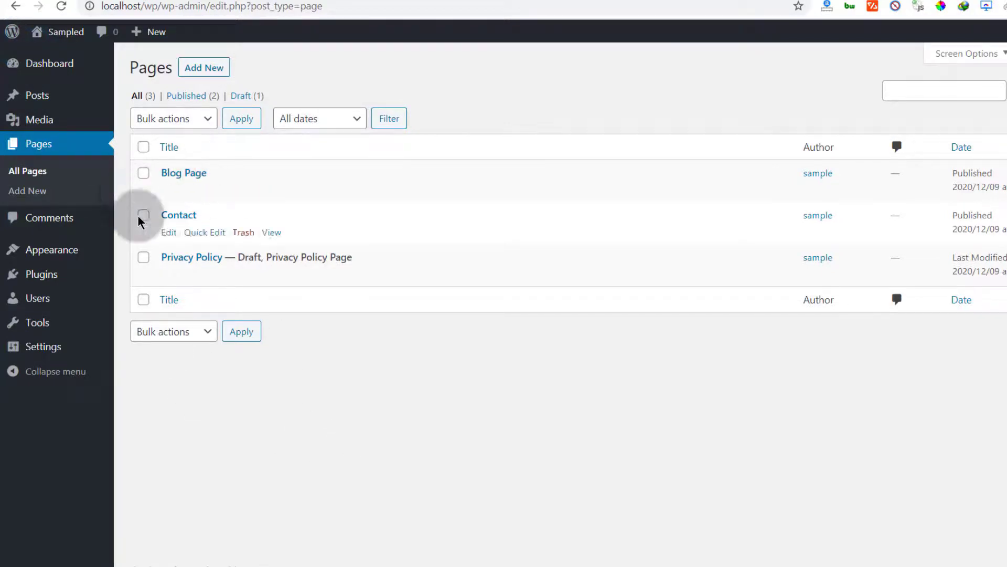
# Step: Create a new post titled "Marketing Tips for beginners"
pyautogui.moveTo(41, 96)
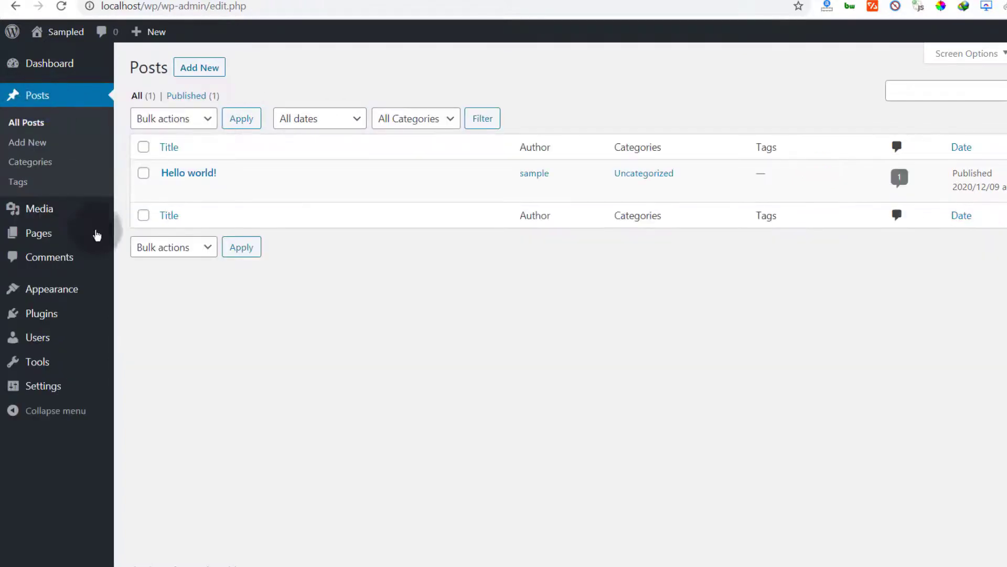
pyautogui.click(167, 194)
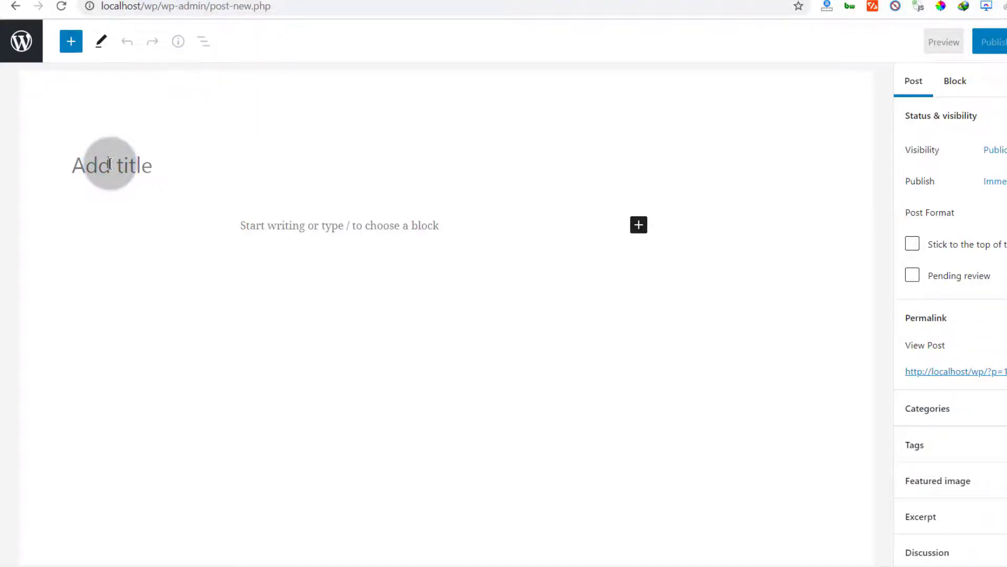
pyautogui.write('marketing Tips for beginner')
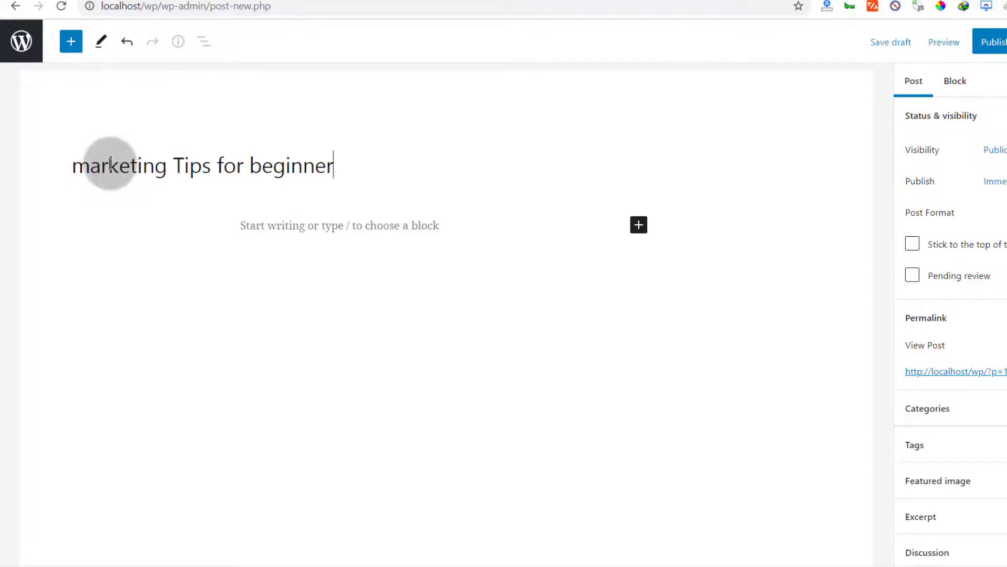
pyautogui.moveTo(76, 167); pyautogui.dragTo(97, 170)
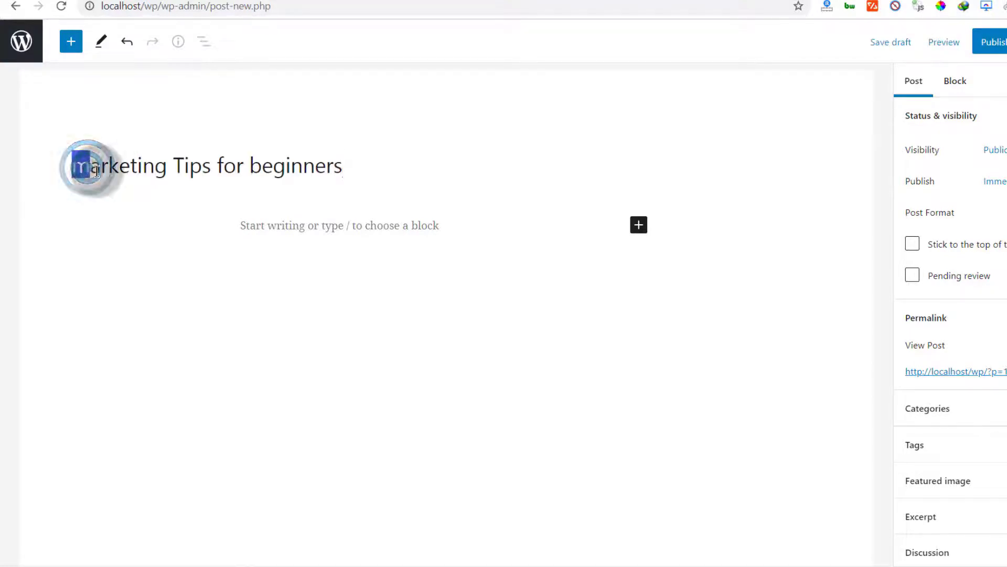
pyautogui.write('M')
# Step: Add an empty Paragraph block to the post body
pyautogui.click(344, 225)
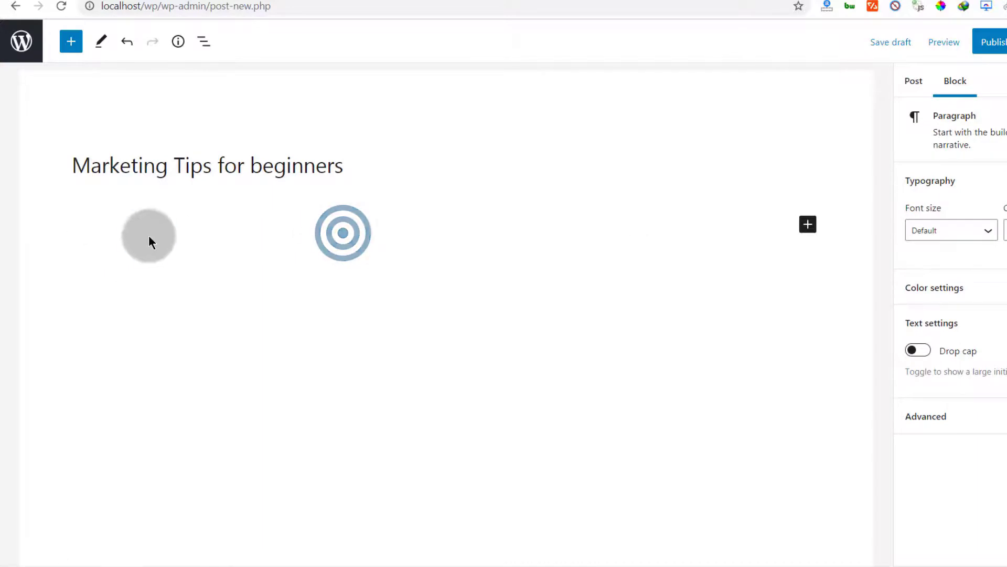
pyautogui.click(149, 236)
pyautogui.click(372, 214)
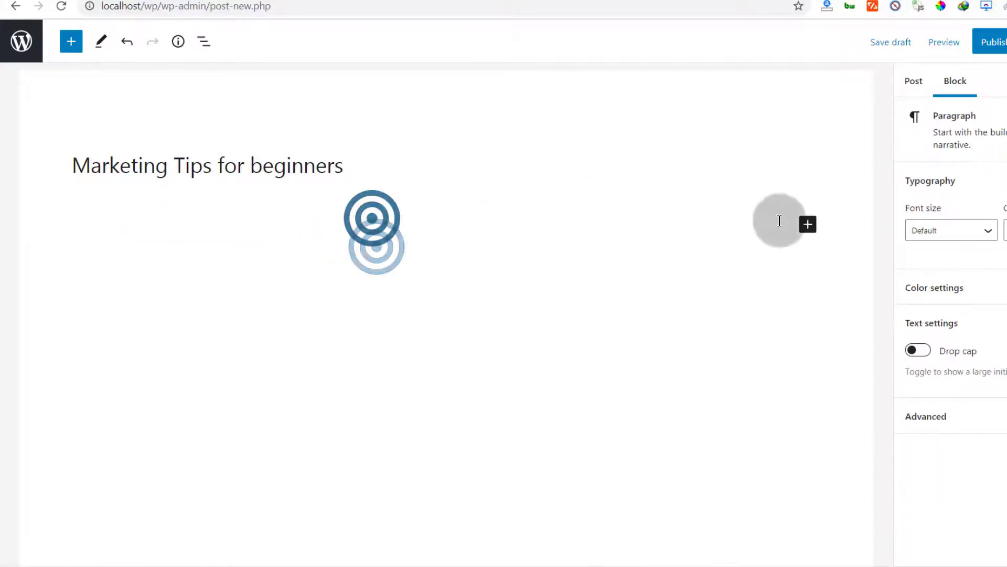
pyautogui.click(808, 223)
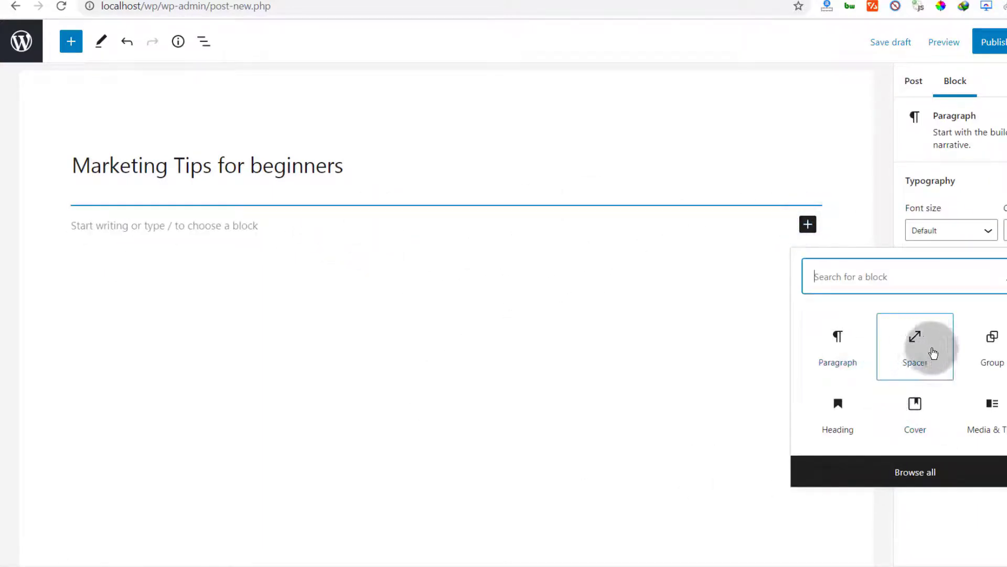
pyautogui.click(830, 351)
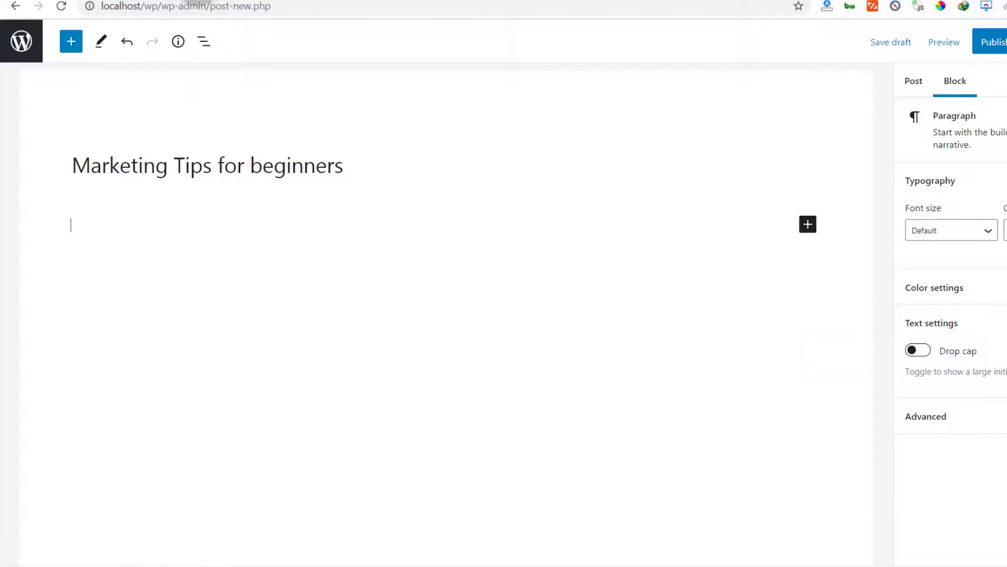
# Step: Copy the "What is Lorem Ipsum?" and "Why do we use it?" sections from lipsum.com in a new browser tab
pyautogui.click(194, 3)
pyautogui.click(195, 4)
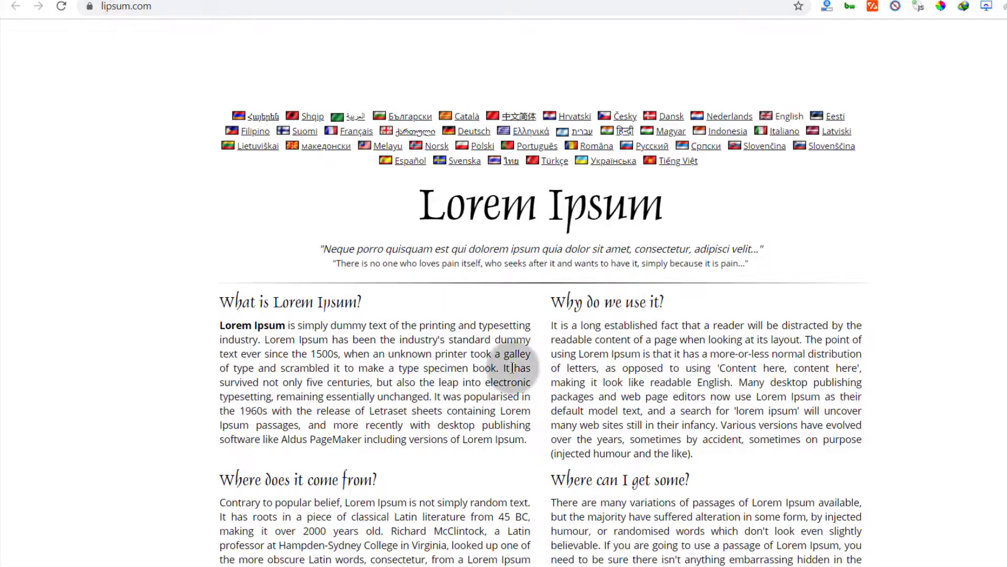
pyautogui.scroll(-3, 454, 345)
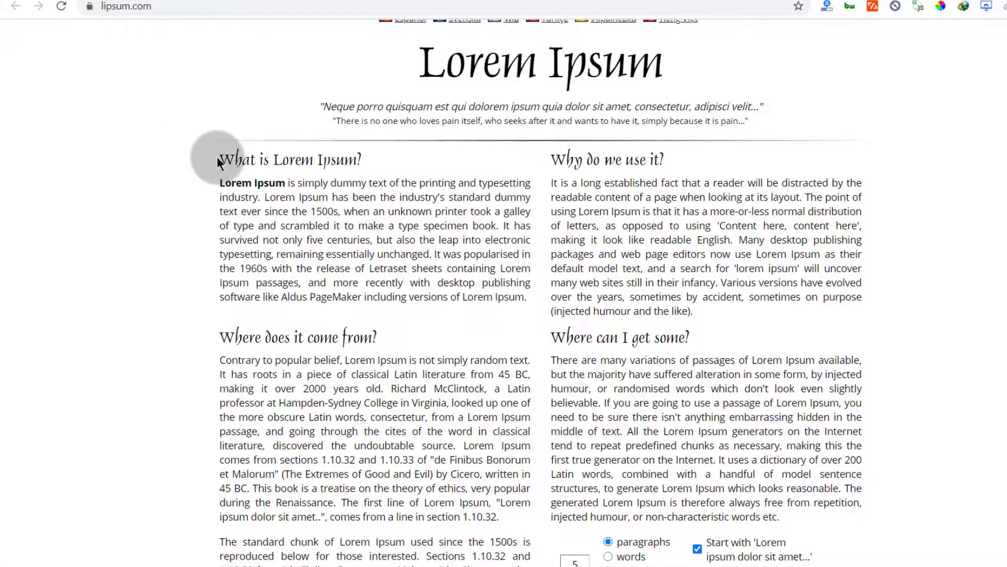
pyautogui.moveTo(220, 157); pyautogui.dragTo(680, 333)
pyautogui.rightClick(400, 263)
pyautogui.click(461, 272)
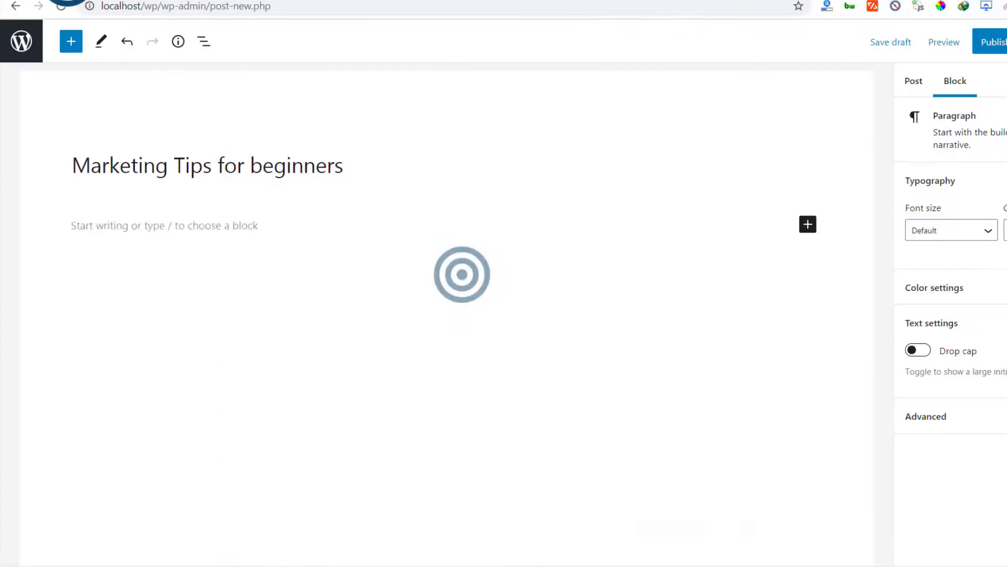
# Step: Paste the copied Lorem Ipsum text into the post's paragraph block
pyautogui.click(75, 210)
pyautogui.rightClick(83, 229)
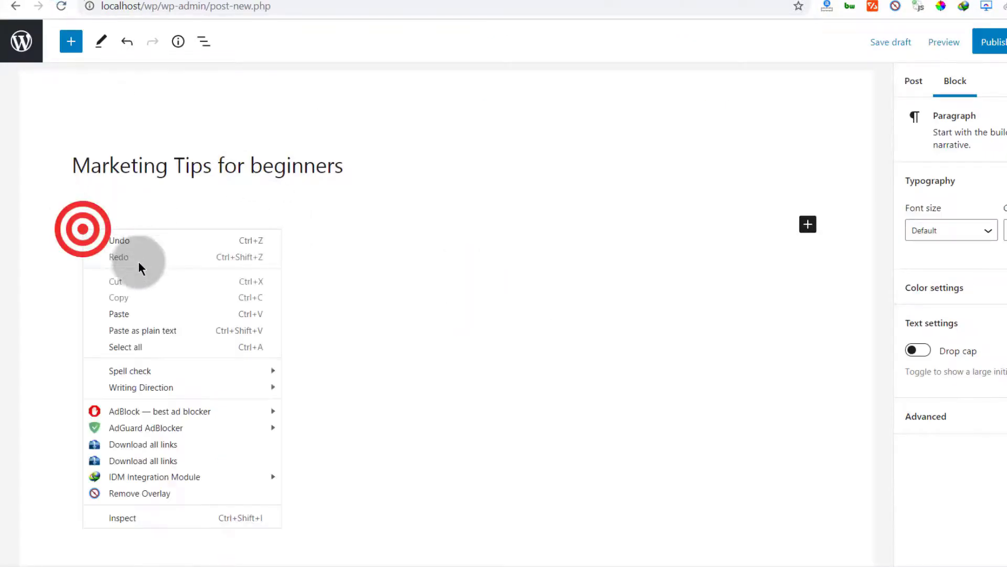
pyautogui.click(130, 310)
pyautogui.scroll(-4, 400, 303)
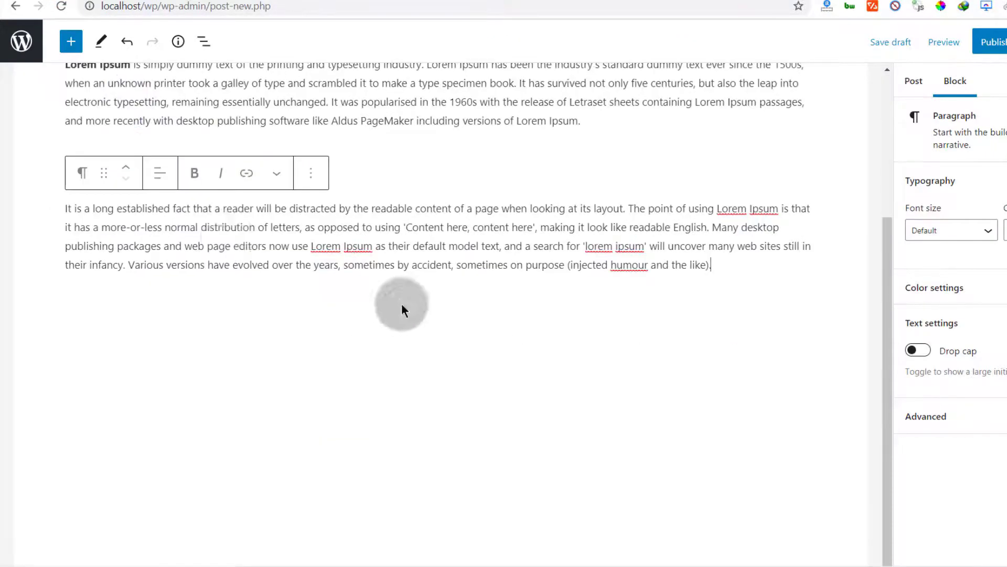
# Step: Insert a Spacer block above the "Why do we use it?" heading and reduce its height
pyautogui.click(203, 236)
pyautogui.click(307, 130)
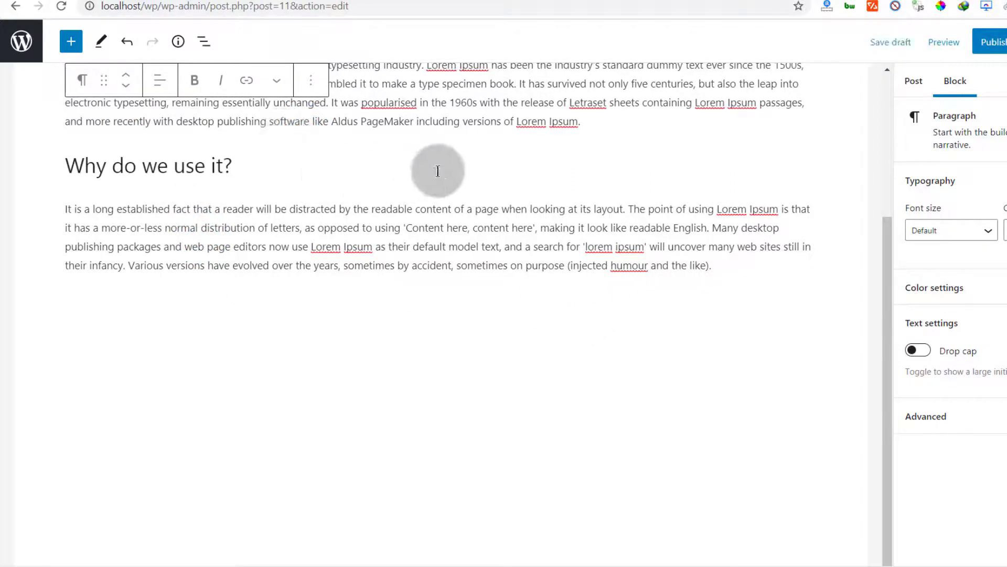
pyautogui.click(439, 140)
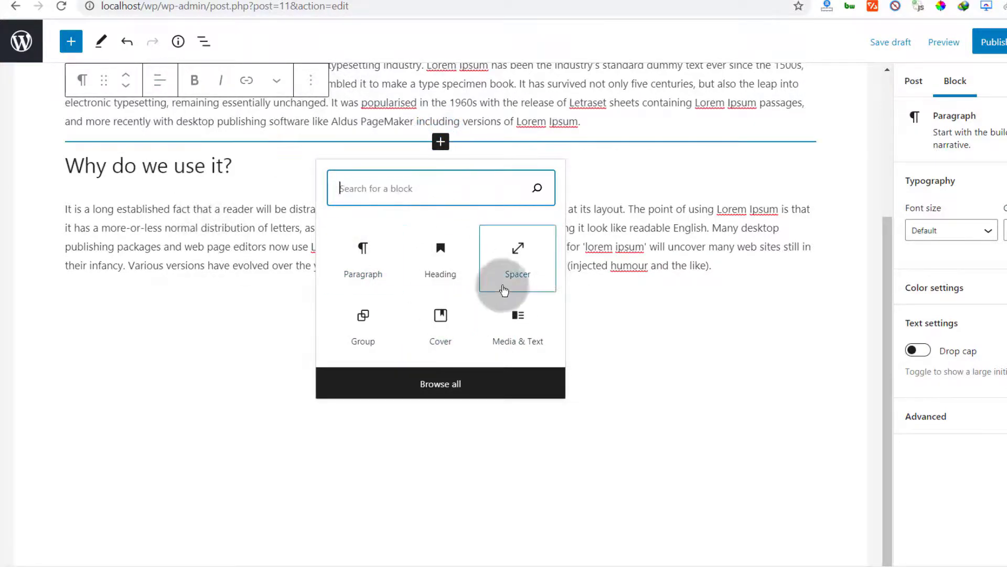
pyautogui.click(506, 244)
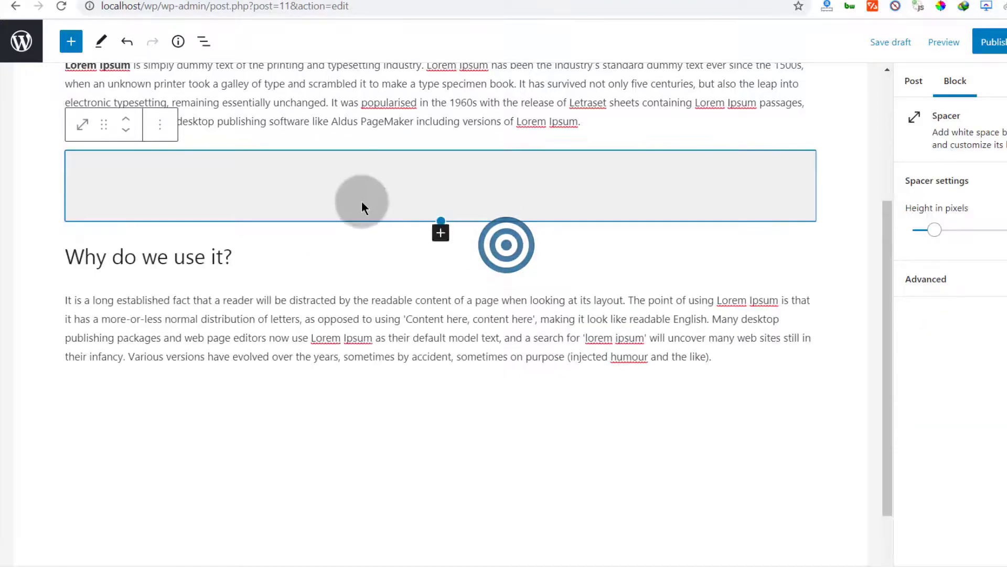
pyautogui.moveTo(440, 220); pyautogui.dragTo(441, 184)
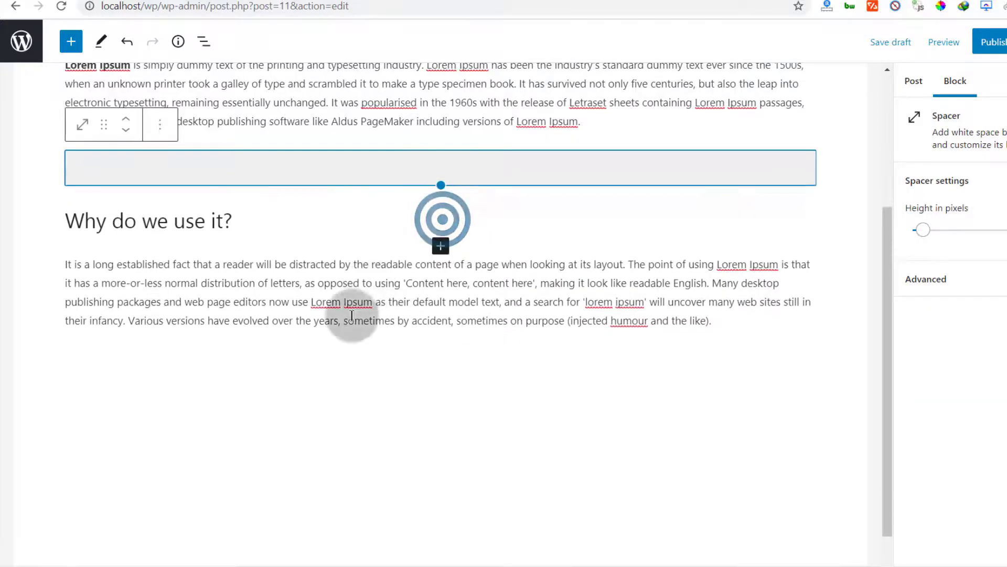
# Step: Add a new empty block below the "Why do we use it?" paragraph at the end of the post
pyautogui.click(411, 318)
pyautogui.click(440, 339)
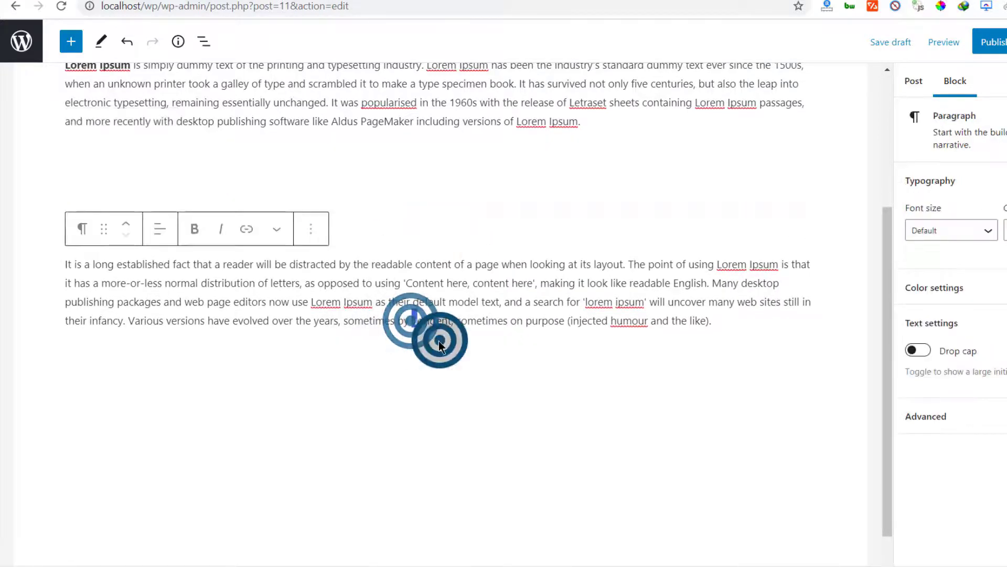
pyautogui.click(324, 370)
pyautogui.scroll(-1, 473, 315)
pyautogui.click(751, 278)
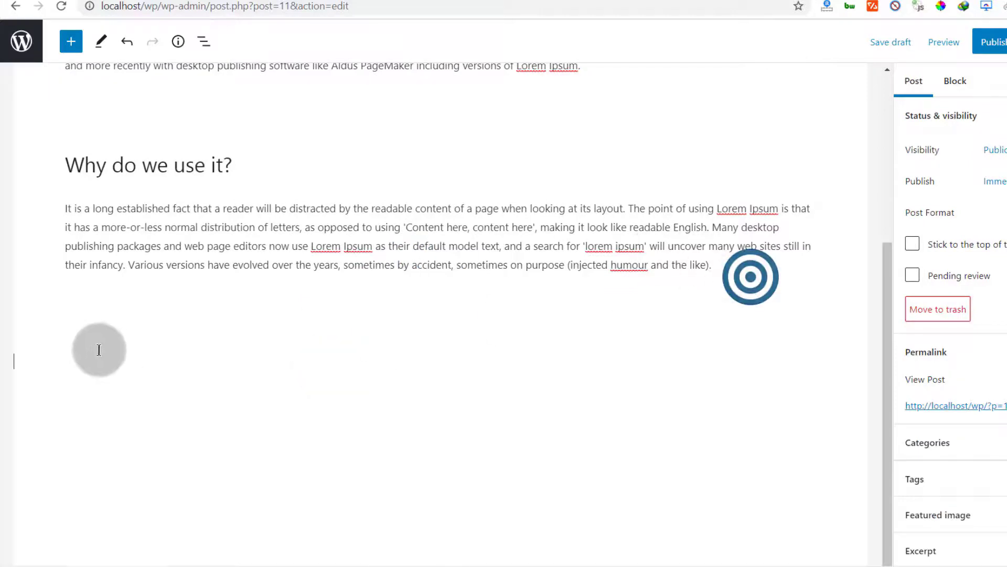
pyautogui.click(729, 263)
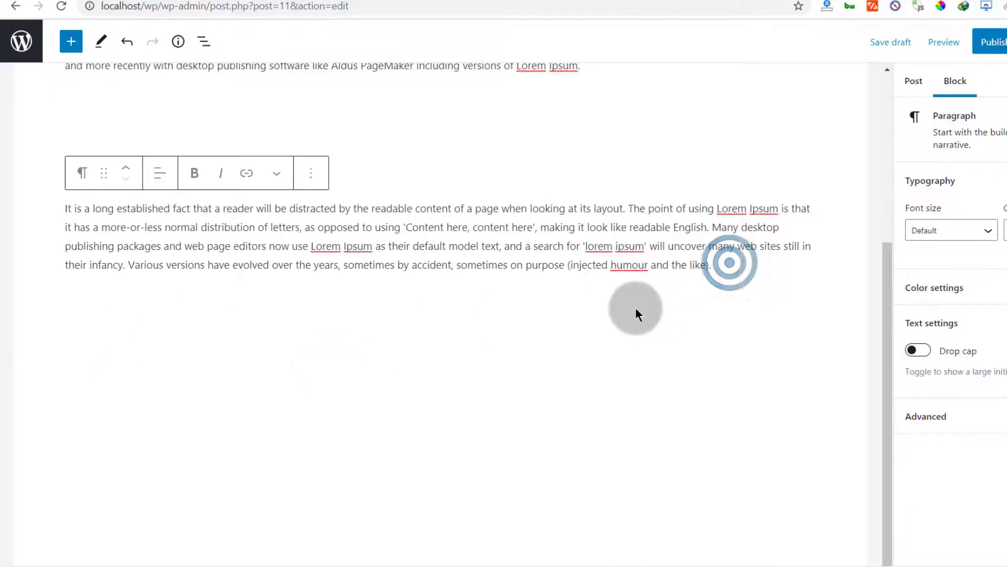
pyautogui.click(635, 310)
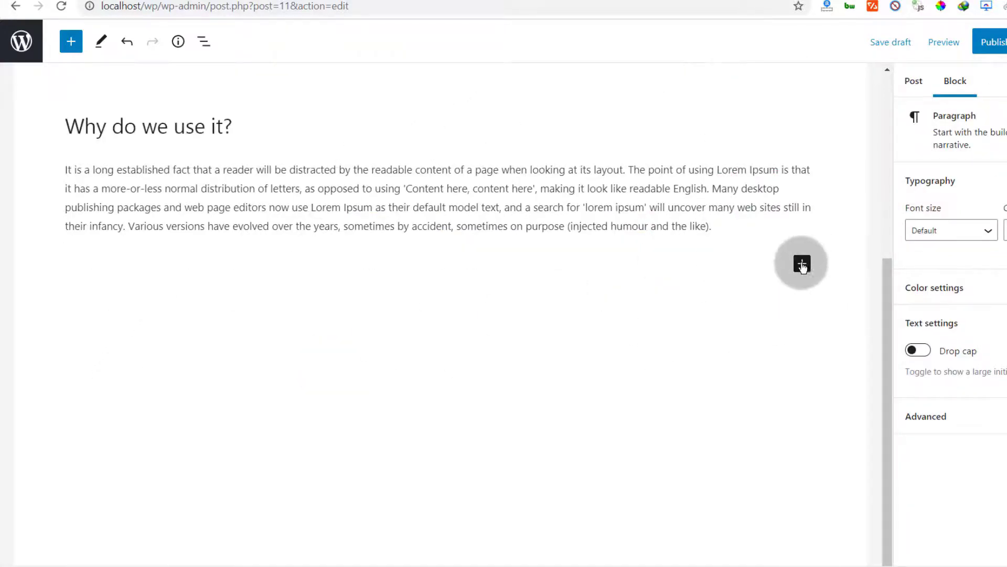
# Step: Insert an Image block there and upload an image file from the computer
pyautogui.click(802, 264)
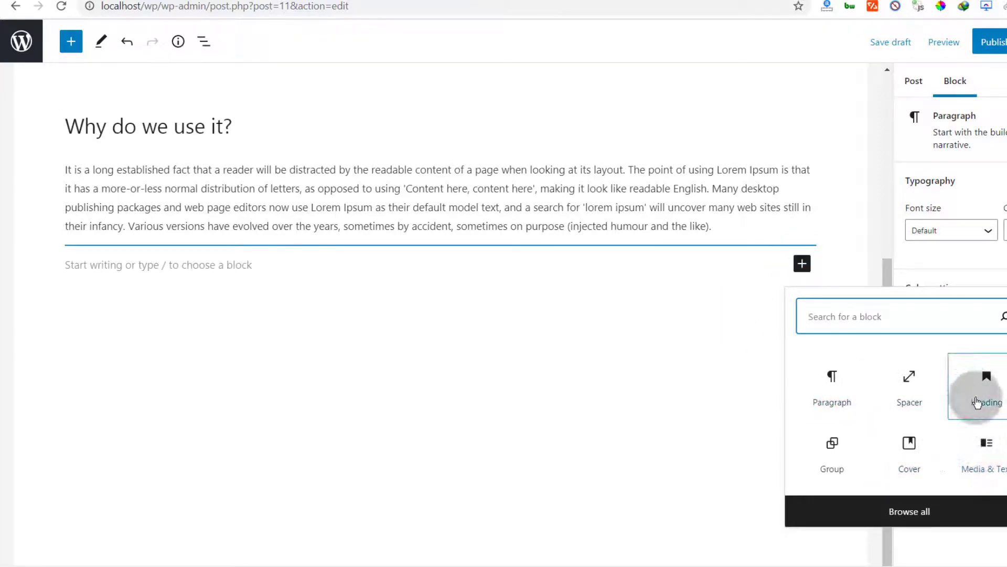
pyautogui.click(885, 319)
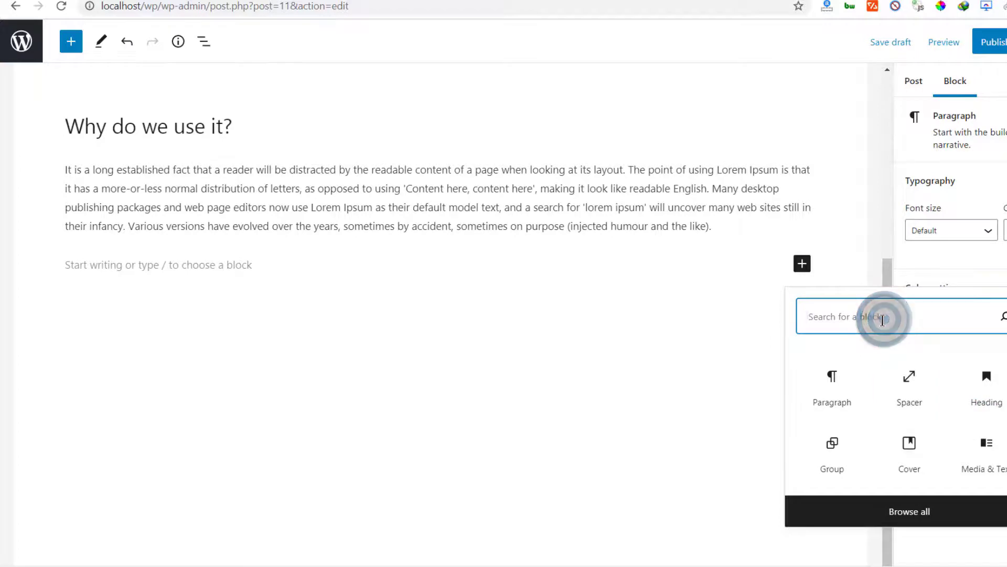
pyautogui.write('image')
pyautogui.click(936, 391)
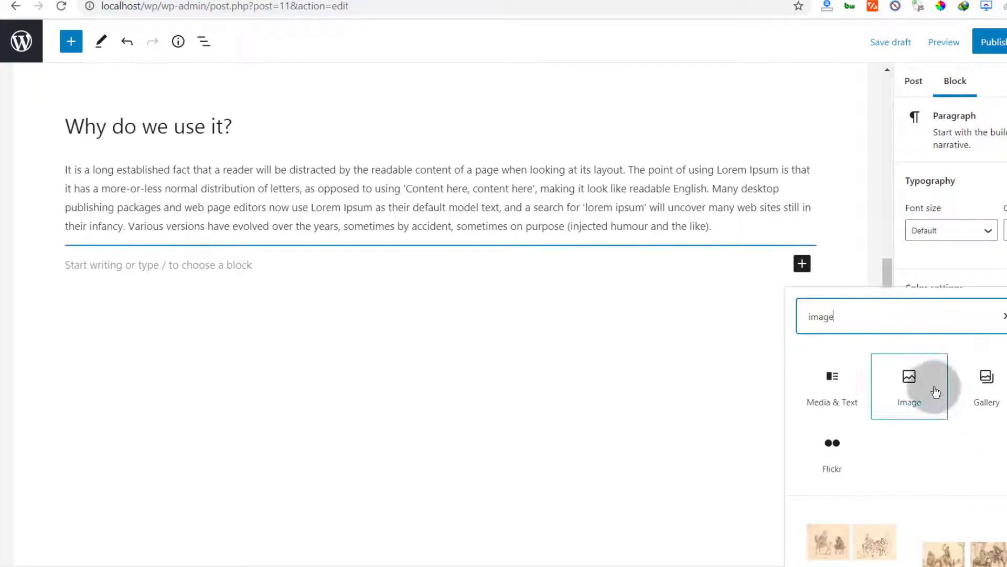
pyautogui.click(88, 361)
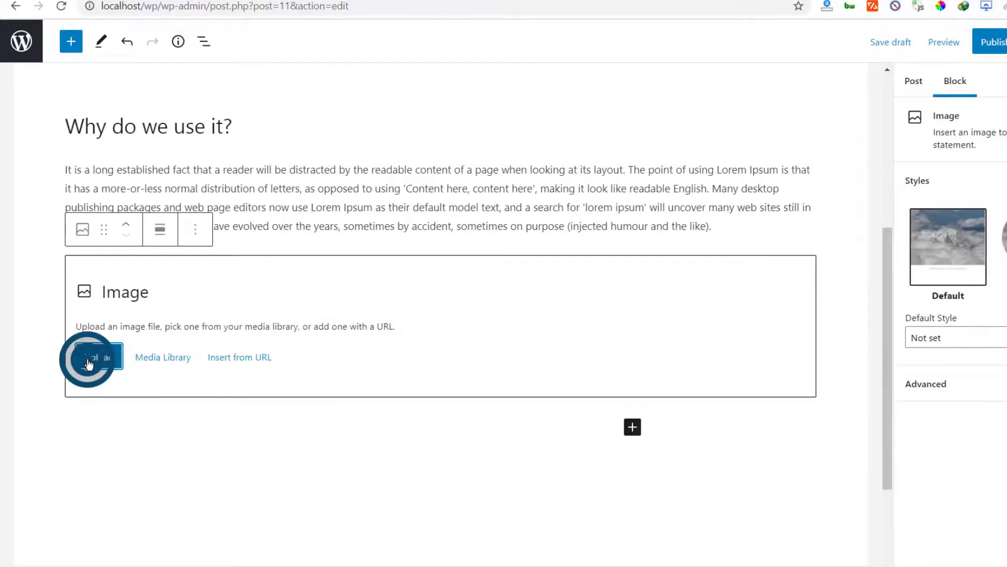
pyautogui.doubleClick(262, 402)
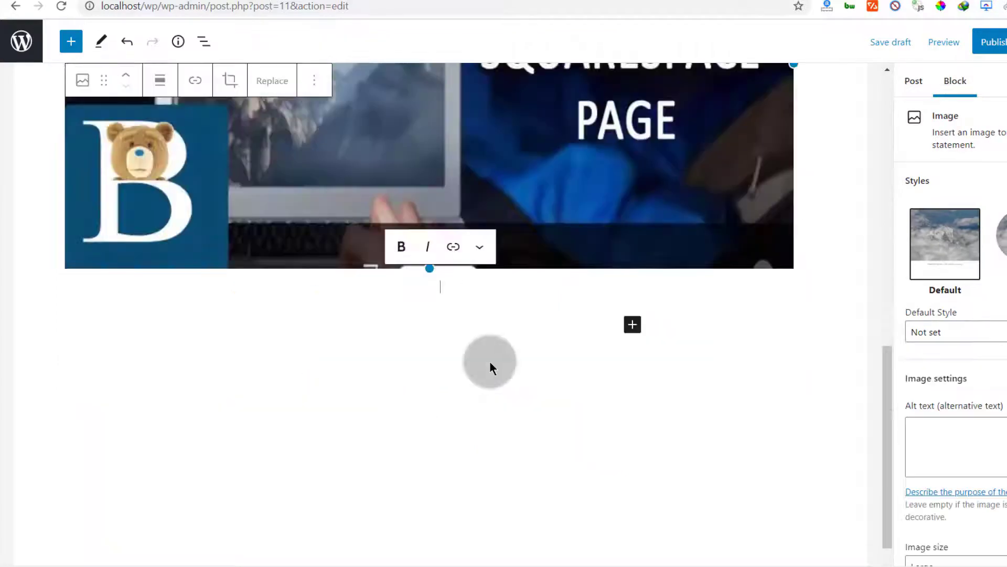
# Step: Scroll back through the post to review its text and the inserted image
pyautogui.scroll(10, 491, 362)
pyautogui.scroll(-8, 630, 320)
pyautogui.scroll(5, 688, 307)
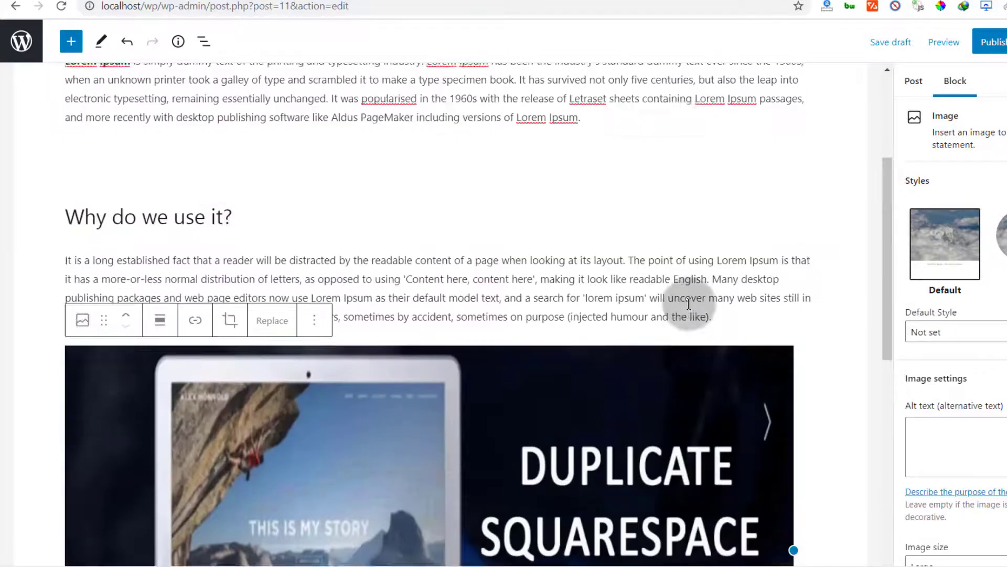
pyautogui.scroll(4, 689, 304)
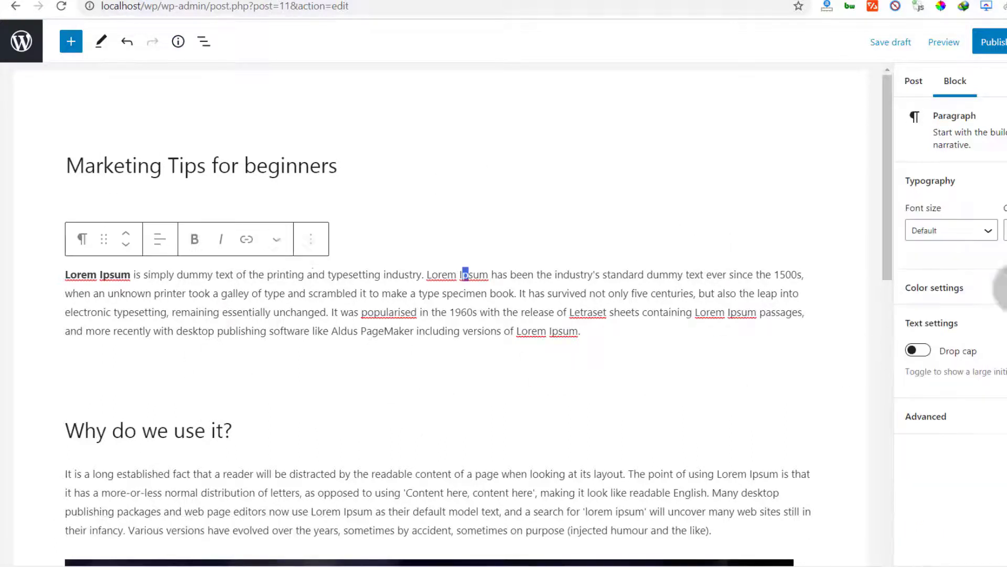
pyautogui.click(465, 275)
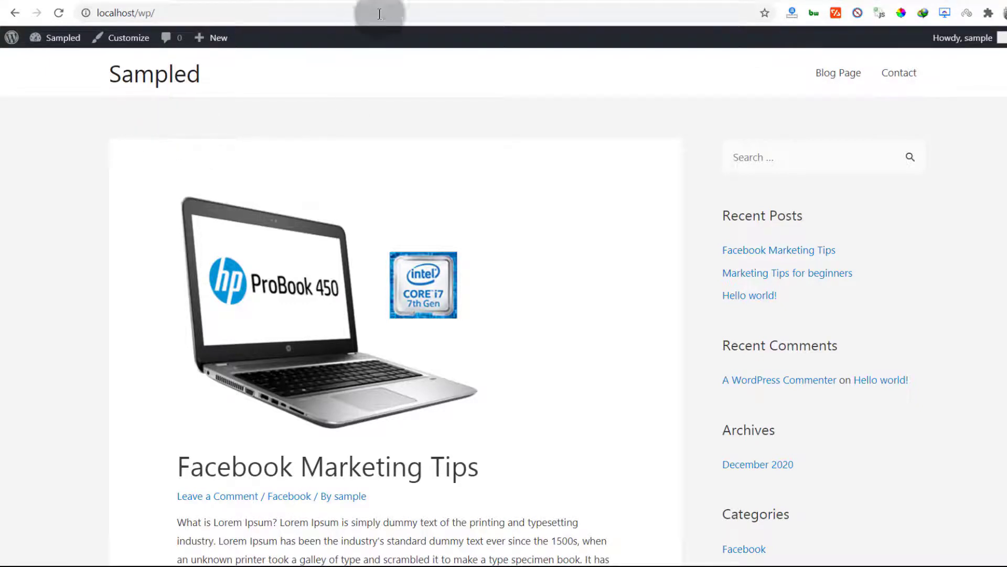
# Step: Check the site's front-end header navigation and footer menu area
pyautogui.click(257, 1)
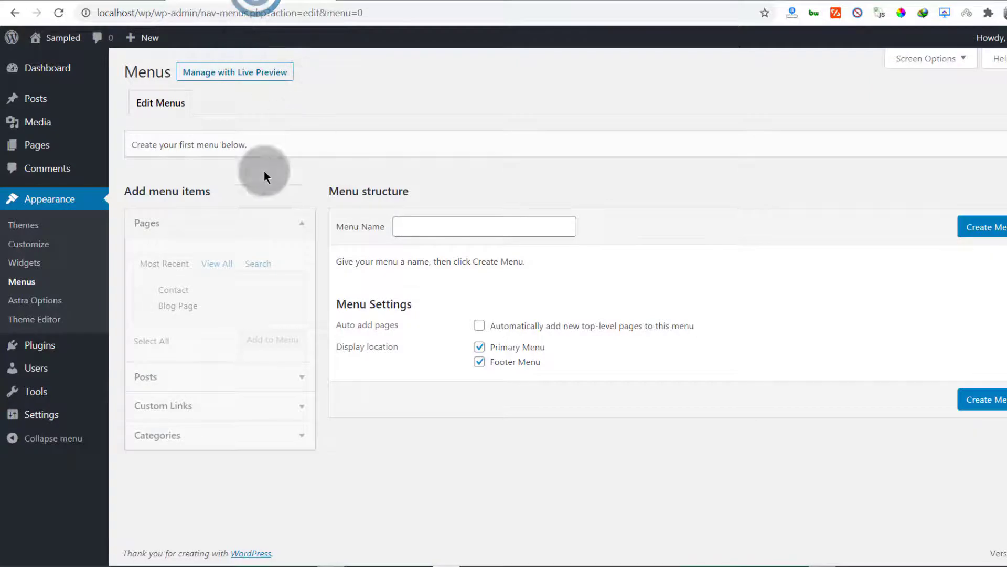
pyautogui.click(92, 1)
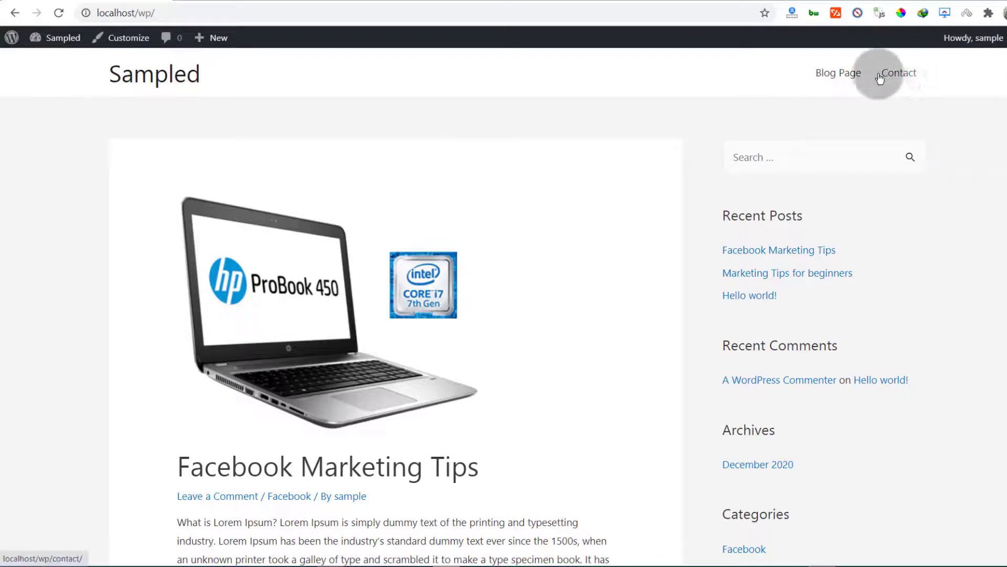
pyautogui.scroll(-9, 395, 298)
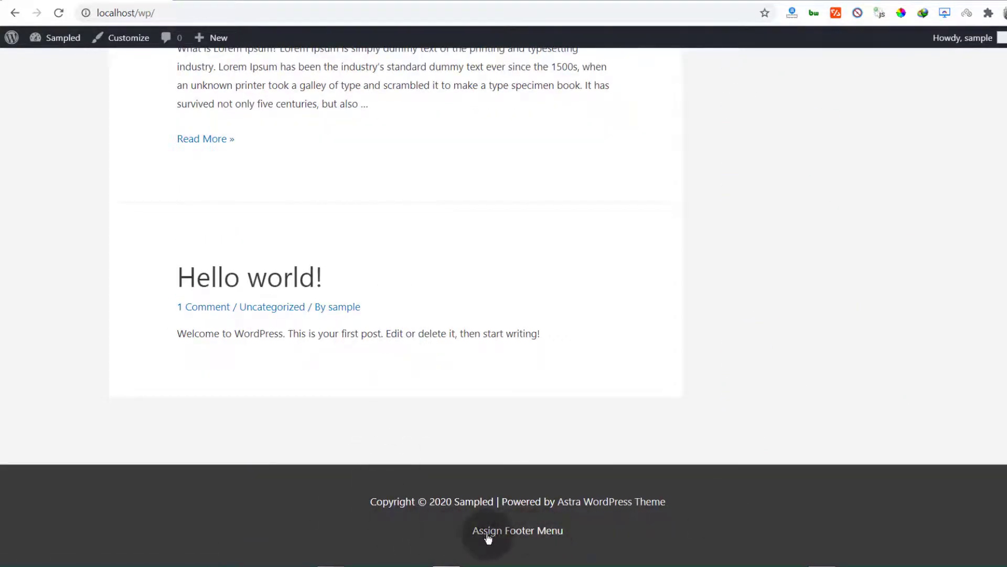
pyautogui.scroll(10, 215, 287)
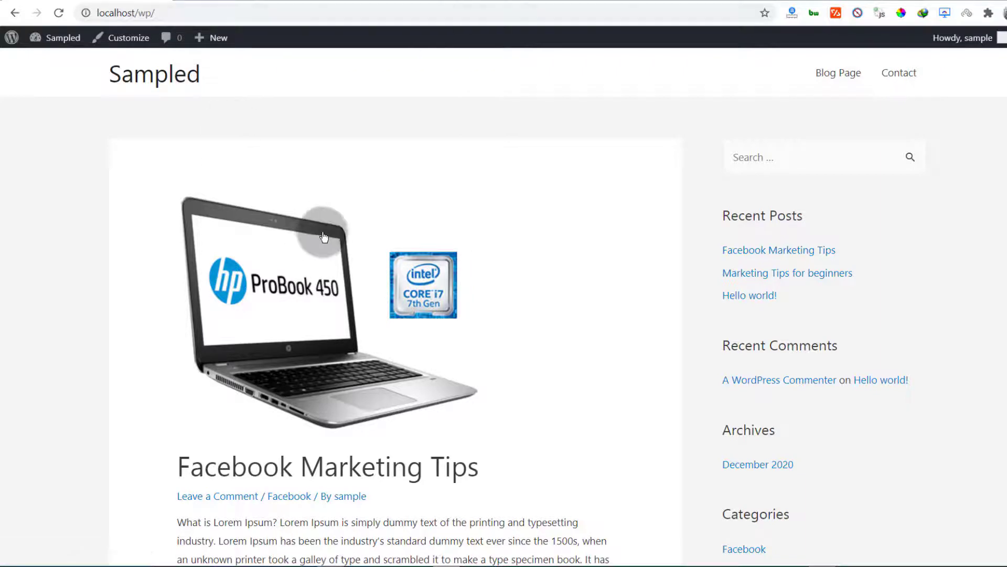
# Step: Create a new navigation menu named "main menu"
pyautogui.moveTo(57, 38)
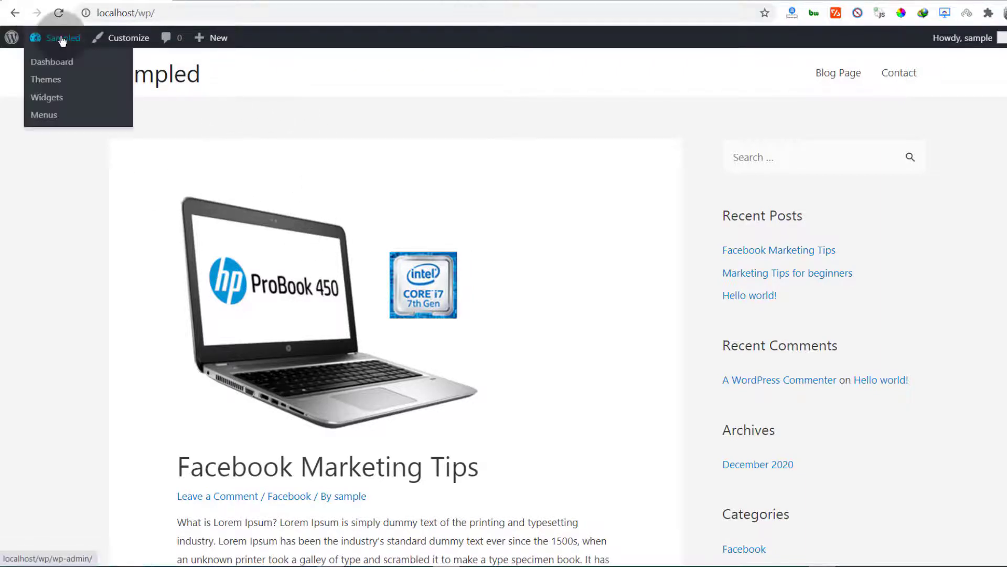
pyautogui.click(55, 116)
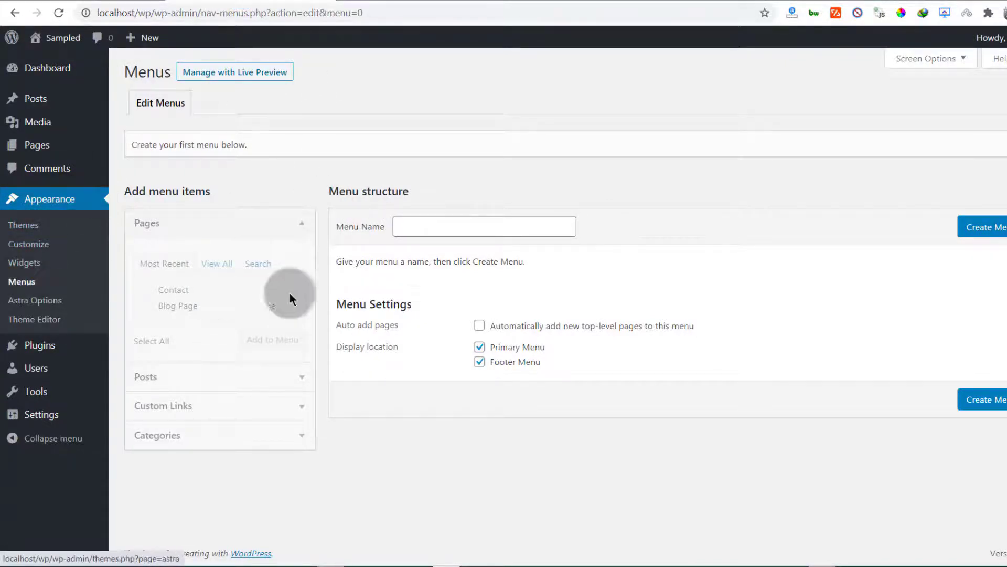
pyautogui.click(415, 223)
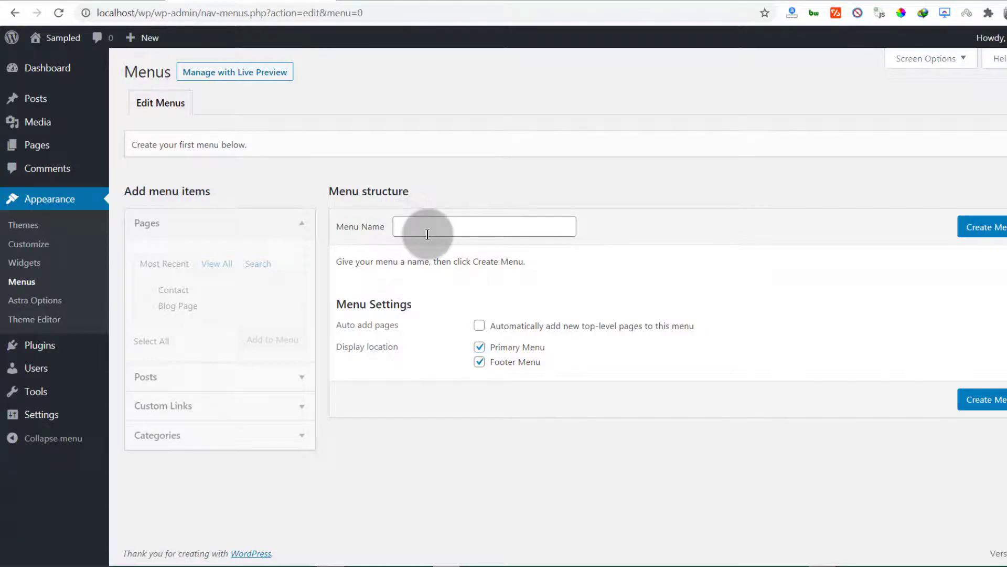
pyautogui.click(104, 1)
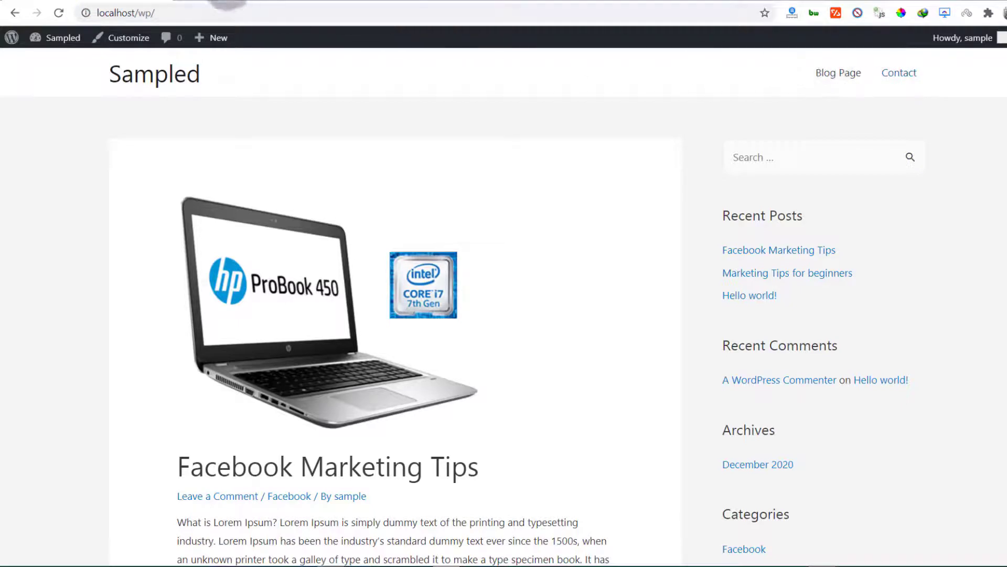
pyautogui.click(223, 1)
pyautogui.click(406, 226)
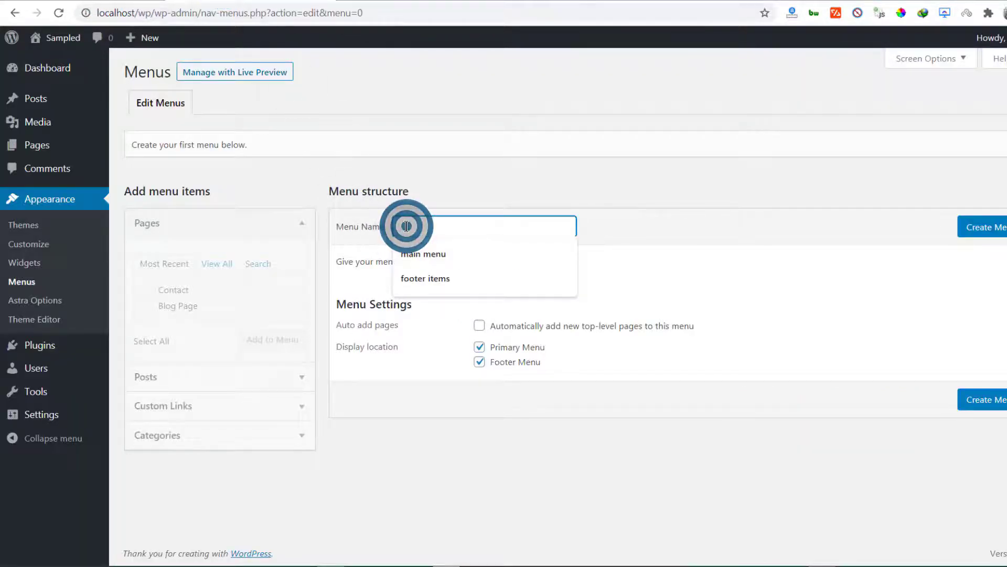
pyautogui.click(427, 252)
pyautogui.click(983, 227)
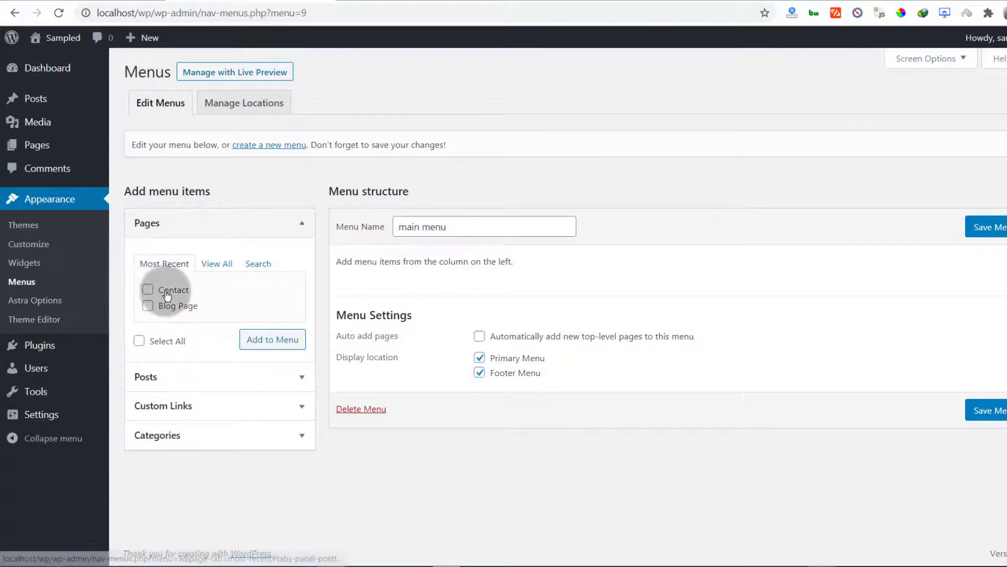
# Step: Add the Home, Blog Page and Contact pages to the main menu
pyautogui.click(212, 268)
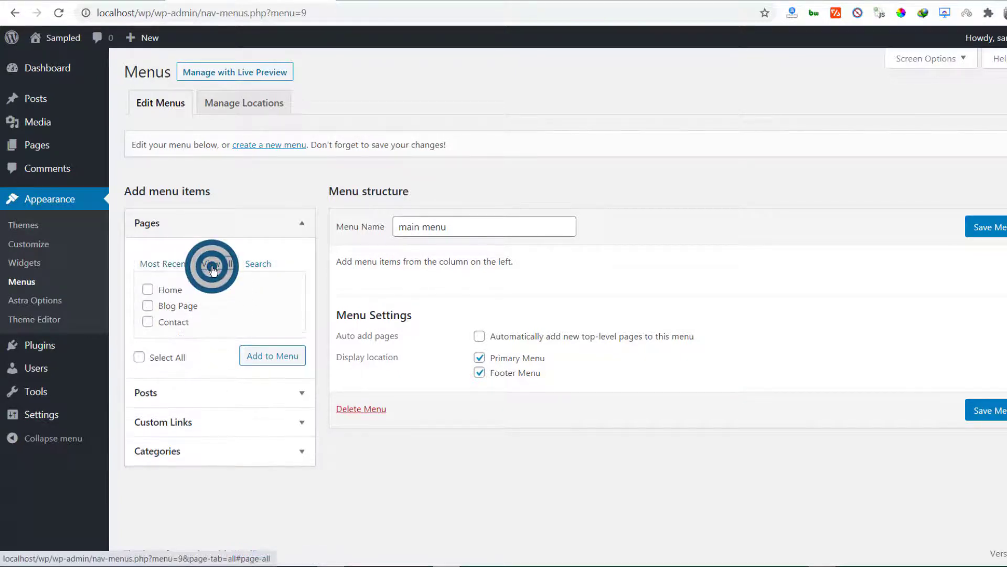
pyautogui.click(146, 289)
pyautogui.click(148, 309)
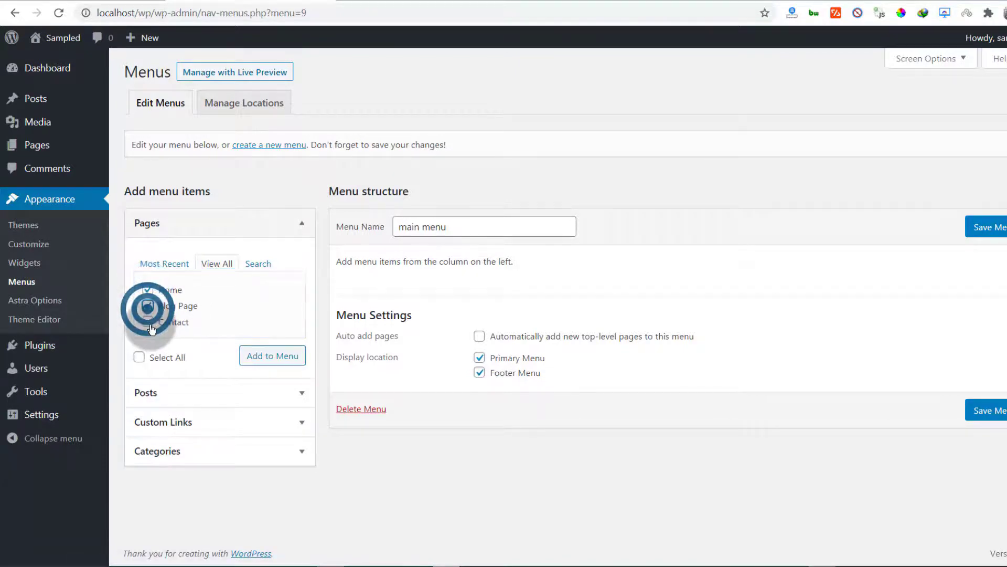
pyautogui.click(148, 322)
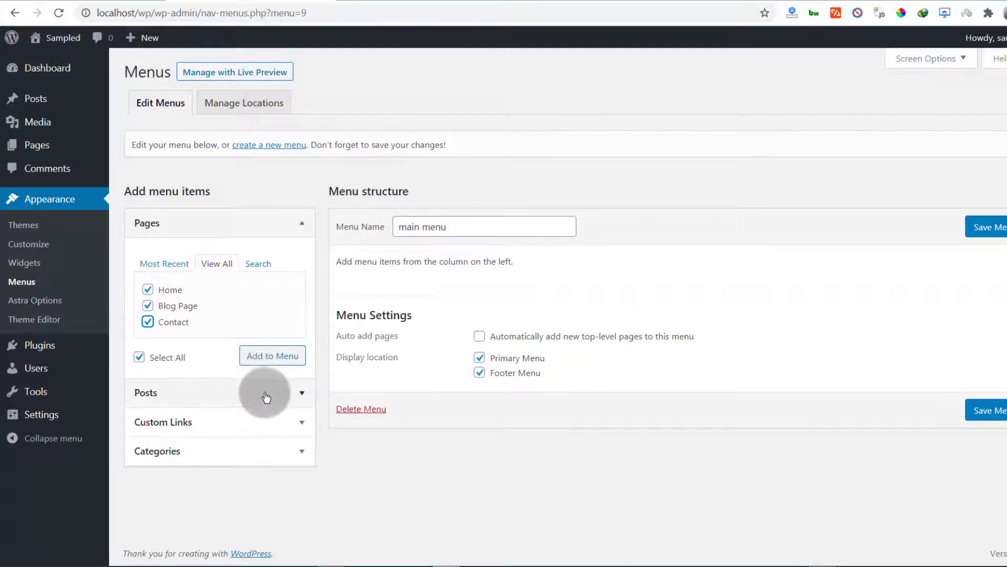
pyautogui.click(264, 356)
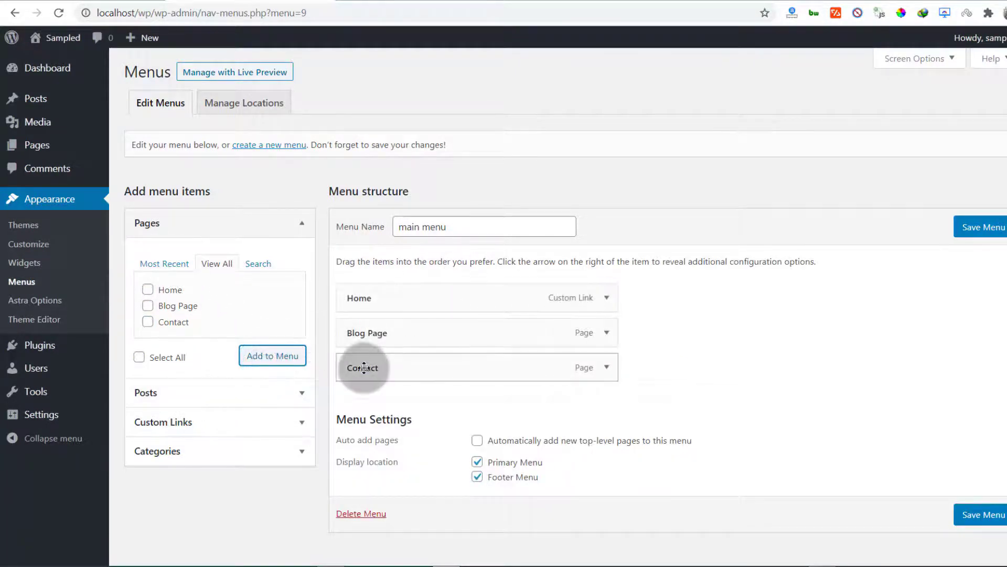
# Step: Set the menu's display location to Primary Menu only, without Footer Menu, and save the menu
pyautogui.scroll(-1, 362, 367)
pyautogui.click(477, 452)
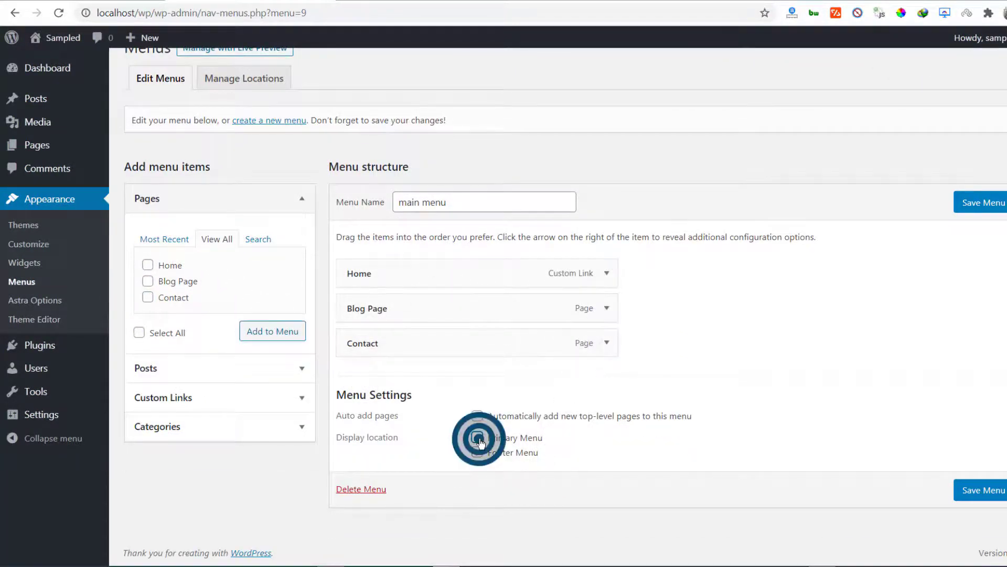
pyautogui.click(477, 450)
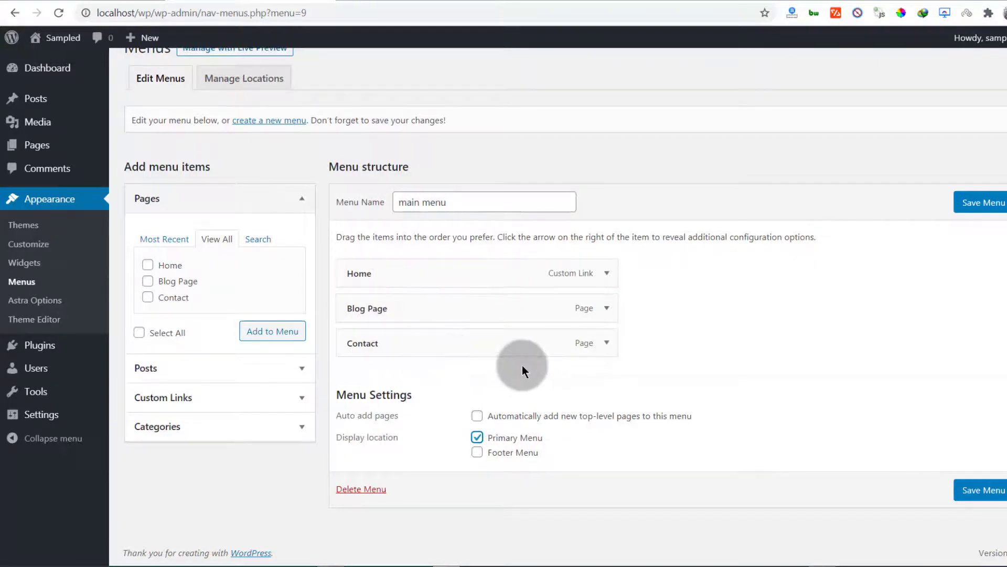
pyautogui.click(114, 2)
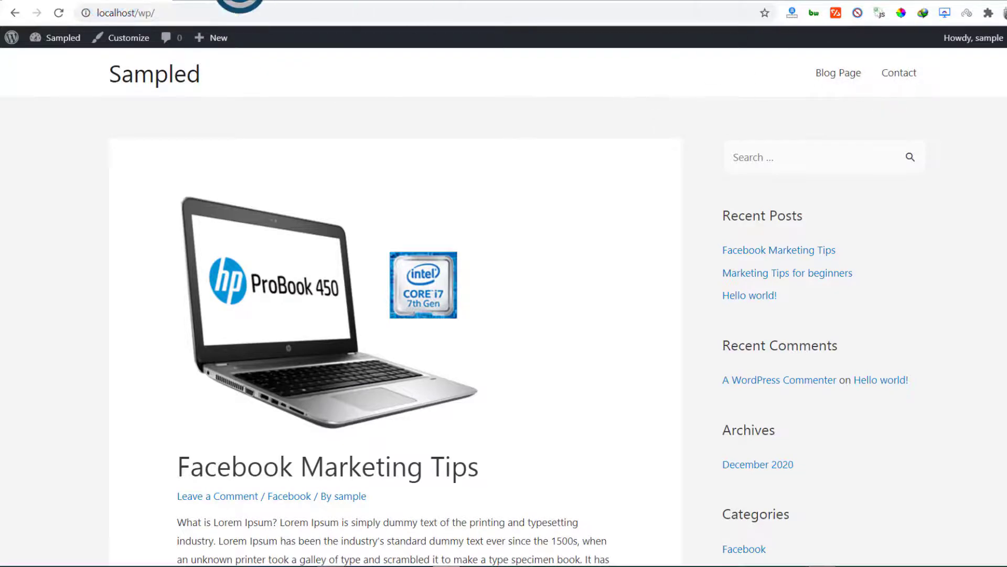
pyautogui.click(239, 3)
pyautogui.click(987, 206)
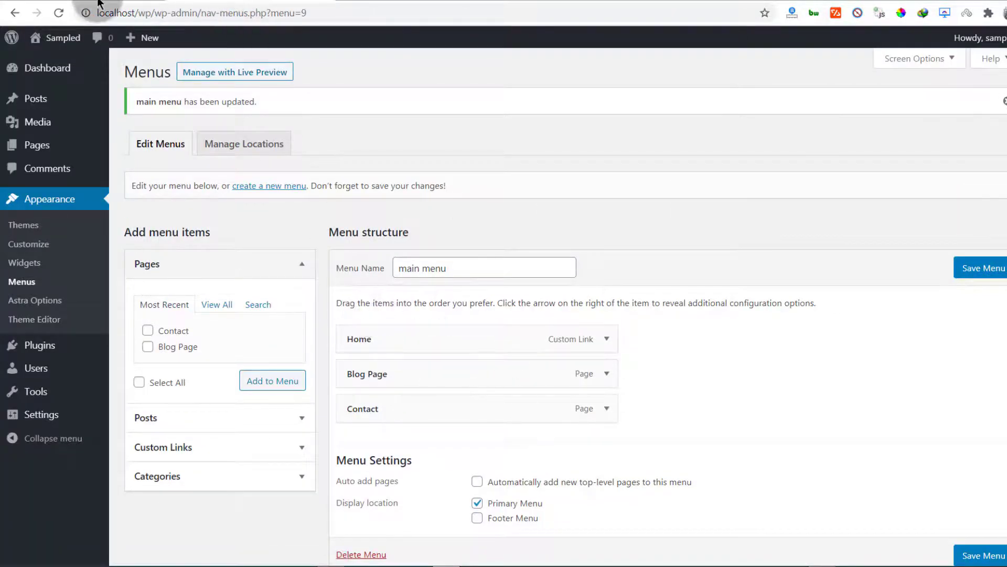
# Step: Reload the site front end to check the header menu
pyautogui.click(97, 3)
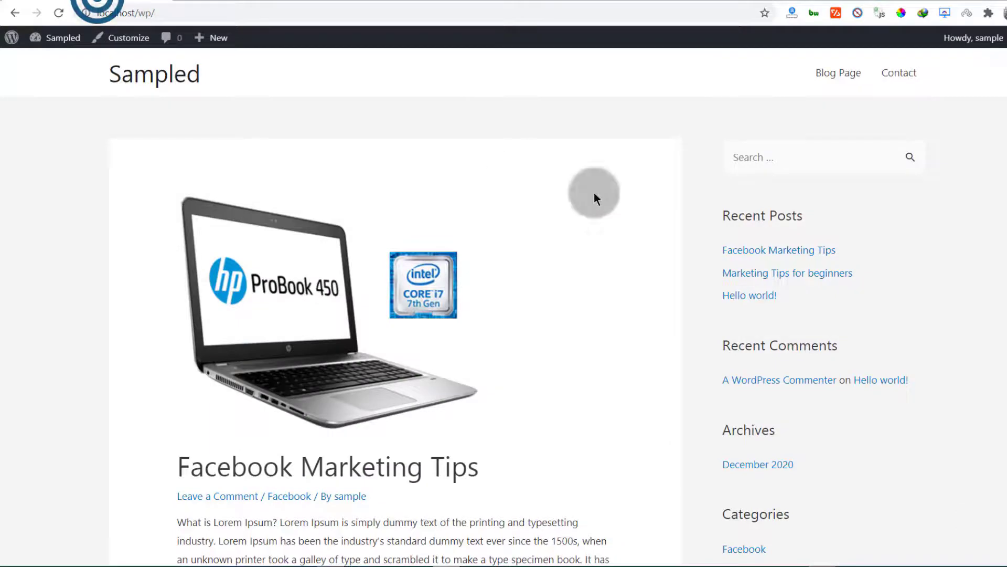
pyautogui.click(58, 14)
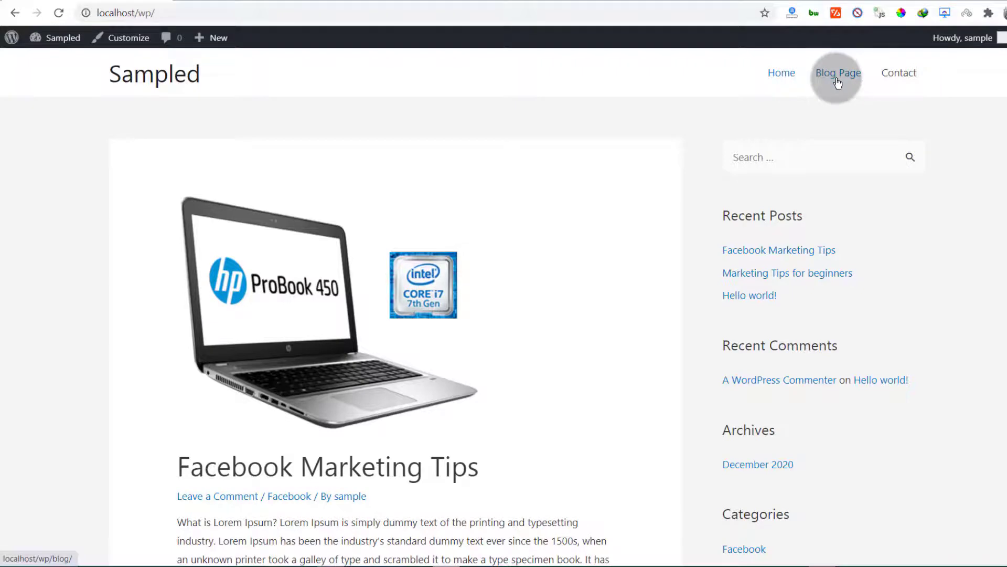
pyautogui.click(242, 5)
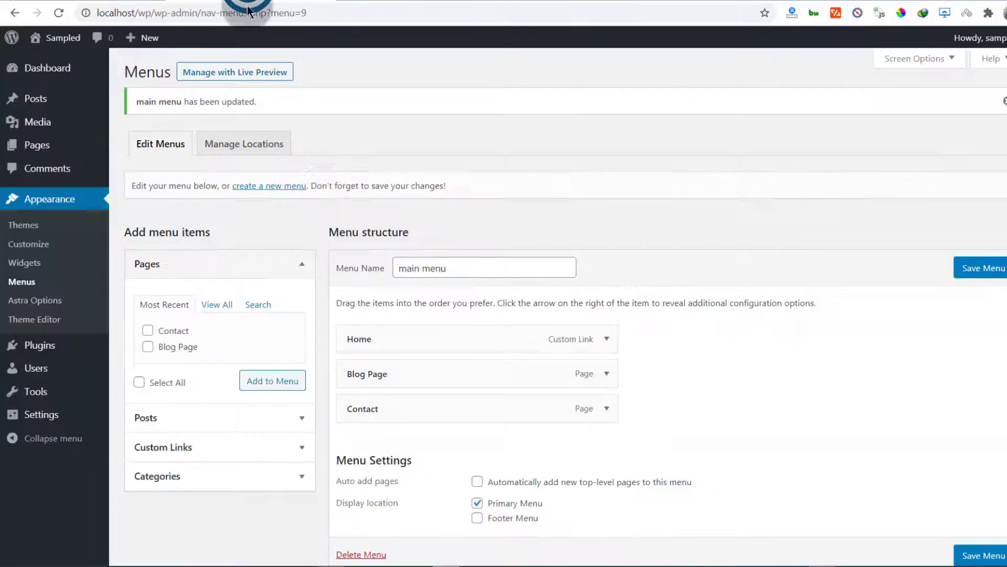
# Step: Rename the Blog Page menu item's navigation label to Blog and save the menu
pyautogui.scroll(-1, 384, 371)
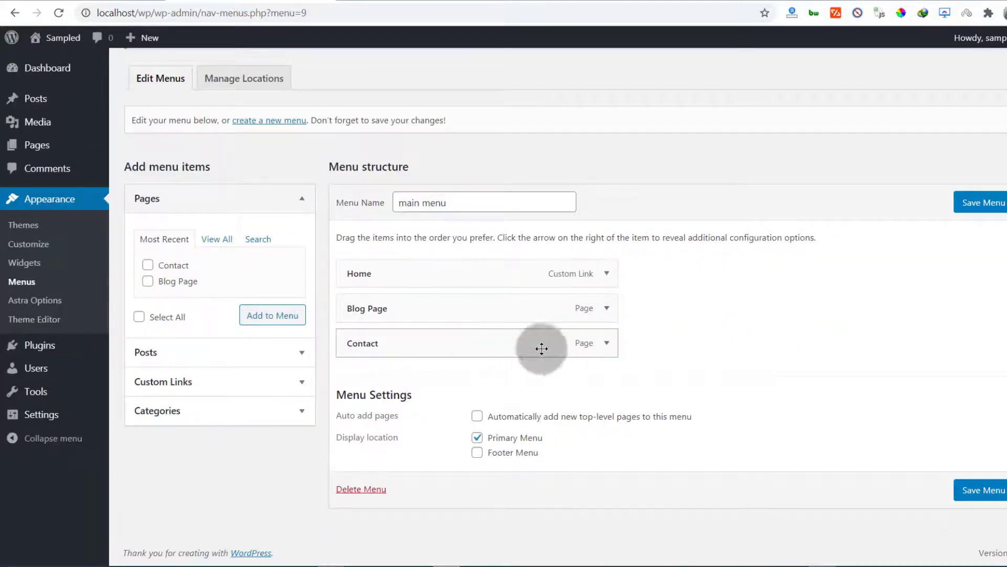
pyautogui.click(607, 309)
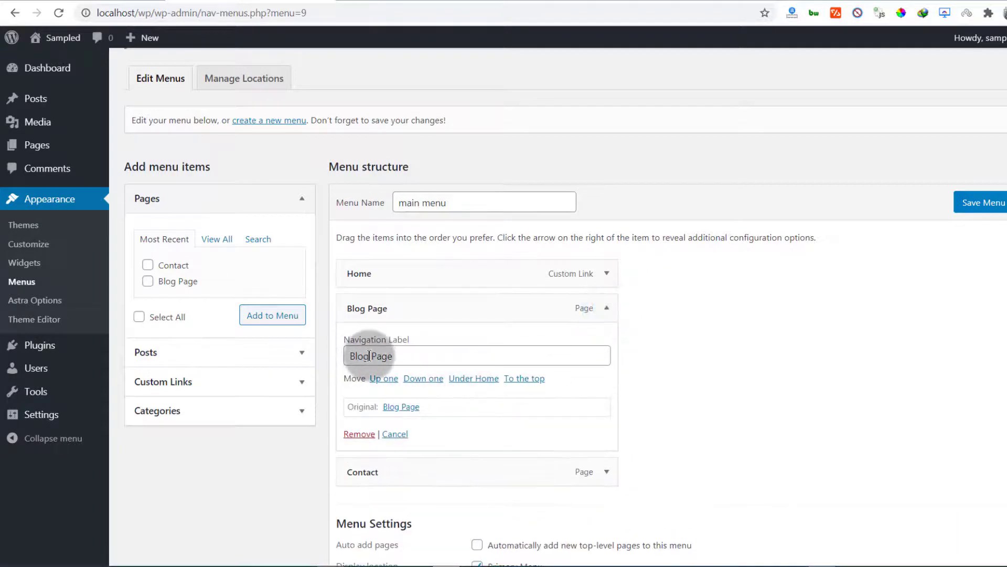
pyautogui.moveTo(367, 355); pyautogui.dragTo(419, 352)
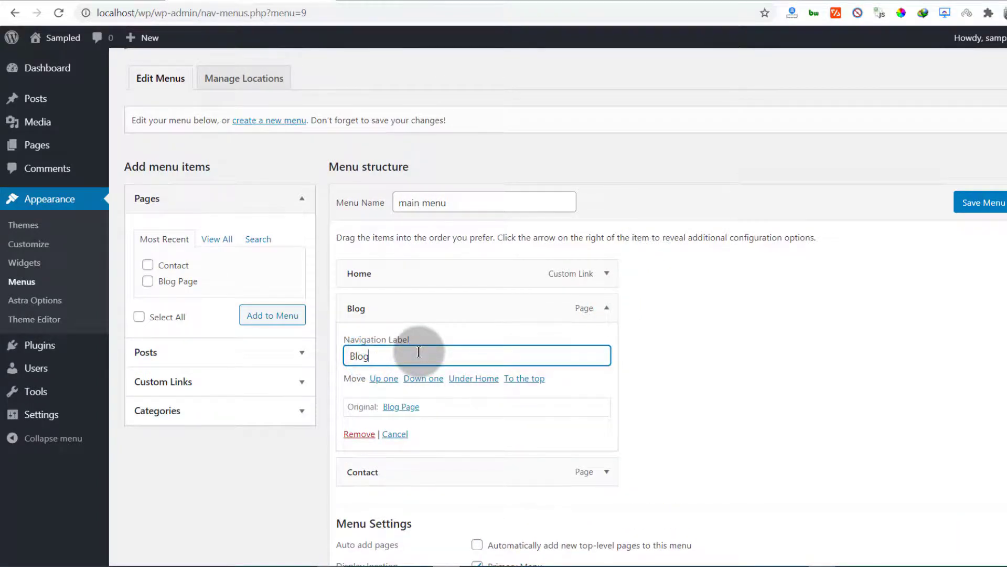
pyautogui.click(983, 204)
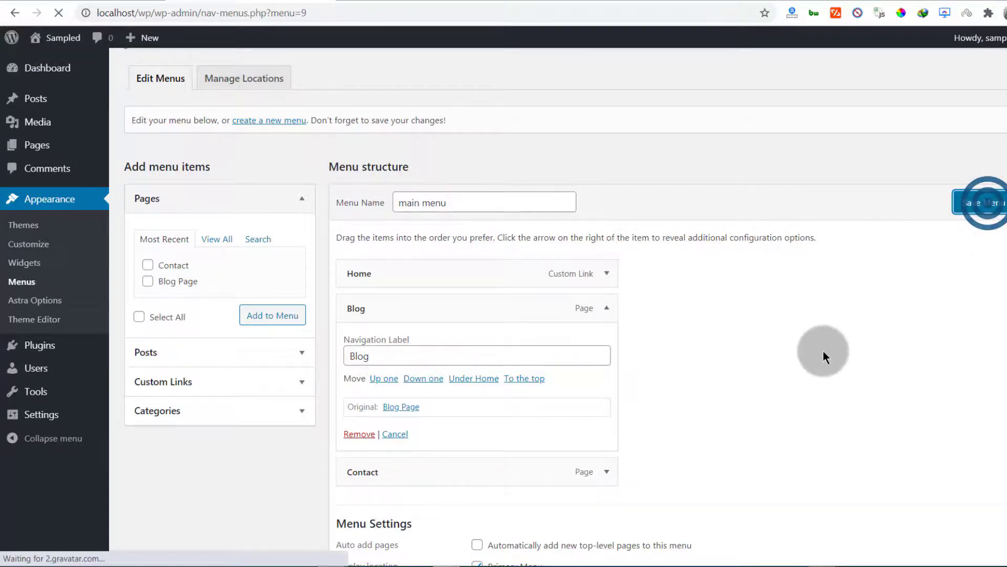
pyautogui.scroll(-1, 401, 409)
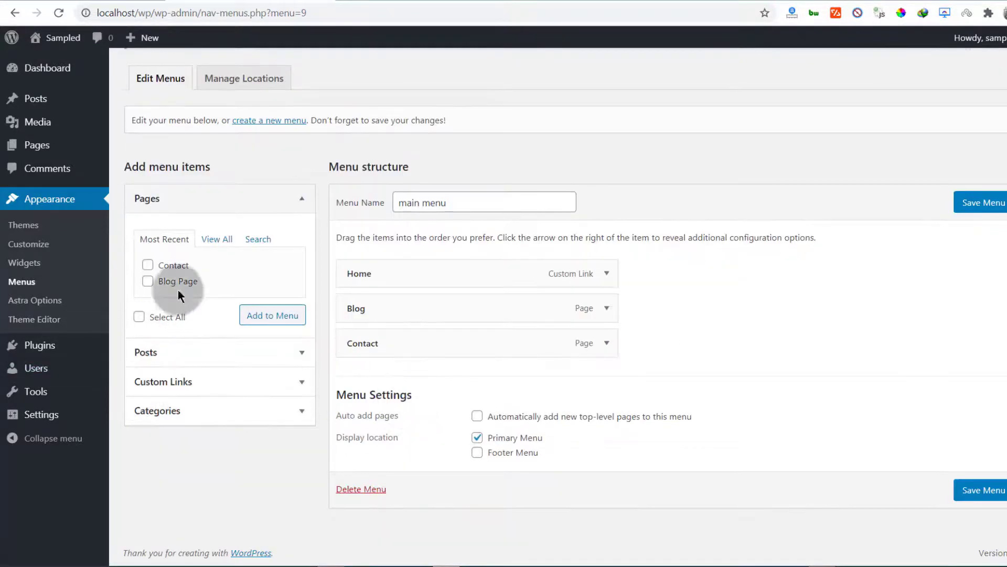
pyautogui.click(184, 389)
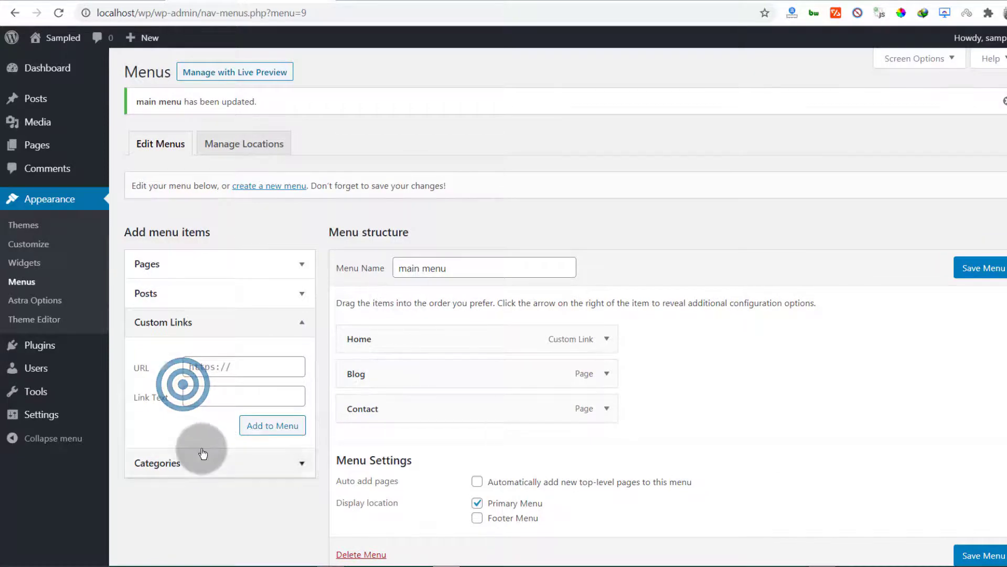
pyautogui.click(84, 2)
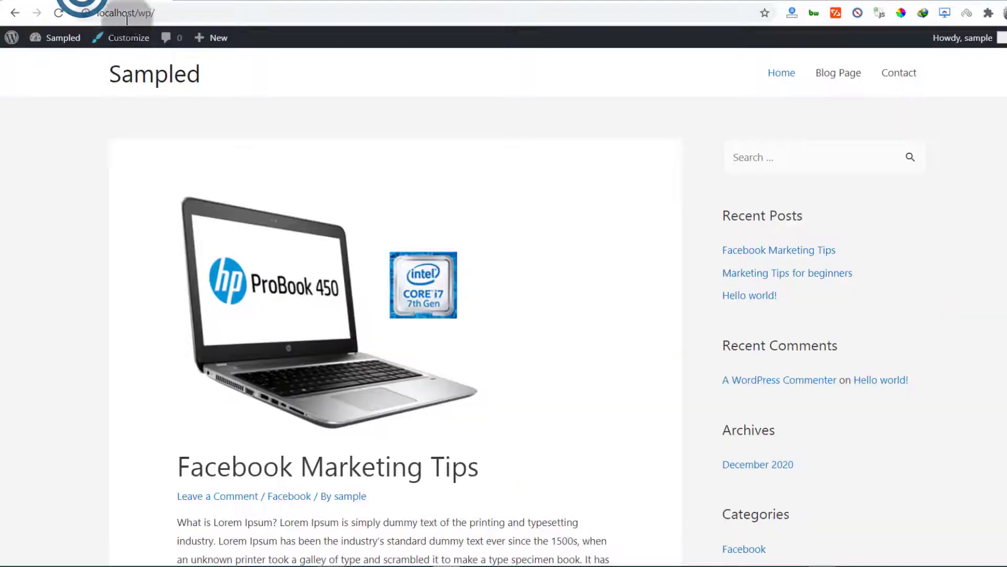
pyautogui.rightClick(124, 12)
pyautogui.click(175, 58)
pyautogui.click(207, 2)
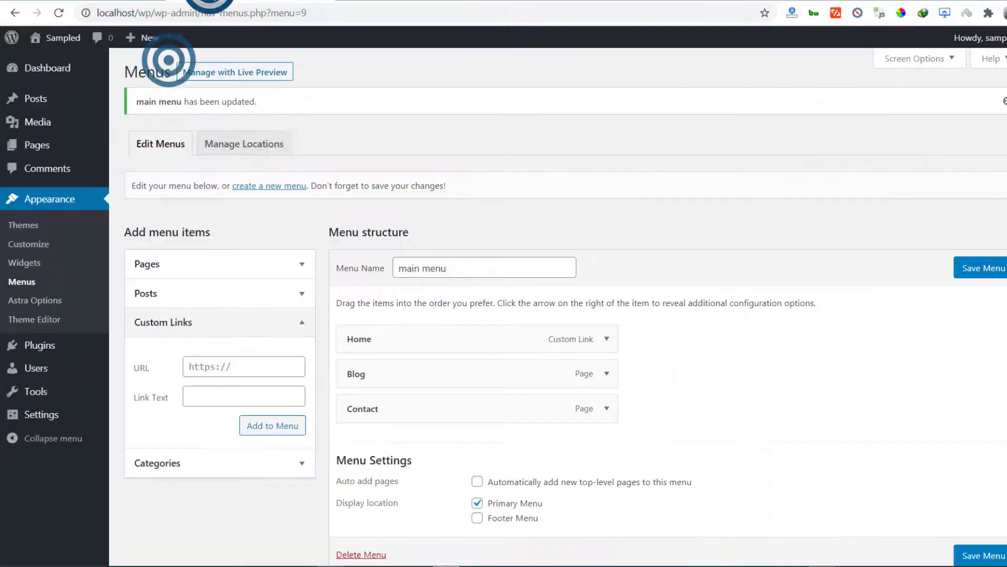
pyautogui.click(243, 368)
pyautogui.rightClick(198, 361)
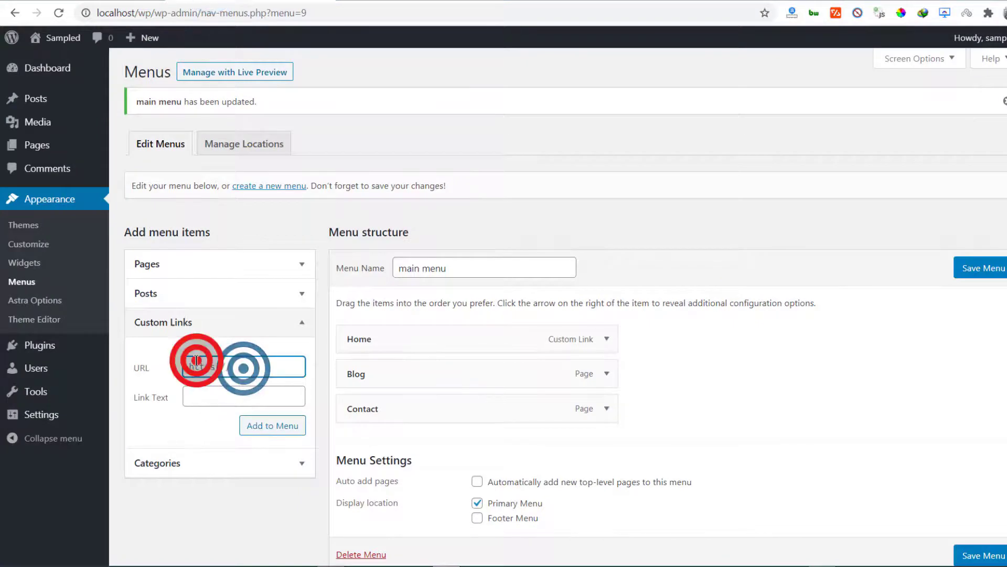
pyautogui.click(238, 152)
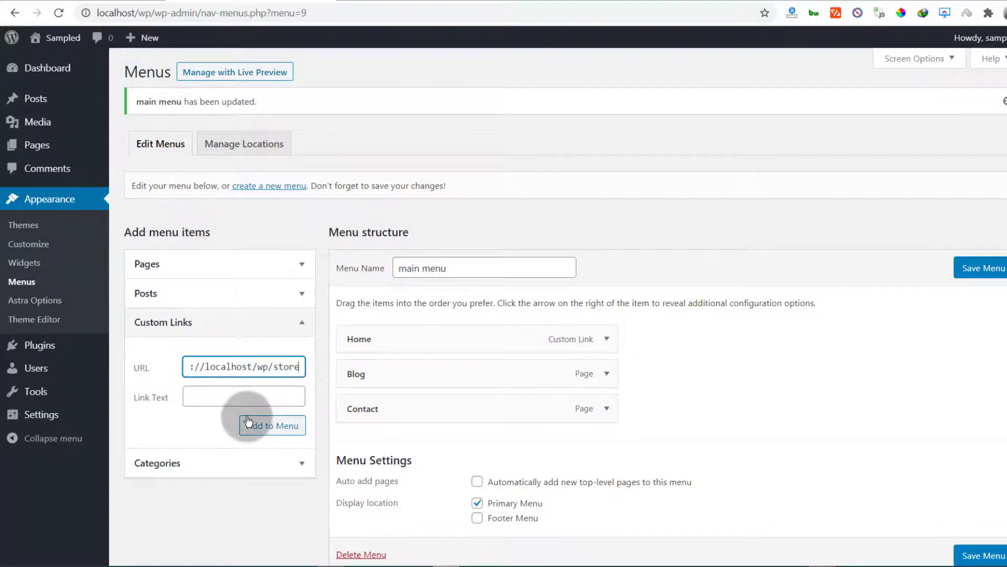
pyautogui.click(194, 391)
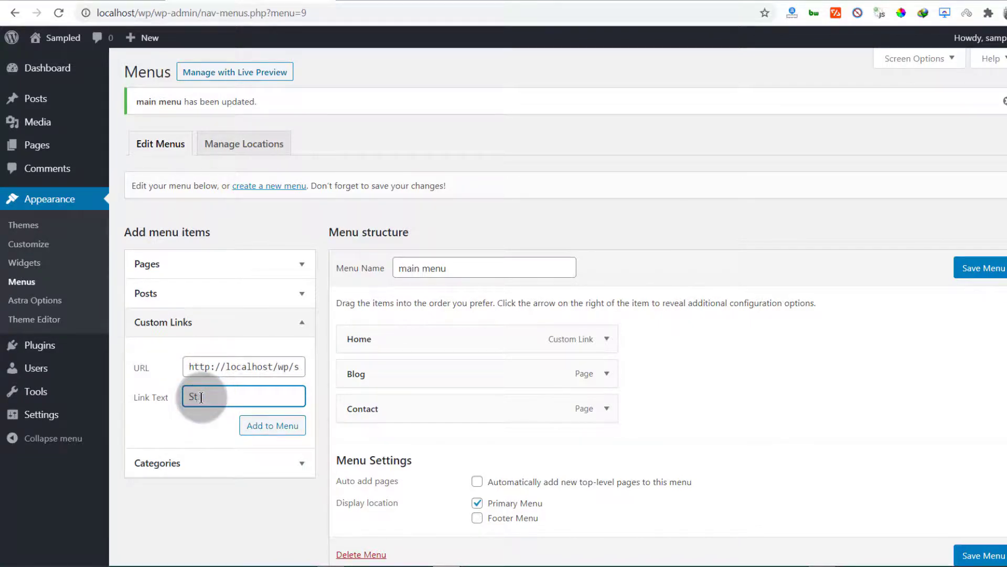
pyautogui.click(257, 425)
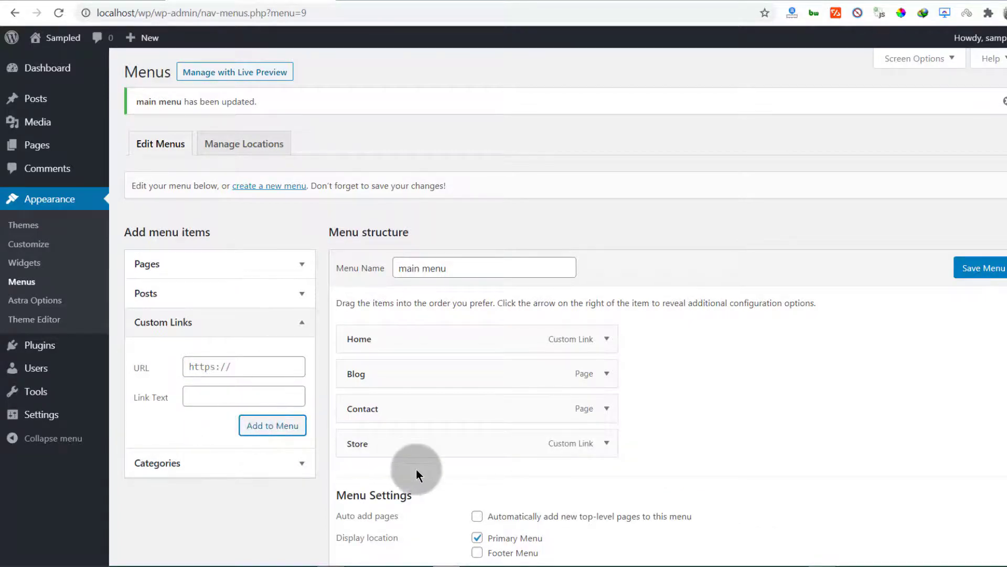
# Step: Reorder the main menu items to Home, Store, Contact, Blog and save the menu
pyautogui.scroll(-2, 642, 420)
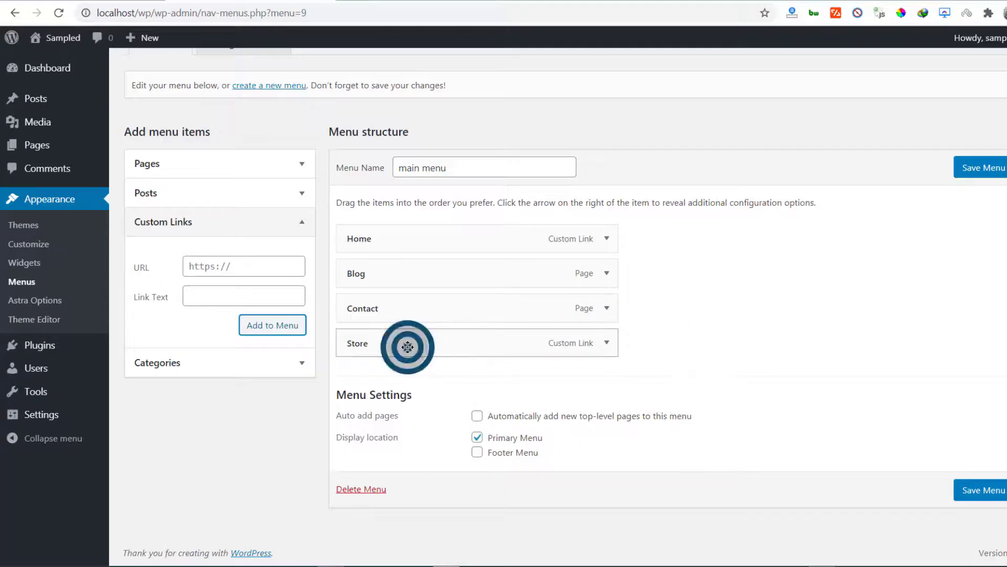
pyautogui.moveTo(408, 346); pyautogui.dragTo(400, 379)
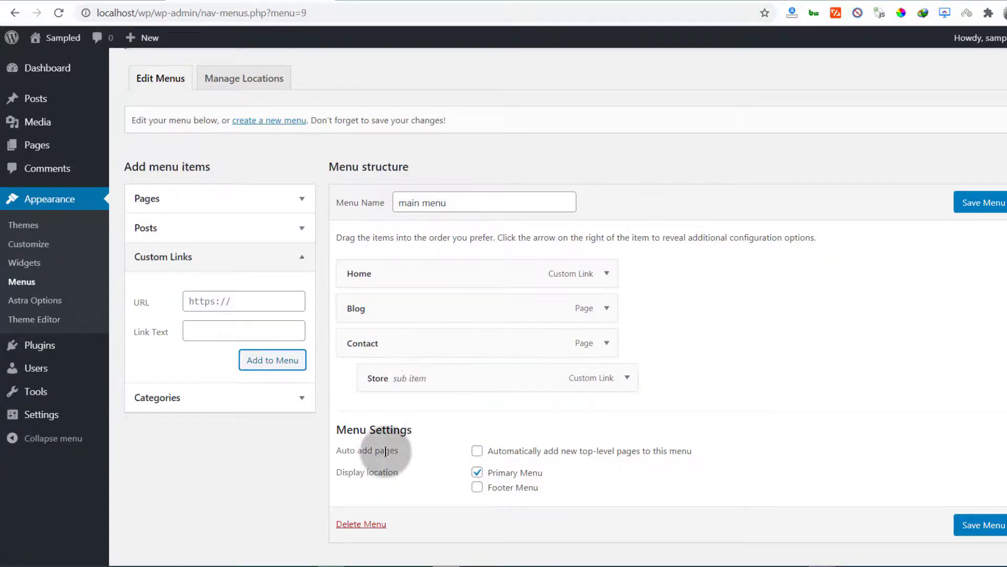
pyautogui.moveTo(439, 388); pyautogui.dragTo(420, 364)
pyautogui.moveTo(399, 309); pyautogui.dragTo(397, 376)
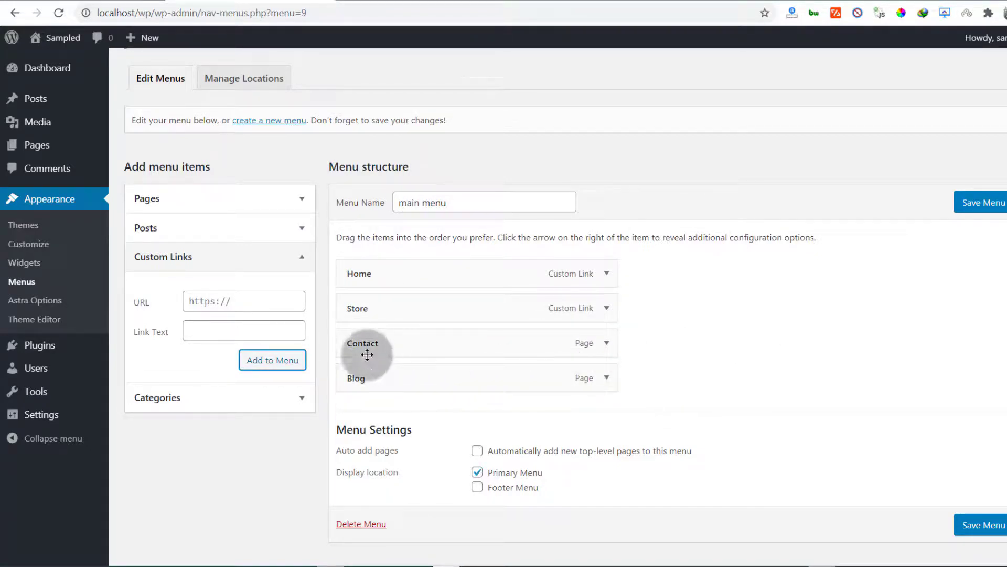
pyautogui.click(1000, 203)
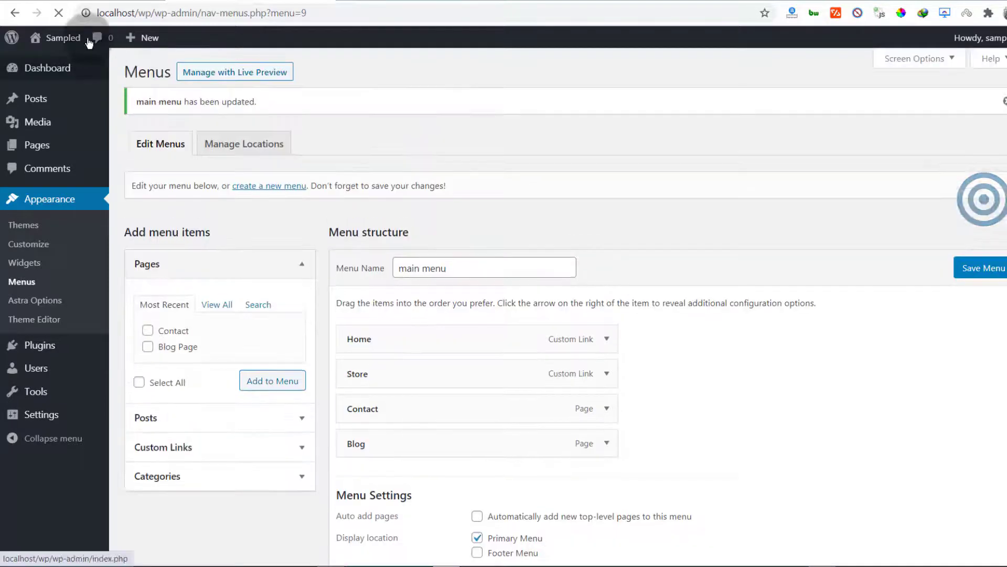
# Step: Reload the site front end and scroll through it to check the header menu and footer
pyautogui.click(88, 2)
pyautogui.click(59, 13)
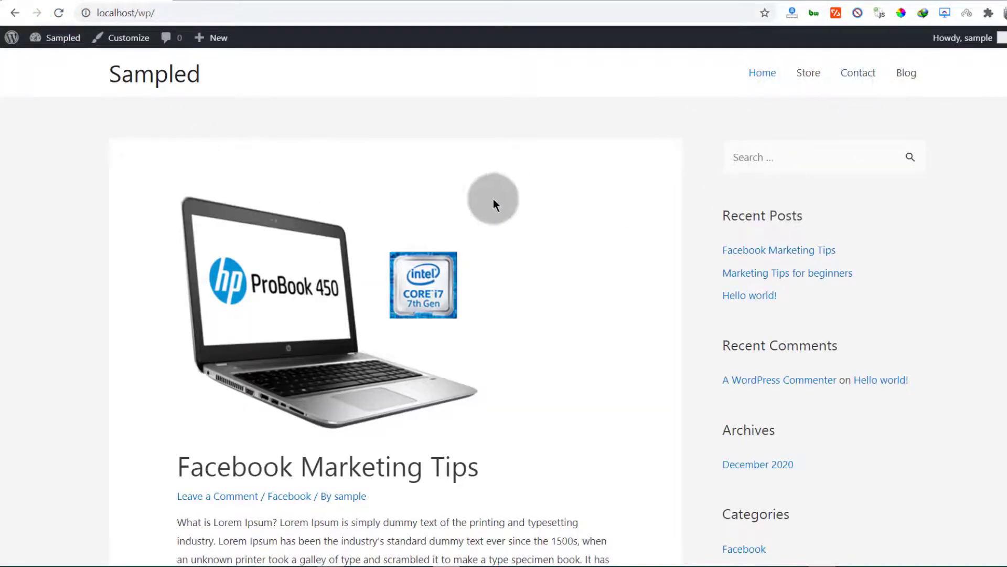
pyautogui.scroll(-10, 493, 203)
pyautogui.scroll(-8, 501, 224)
pyautogui.scroll(19, 499, 220)
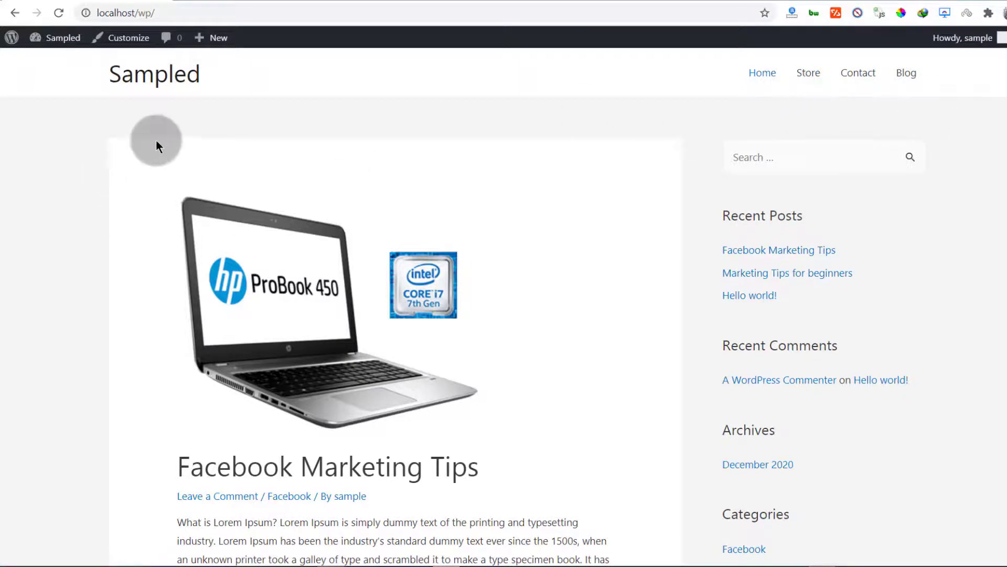
pyautogui.scroll(-18, 154, 150)
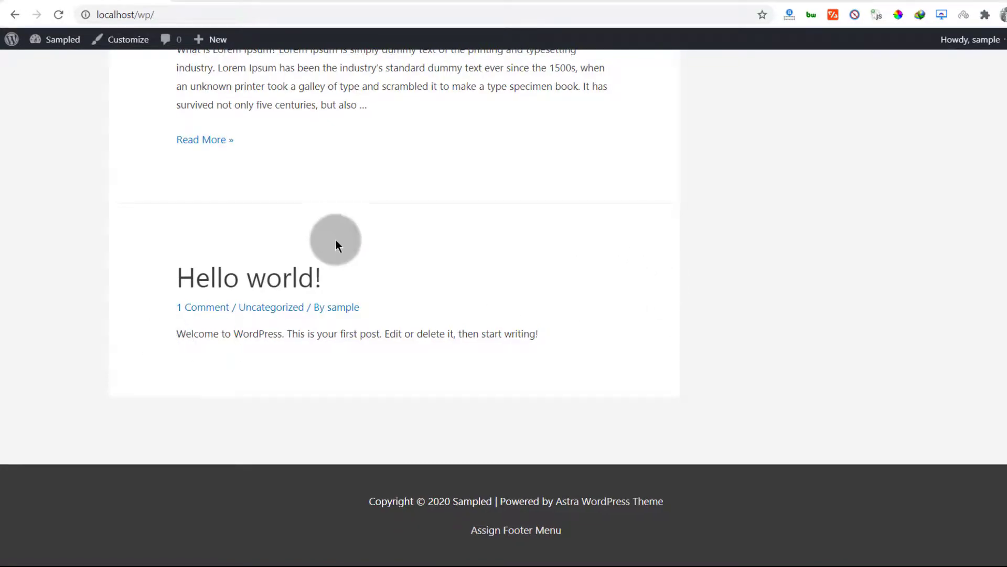
pyautogui.scroll(20, 335, 239)
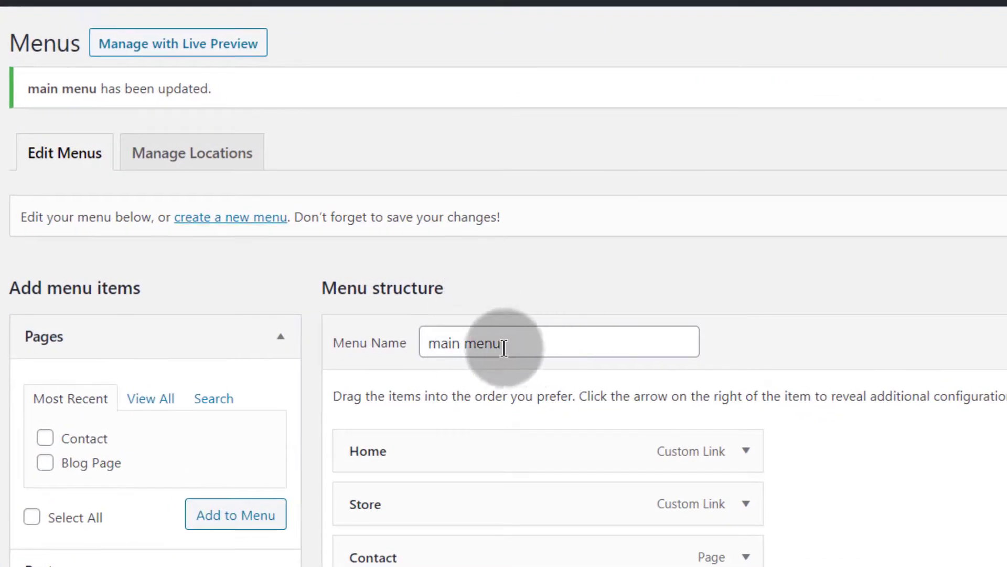
# Step: Create a new navigation menu named "footer menu"
pyautogui.click(223, 226)
pyautogui.click(457, 271)
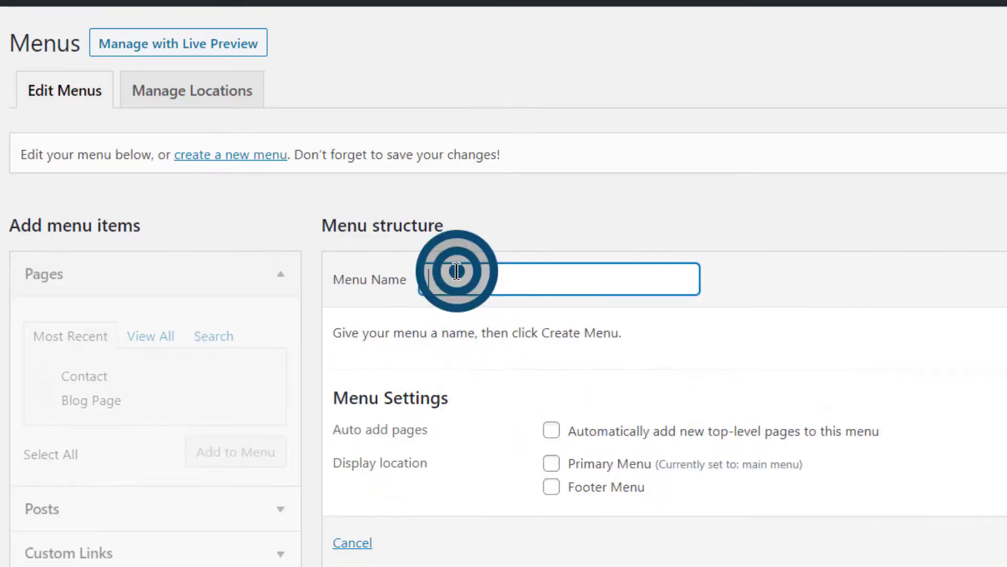
pyautogui.write('foot')
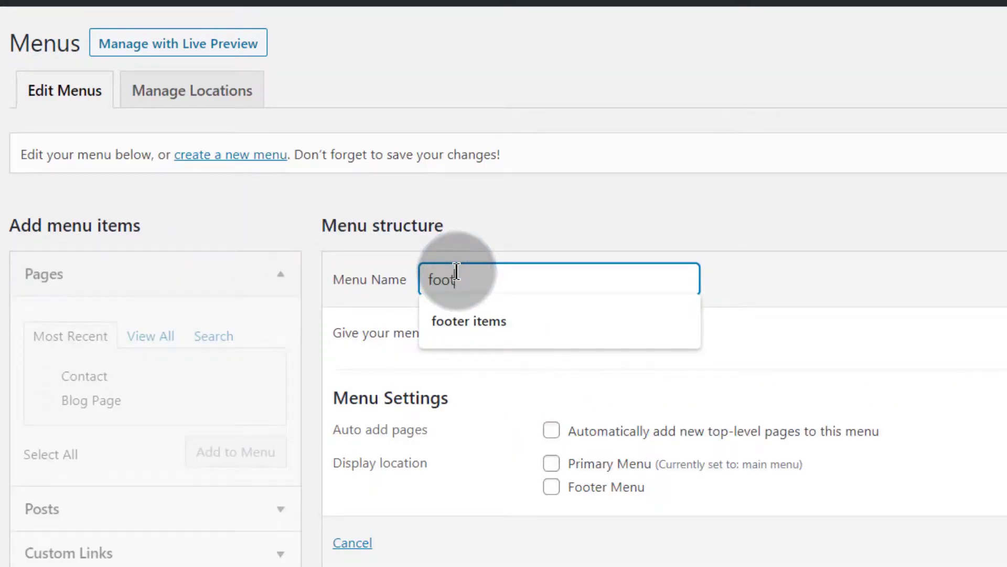
pyautogui.write('er menu')
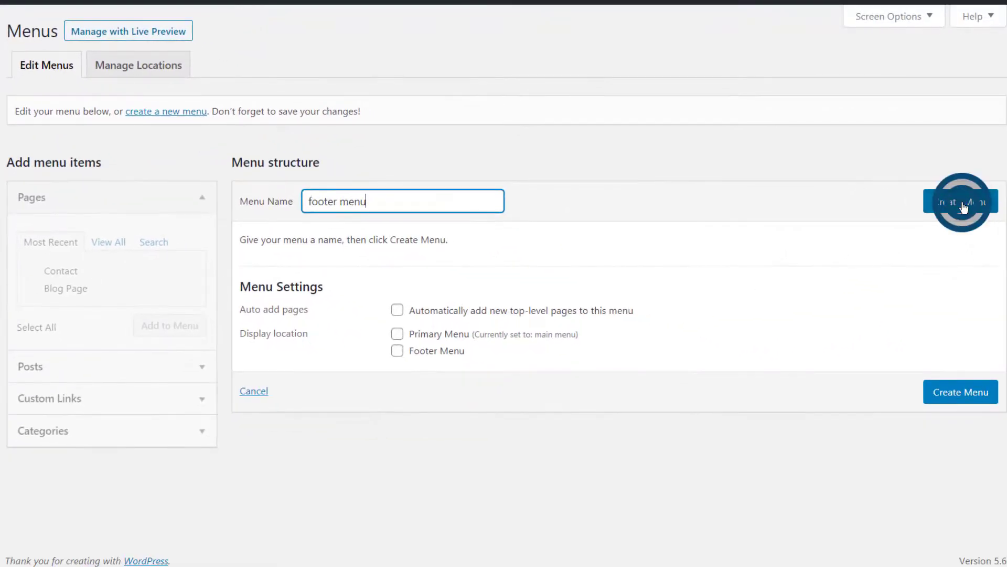
pyautogui.click(964, 207)
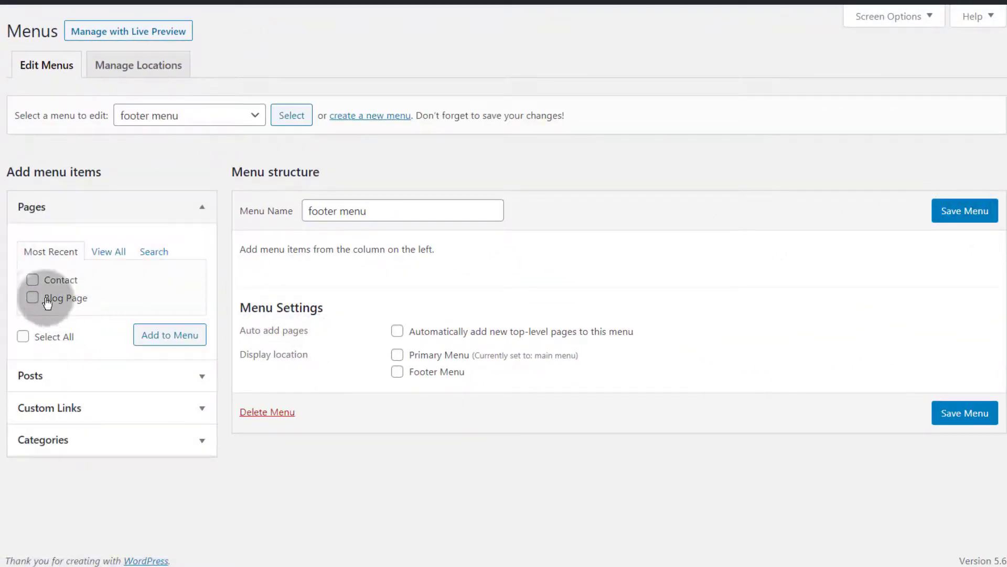
# Step: Add the Home and Contact pages to the footer menu
pyautogui.click(32, 279)
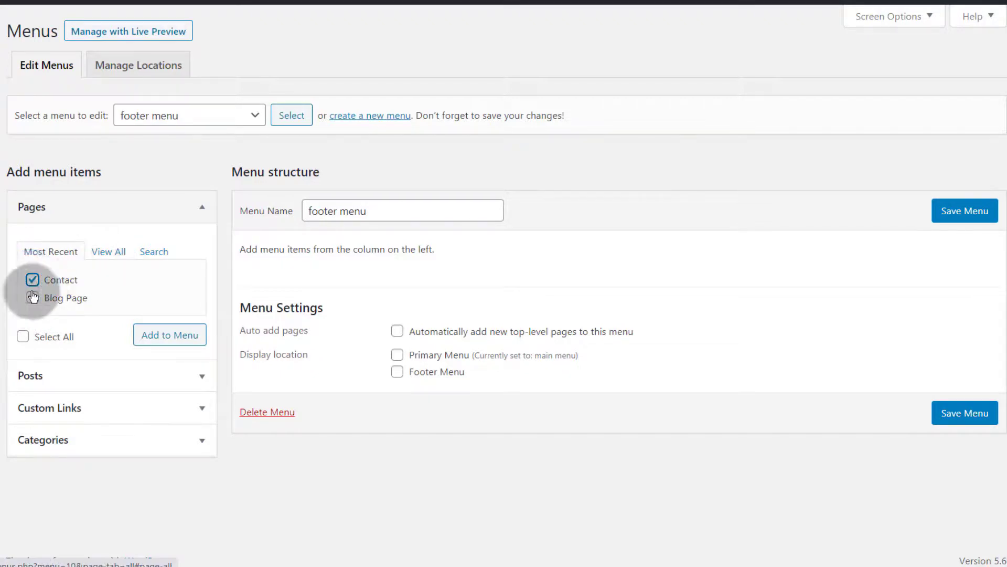
pyautogui.click(108, 251)
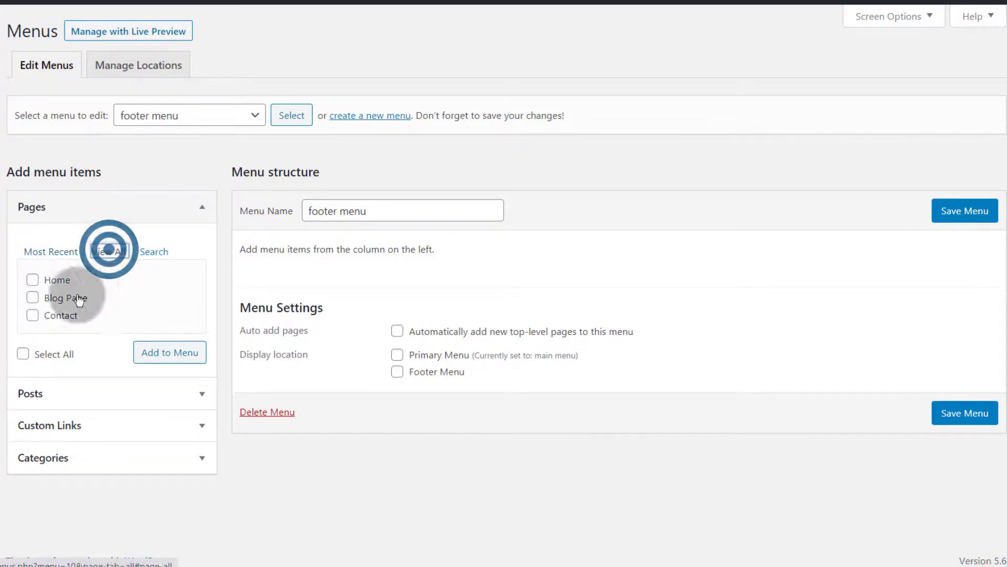
pyautogui.click(32, 279)
pyautogui.click(58, 304)
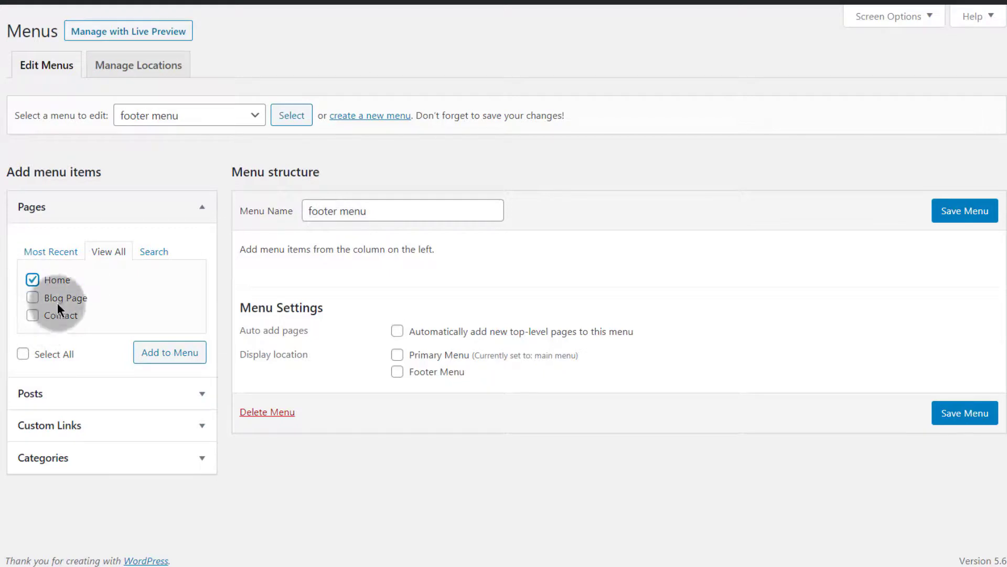
pyautogui.click(30, 316)
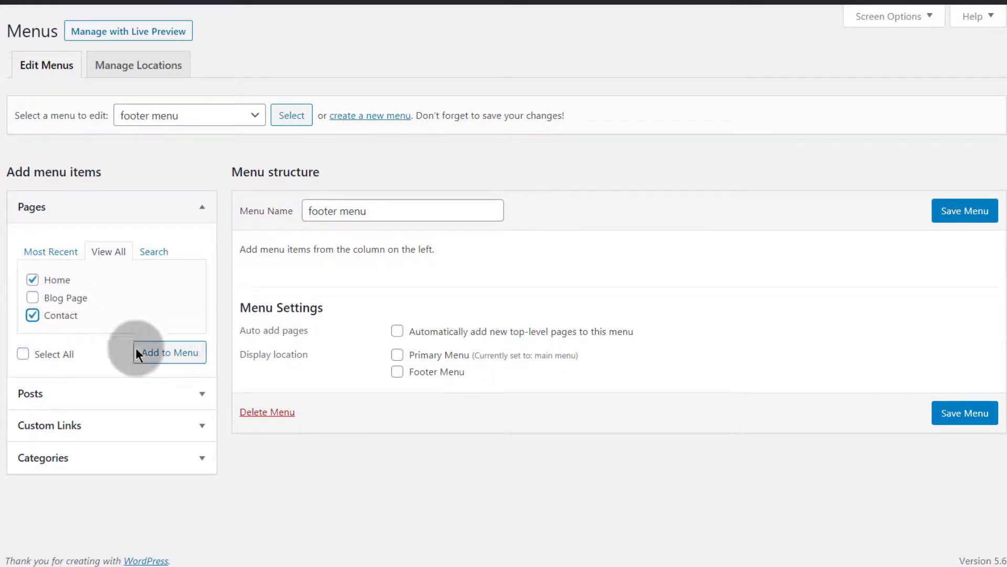
pyautogui.click(164, 361)
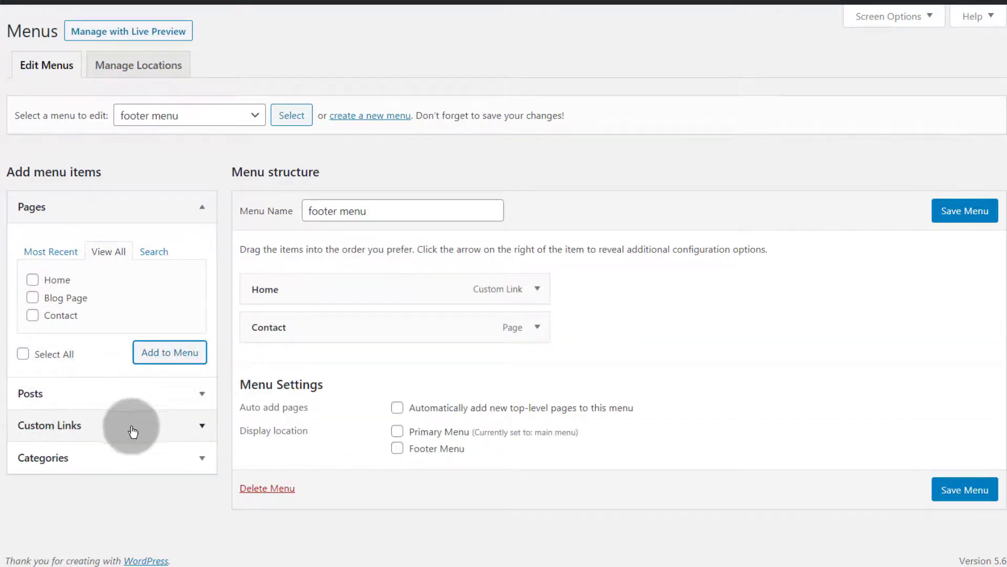
pyautogui.click(140, 441)
pyautogui.click(118, 320)
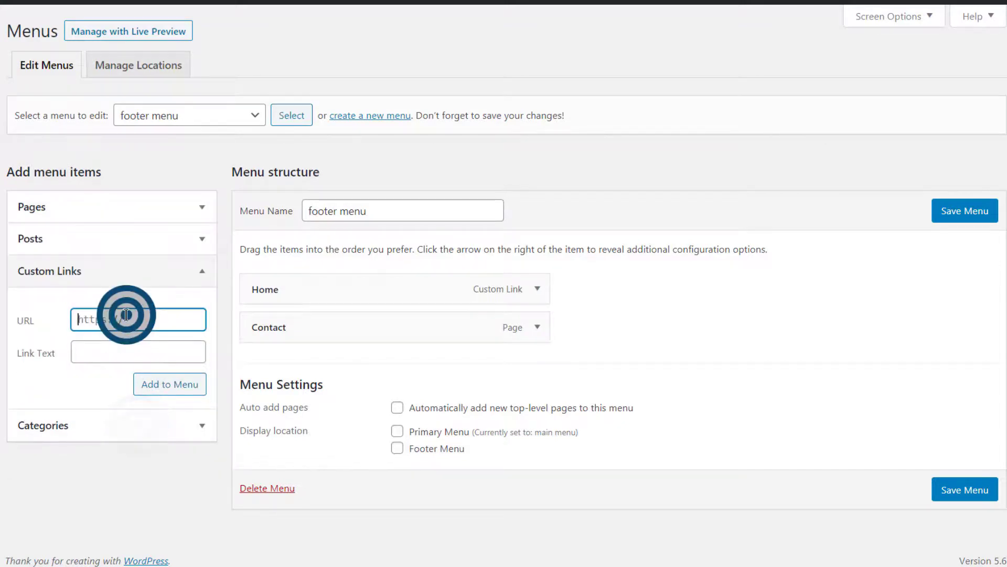
pyautogui.rightClick(127, 317)
pyautogui.click(185, 87)
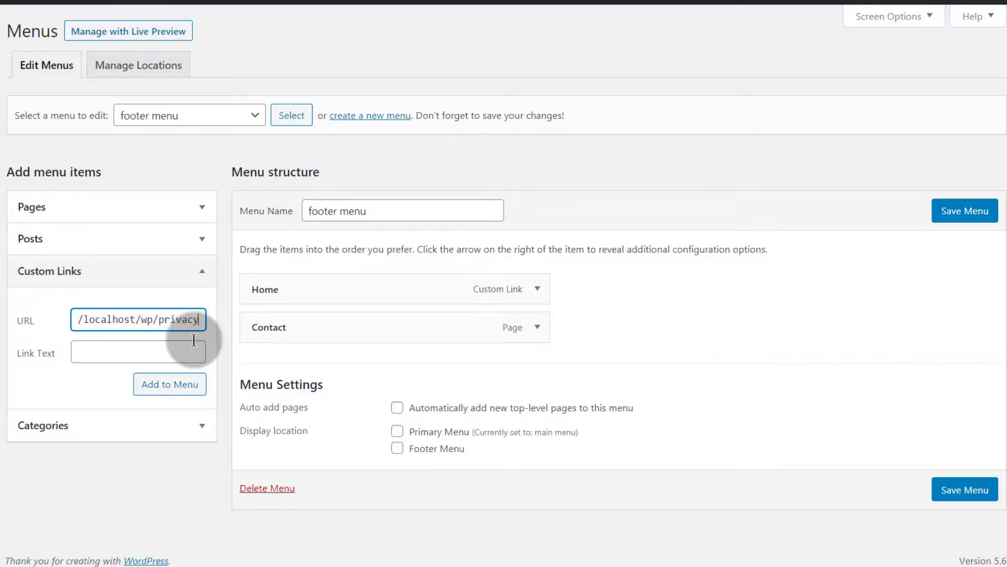
pyautogui.click(87, 350)
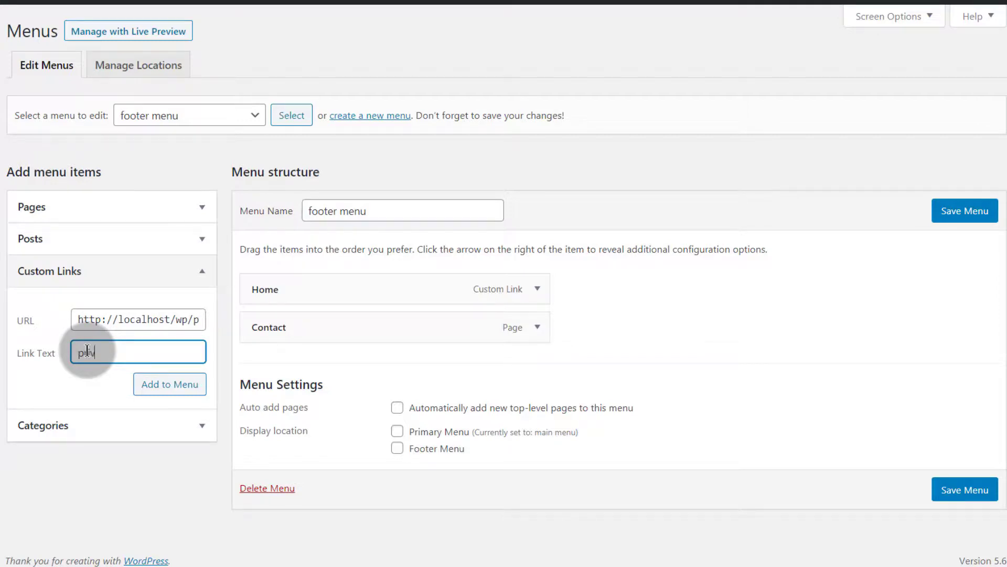
pyautogui.click(165, 385)
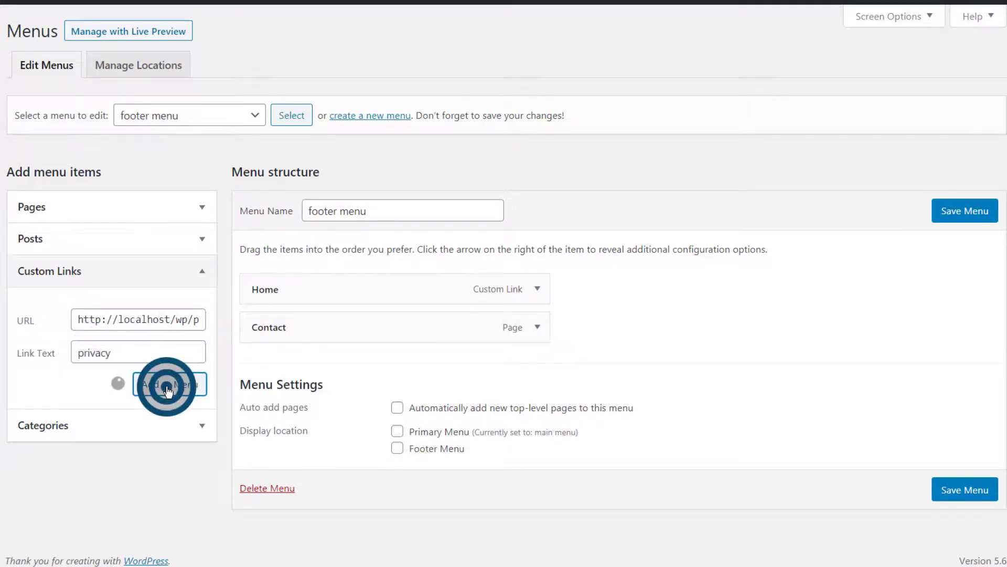
# Step: Change the privacy item's navigation label to Privacy and save the footer menu
pyautogui.moveTo(352, 324); pyautogui.dragTo(314, 336)
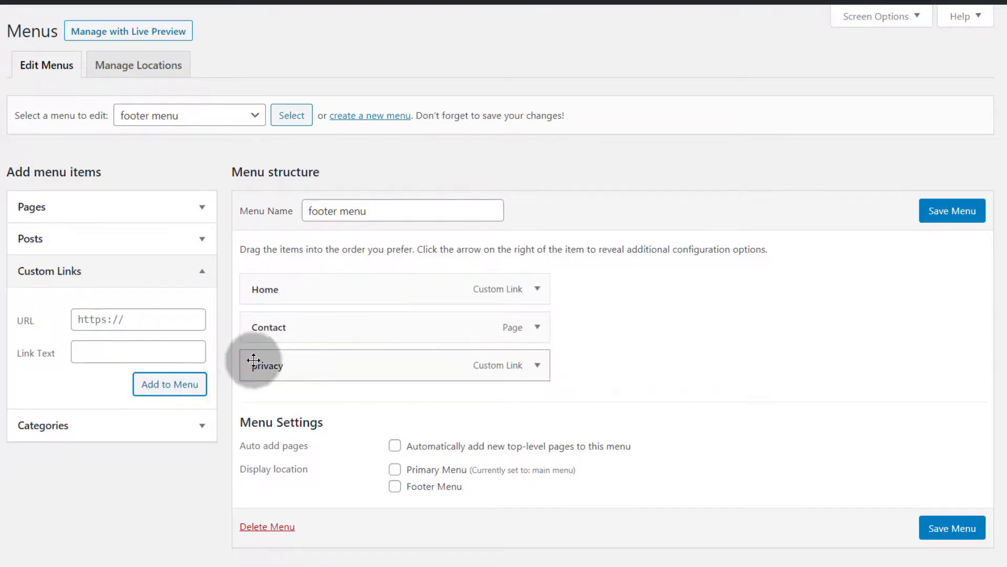
pyautogui.click(542, 367)
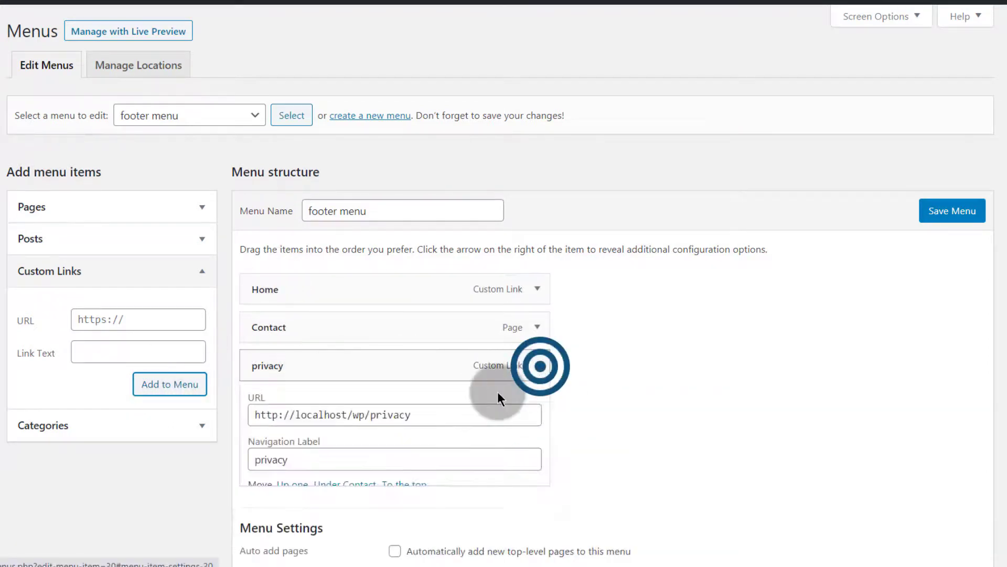
pyautogui.click(250, 464)
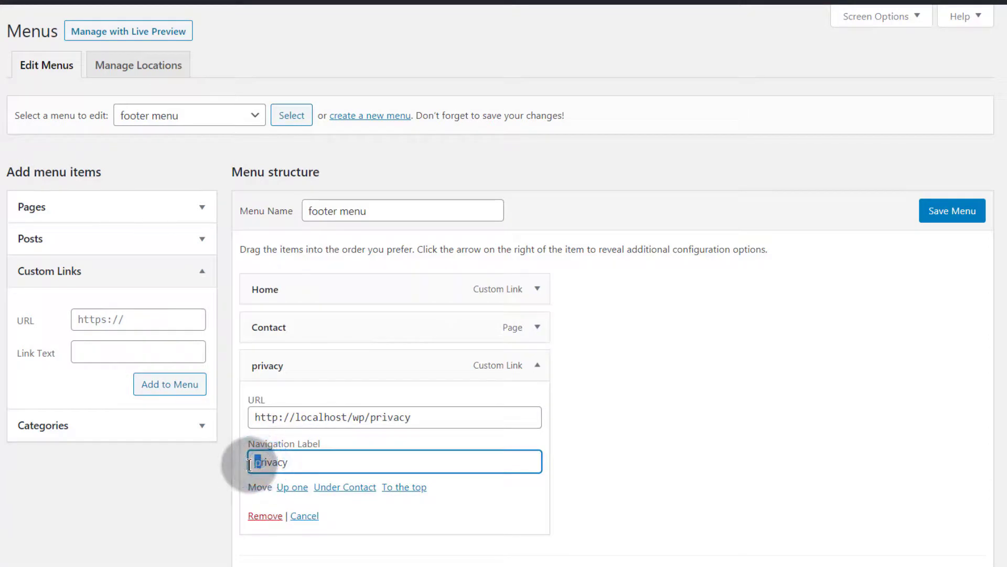
pyautogui.click(949, 211)
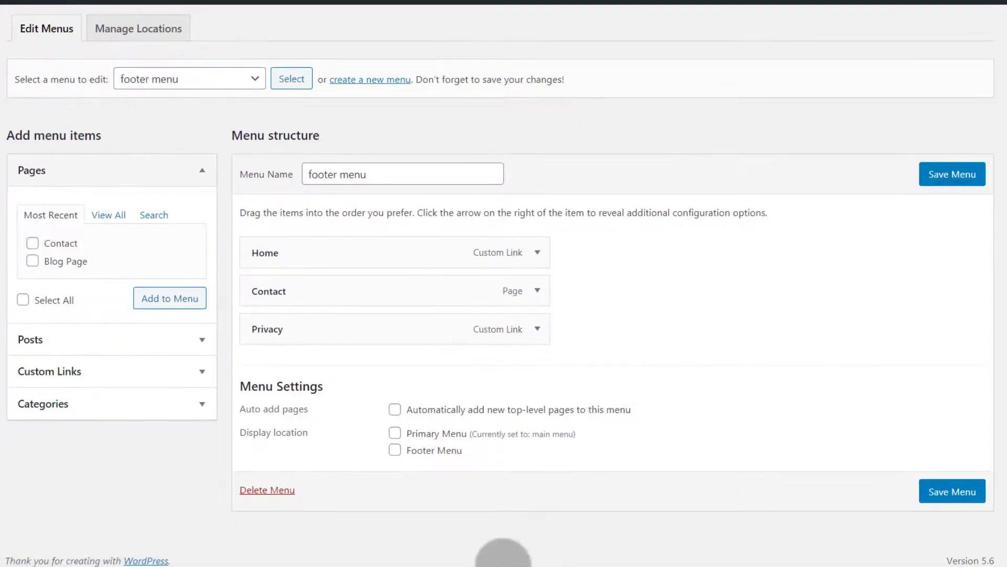
# Step: Assign the footer menu to the Footer Menu display location and save the menu
pyautogui.click(395, 450)
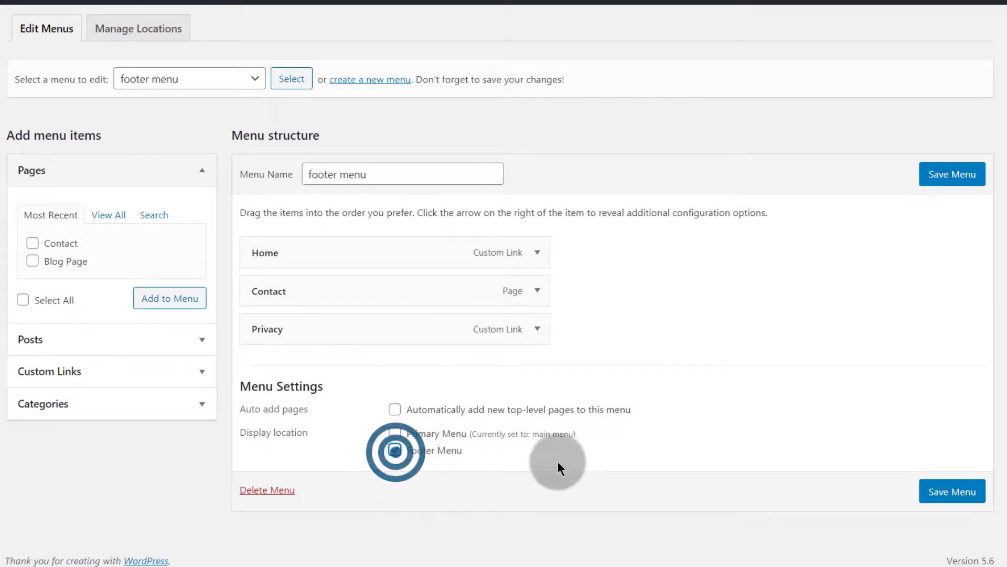
pyautogui.click(956, 177)
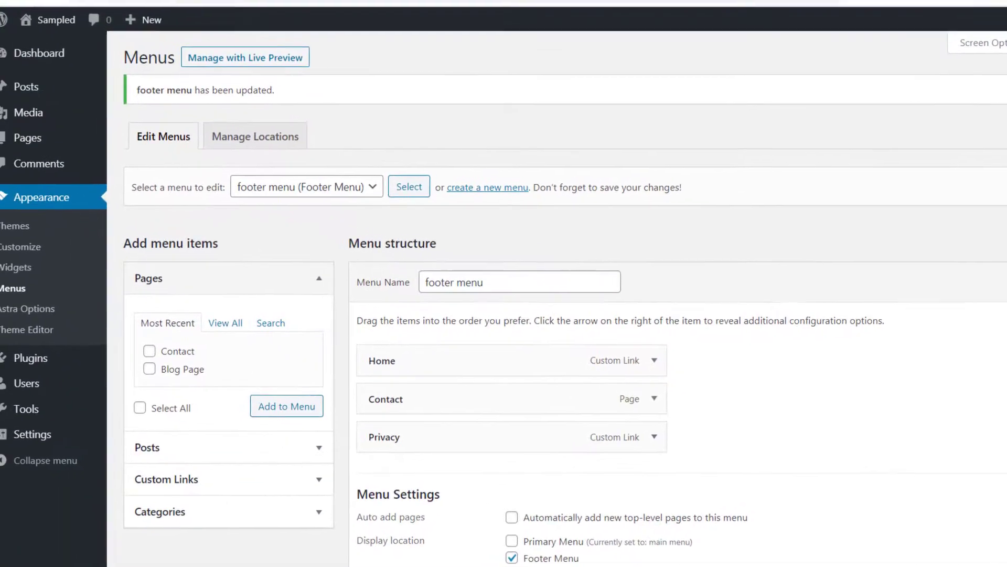
# Step: Open the Footer Bar settings in the theme Customizer
pyautogui.click(44, 21)
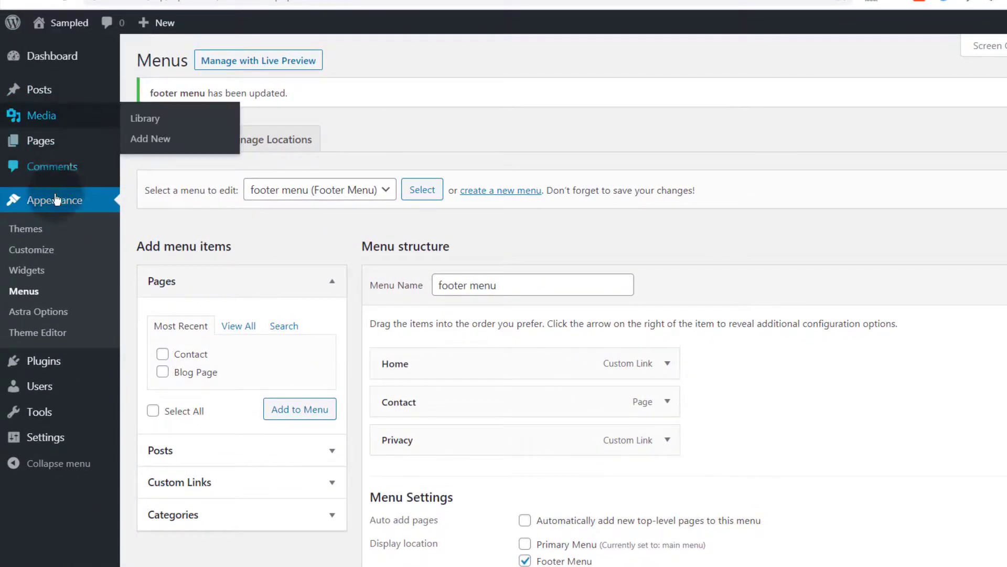
pyautogui.click(24, 252)
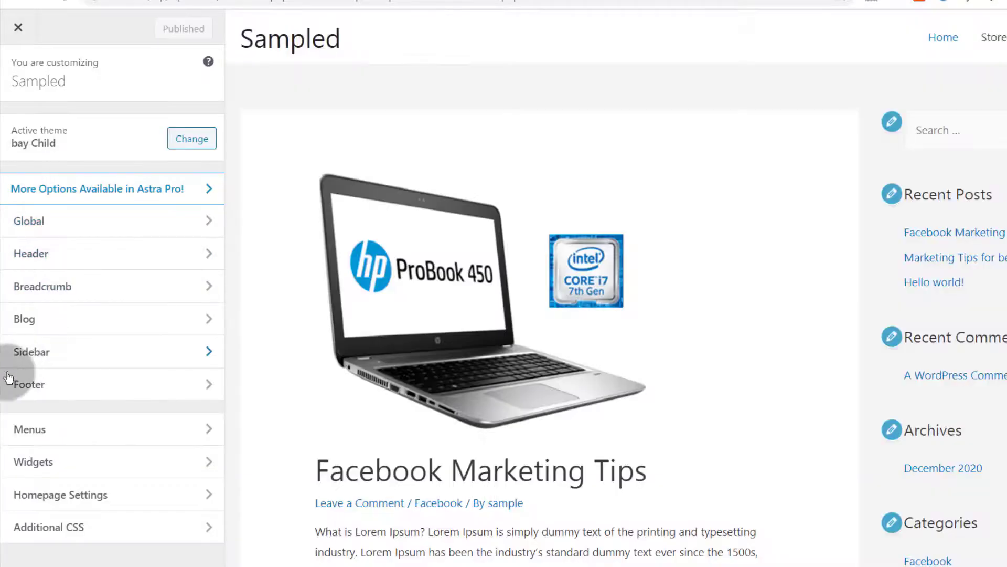
pyautogui.click(38, 383)
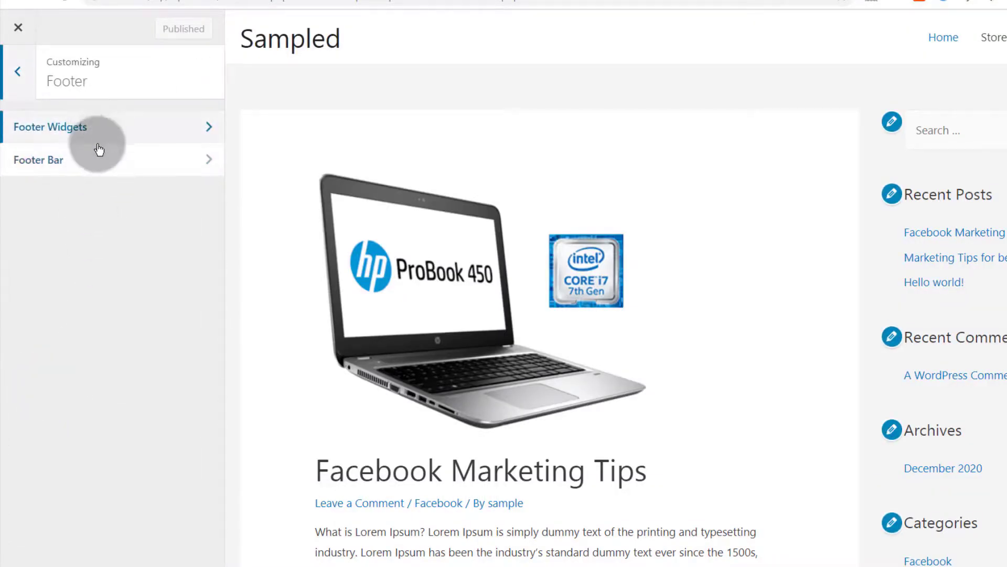
pyautogui.click(93, 162)
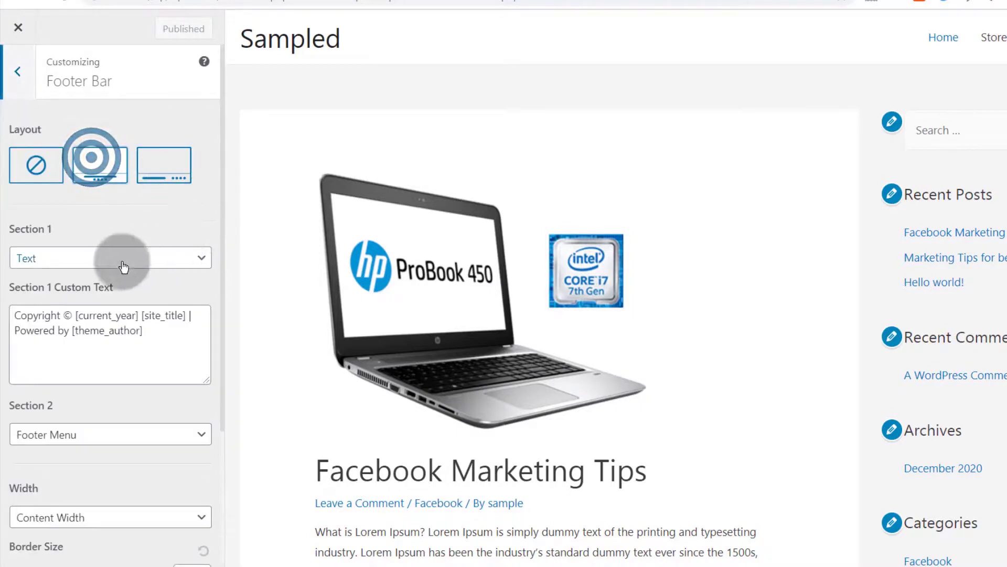
pyautogui.scroll(-4, 123, 270)
pyautogui.scroll(3, 32, 169)
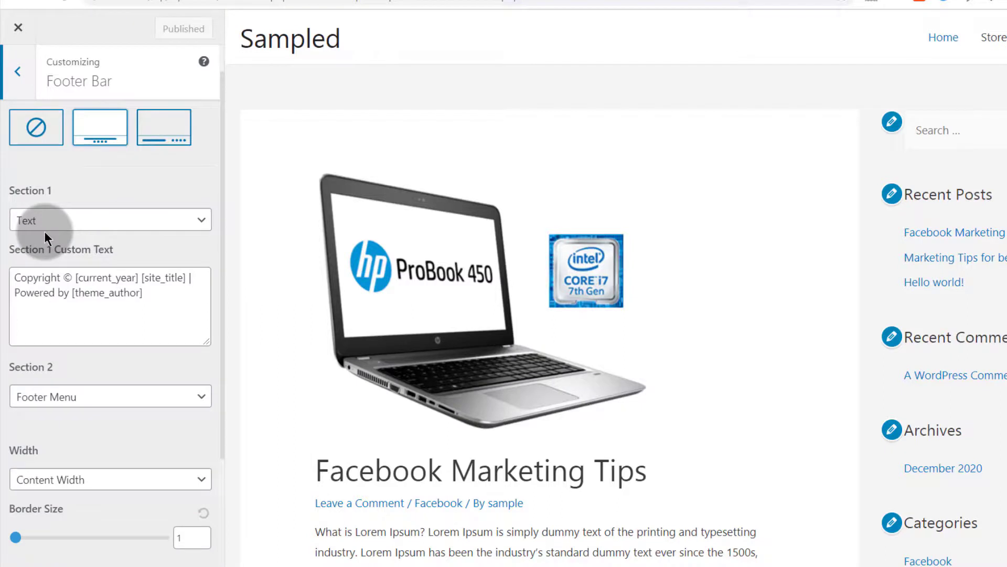
pyautogui.scroll(-3, 59, 365)
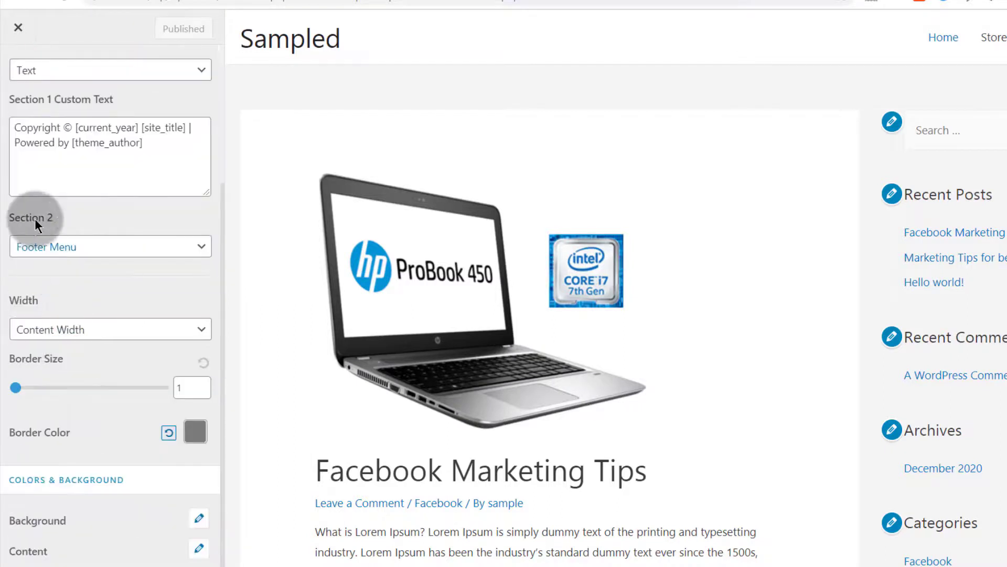
# Step: Try the Text and Widget options for footer bar Section 2, restore Footer Menu, and publish
pyautogui.click(79, 247)
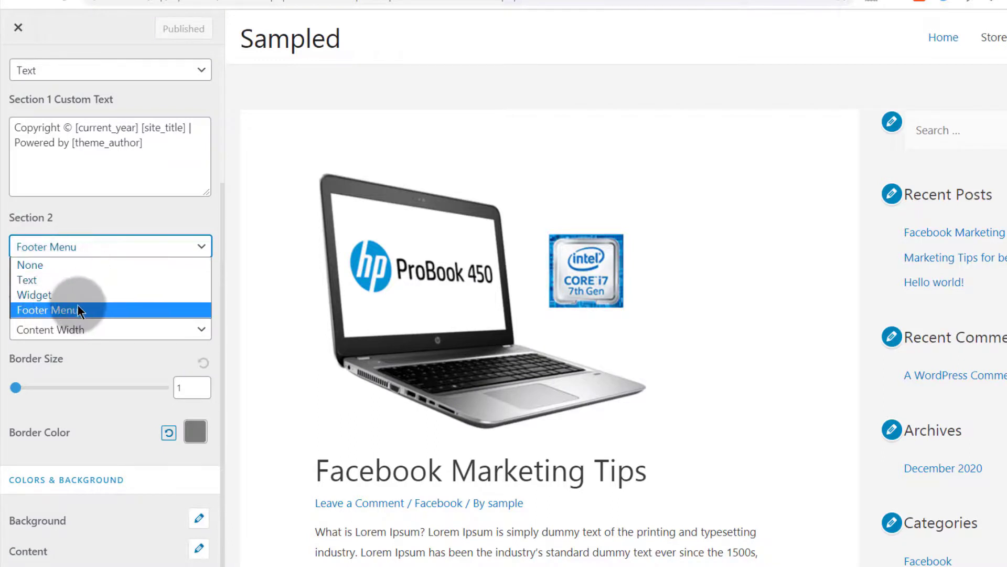
pyautogui.click(51, 309)
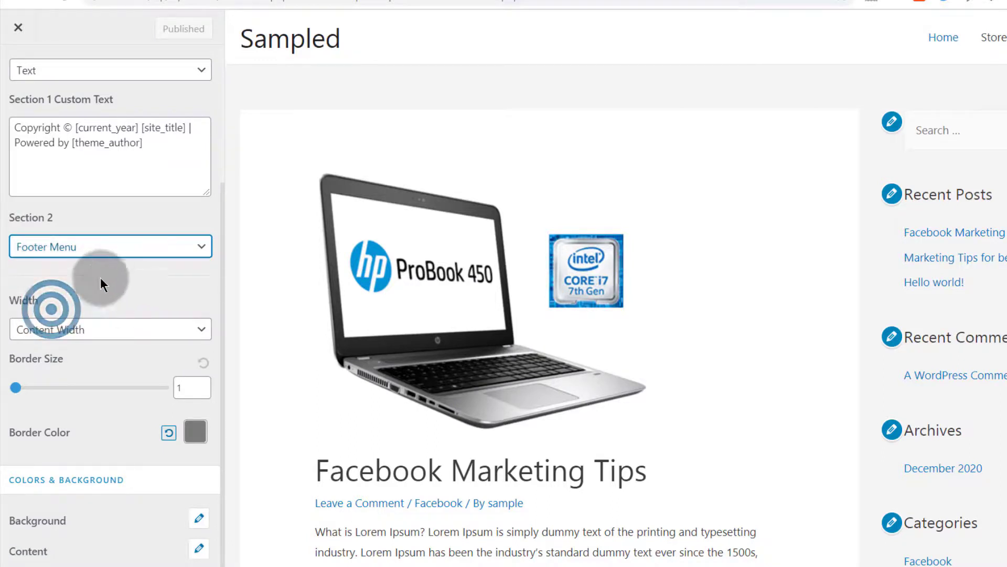
pyautogui.click(75, 245)
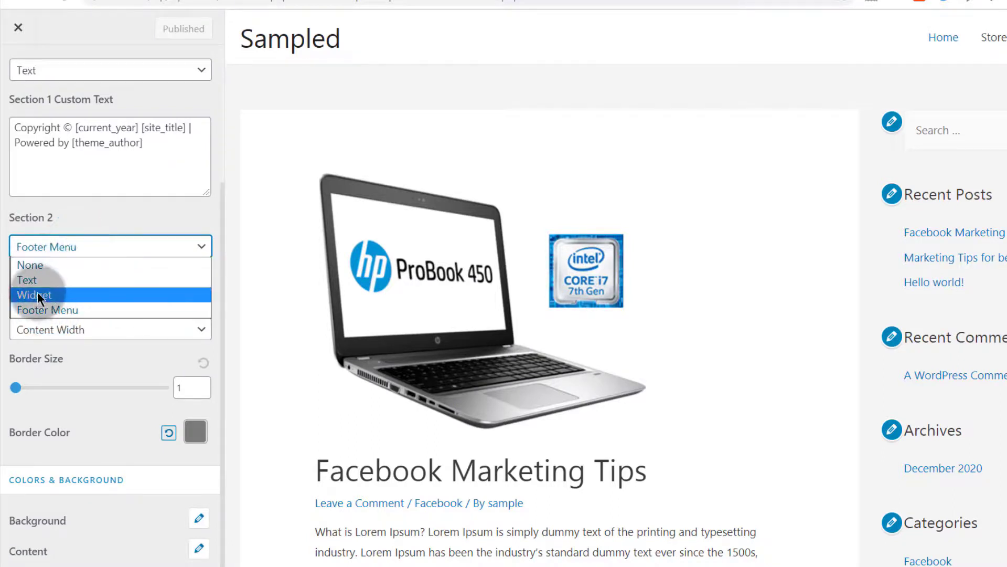
pyautogui.click(34, 278)
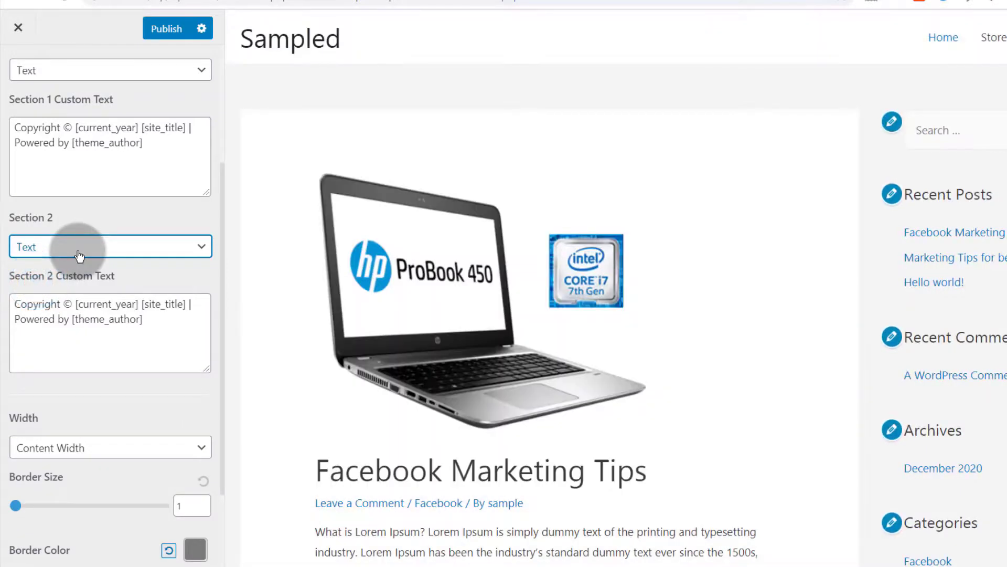
pyautogui.click(78, 254)
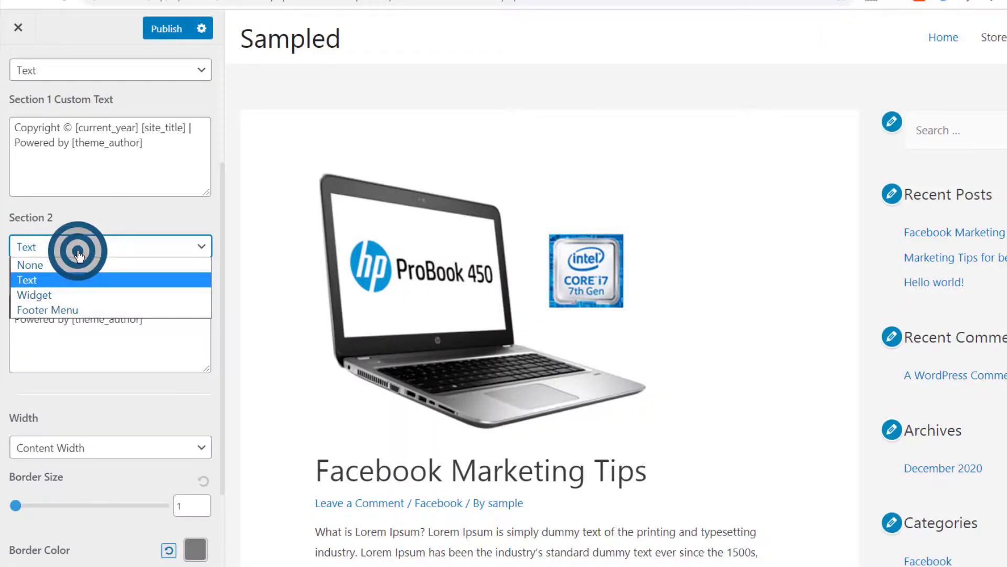
pyautogui.click(48, 295)
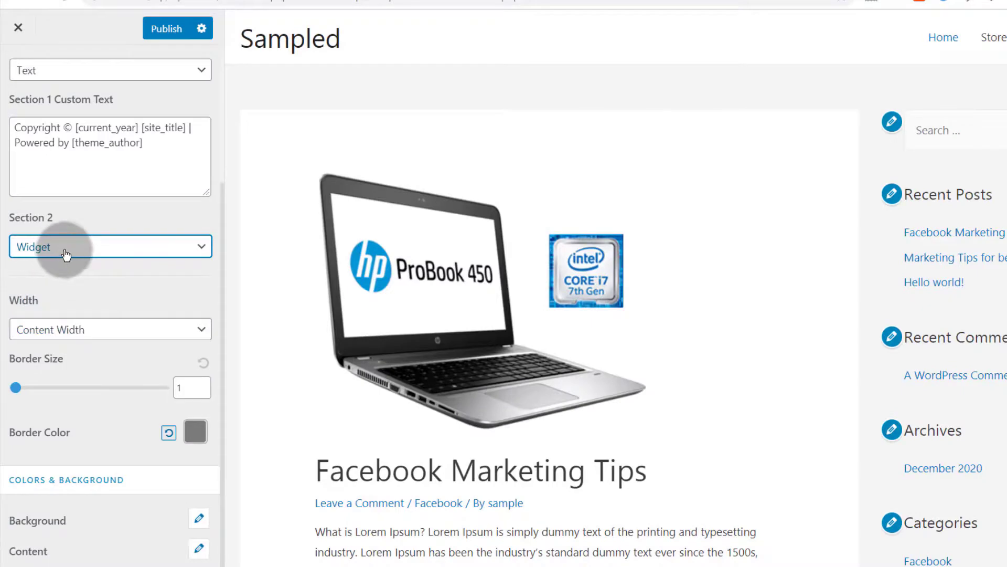
pyautogui.click(65, 251)
pyautogui.click(63, 311)
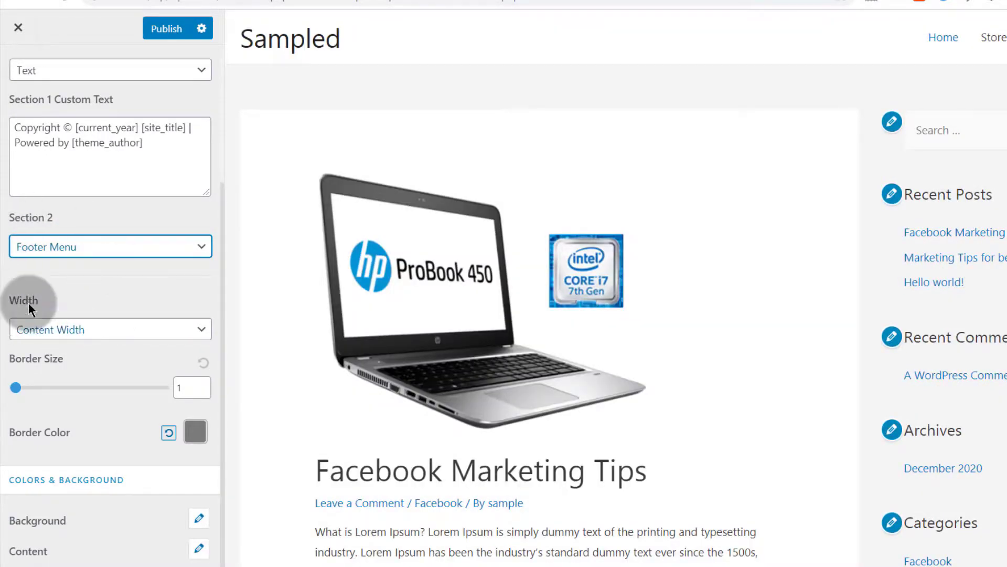
pyautogui.click(170, 27)
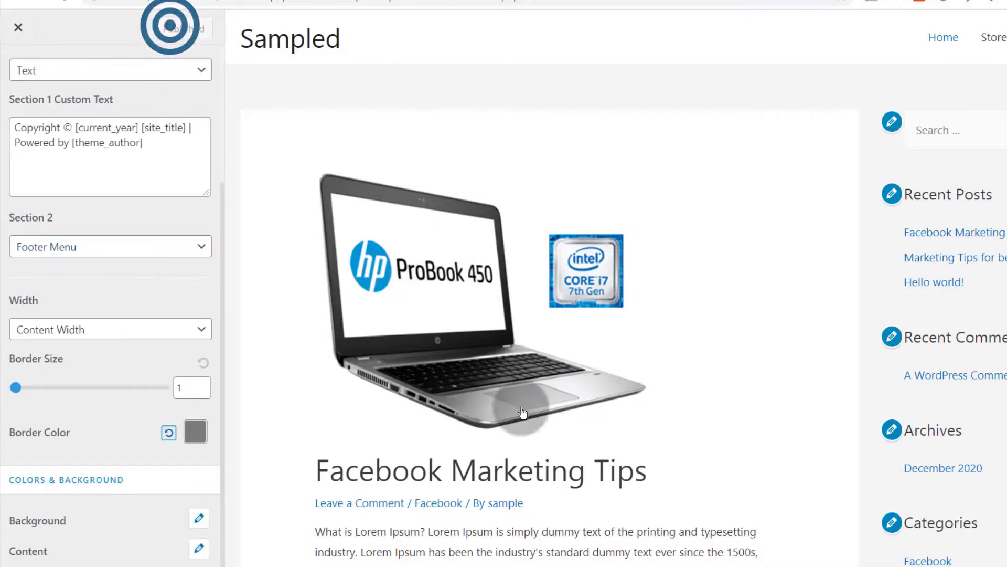
# Step: Examine the footer's copyright line and menu links on the site front end
pyautogui.scroll(-20, 523, 413)
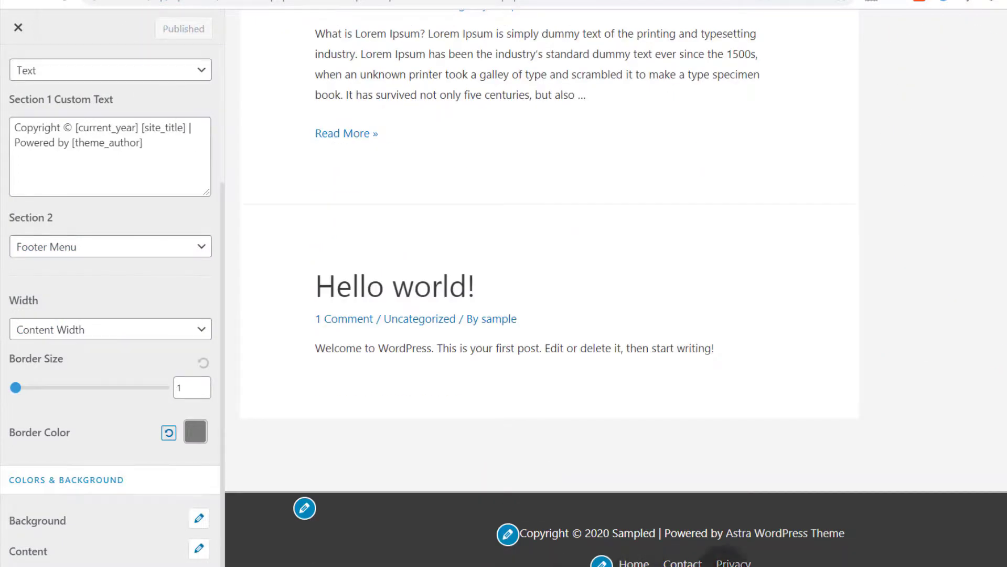
pyautogui.click(122, 2)
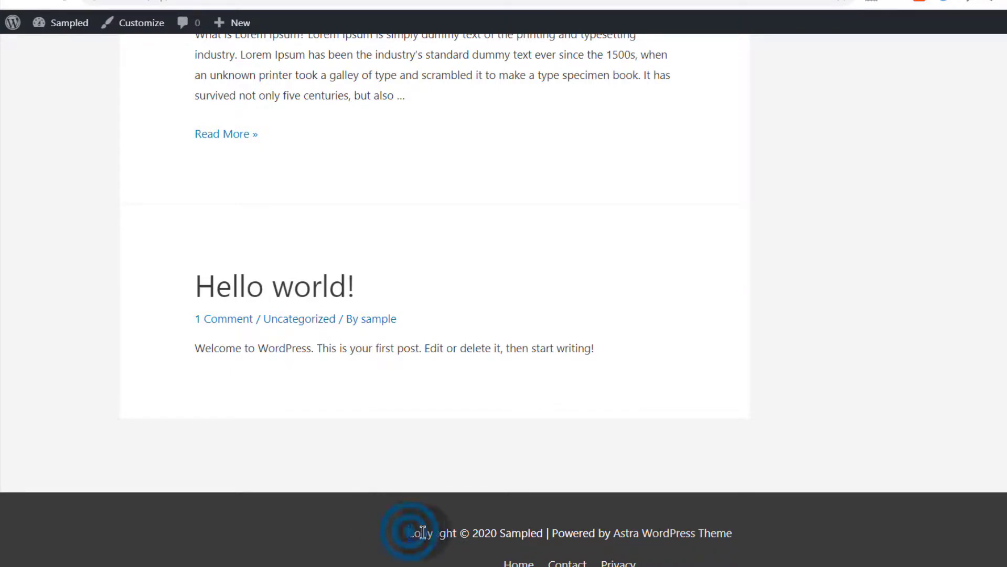
pyautogui.moveTo(409, 532); pyautogui.dragTo(756, 532)
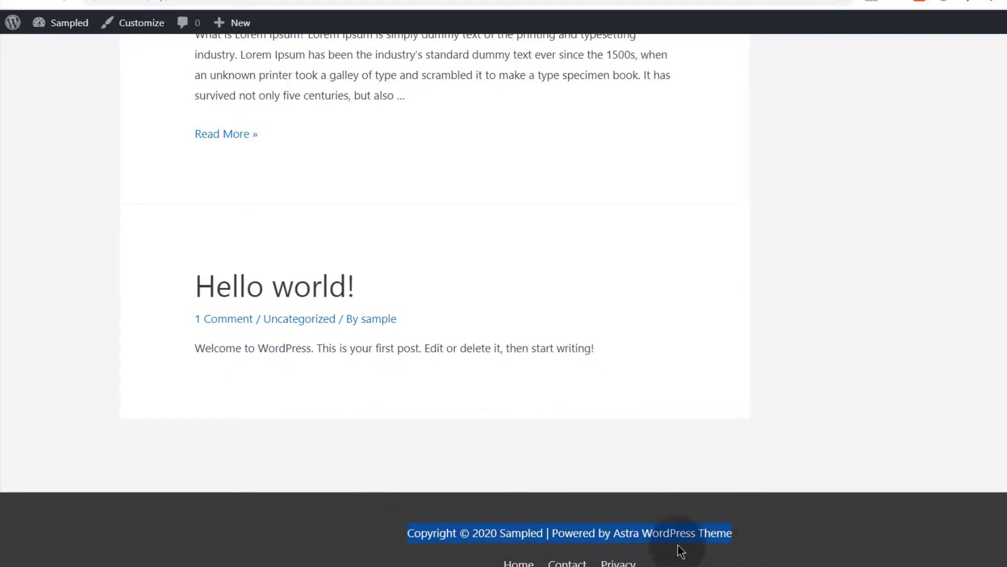
pyautogui.click(481, 505)
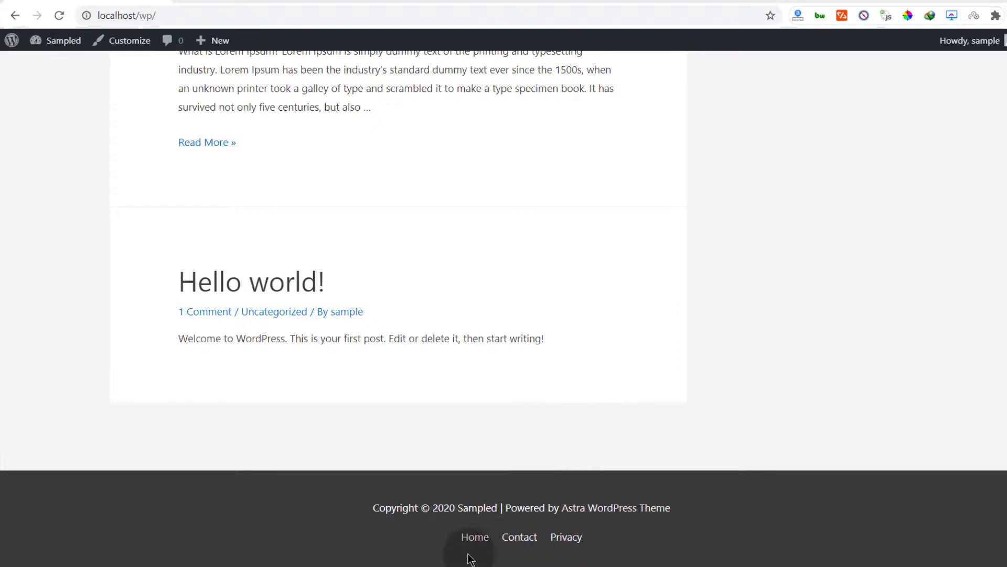
pyautogui.moveTo(452, 540); pyautogui.dragTo(617, 546)
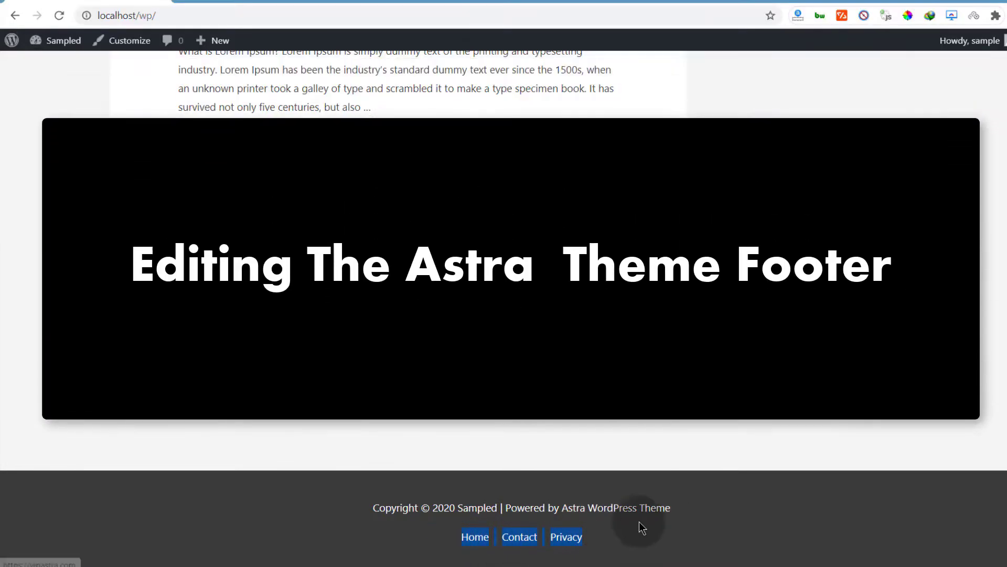
pyautogui.click(718, 513)
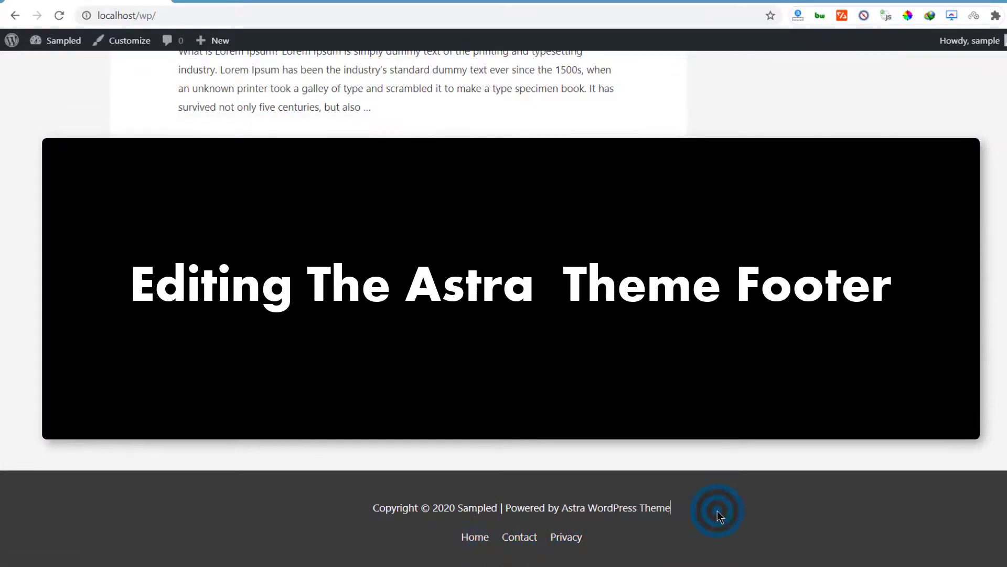
pyautogui.moveTo(718, 513); pyautogui.dragTo(373, 512)
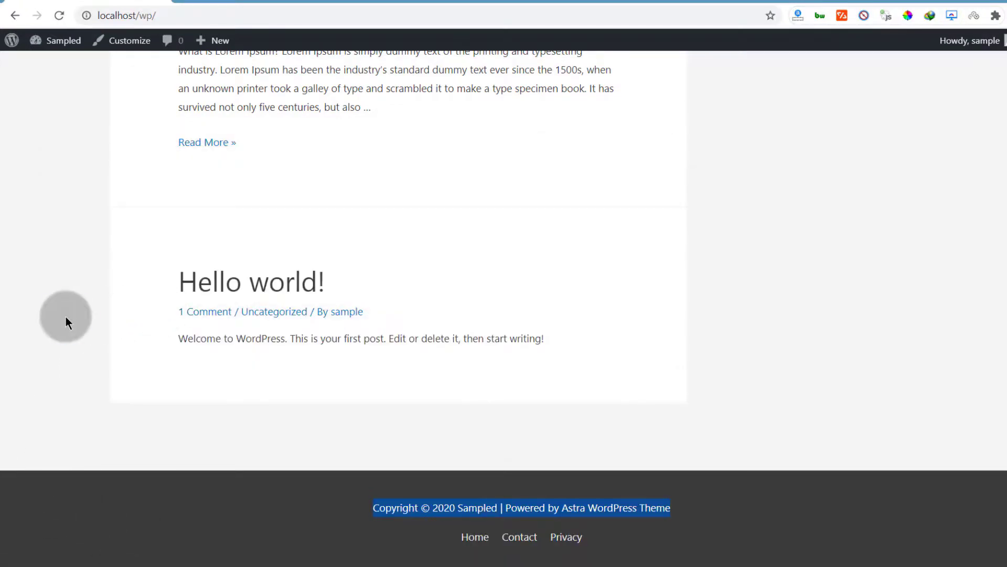
pyautogui.click(65, 316)
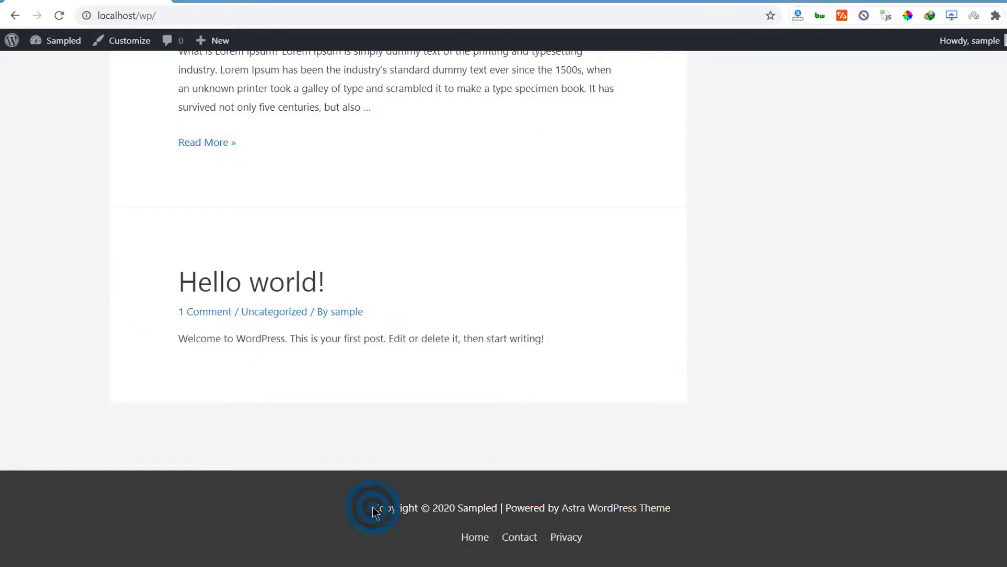
pyautogui.moveTo(376, 511); pyautogui.dragTo(473, 512)
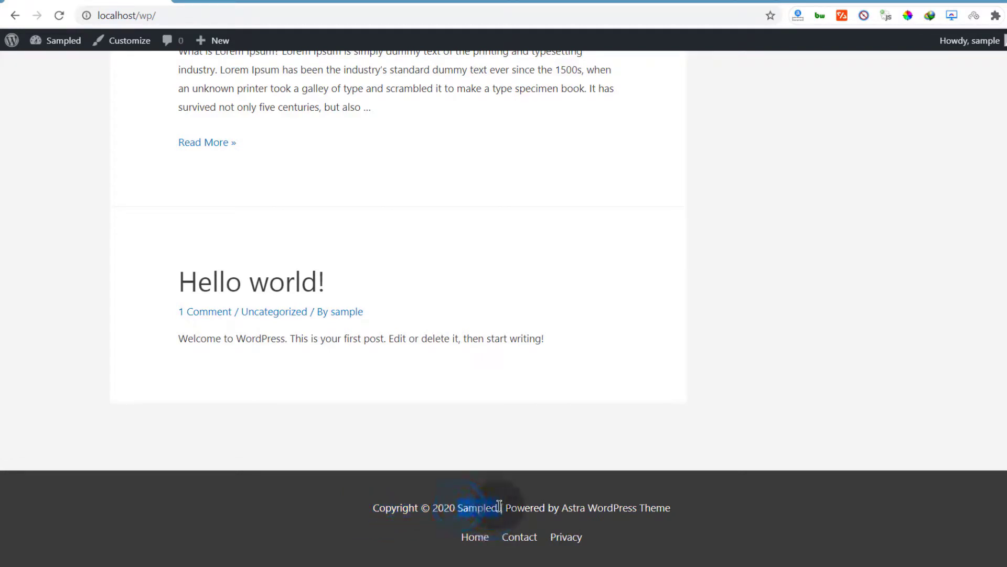
pyautogui.click(497, 519)
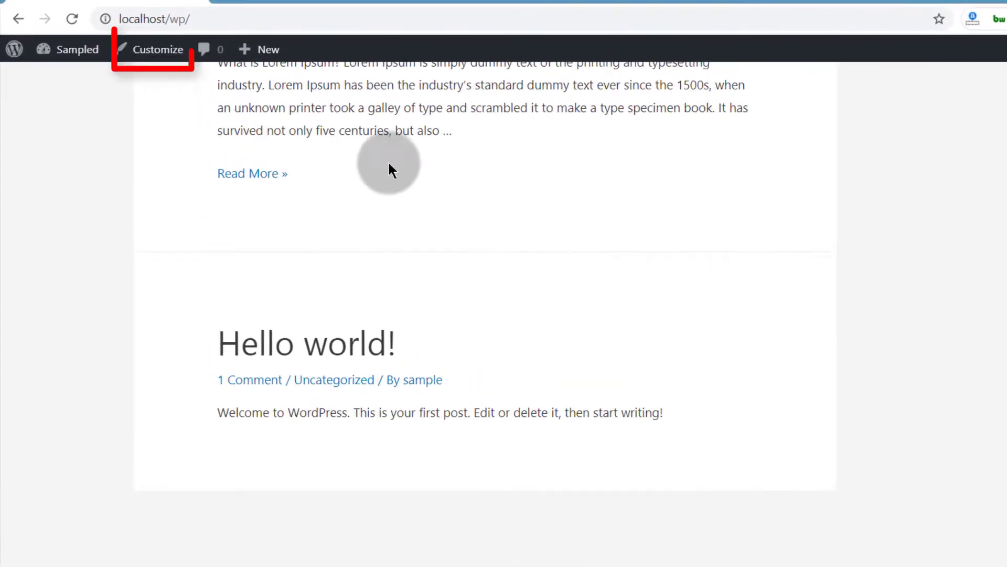
# Step: Reopen the theme Customizer from the front end and go to the Footer Bar settings
pyautogui.rightClick(158, 52)
pyautogui.click(225, 62)
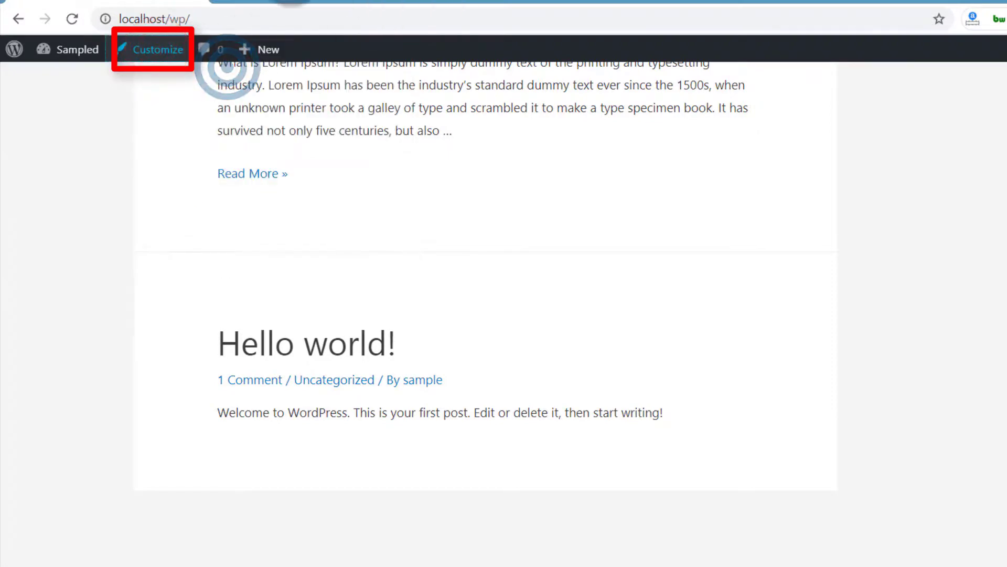
pyautogui.click(293, 4)
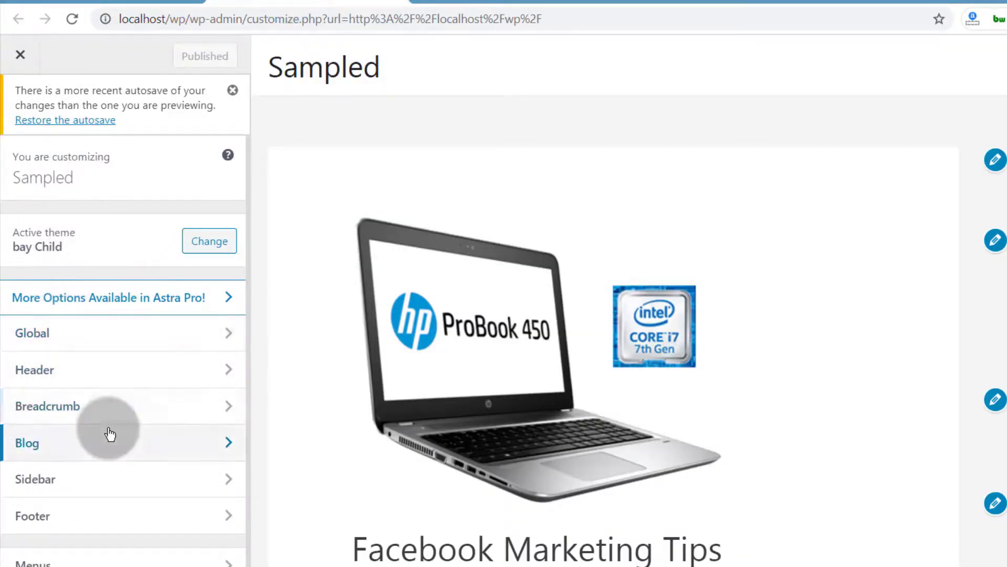
pyautogui.scroll(-1, 109, 434)
pyautogui.click(92, 487)
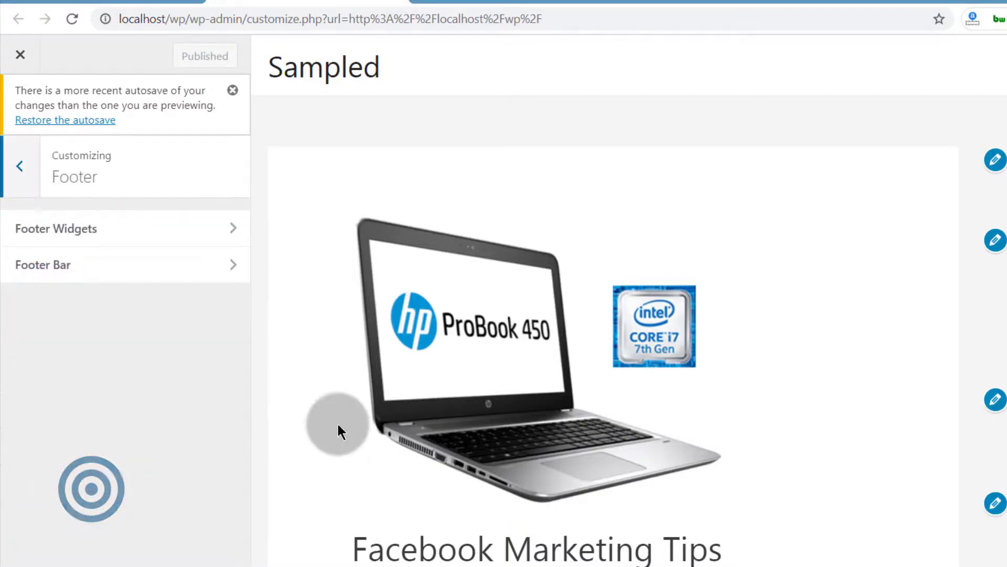
pyautogui.scroll(-10, 337, 422)
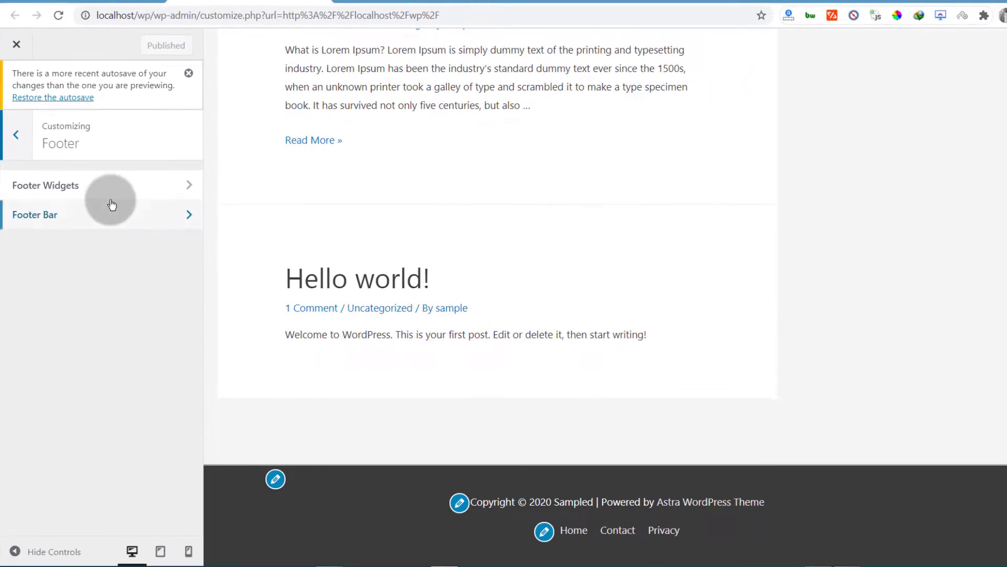
pyautogui.click(146, 223)
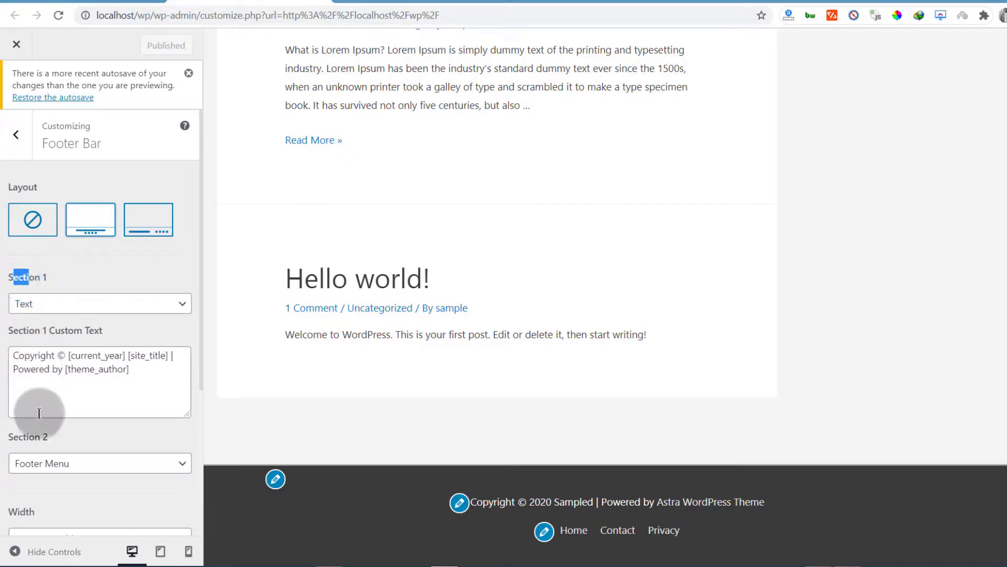
# Step: Dismiss the autosave notice at the top of the Footer Bar settings
pyautogui.click(31, 436)
pyautogui.click(61, 254)
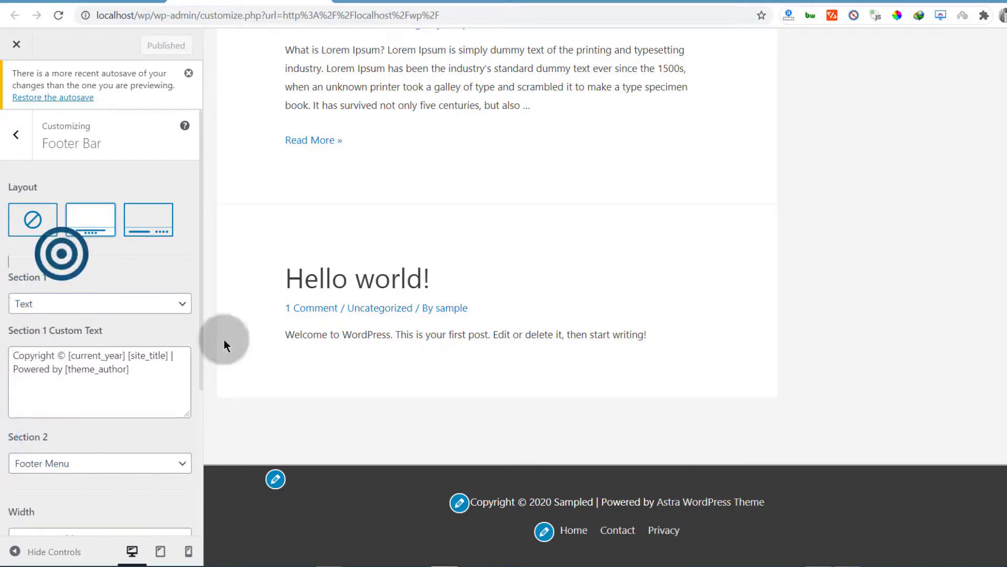
pyautogui.moveTo(484, 503); pyautogui.dragTo(528, 498)
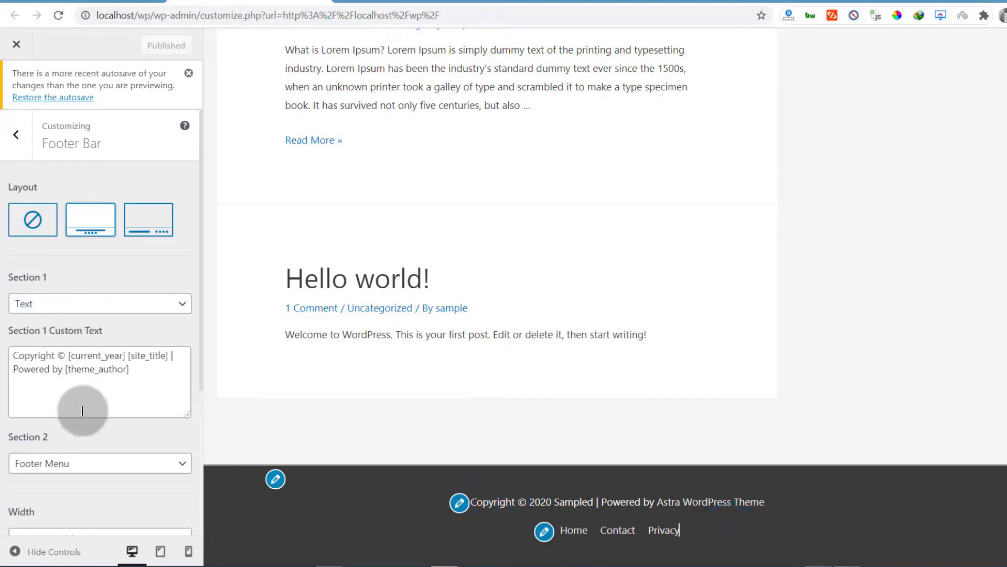
pyautogui.scroll(-4, 124, 322)
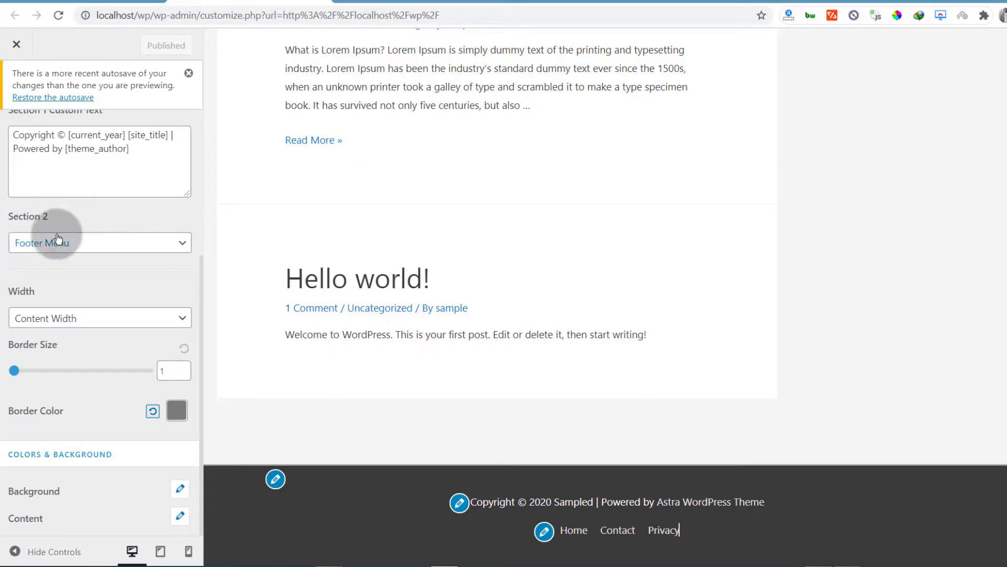
pyautogui.scroll(2, 58, 239)
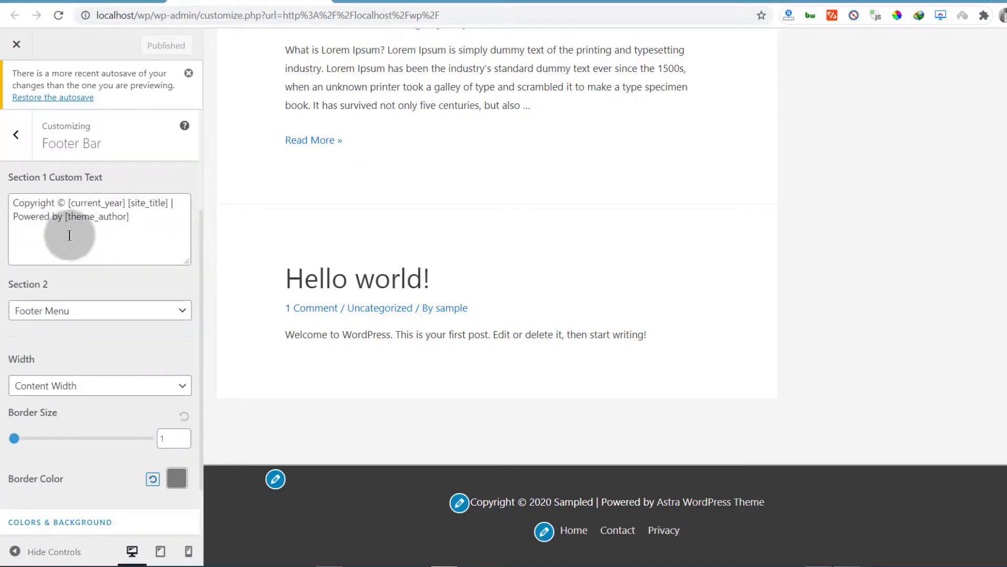
pyautogui.click(188, 73)
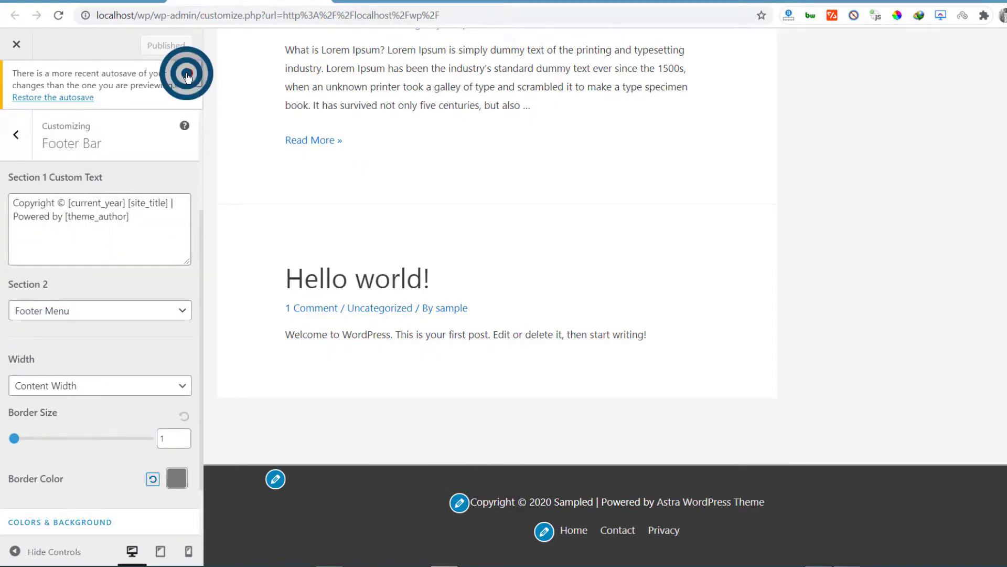
pyautogui.scroll(3, 84, 231)
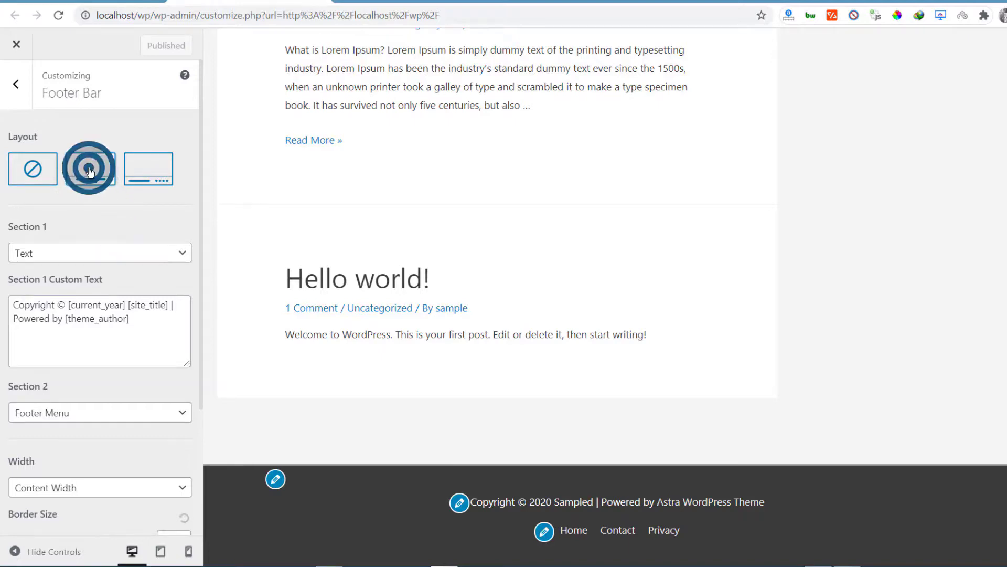
# Step: Try the inline and disabled footer bar layouts before restoring the stacked layout
pyautogui.click(136, 165)
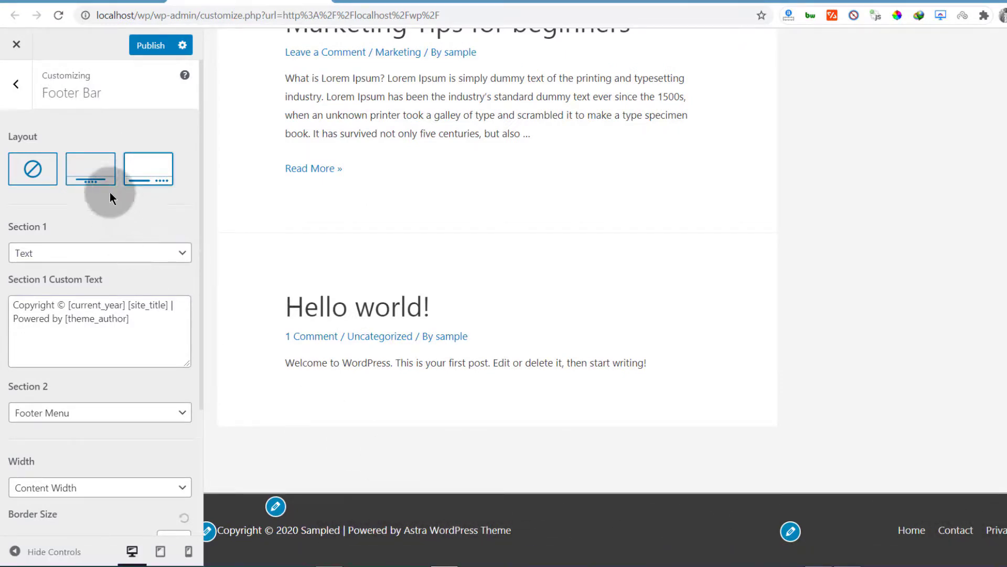
pyautogui.click(33, 169)
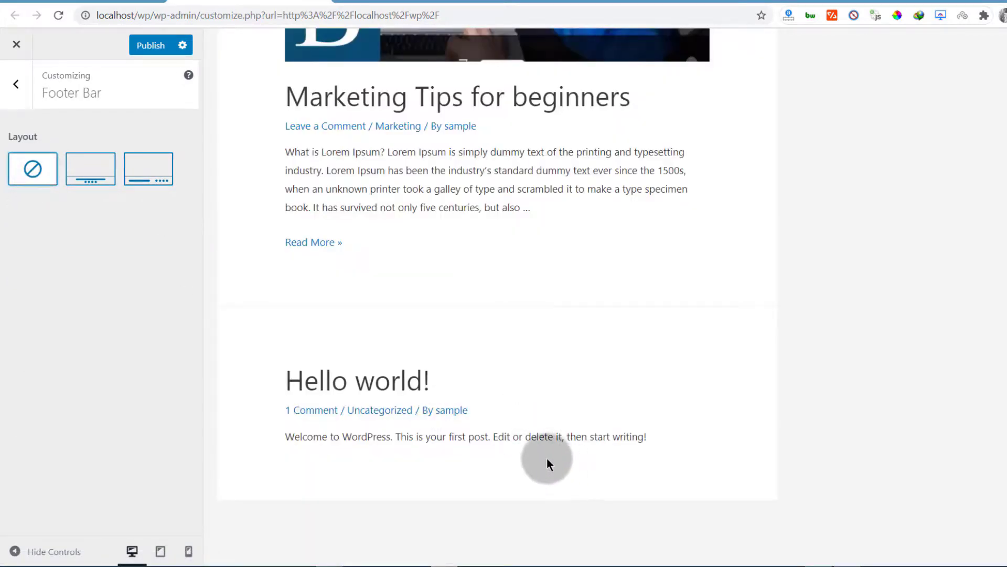
pyautogui.click(95, 167)
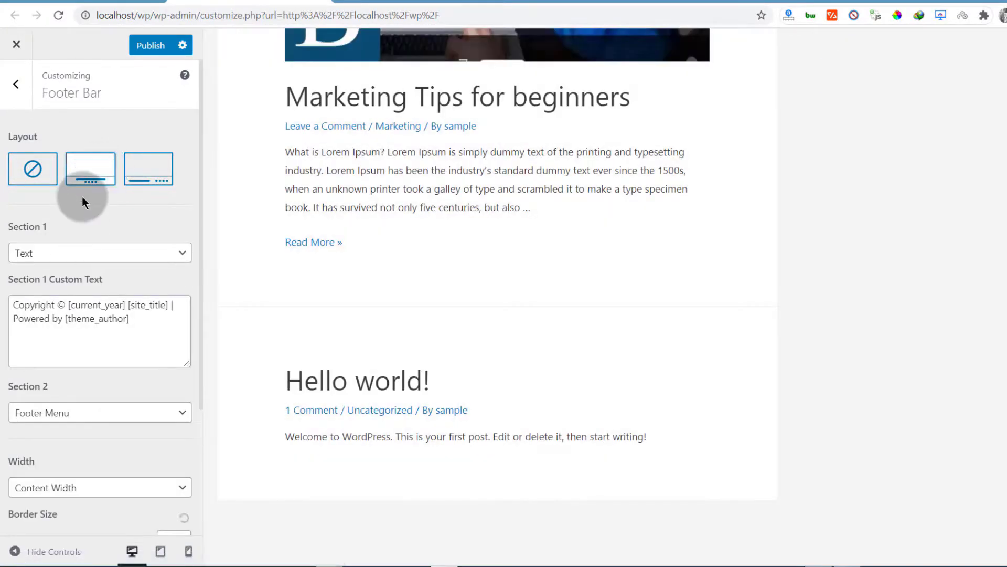
# Step: Examine the Section 1 custom text and its current_year, site_title and theme_author shortcodes
pyautogui.scroll(-1, 476, 432)
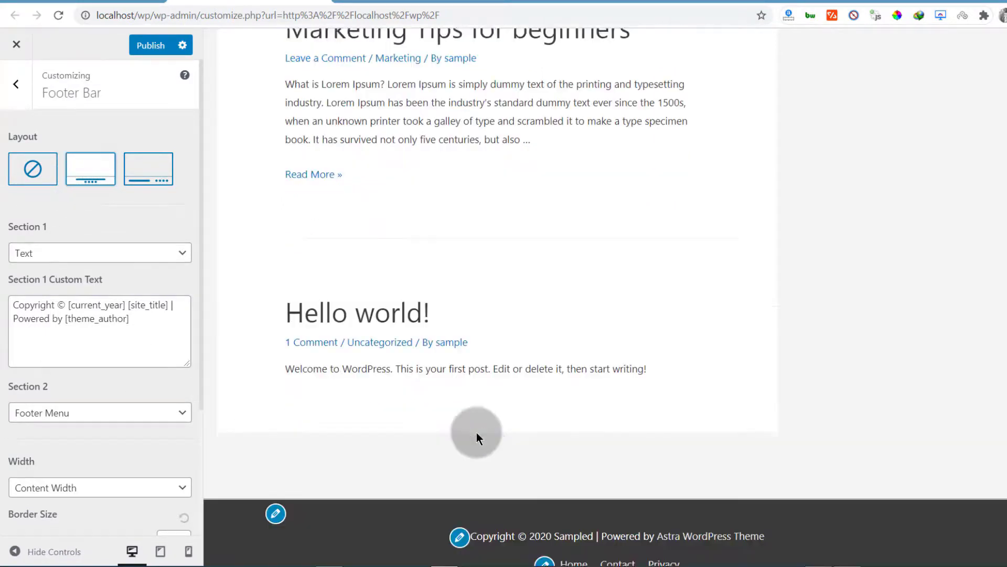
pyautogui.scroll(-1, 478, 441)
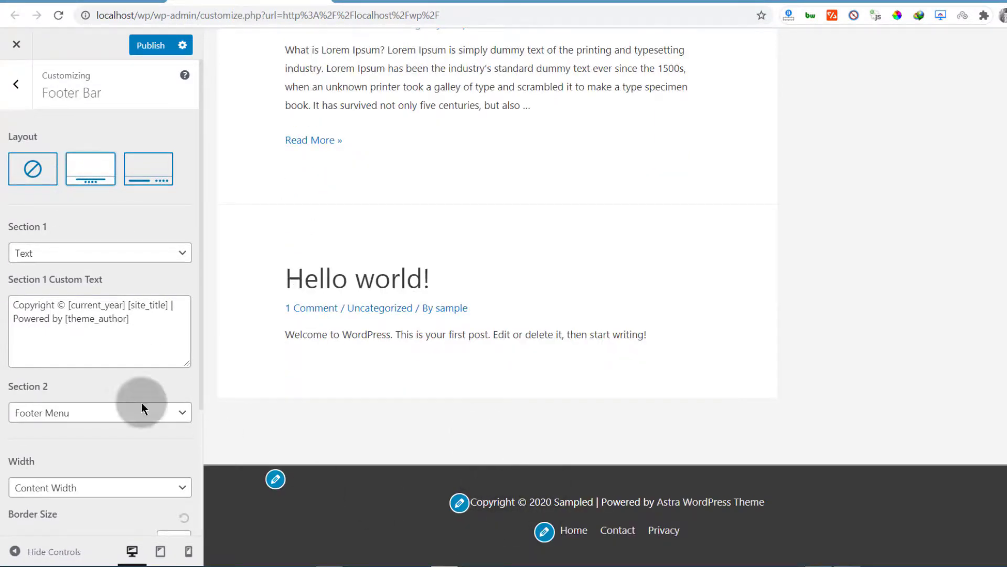
pyautogui.moveTo(12, 307); pyautogui.dragTo(54, 304)
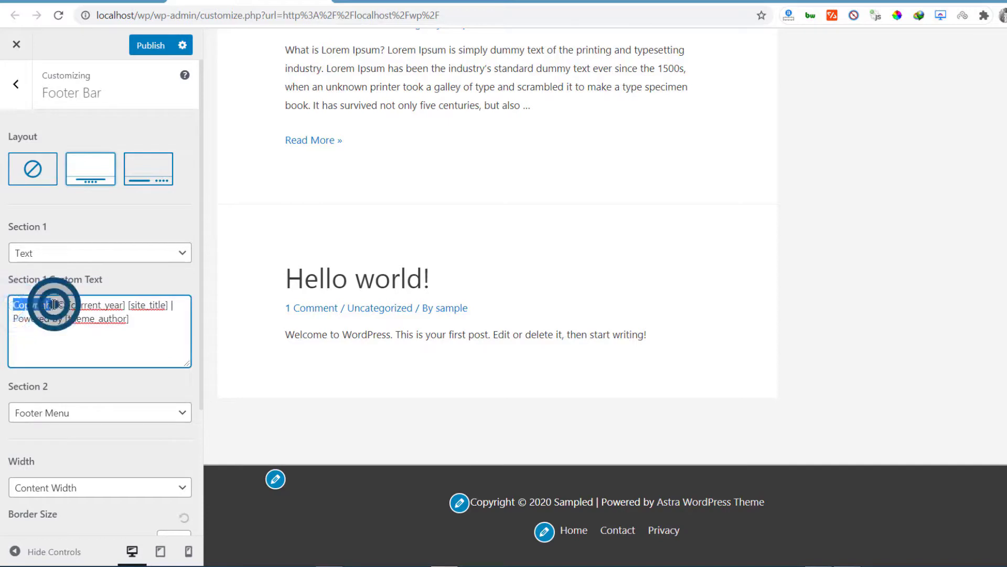
pyautogui.click(83, 331)
pyautogui.click(64, 304)
pyautogui.doubleClick(63, 304)
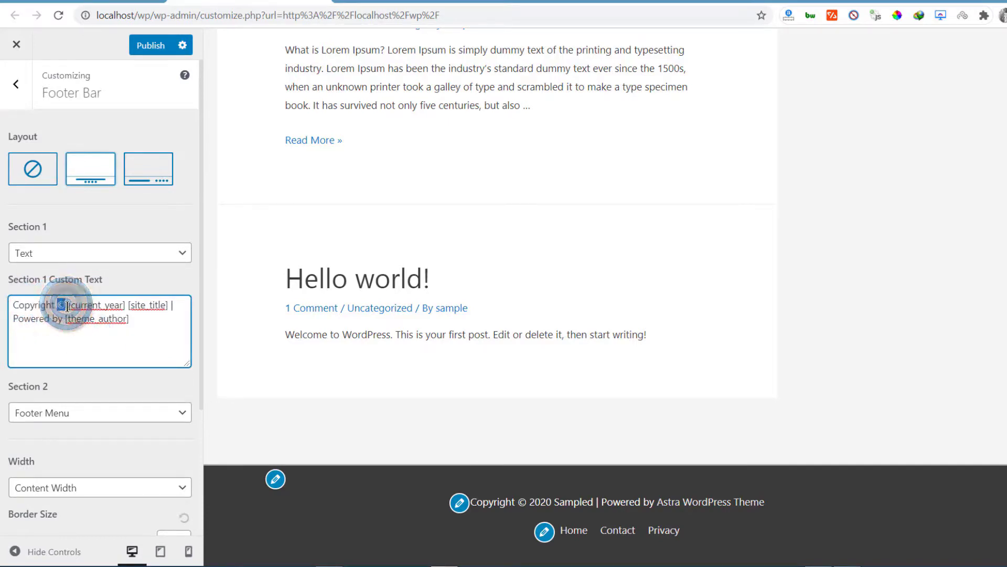
pyautogui.moveTo(68, 306); pyautogui.dragTo(124, 306)
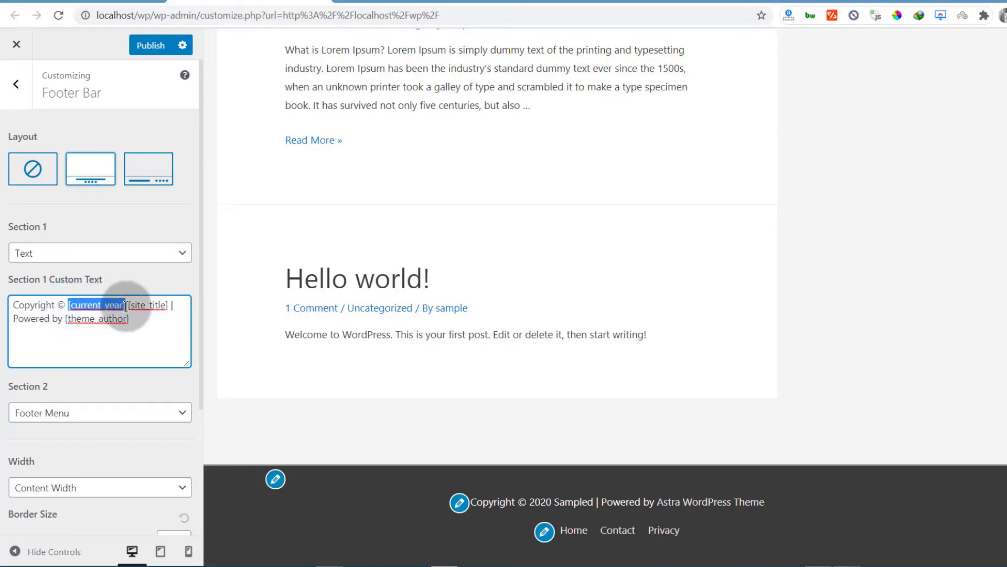
pyautogui.click(127, 306)
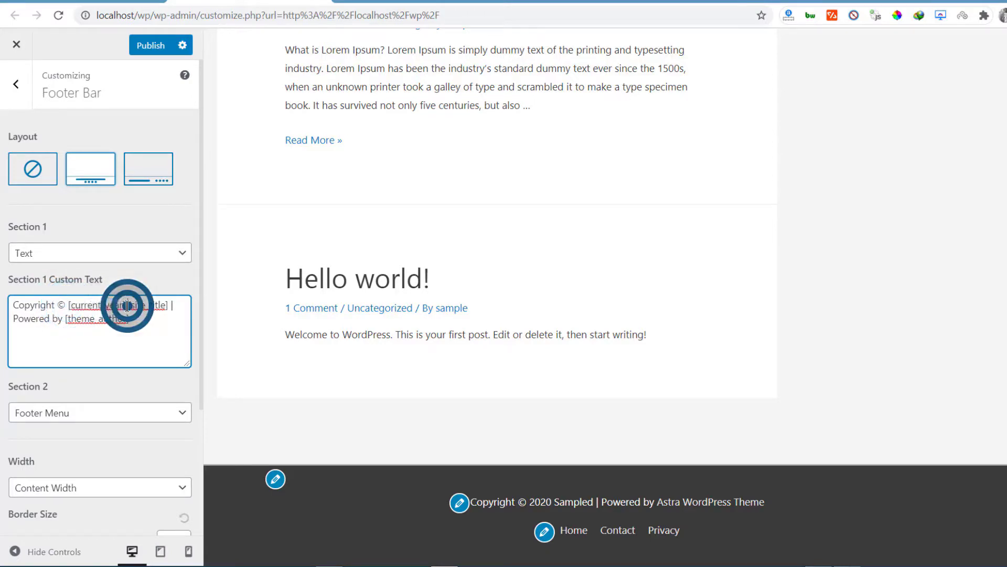
pyautogui.moveTo(141, 306); pyautogui.dragTo(168, 306)
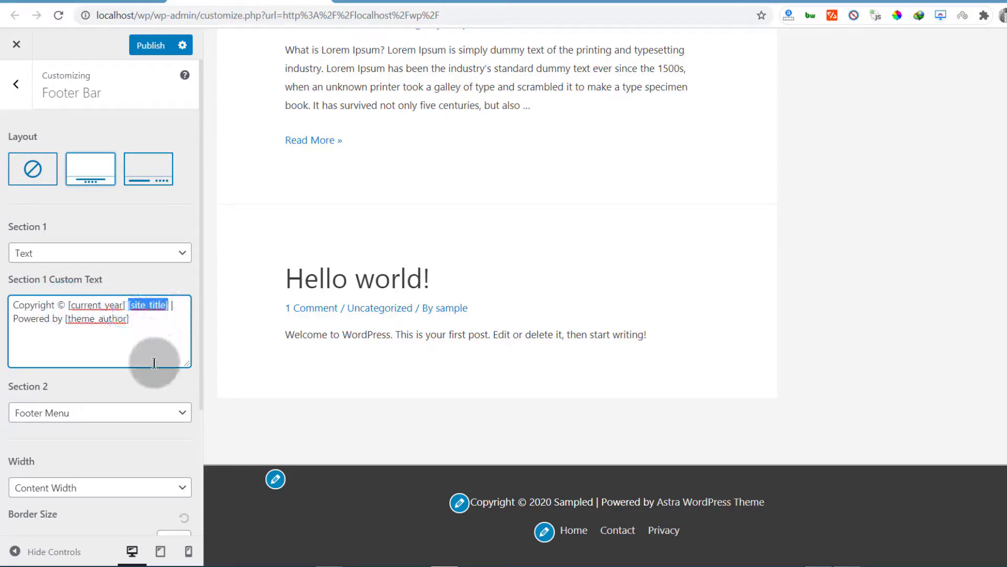
pyautogui.click(122, 328)
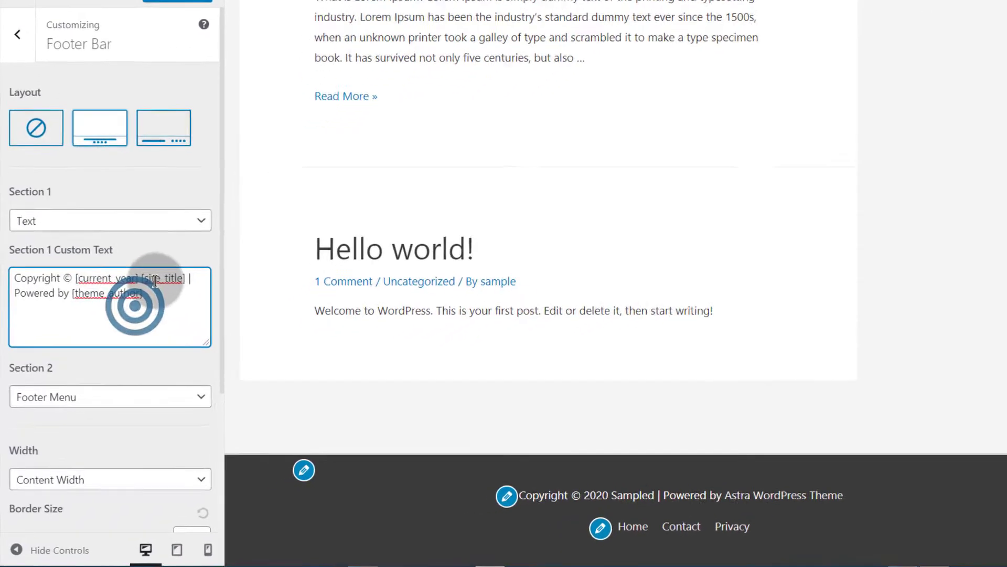
pyautogui.click(127, 303)
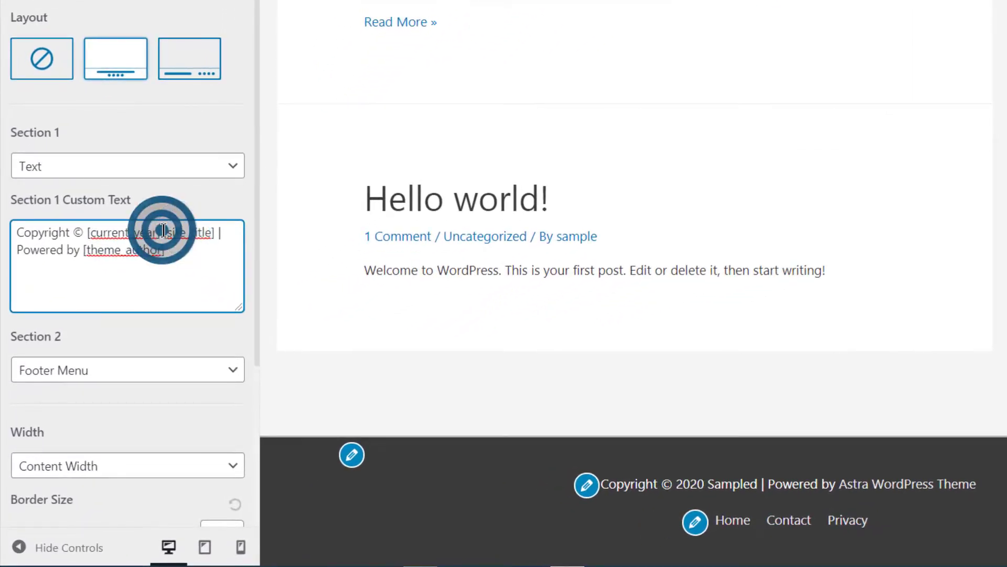
pyautogui.moveTo(163, 232); pyautogui.dragTo(216, 232)
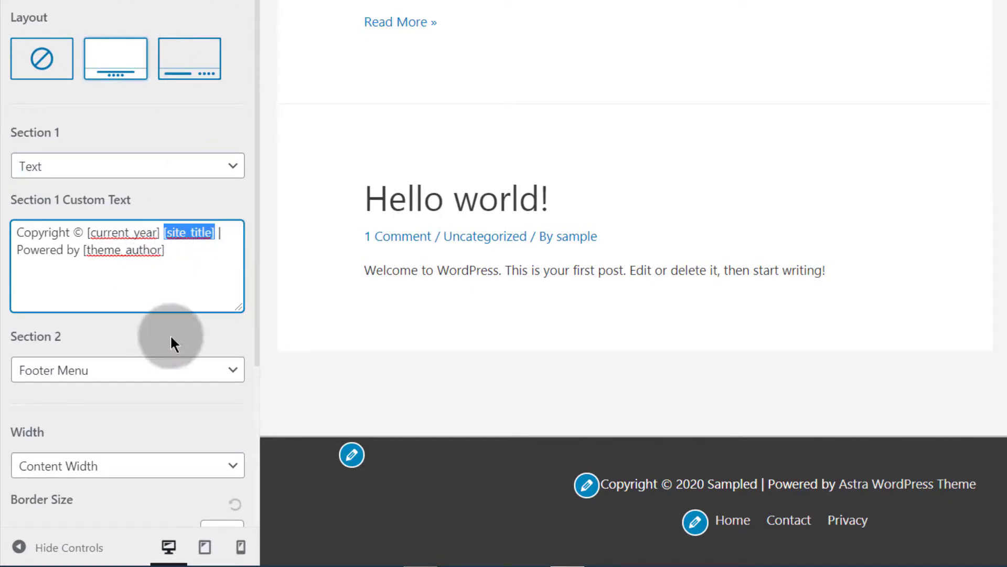
pyautogui.click(166, 255)
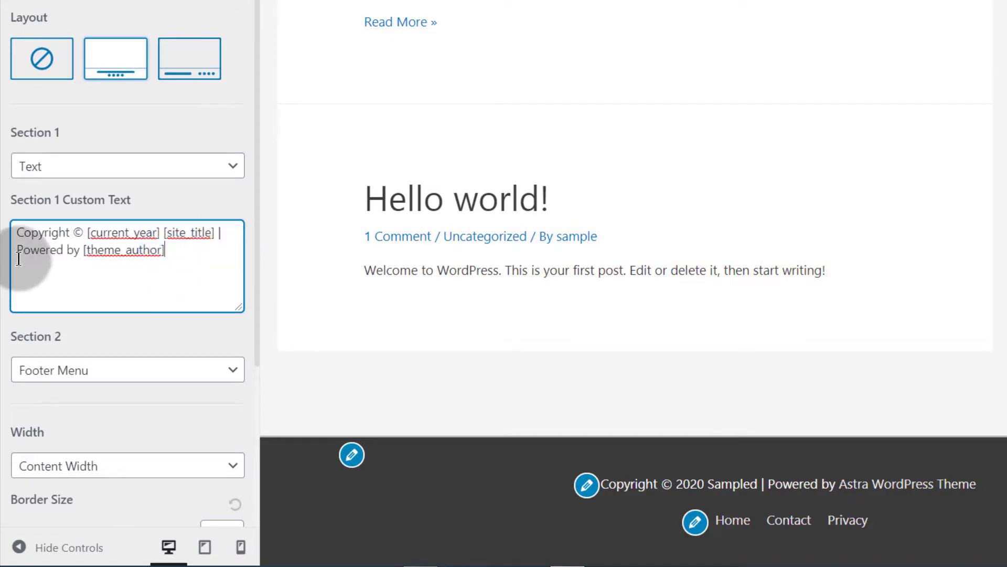
# Step: Delete 'Powered by [theme_author]' from the Section 1 custom text and switch the footer bar to the inline layout
pyautogui.moveTo(18, 249); pyautogui.dragTo(177, 252)
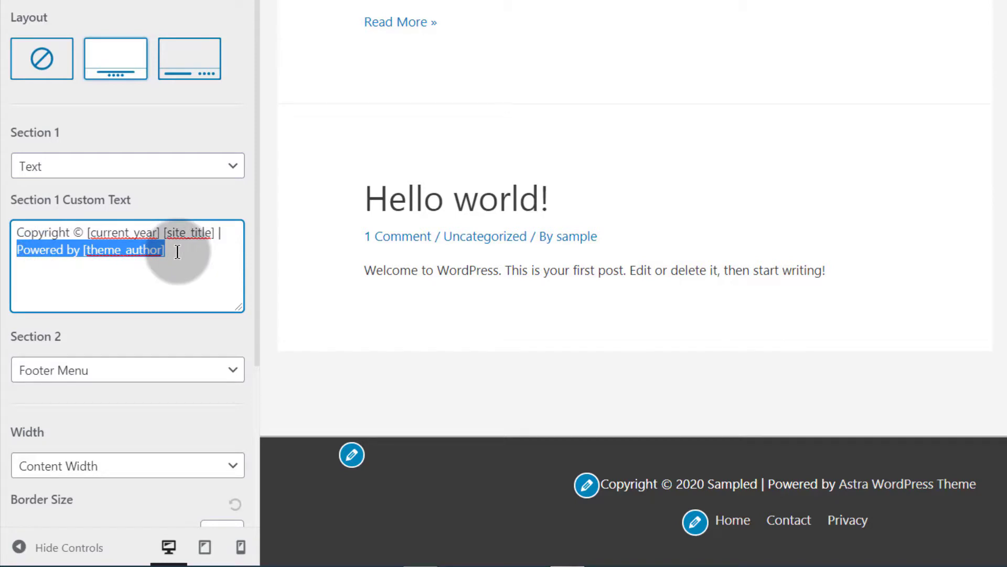
pyautogui.press('BackSpace')
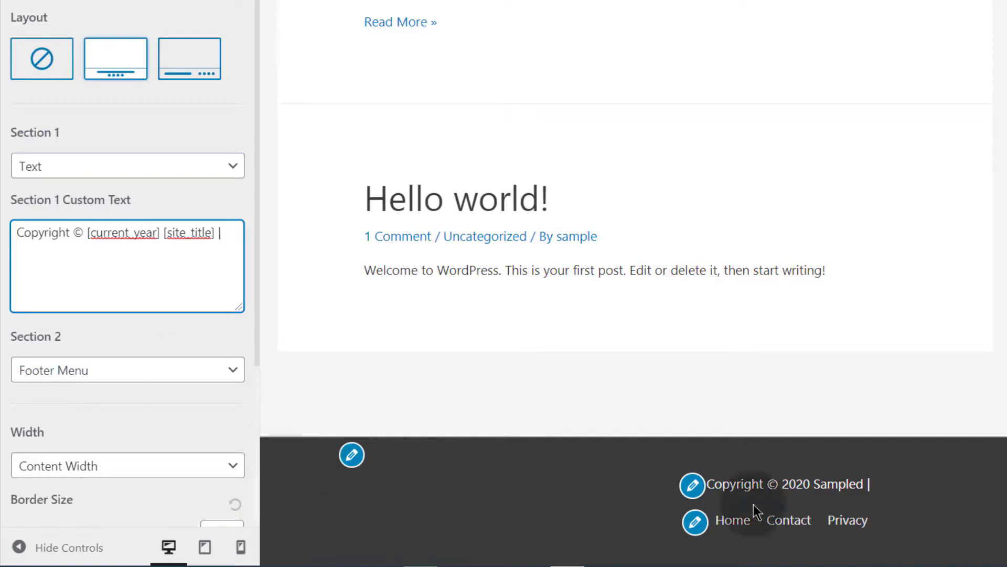
pyautogui.click(175, 63)
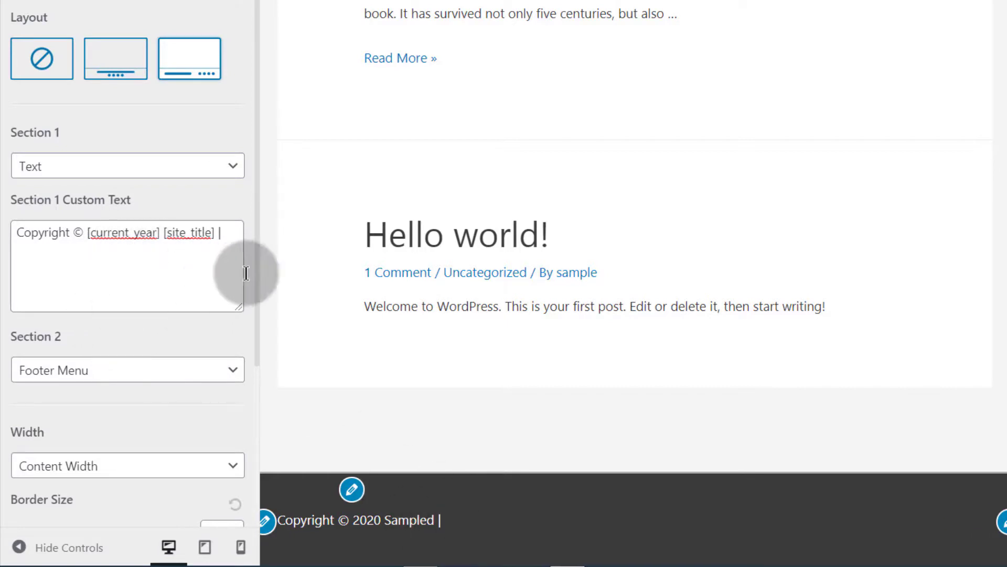
# Step: Start a new line in the Section 1 custom text with an empty anchor tag <a href=""></a>
pyautogui.click(234, 231)
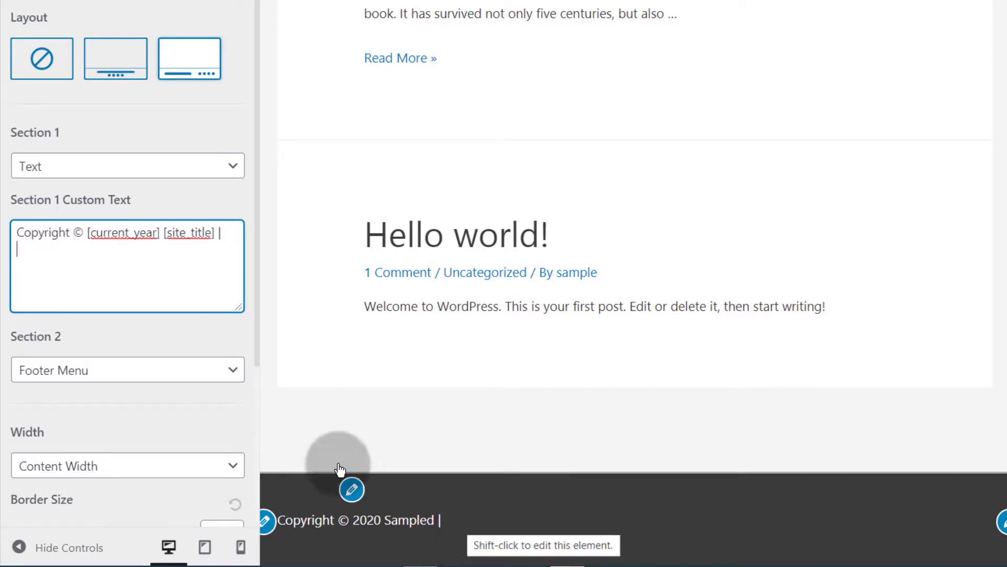
pyautogui.scroll(10, 814, 232)
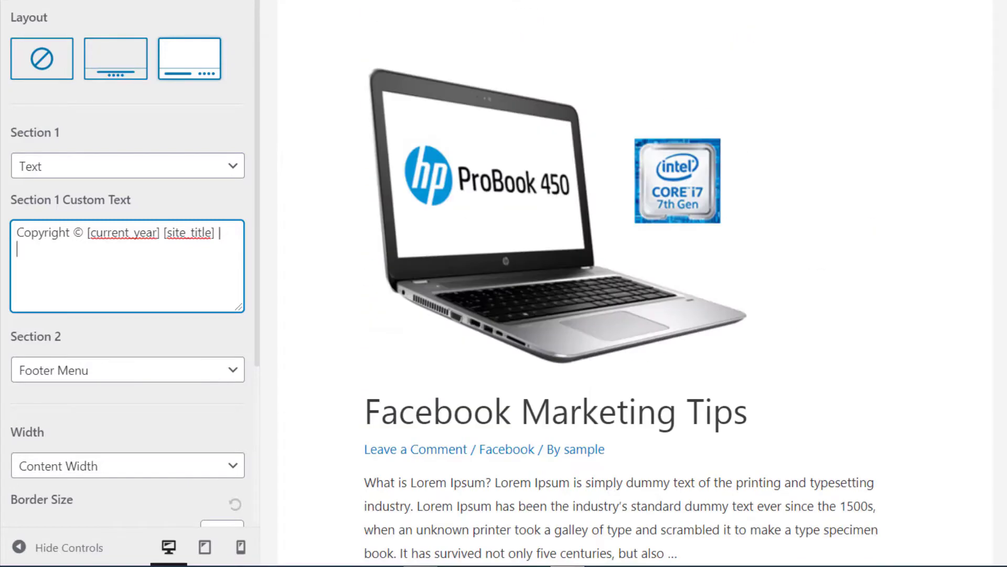
pyautogui.scroll(-10, 635, 284)
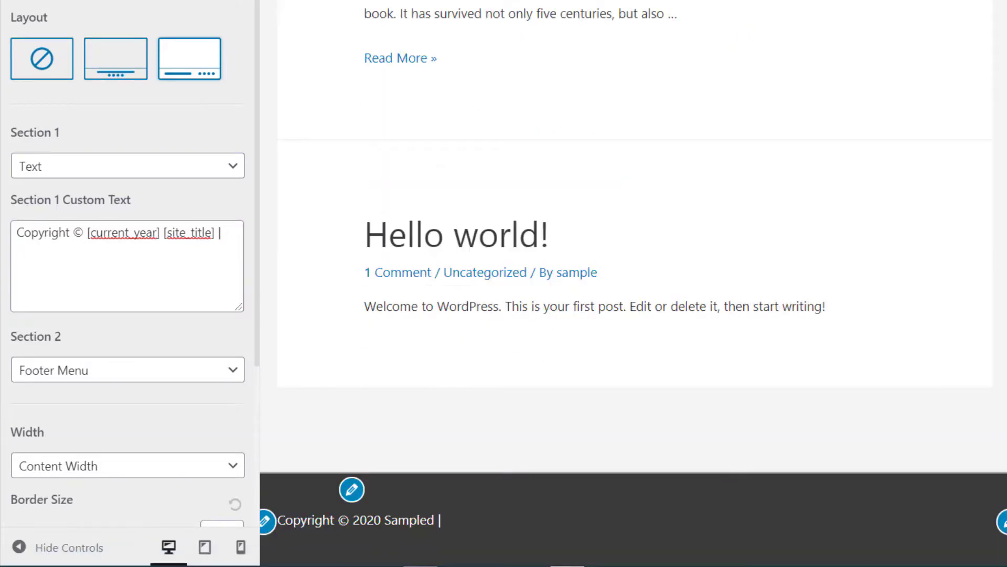
pyautogui.click(23, 254)
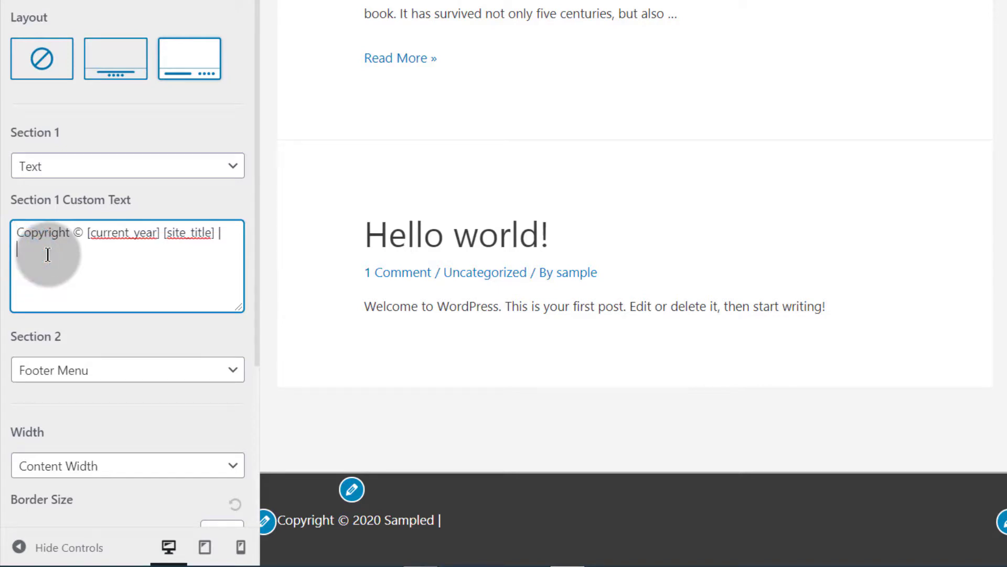
pyautogui.write('<a')
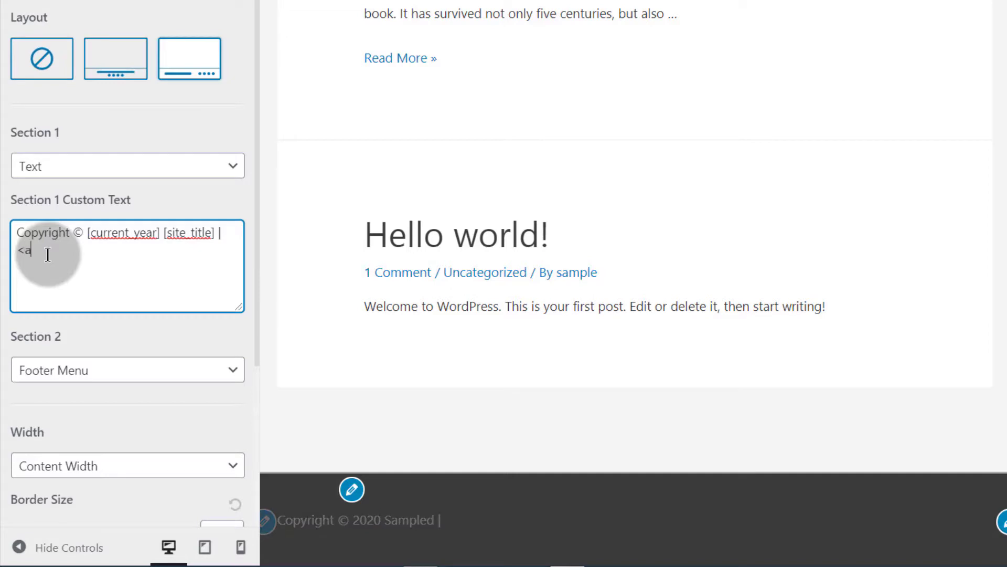
pyautogui.write(' href')
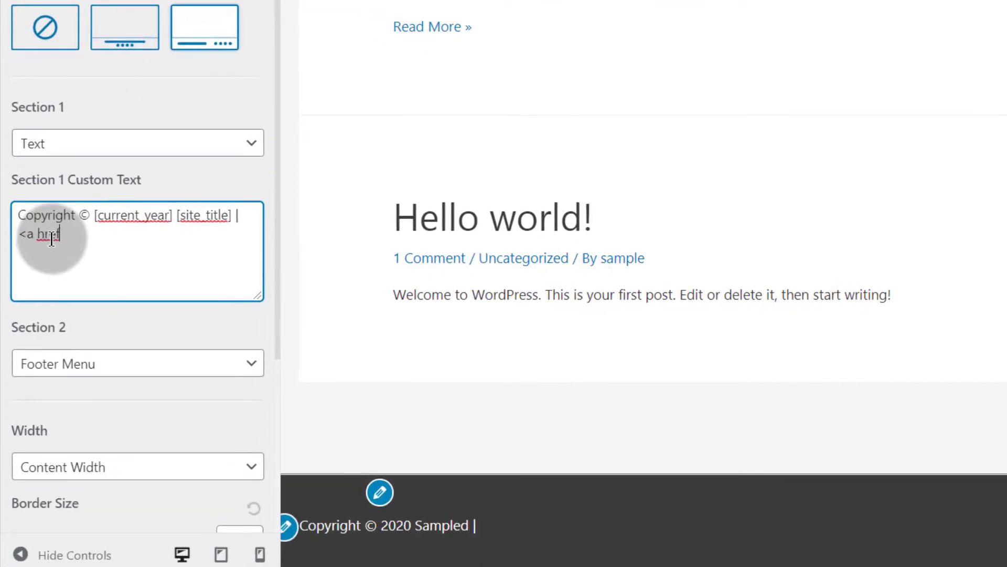
pyautogui.write('=""></a>')
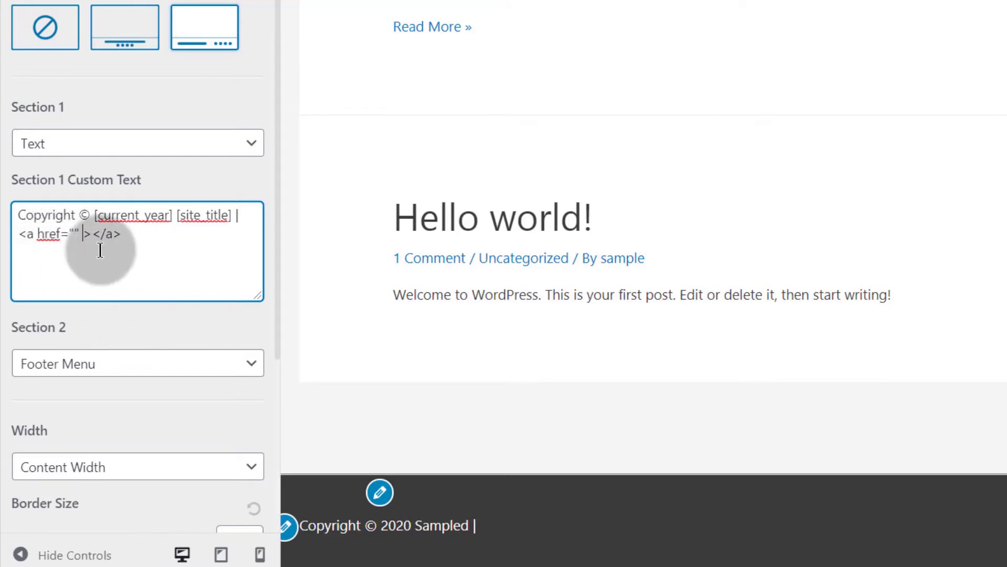
pyautogui.click(28, 233)
pyautogui.click(47, 237)
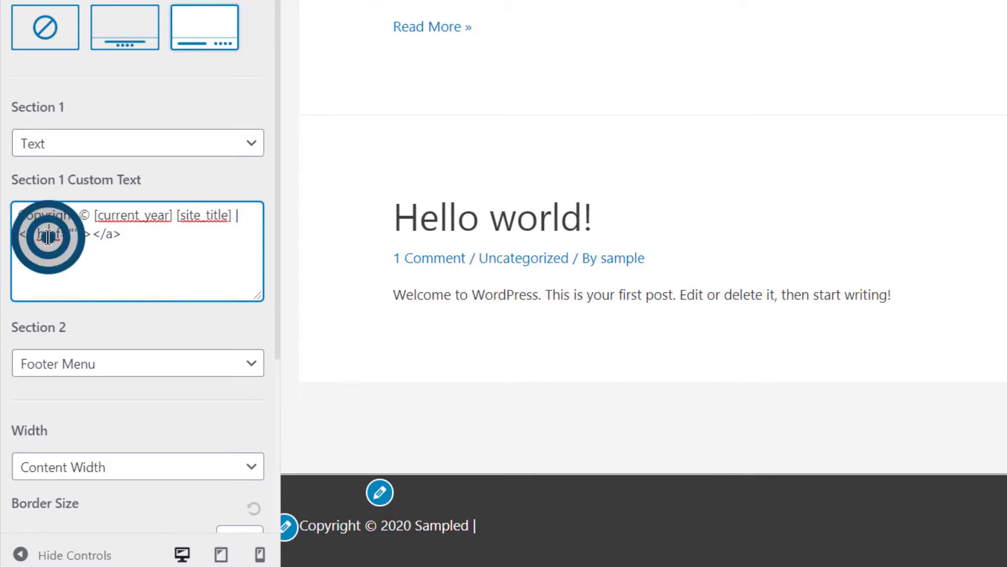
pyautogui.click(72, 233)
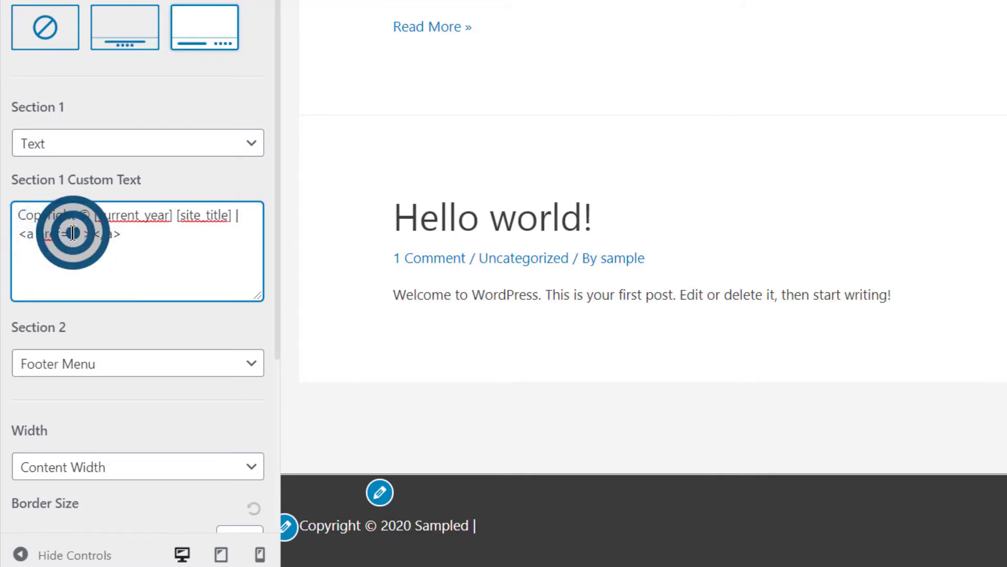
pyautogui.rightClick(73, 233)
pyautogui.write('http://localhost/wp/privacy-policy/?customize_changeset_uuid=550a02ad-19dc-4328-80e7-041903e7d65c&customize_autosaved=on&customize_messenger_channel=preview-4')
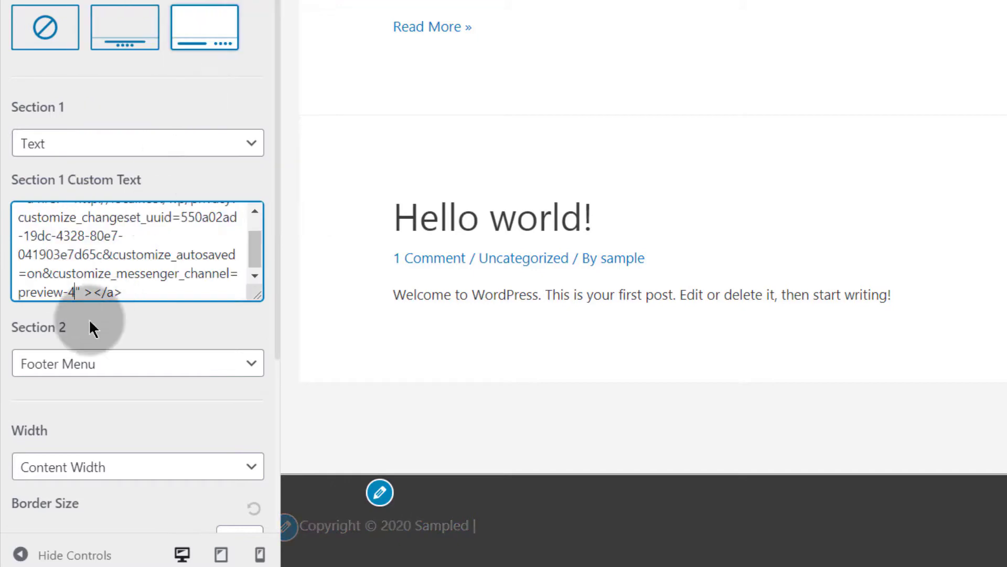
pyautogui.scroll(2, 225, 239)
pyautogui.moveTo(234, 231); pyautogui.dragTo(79, 292)
pyautogui.press('BackSpace')
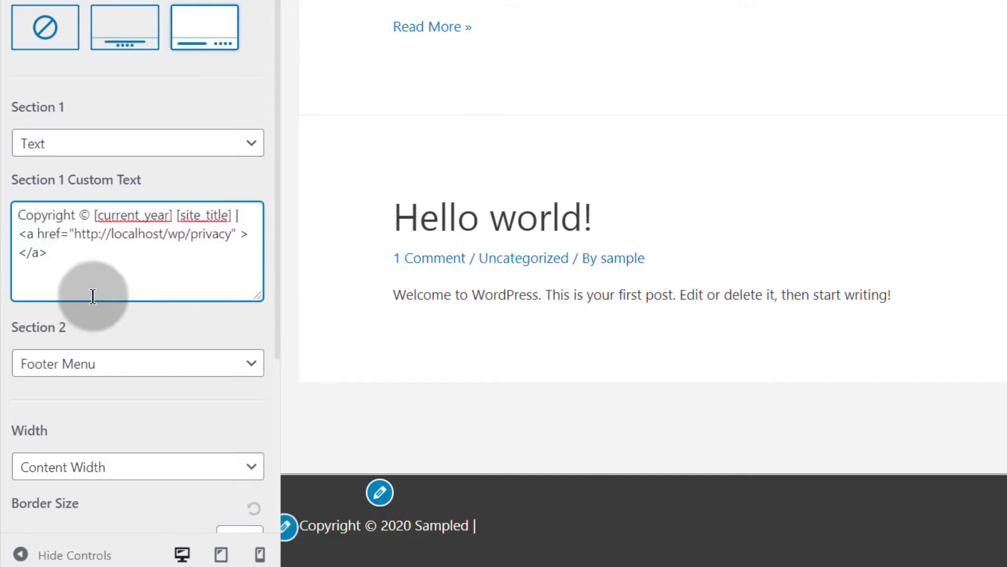
# Step: Add target="_blank" to the anchor tag so the link opens in a new tab
pyautogui.moveTo(74, 235); pyautogui.dragTo(232, 236)
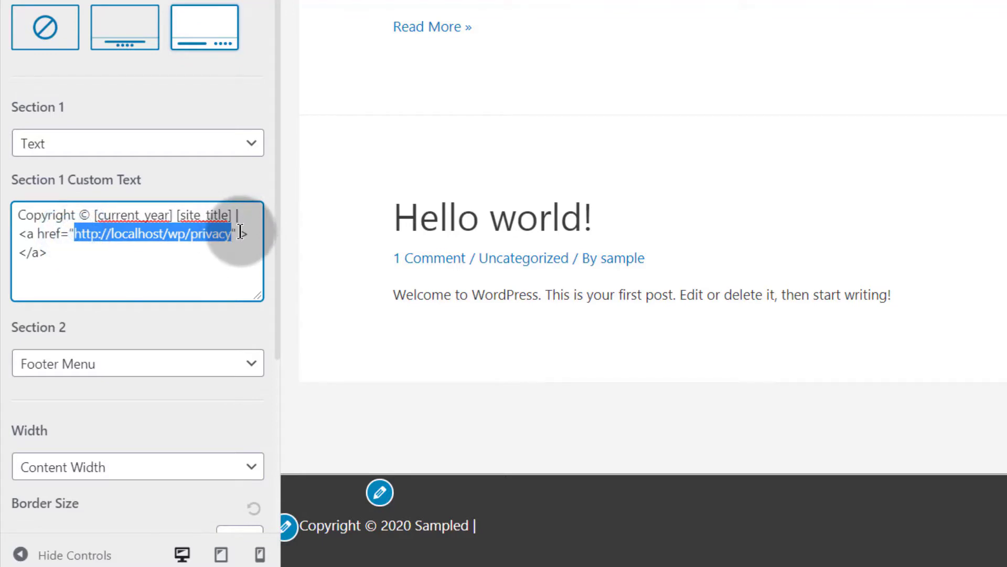
pyautogui.click(240, 232)
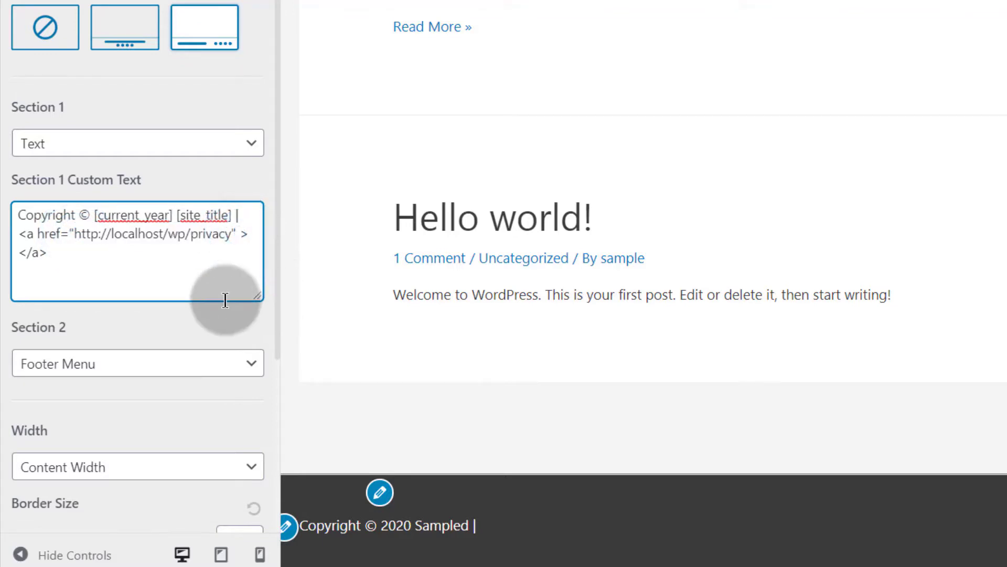
pyautogui.write('targ')
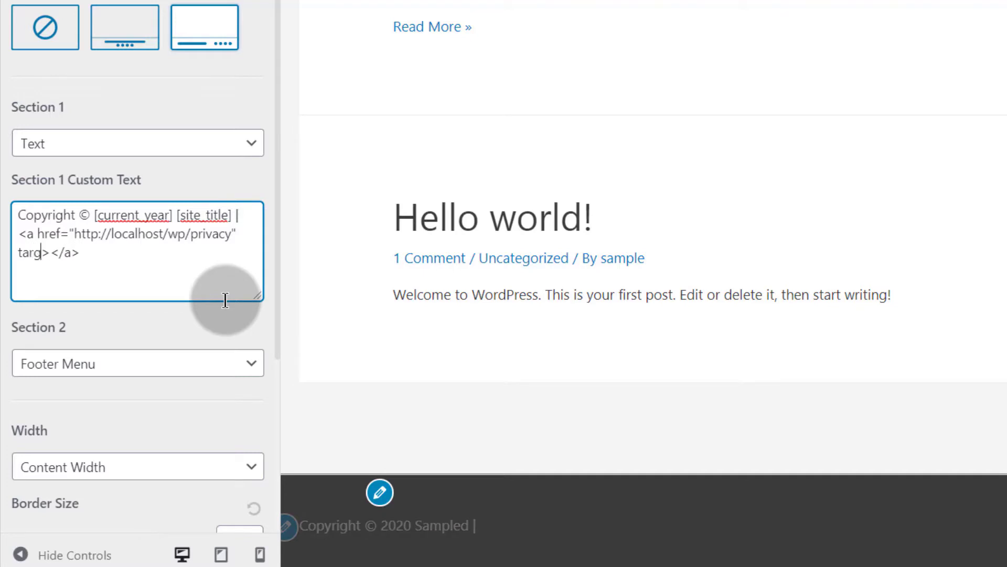
pyautogui.write('et=')
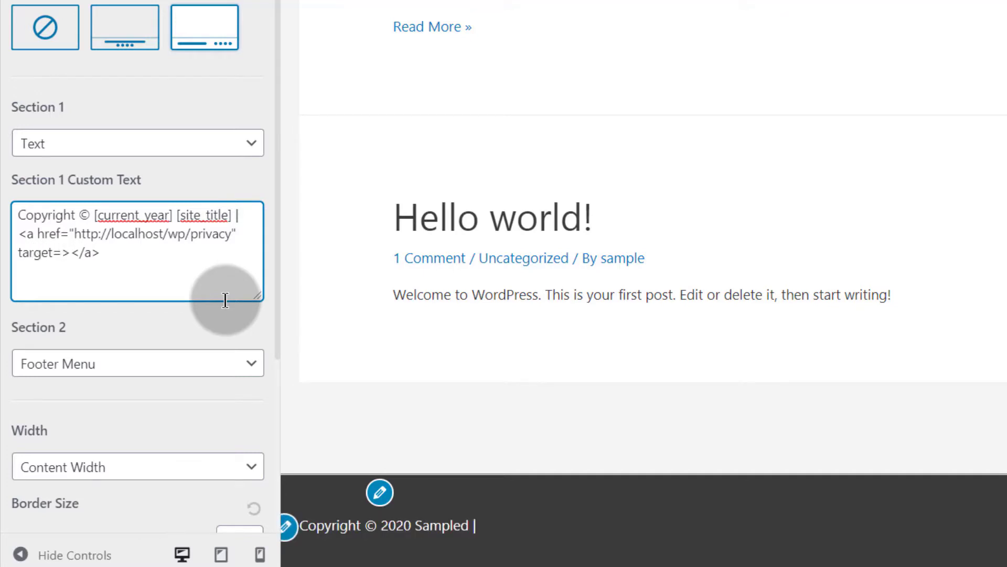
pyautogui.write('_blank')
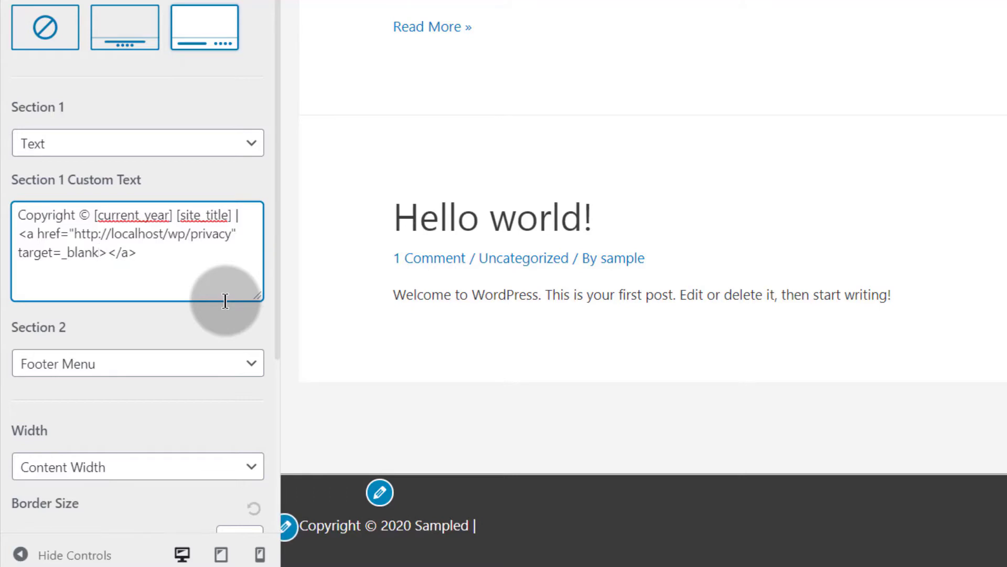
pyautogui.write('"')
pyautogui.write('"')
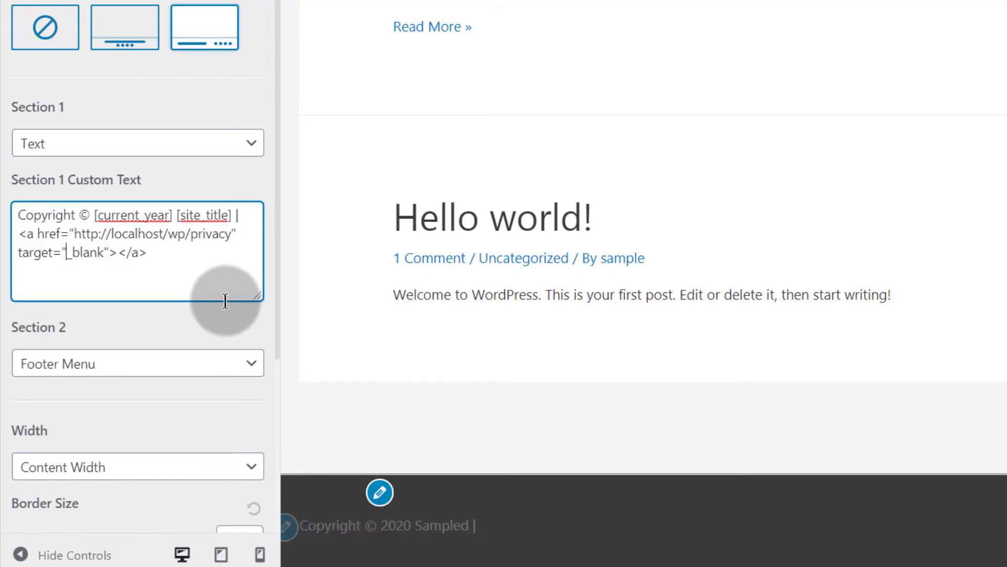
# Step: Set the link text between the anchor tags to Privacy
pyautogui.click(118, 254)
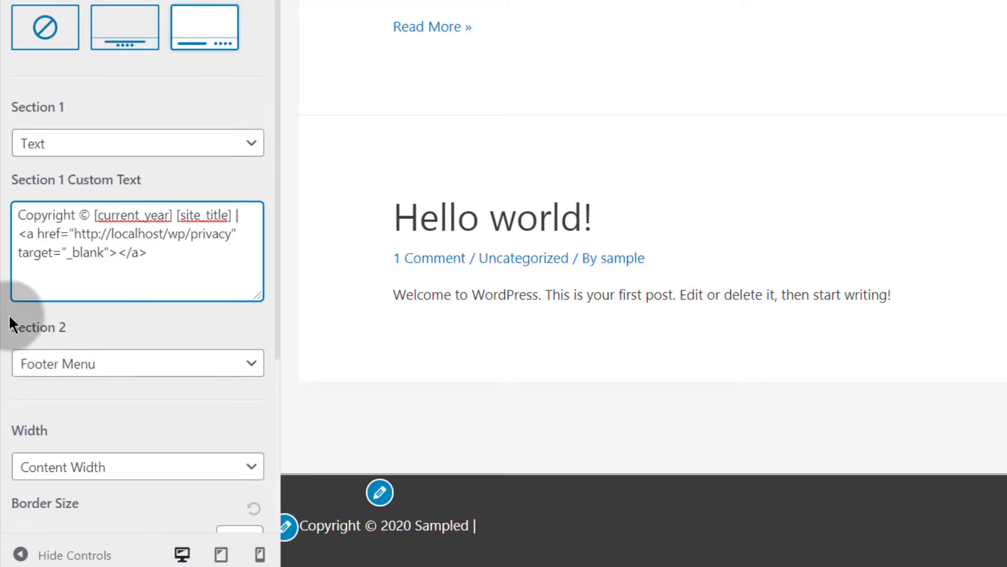
pyautogui.click(117, 251)
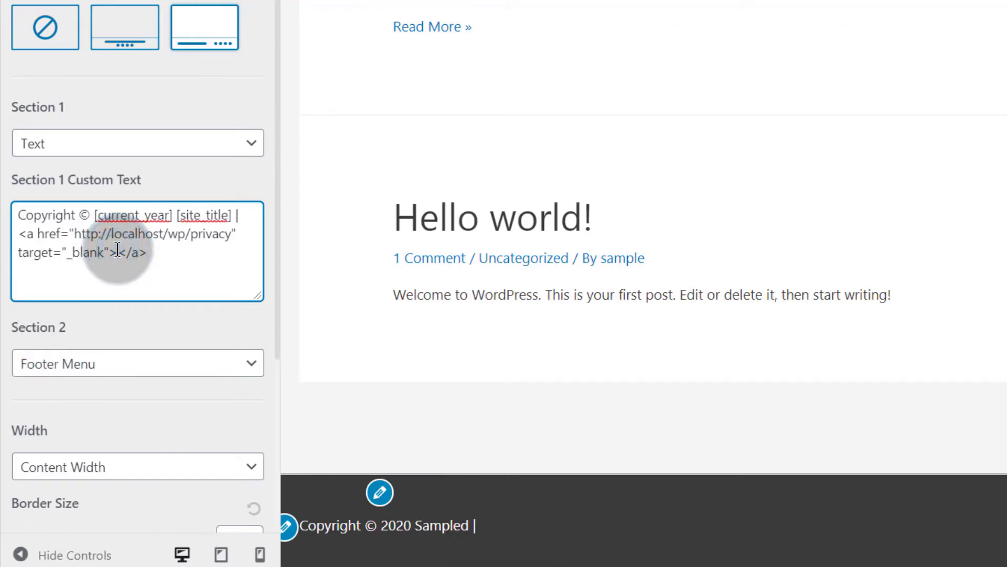
pyautogui.write('privacy')
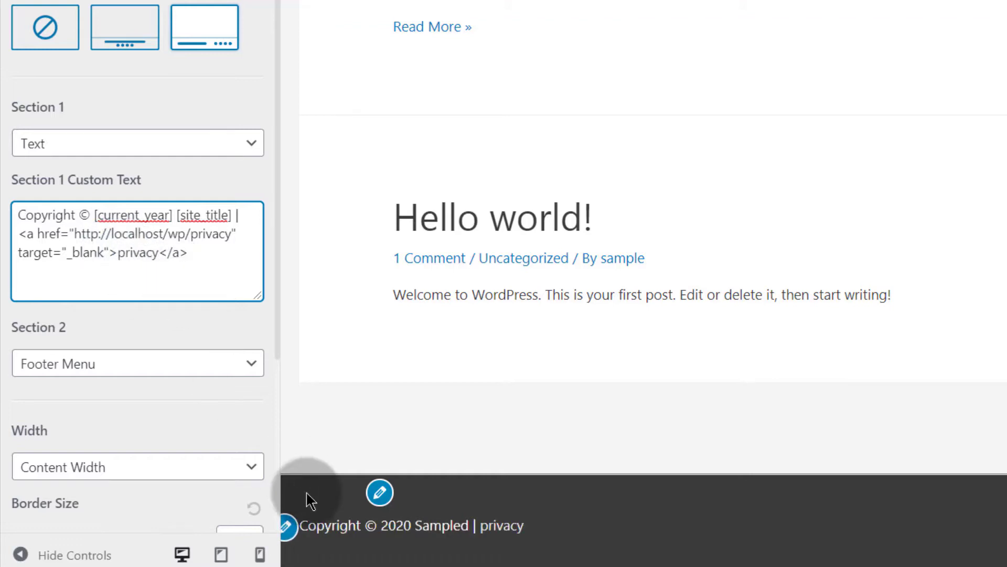
pyautogui.click(116, 256)
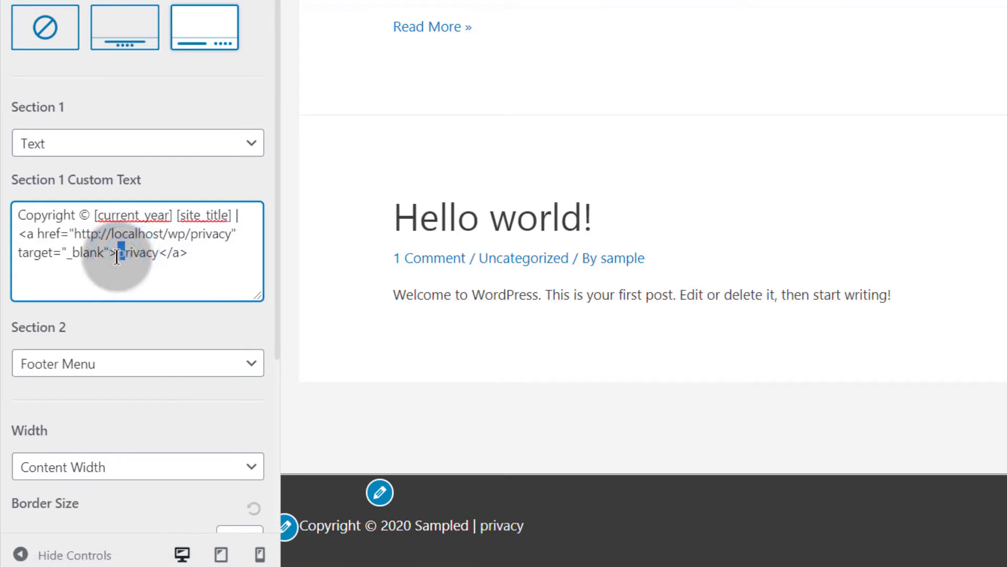
pyautogui.write('P')
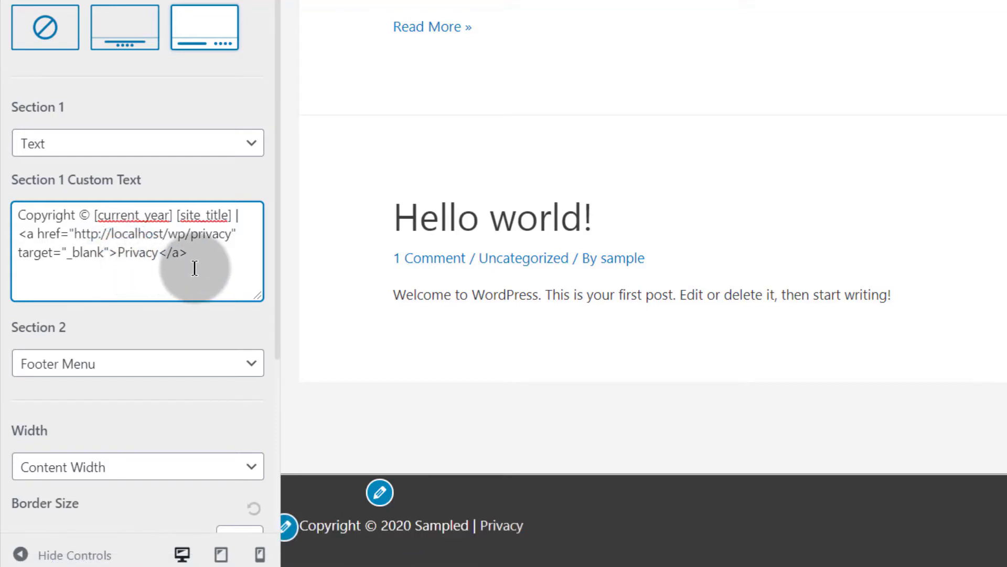
# Step: Copy the whole Privacy link and paste a duplicate after it, separated by a '|' character
pyautogui.click(22, 231)
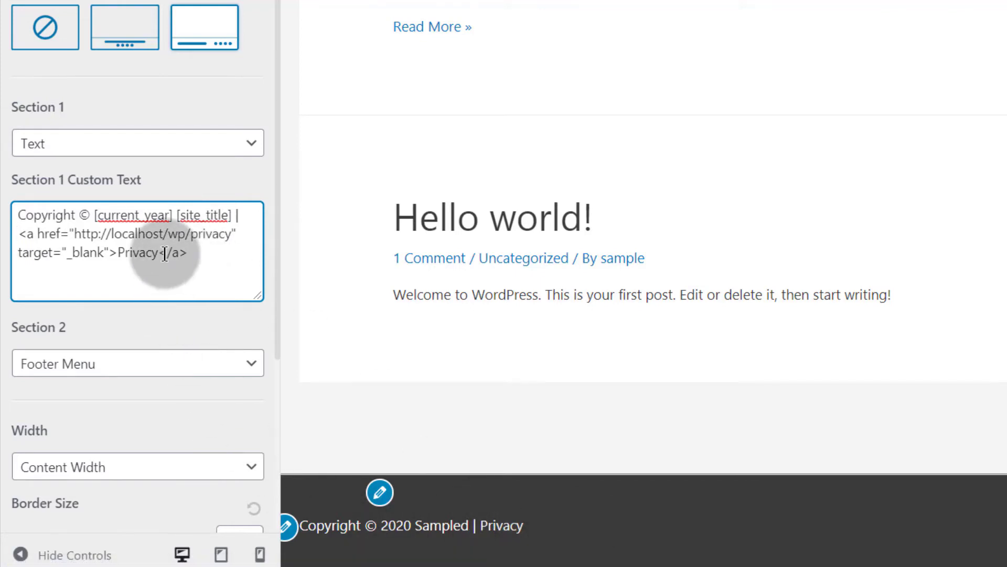
pyautogui.moveTo(19, 233); pyautogui.dragTo(178, 257)
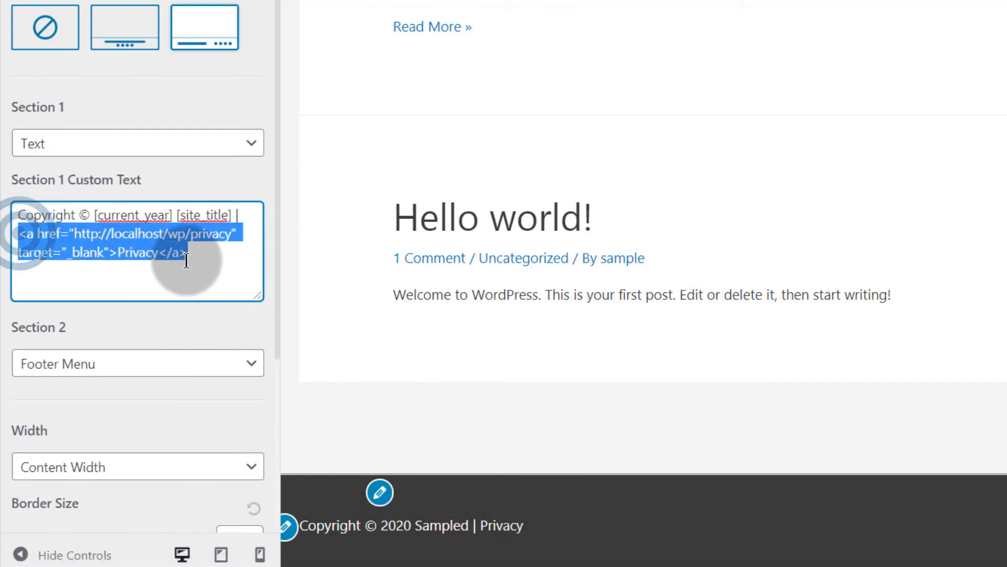
pyautogui.rightClick(175, 254)
pyautogui.click(229, 292)
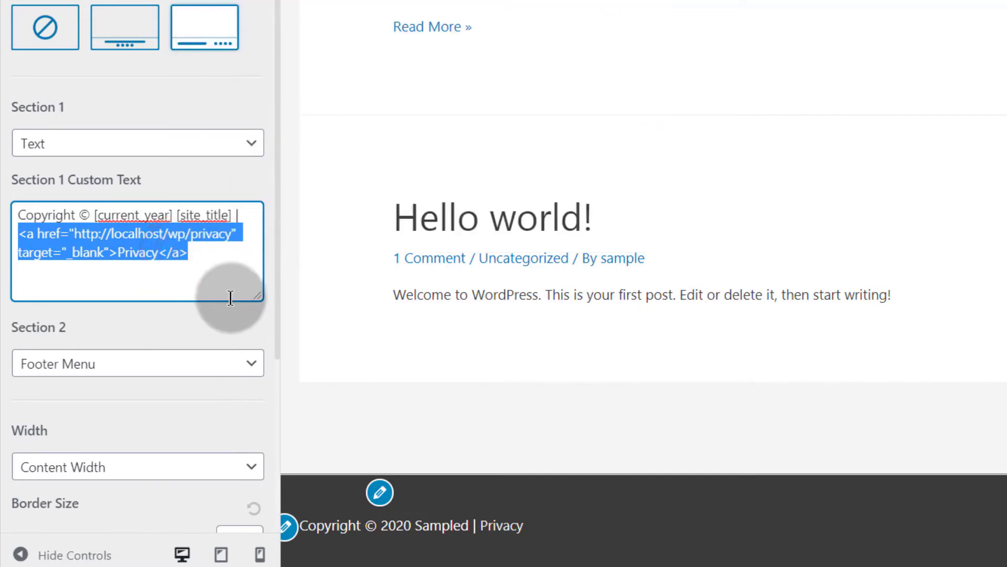
pyautogui.click(193, 252)
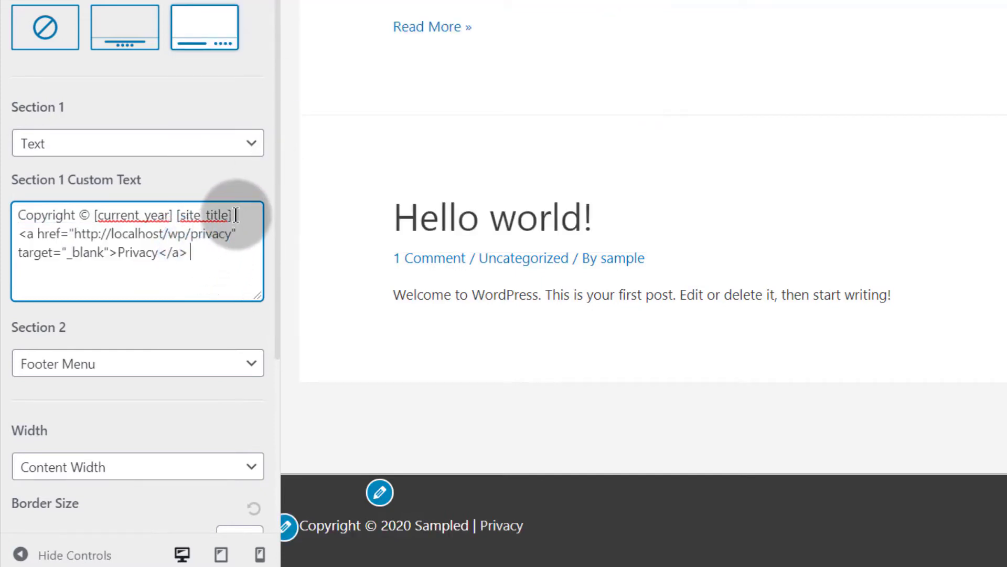
pyautogui.moveTo(234, 215); pyautogui.dragTo(191, 254)
pyautogui.hotkey('ctrl', 'c')
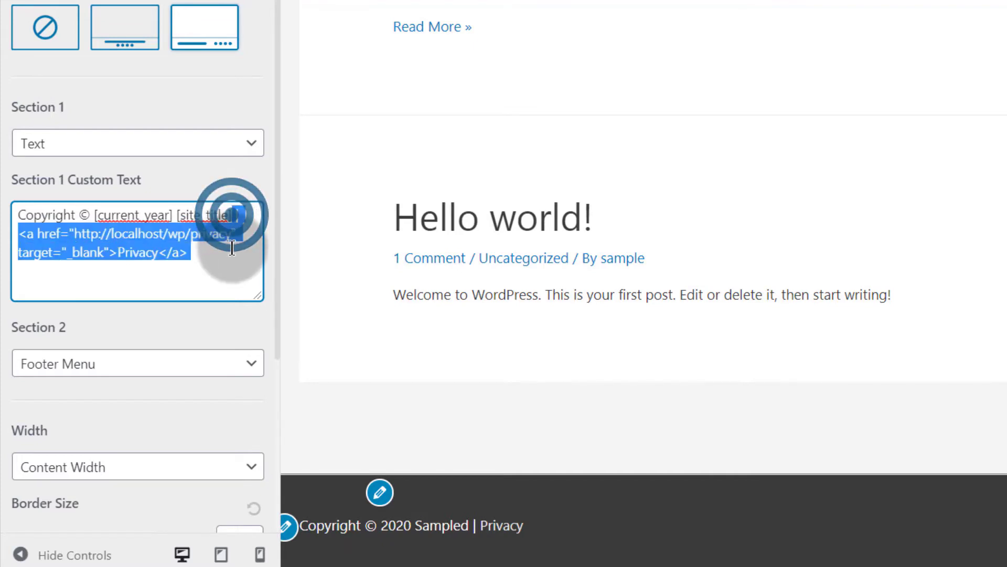
pyautogui.rightClick(173, 254)
pyautogui.press('Escape')
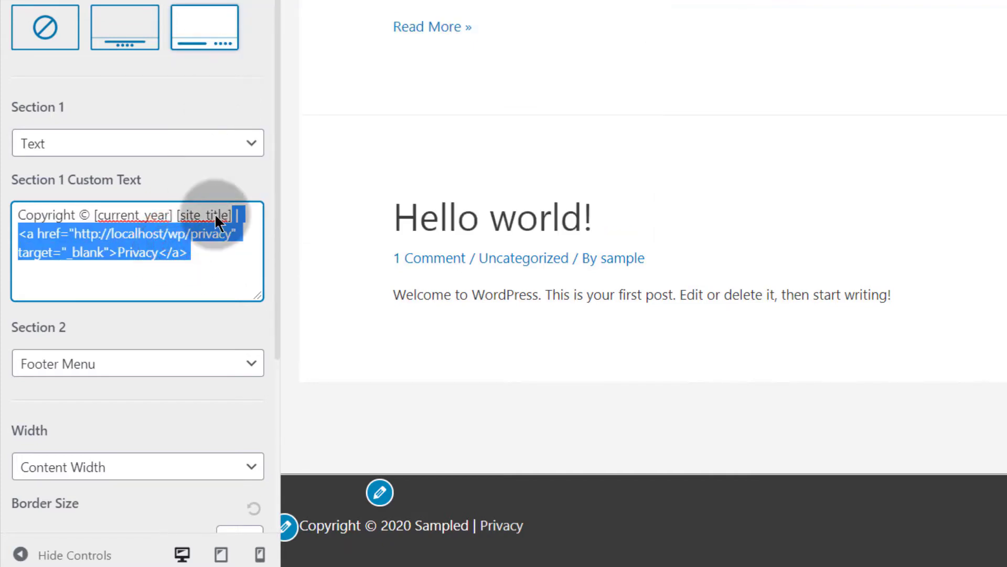
pyautogui.click(209, 251)
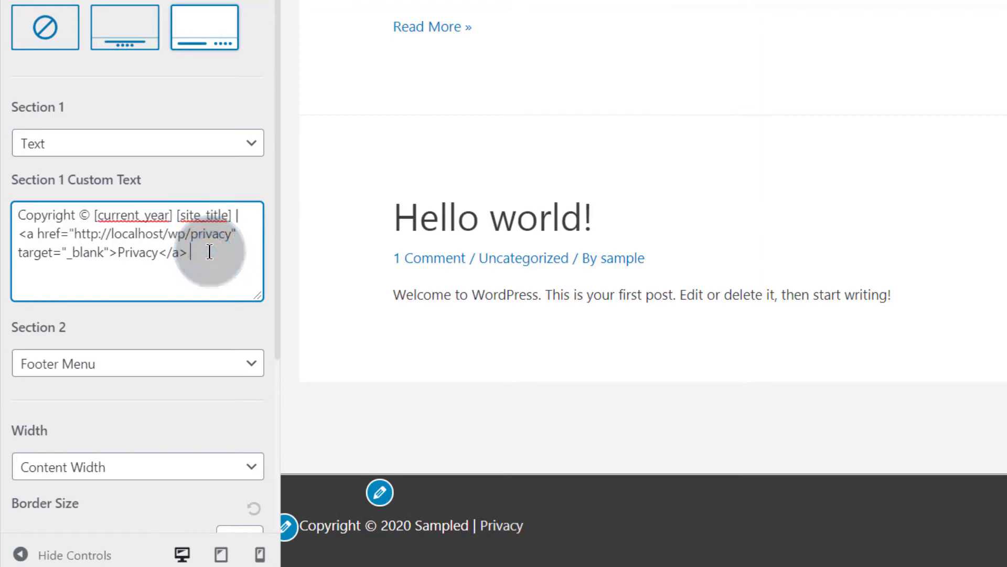
pyautogui.hotkey('ctrl', 'v')
pyautogui.click(197, 252)
pyautogui.write('|')
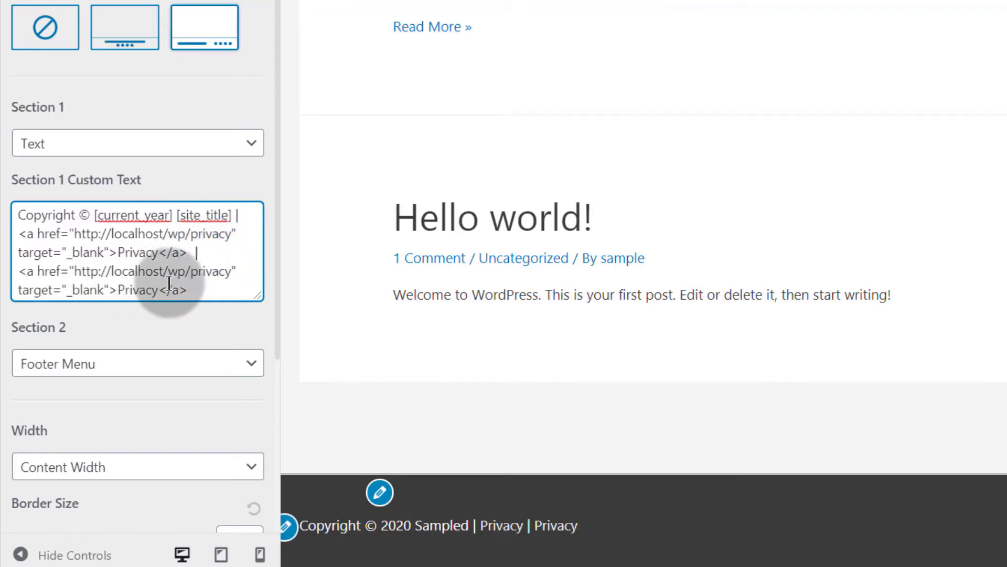
# Step: Change the second link's text to Terms and Conditions, with a capital T
pyautogui.moveTo(193, 272); pyautogui.dragTo(230, 271)
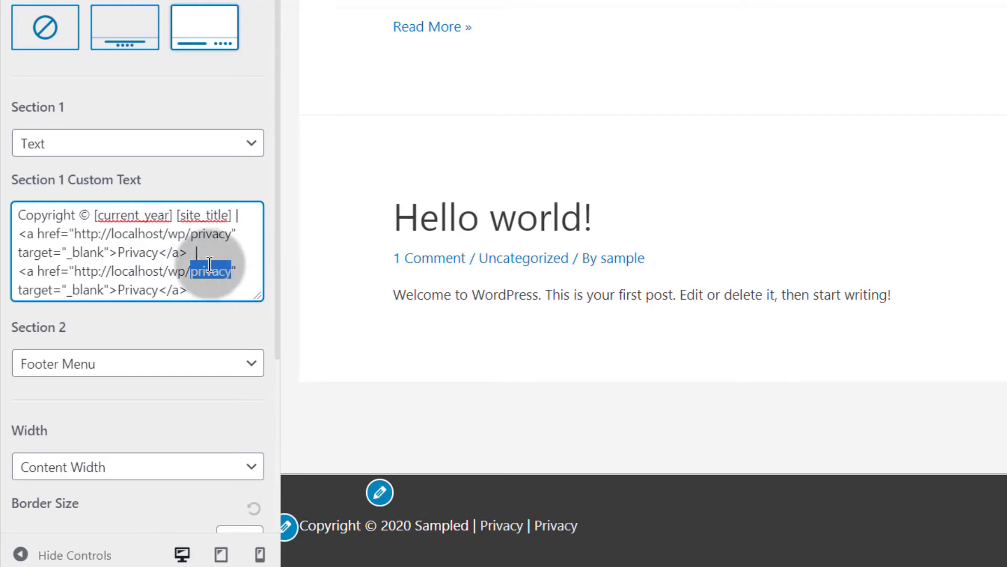
pyautogui.scroll(-2, 220, 273)
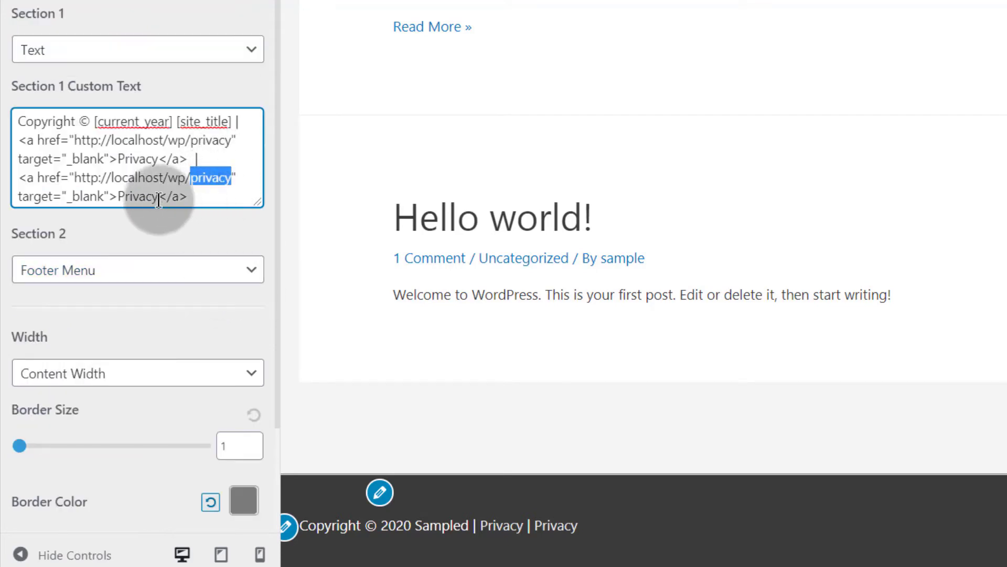
pyautogui.click(119, 196)
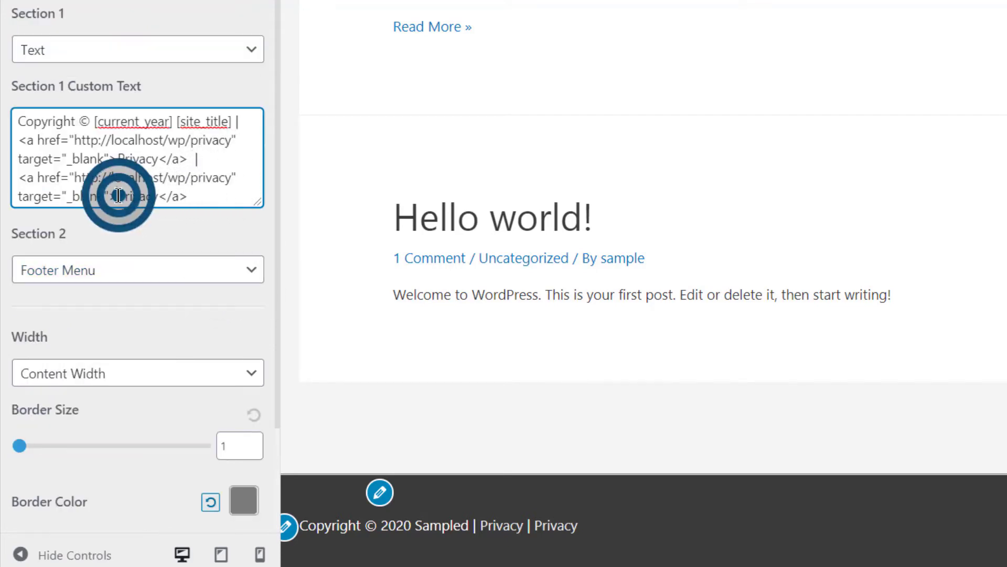
pyautogui.moveTo(120, 196); pyautogui.dragTo(156, 196)
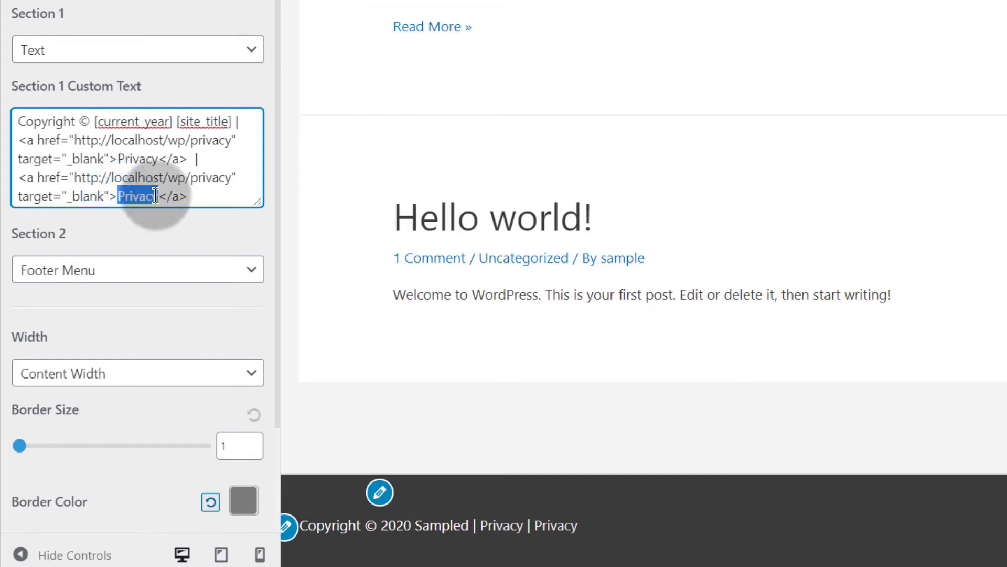
pyautogui.write('terms and')
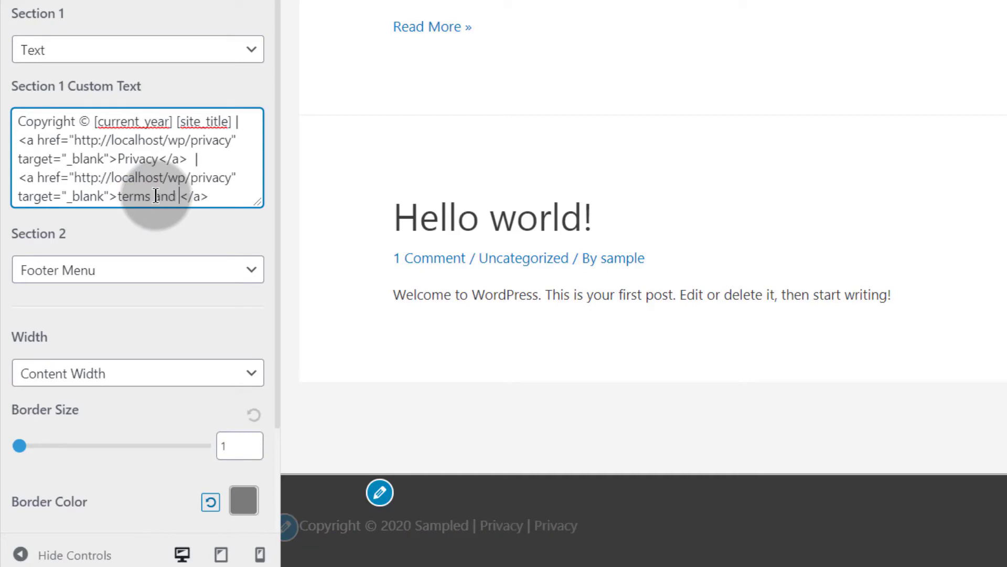
pyautogui.write(' Conditions')
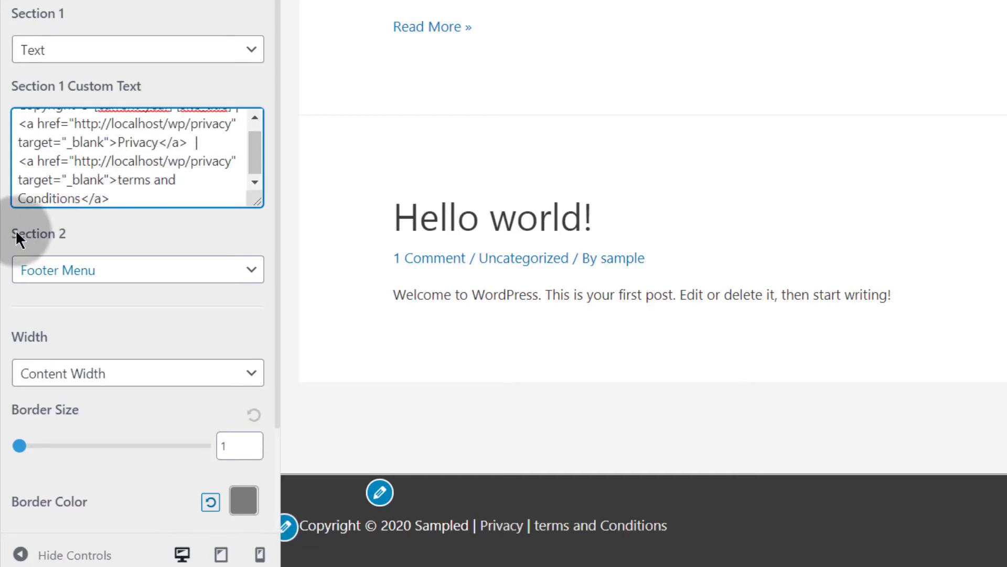
pyautogui.click(120, 179)
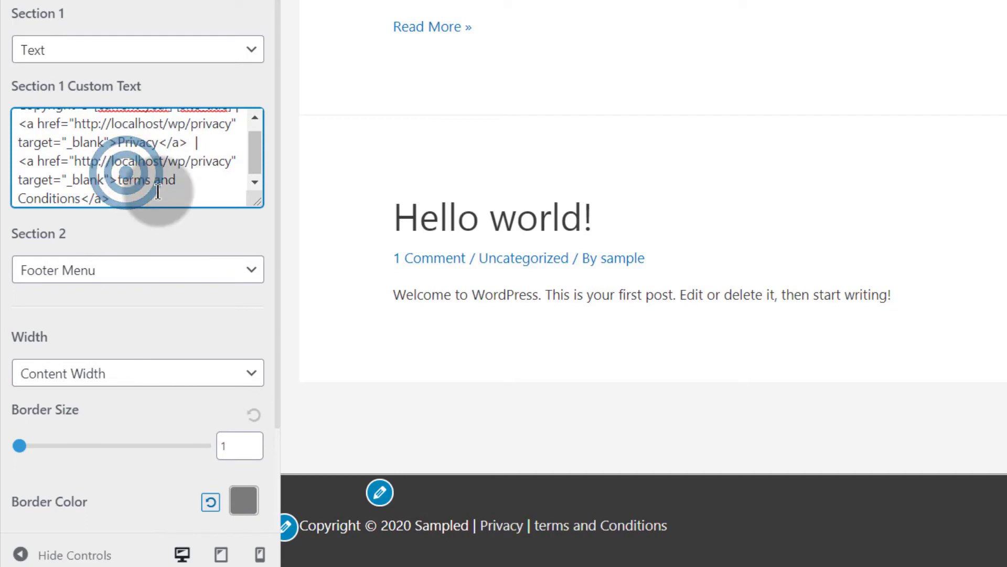
pyautogui.press('Delete')
pyautogui.write('T')
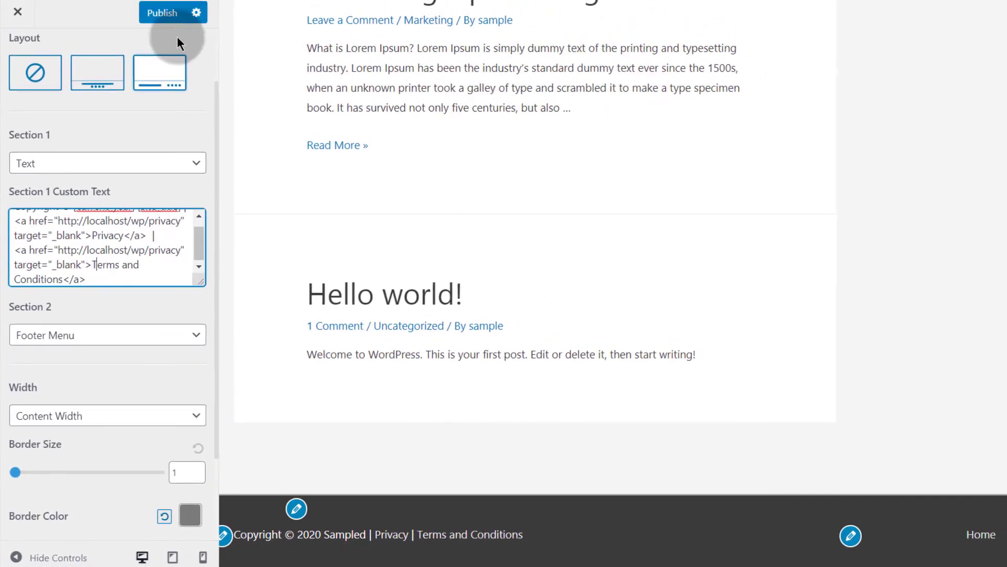
# Step: Publish the customizer changes and reload the live site in the other browser tab
pyautogui.click(169, 15)
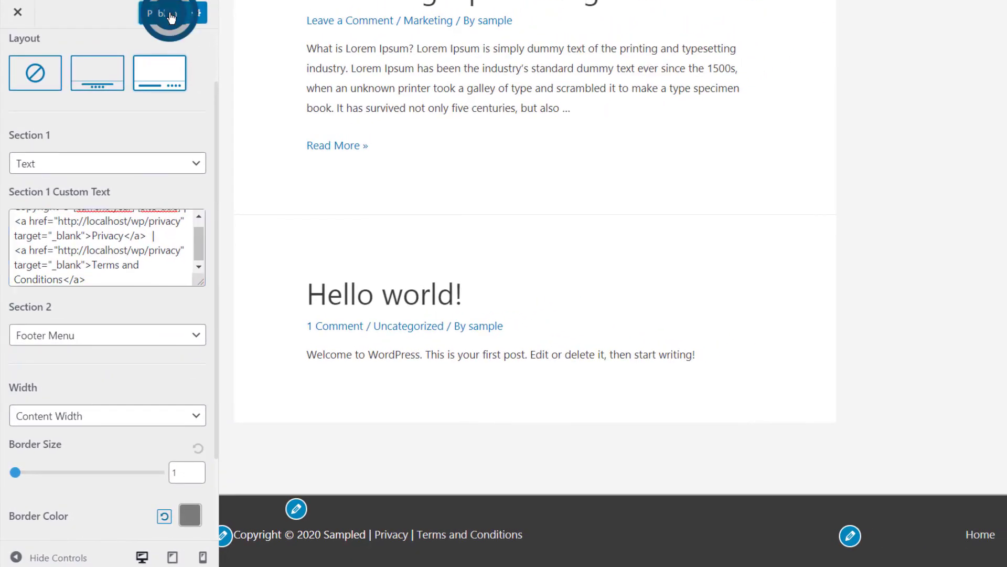
pyautogui.hotkey('ctrl', 'Tab')
pyautogui.press('F5')
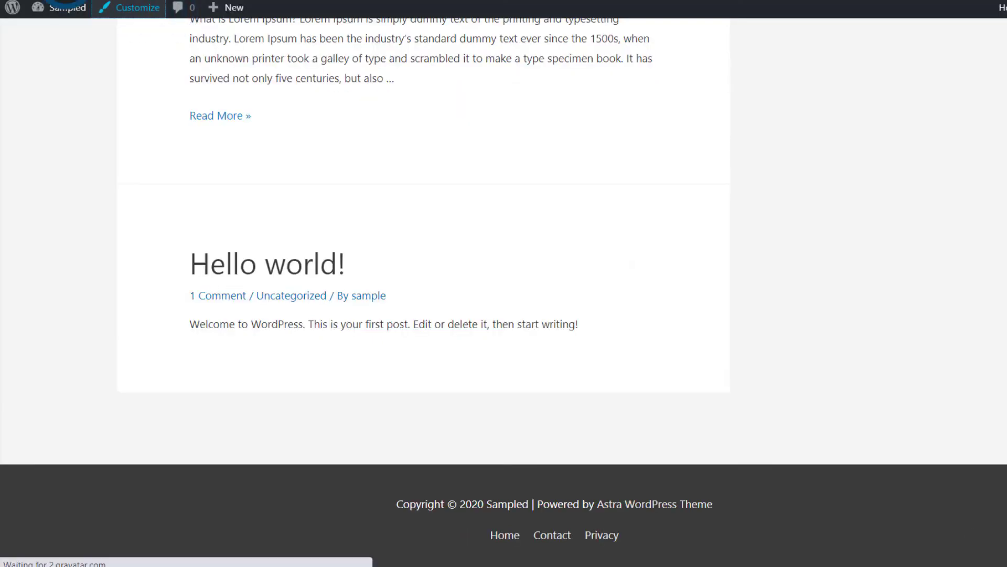
# Step: Inspect the new footer text, footer menu and header menu on the live site
pyautogui.tripleClick(432, 546)
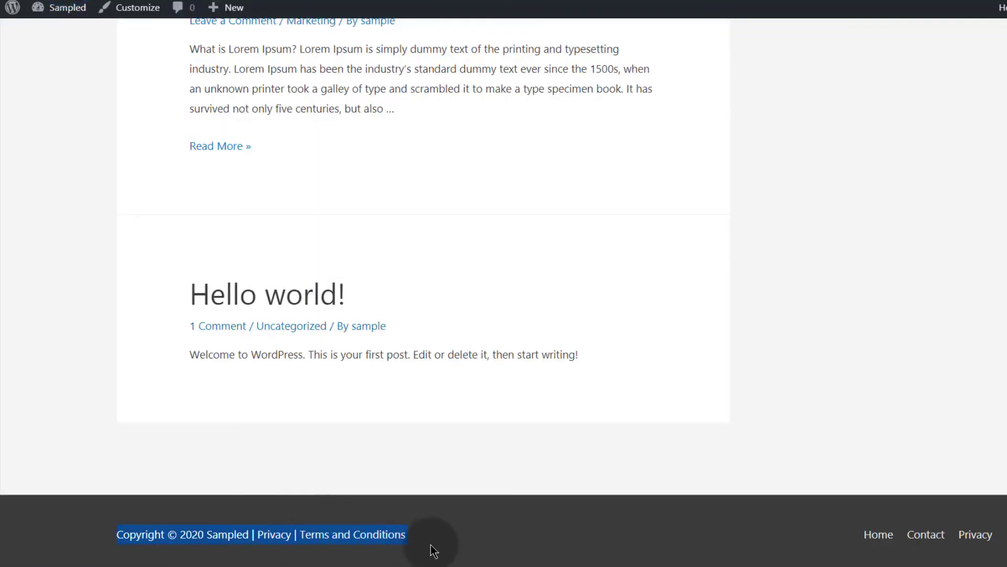
pyautogui.click(454, 540)
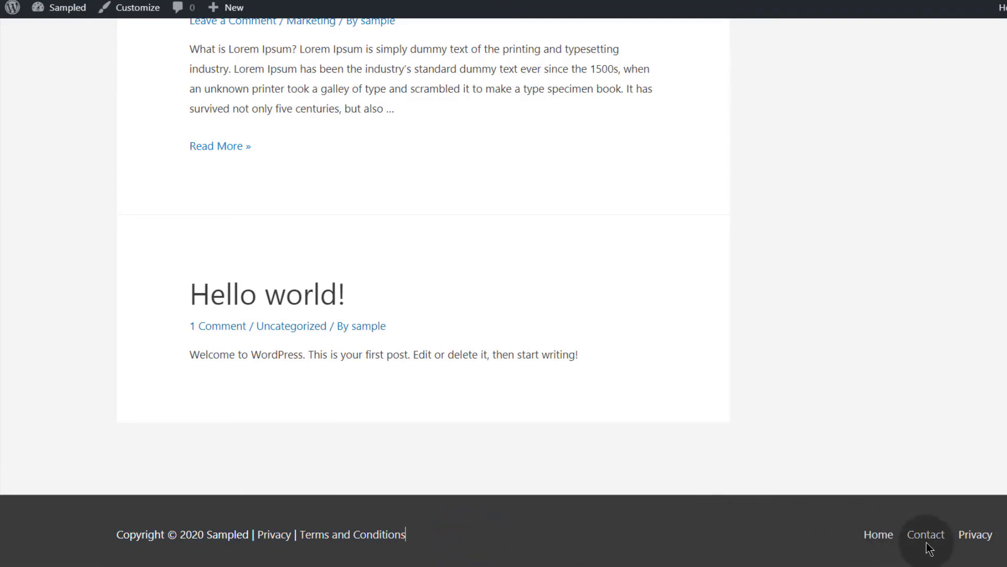
pyautogui.moveTo(854, 535); pyautogui.dragTo(974, 534)
pyautogui.moveTo(823, 536); pyautogui.dragTo(894, 539)
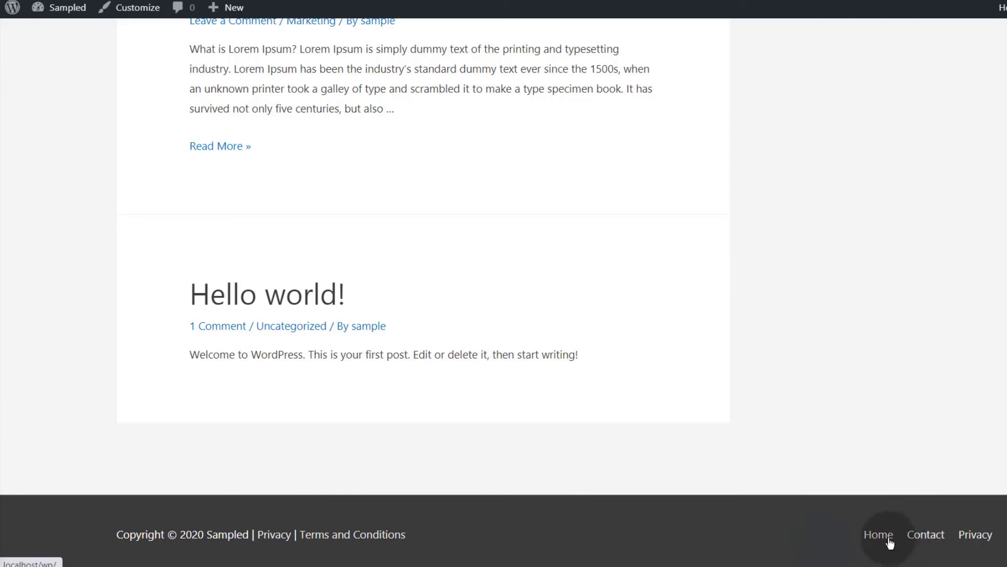
pyautogui.click(890, 543)
pyautogui.moveTo(751, 42); pyautogui.dragTo(1003, 45)
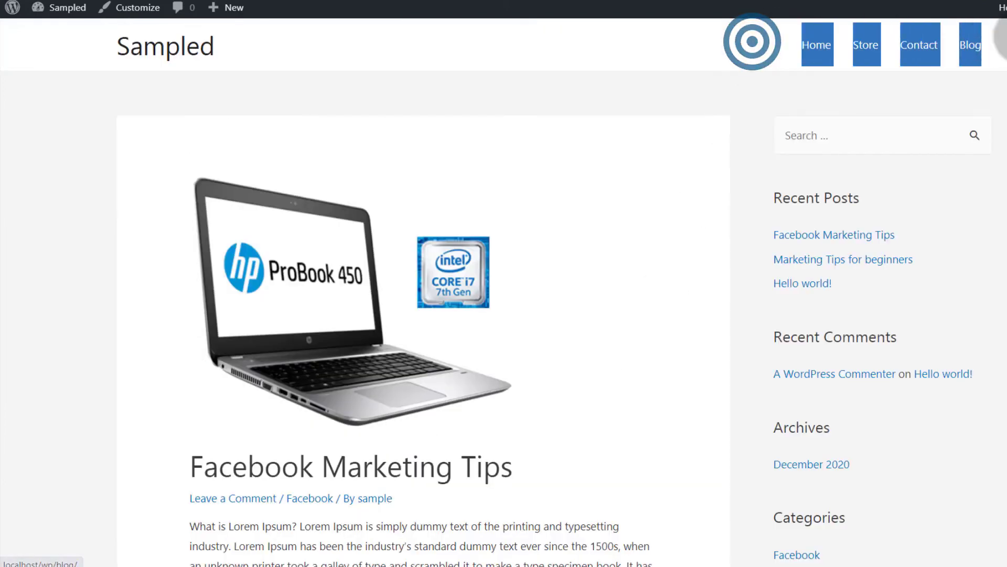
pyautogui.moveTo(542, 124); pyautogui.dragTo(272, 167)
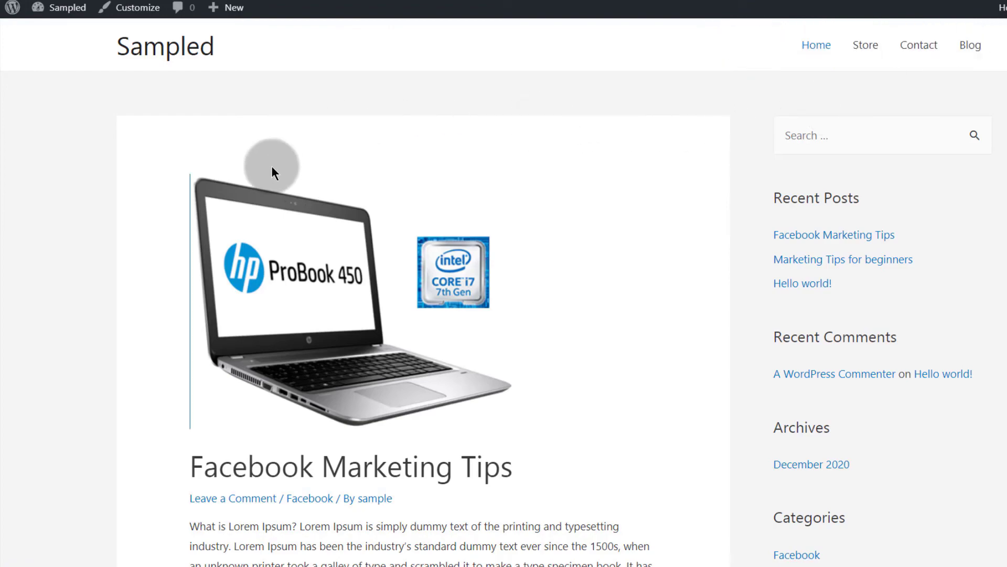
pyautogui.scroll(-15, 189, 213)
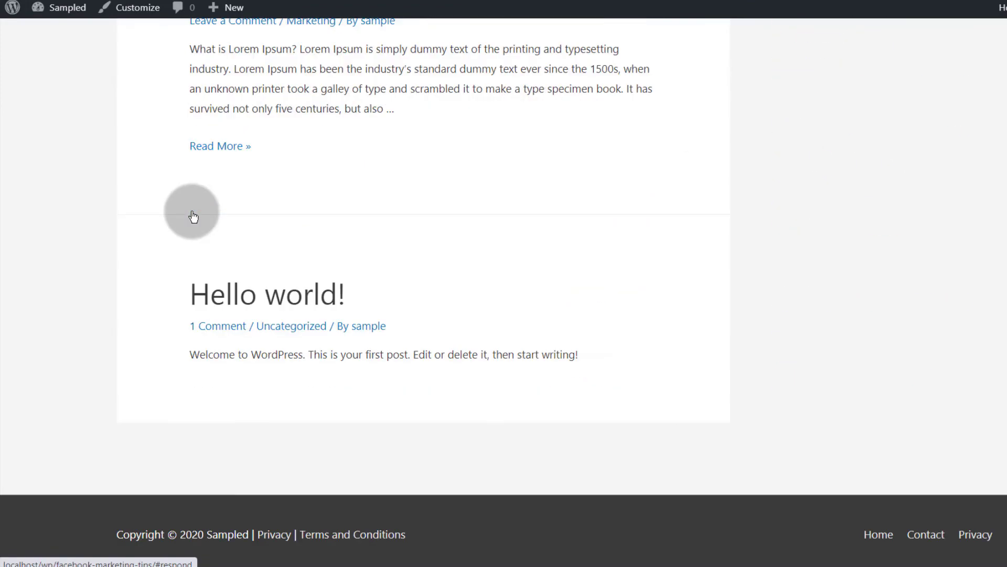